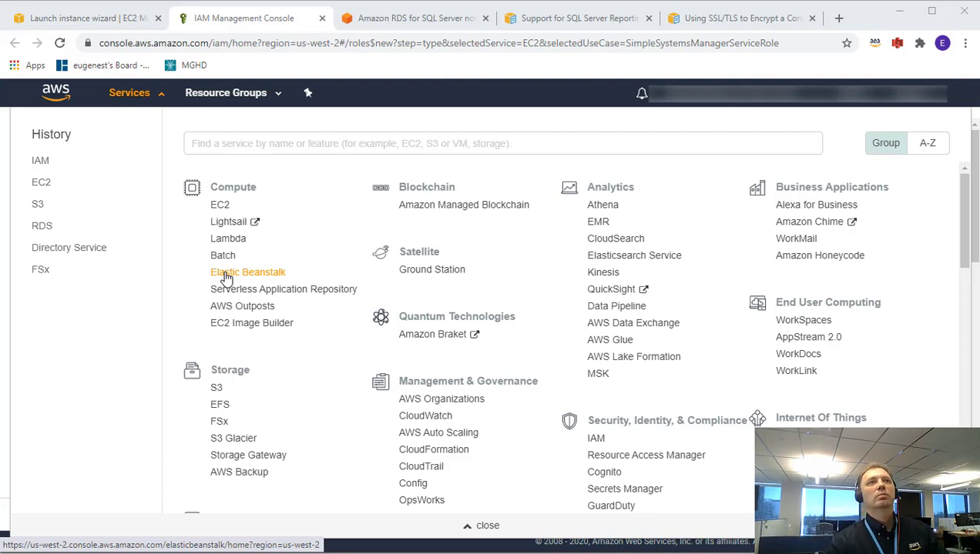
Open EC2 and list the running Development and JumpBox instances.
click(42, 181)
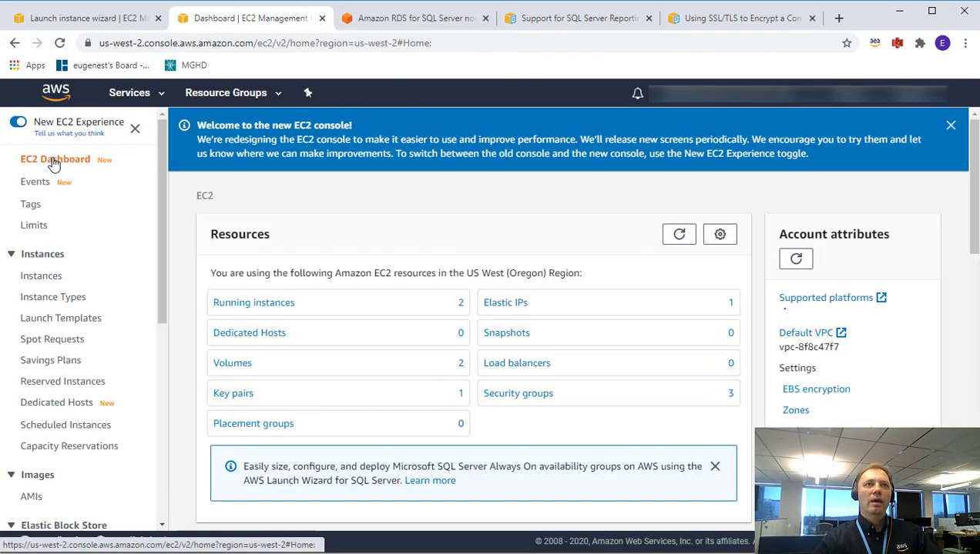
click(254, 304)
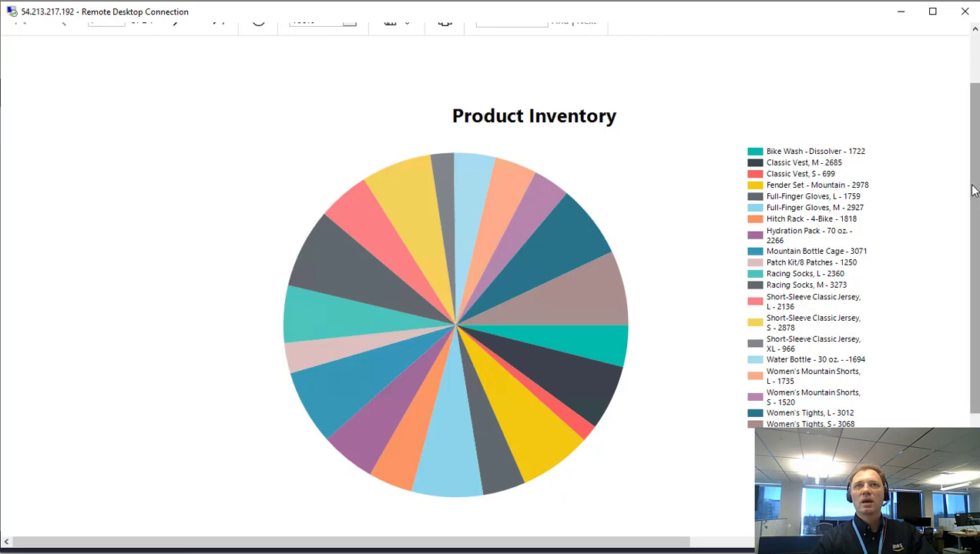
Close the Report Viewer tab, check the report designer, and show ReportServer's /DemoReport folder with Report1.
scroll(972, 185, up, 2)
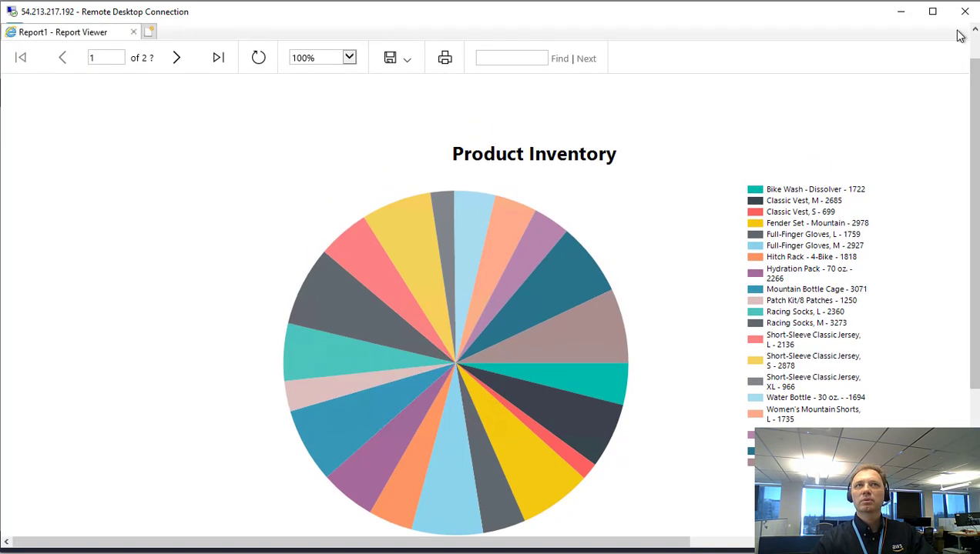
mouse_move(958, 36)
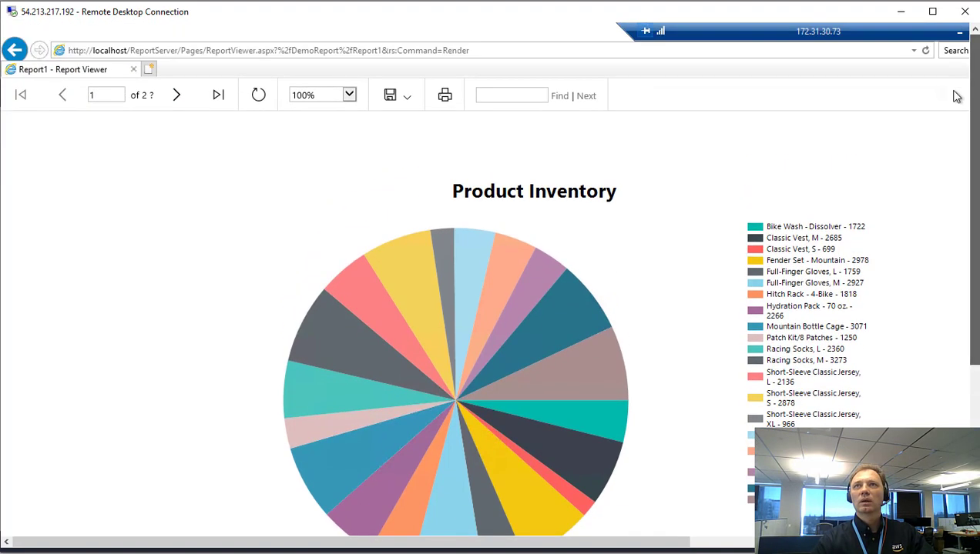
scroll(955, 96, right, 5)
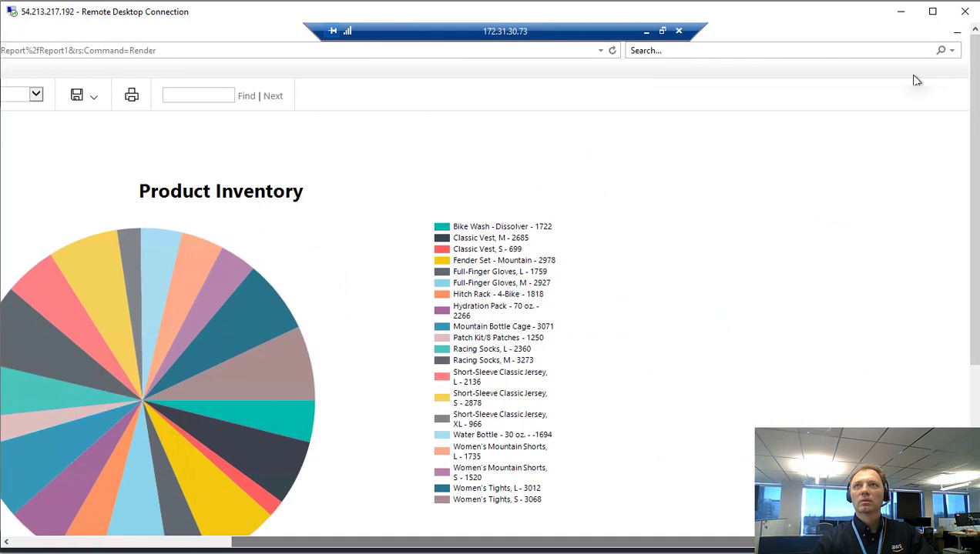
click(957, 36)
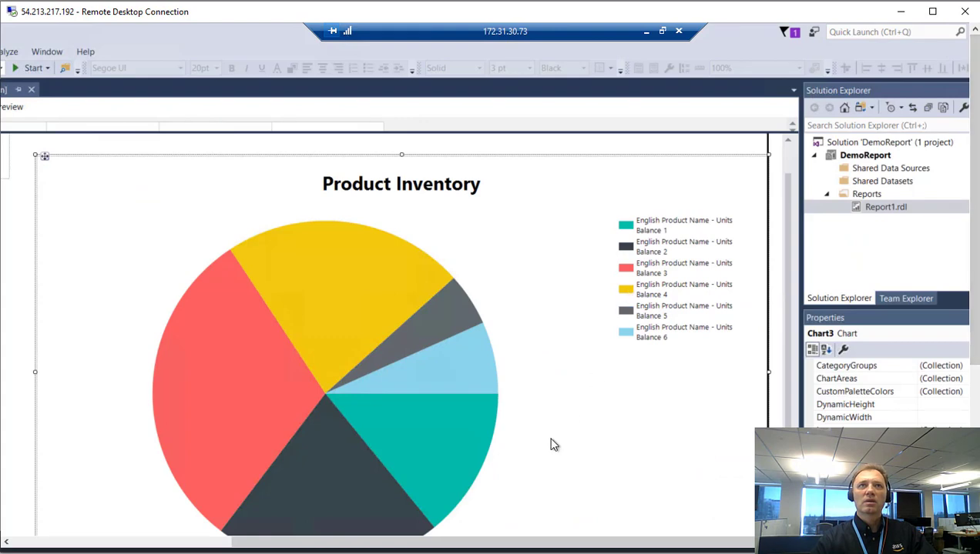
drag(478, 546, 328, 546)
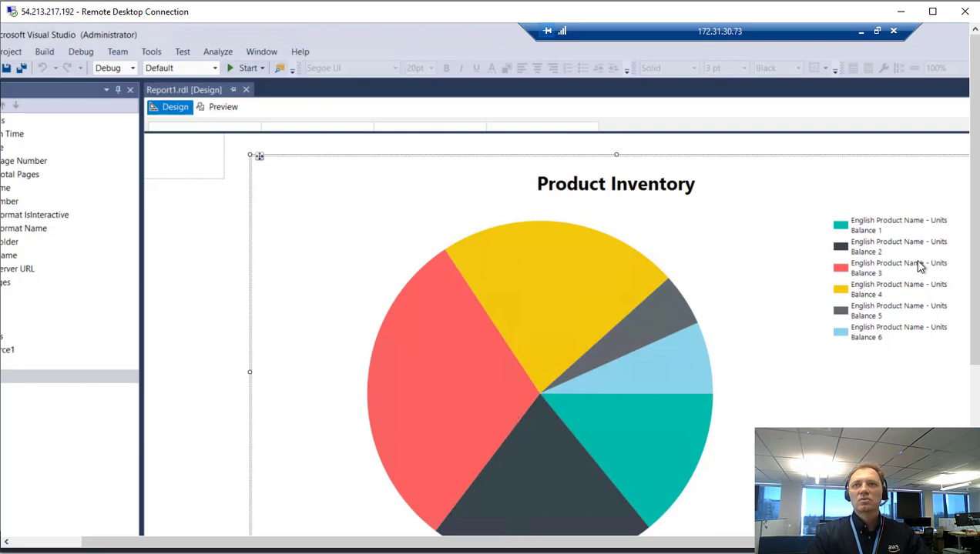
mouse_move(975, 239)
mouse_down()
mouse_move(976, 347)
mouse_move(976, 239)
mouse_up()
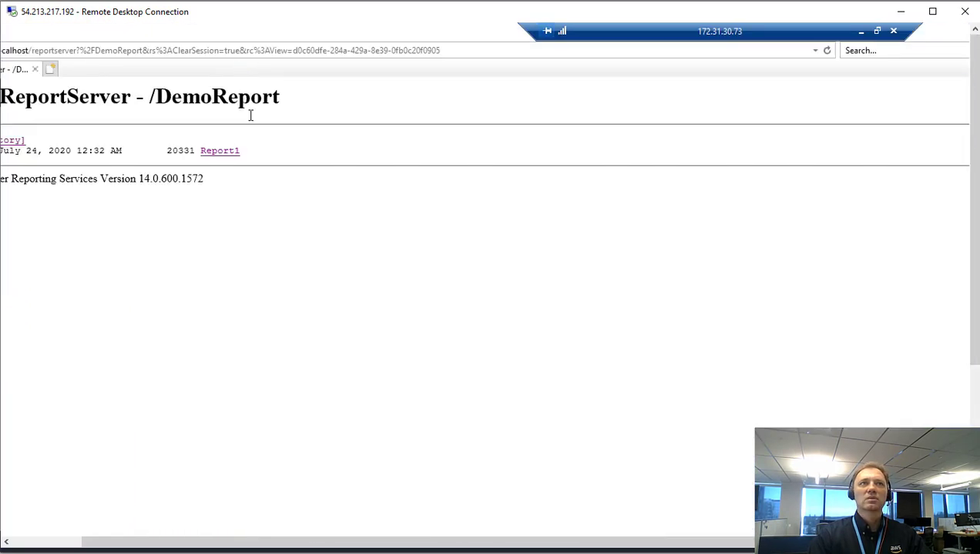
Render Report1's Product Inventory pie chart, then minimize the Remote Desktop window.
drag(335, 541, 270, 544)
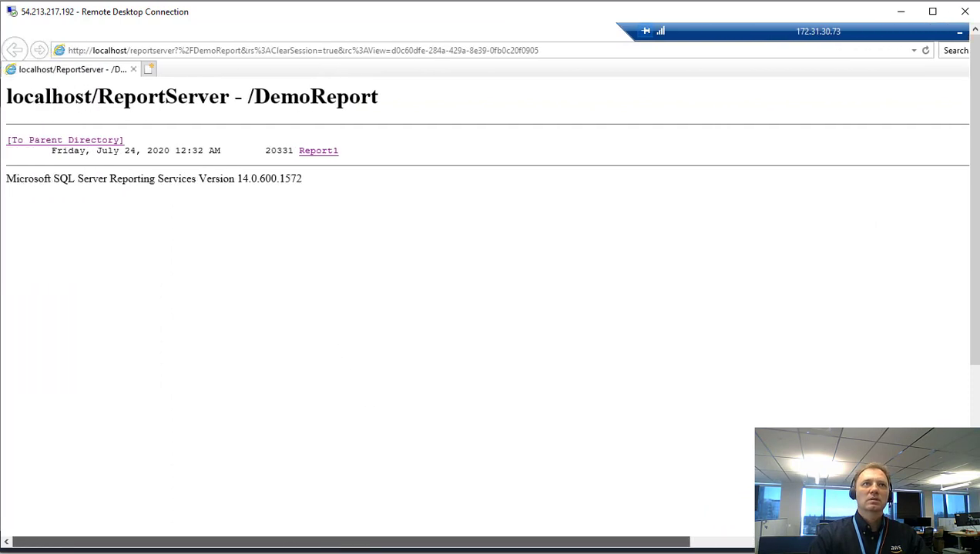
click(322, 154)
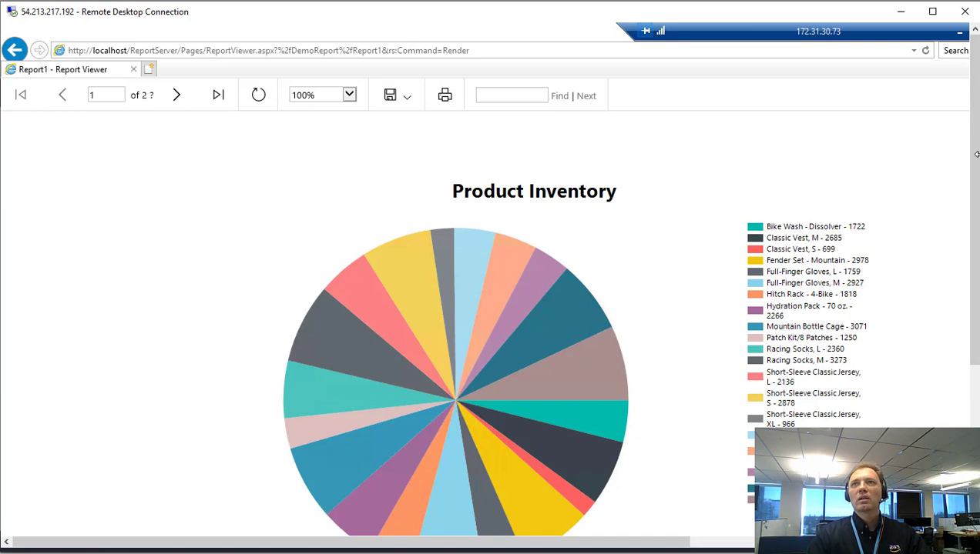
drag(976, 154, 975, 191)
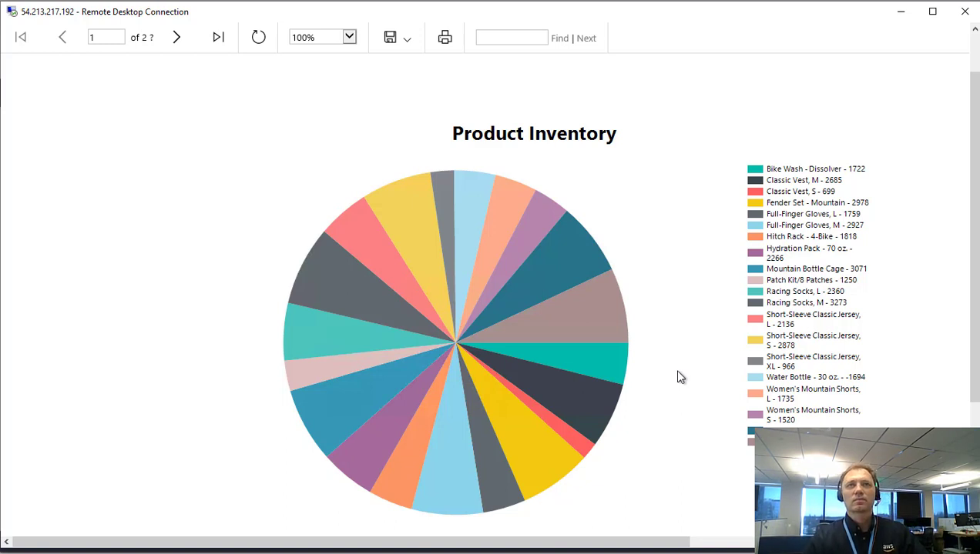
click(901, 15)
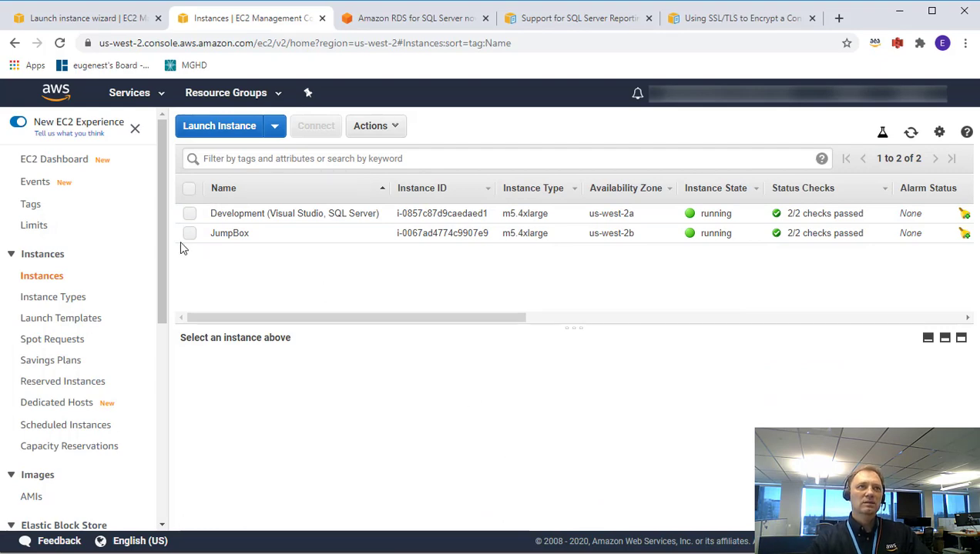
Show the Amazon RDS Databases list with Aurora PostgreSQL database-1 and PostgreSQL database-2.
click(127, 102)
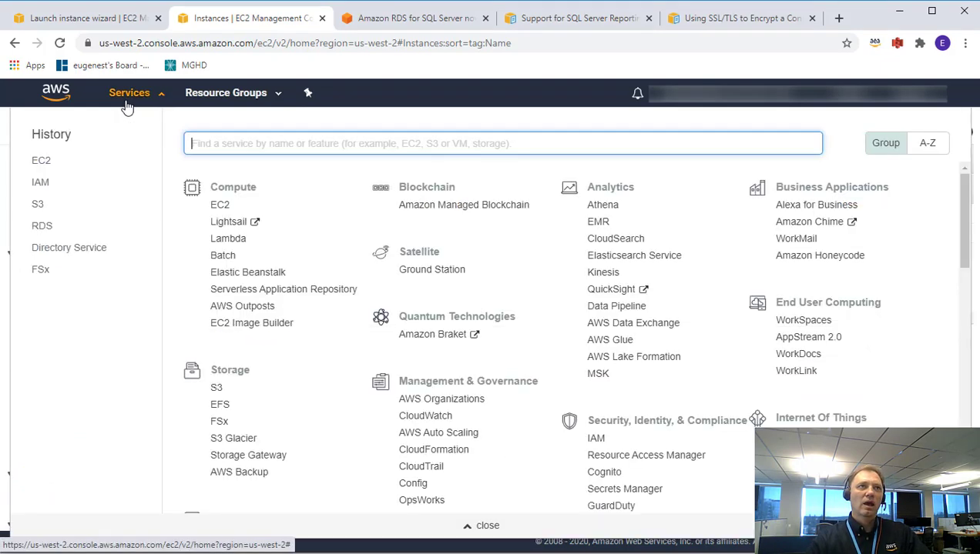
click(42, 230)
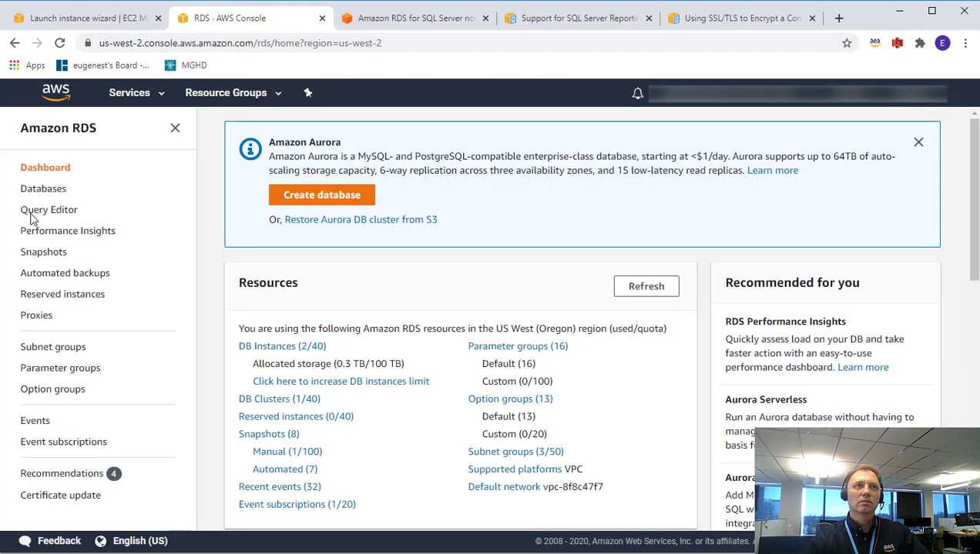
click(38, 193)
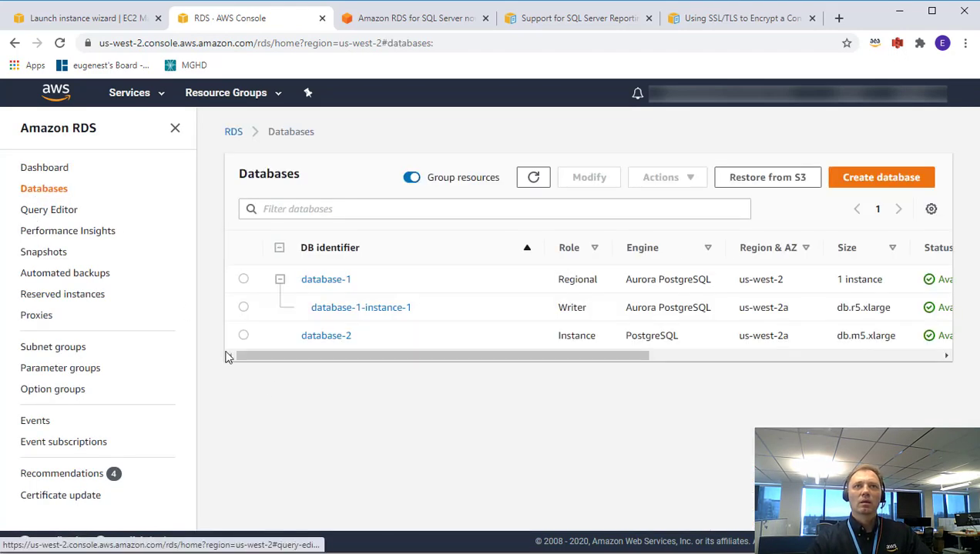
drag(499, 353, 472, 354)
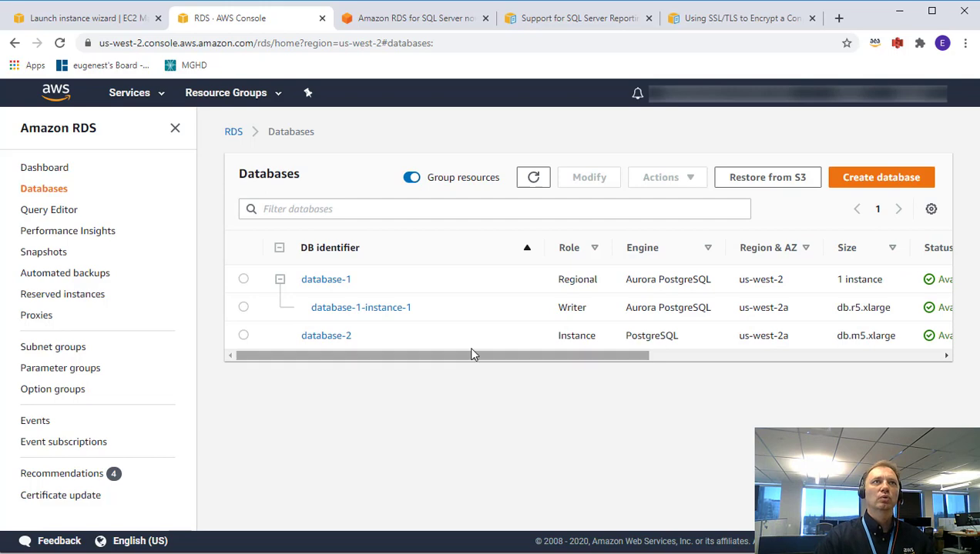
click(147, 99)
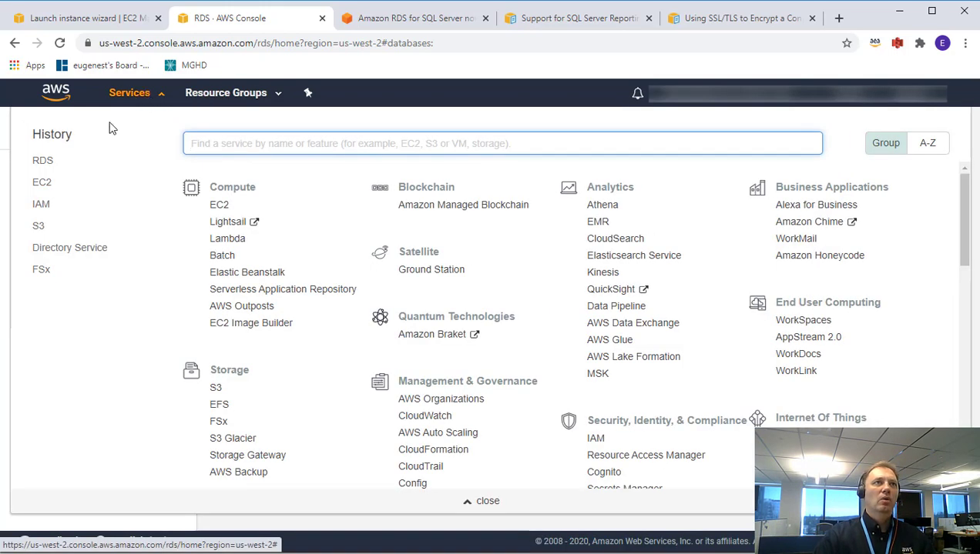
Review the mycorp2 directory and its Standard size in Directory Service.
click(69, 253)
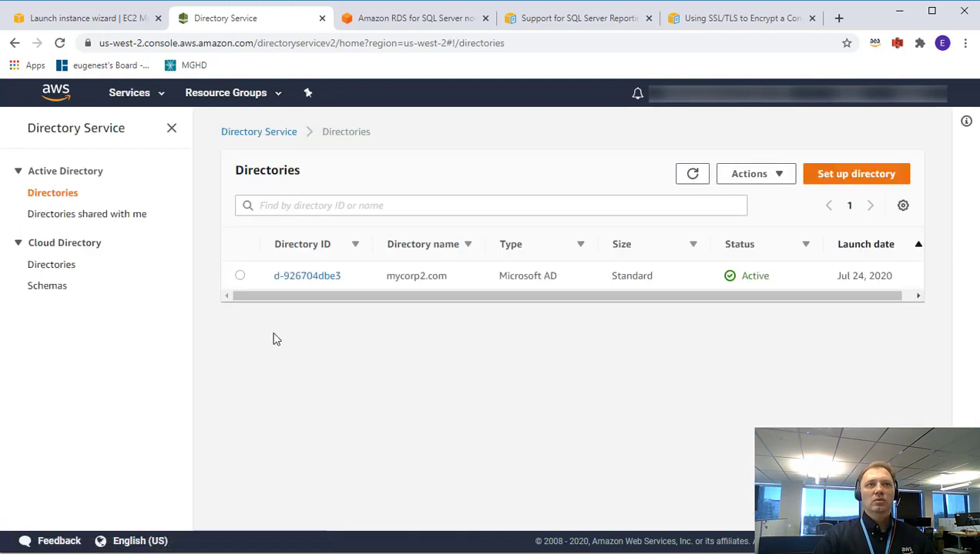
drag(469, 300, 440, 302)
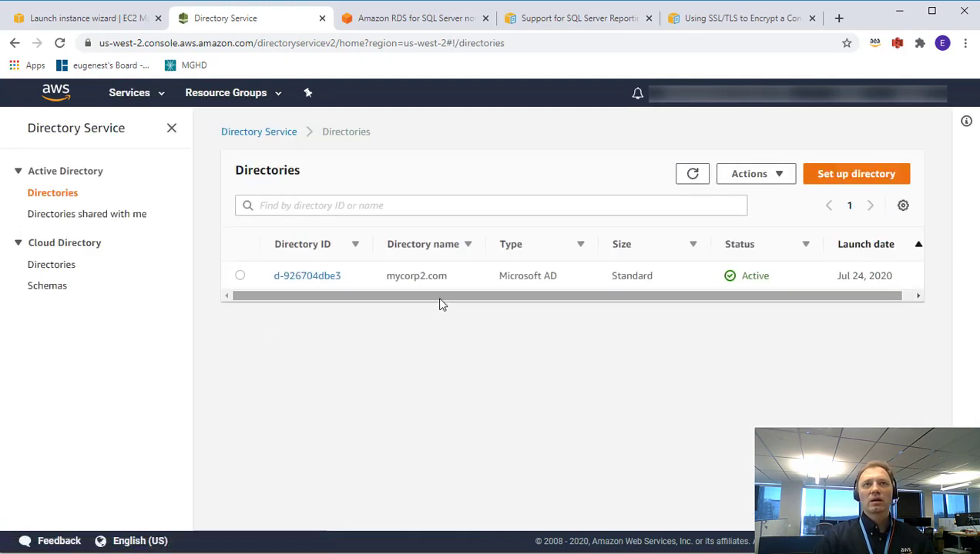
double_click(402, 275)
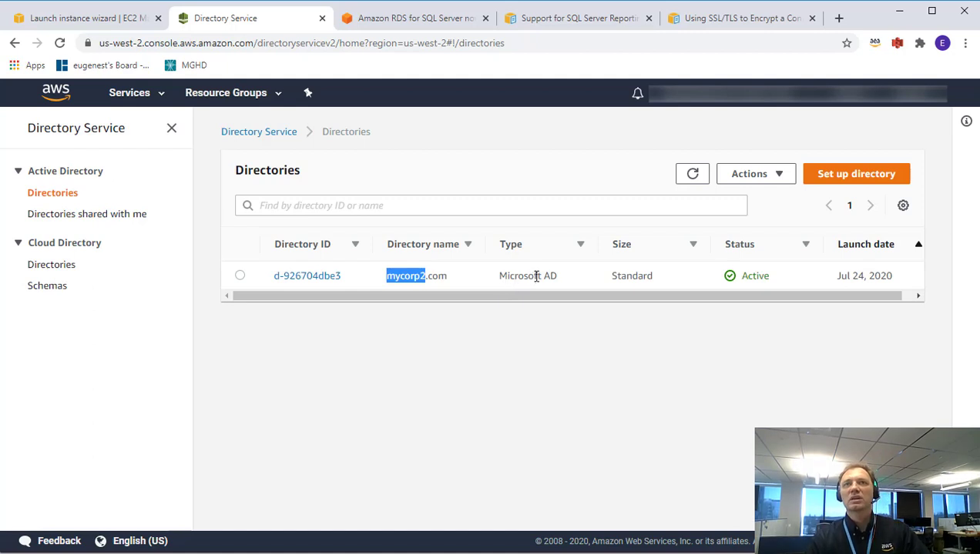
double_click(627, 277)
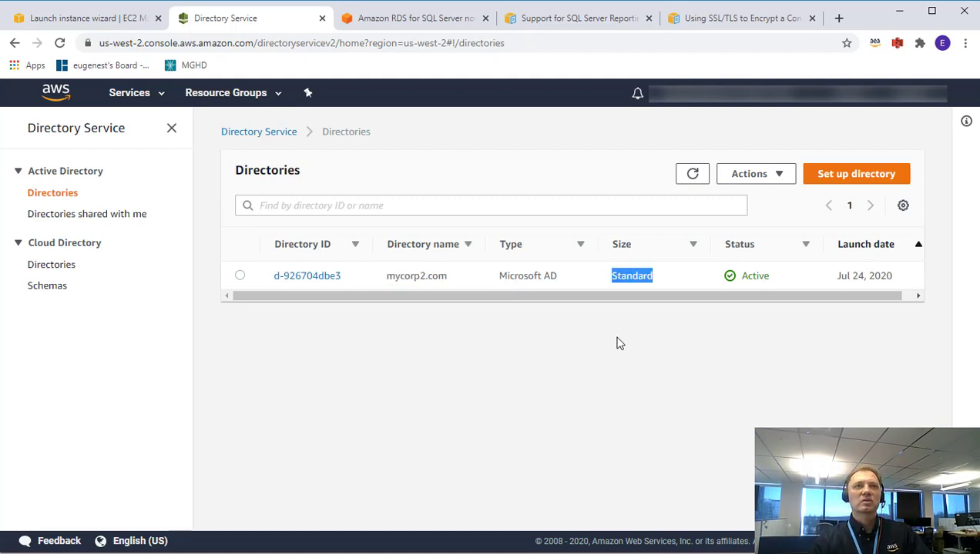
Inspect the adventureworksbackups S3 bucket's AdventureWorksDW2017.bak, then return to the buckets list.
click(129, 96)
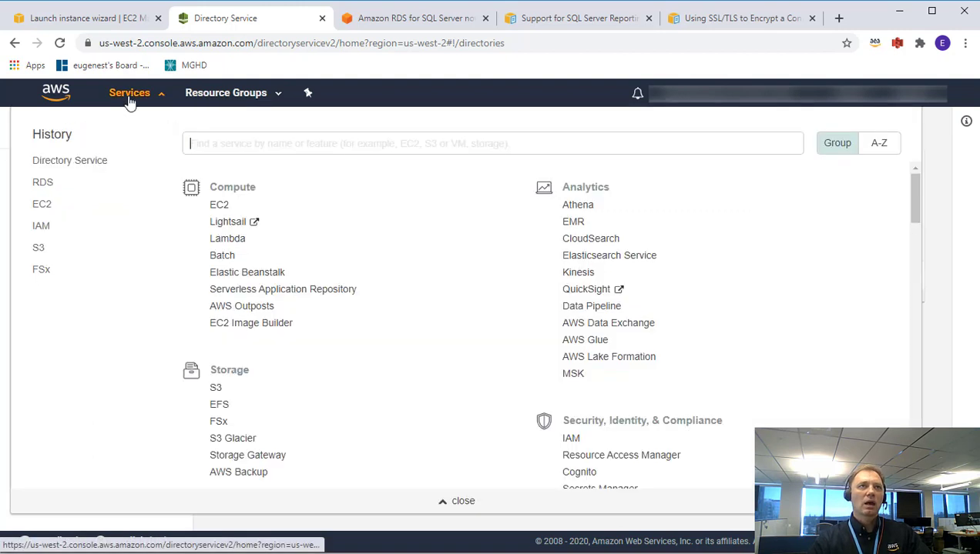
click(38, 249)
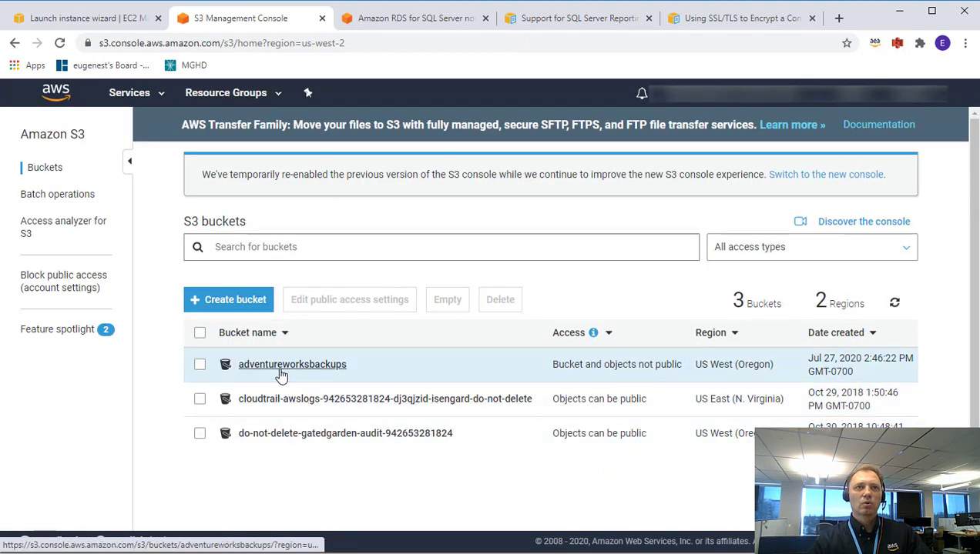
click(291, 369)
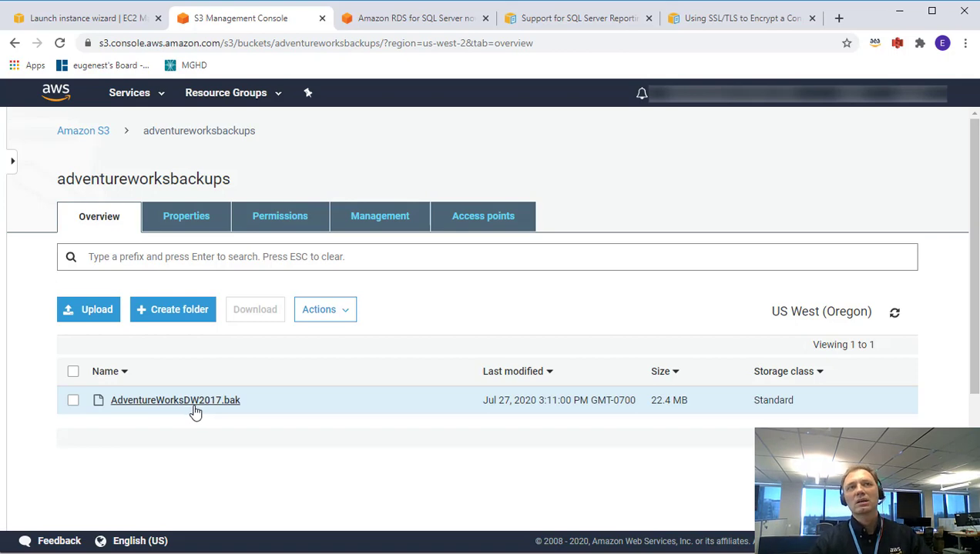
click(96, 137)
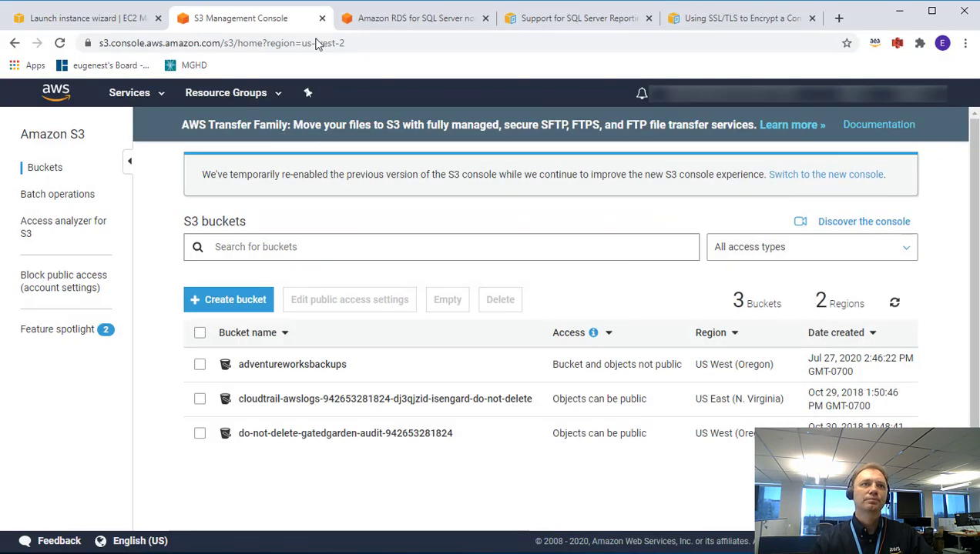
Start launching an EC2 instance with the Microsoft Windows Server 2019 Base image.
click(145, 96)
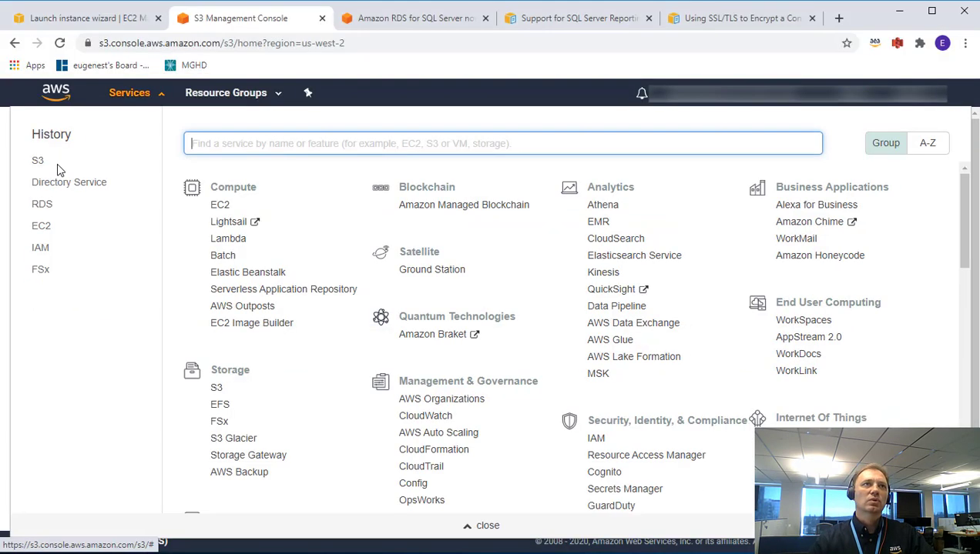
click(42, 226)
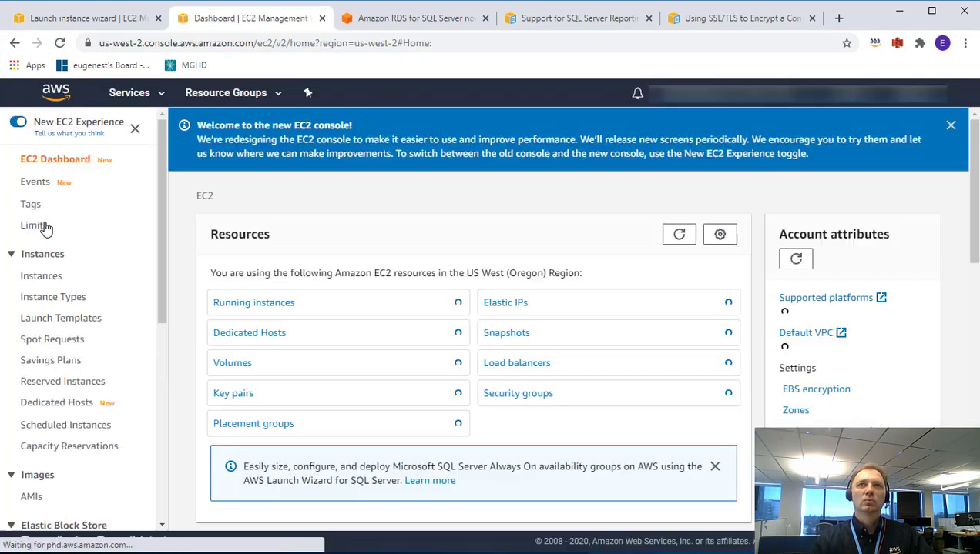
click(257, 304)
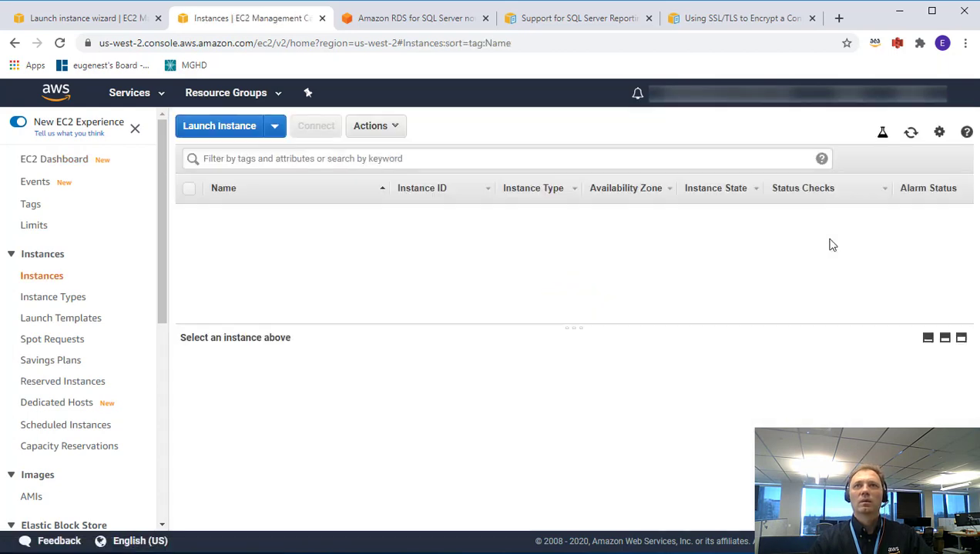
click(240, 127)
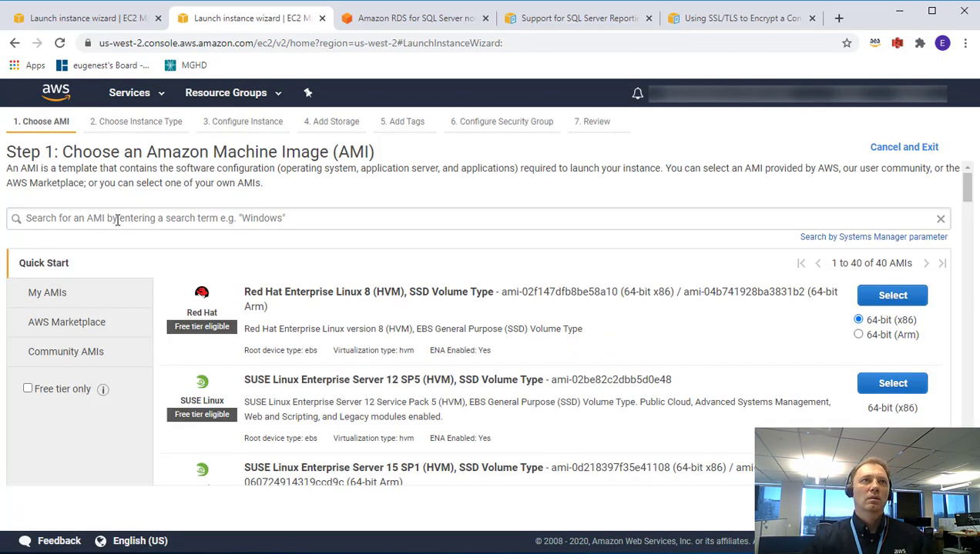
click(117, 219)
click(104, 249)
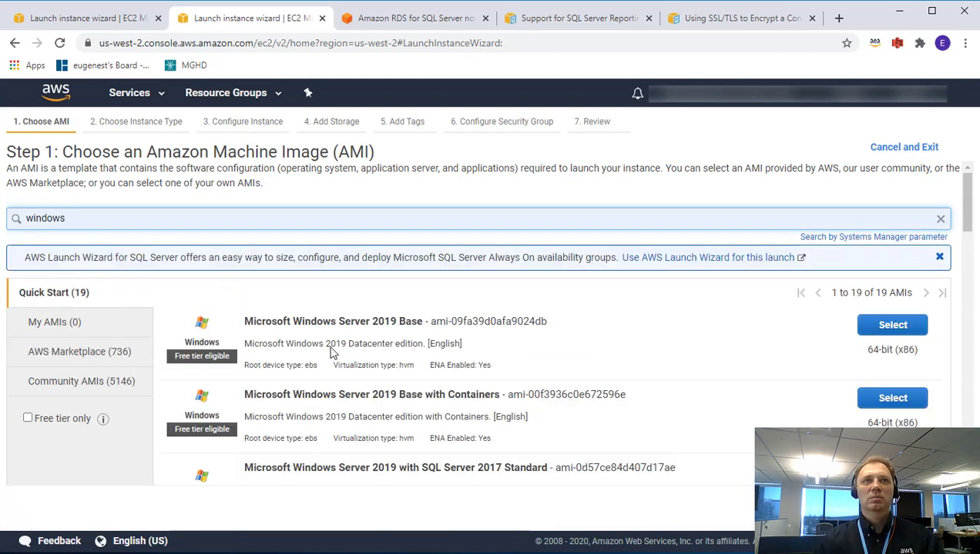
click(890, 327)
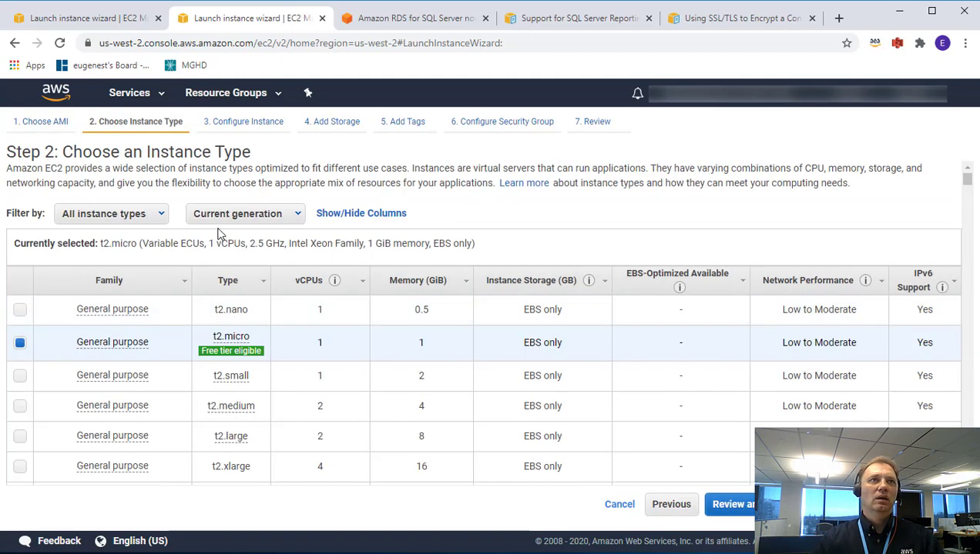
Filter instance types to General purpose and select m5.4xlarge.
click(136, 220)
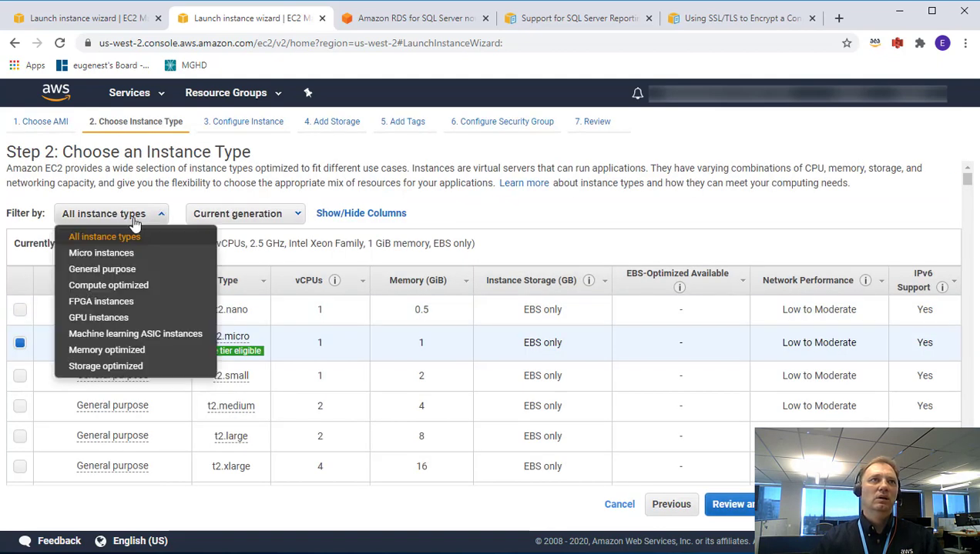
click(100, 269)
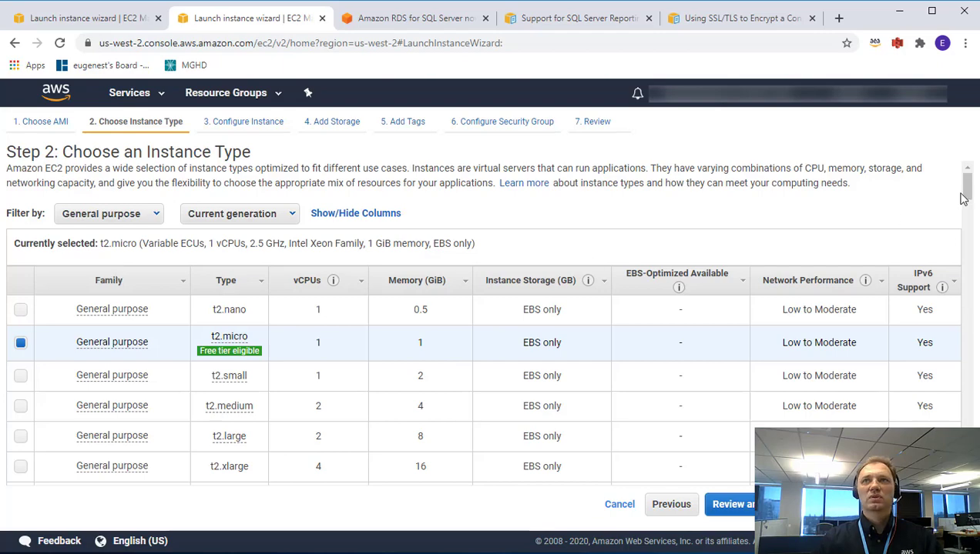
drag(966, 191, 968, 385)
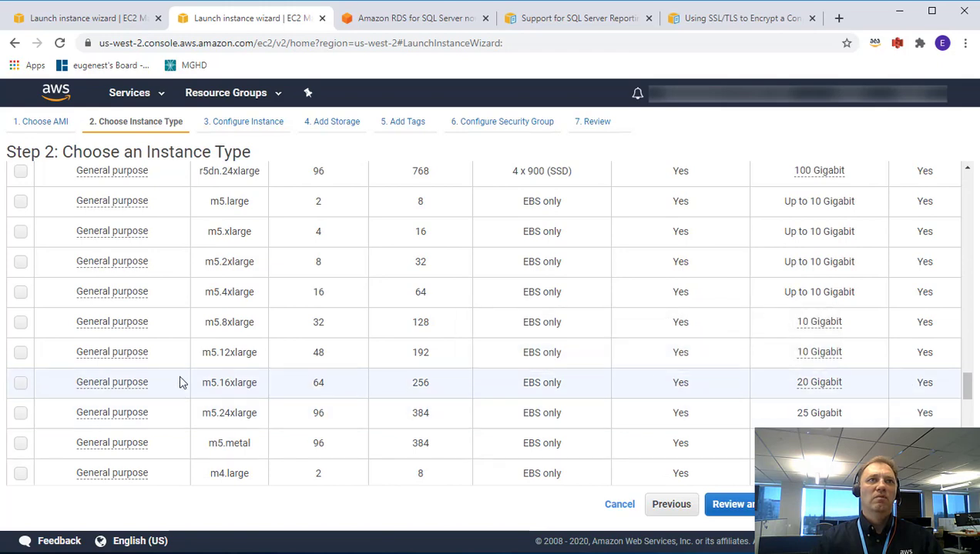
click(21, 293)
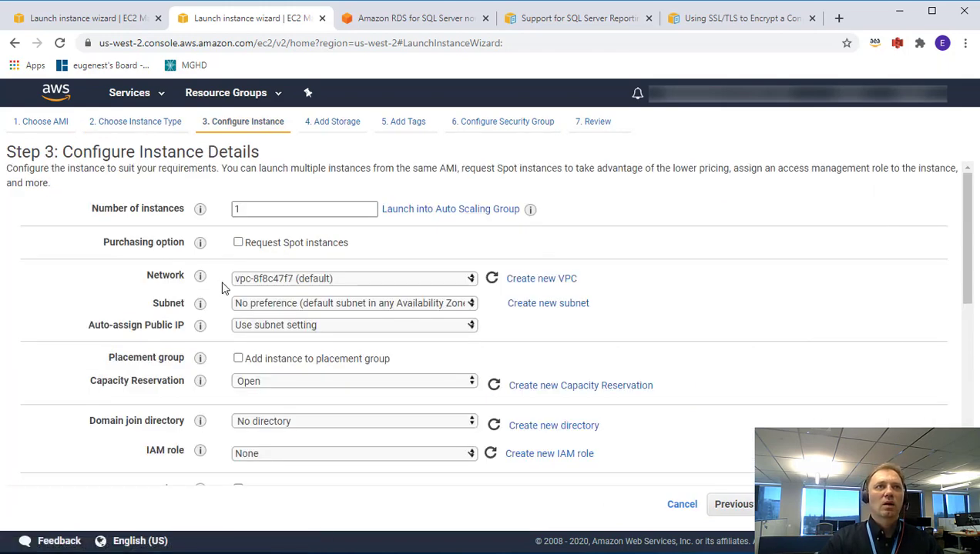
Set the subnet to PrivateSubnet and the domain join directory to mycorp2.com, then check IAM roles.
click(262, 307)
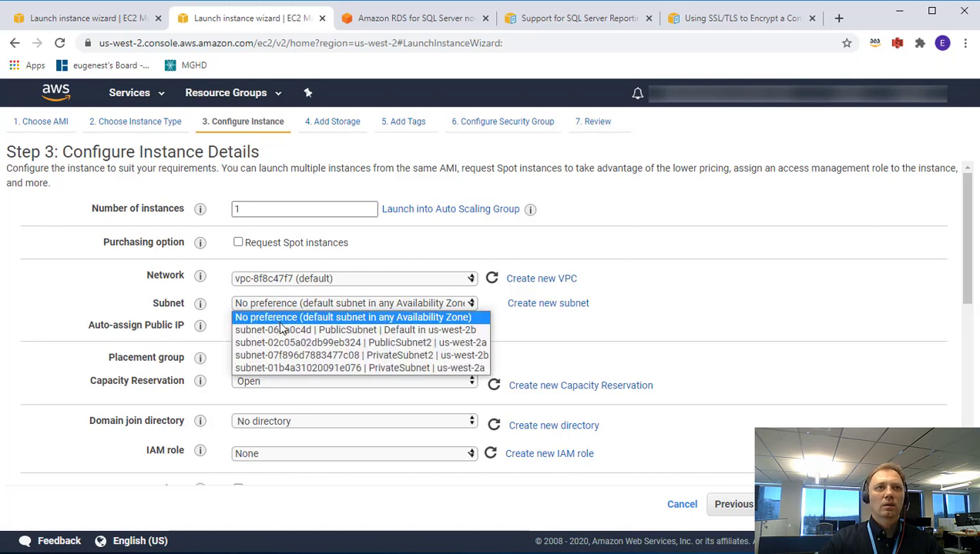
click(311, 368)
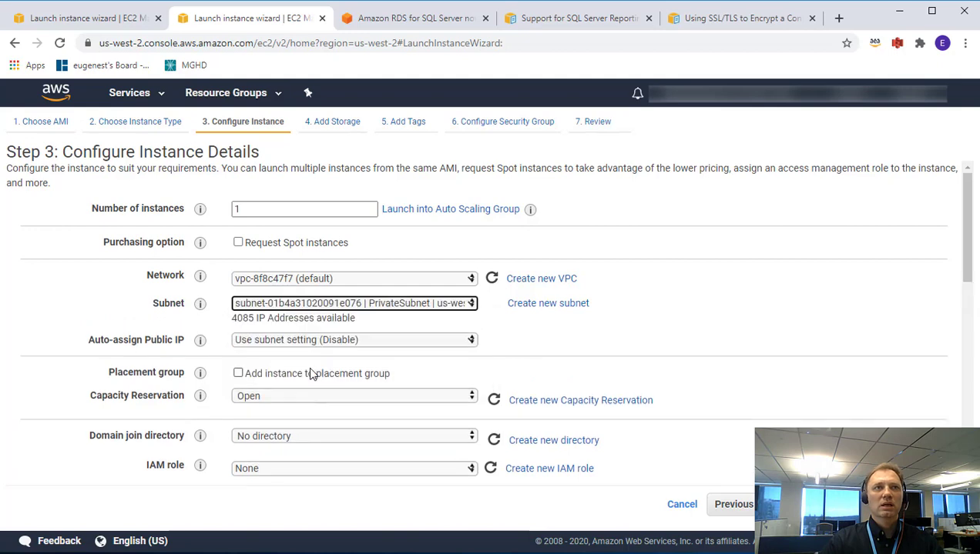
scroll(324, 286, down, 1)
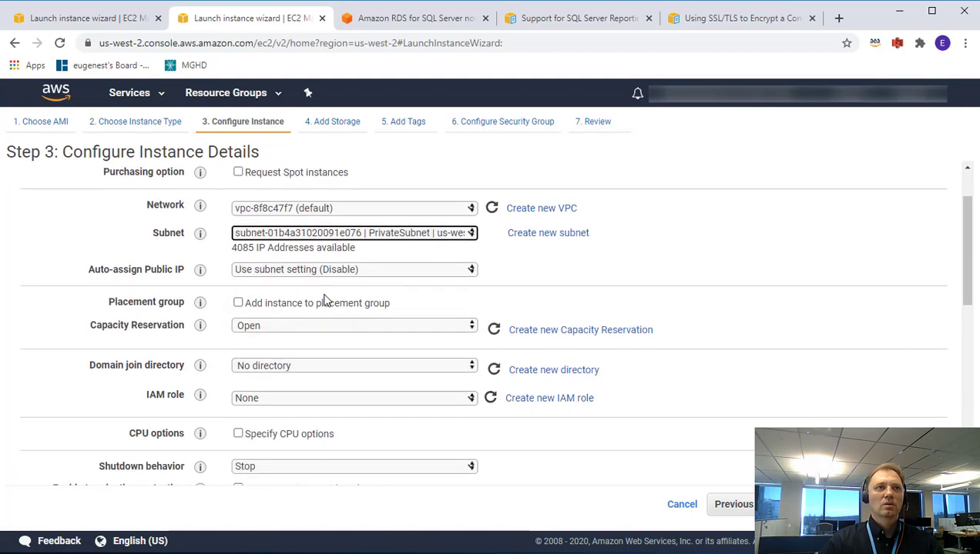
drag(97, 365, 171, 367)
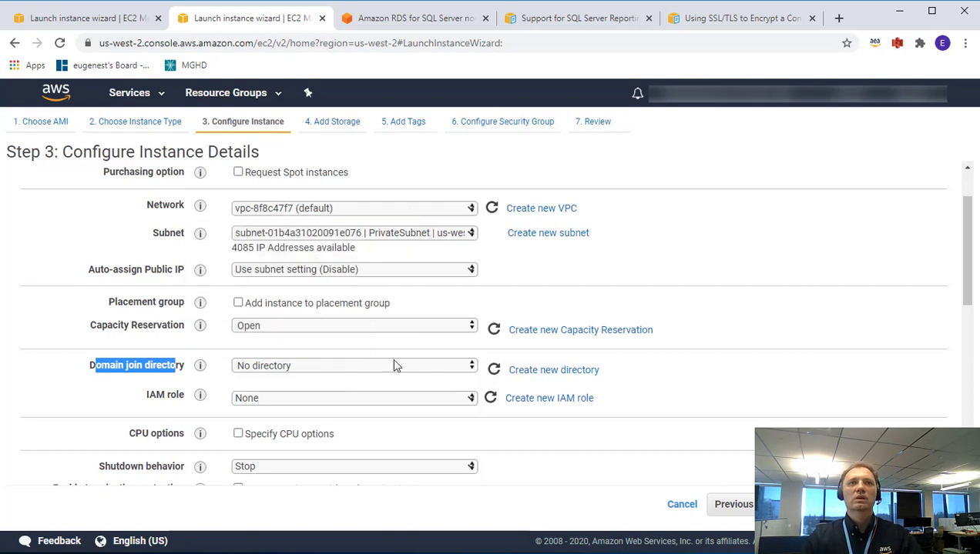
click(430, 368)
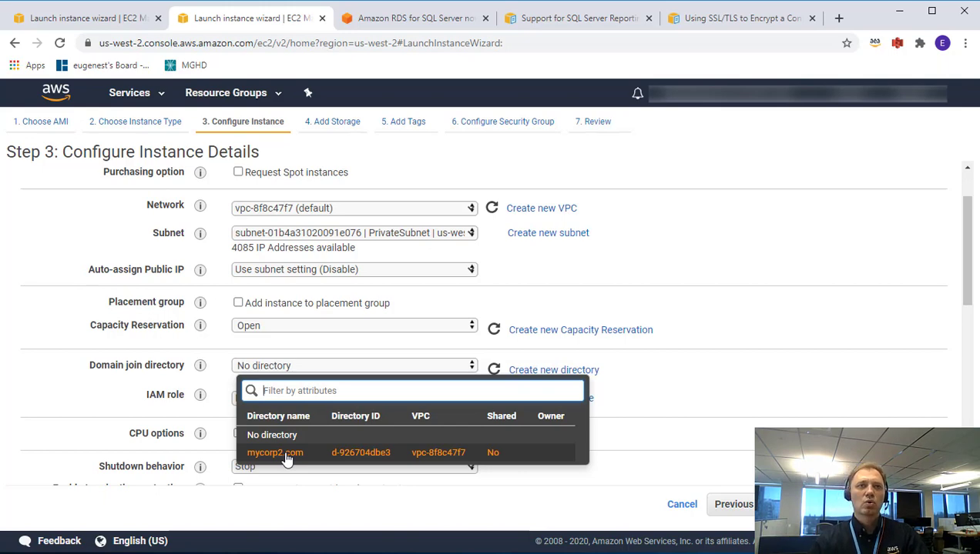
click(286, 454)
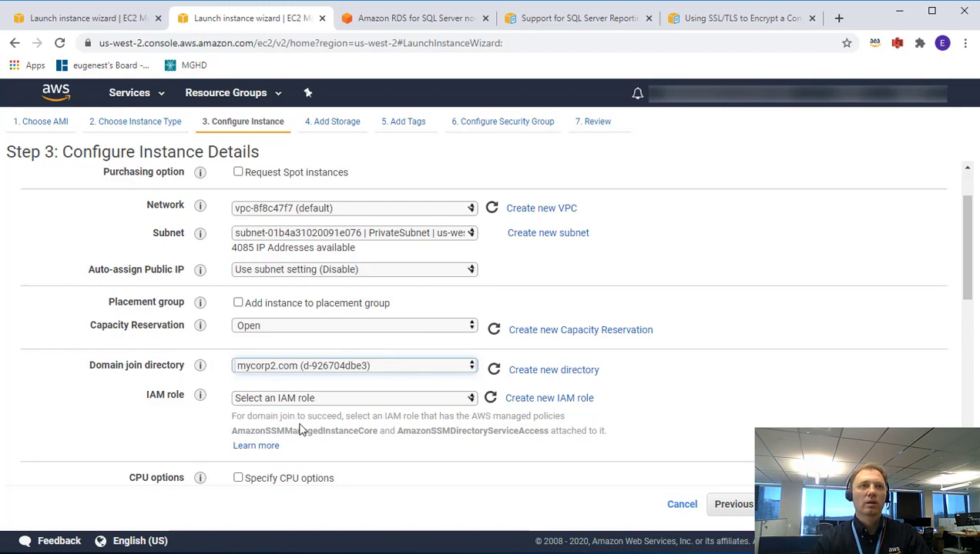
click(447, 398)
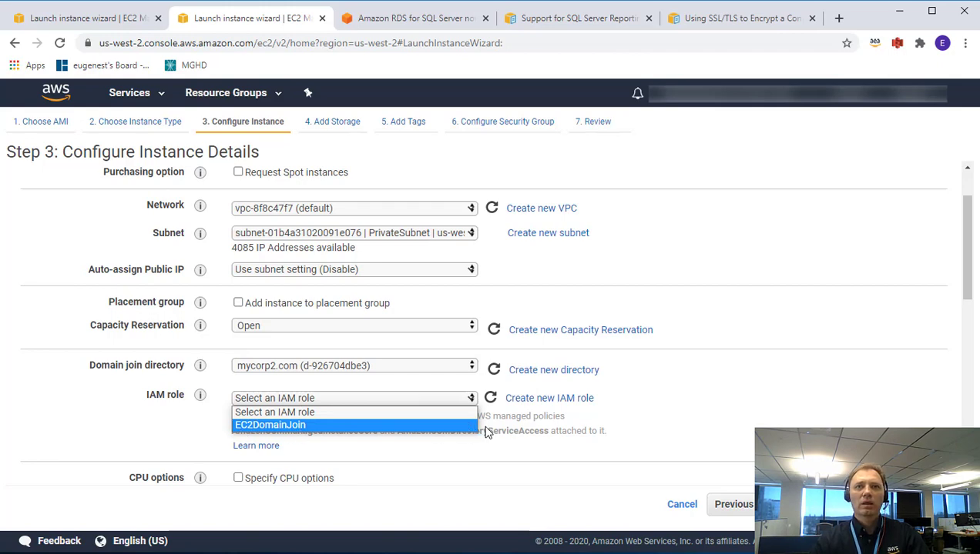
click(682, 505)
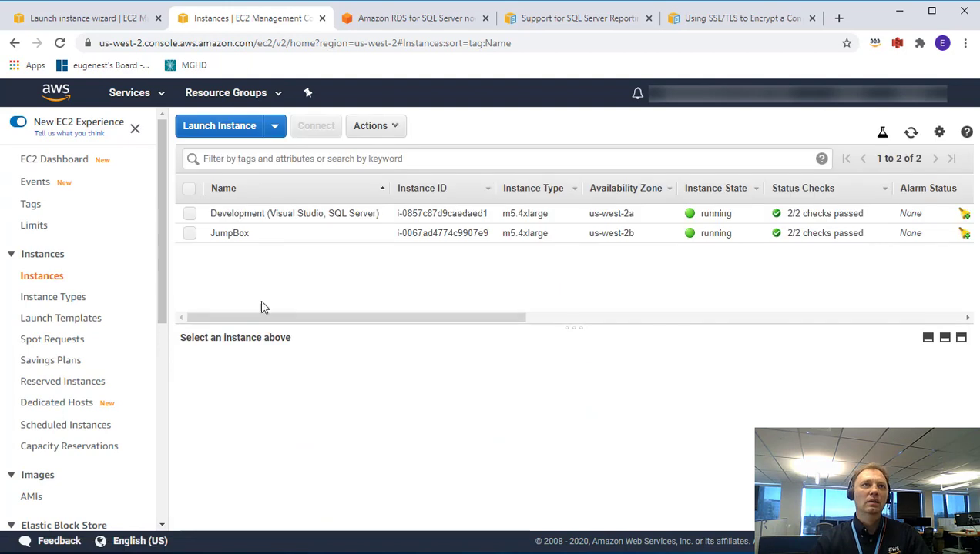
Open the EC2DomainJoin role in IAM Roles and review its two SSM managed policies.
click(138, 101)
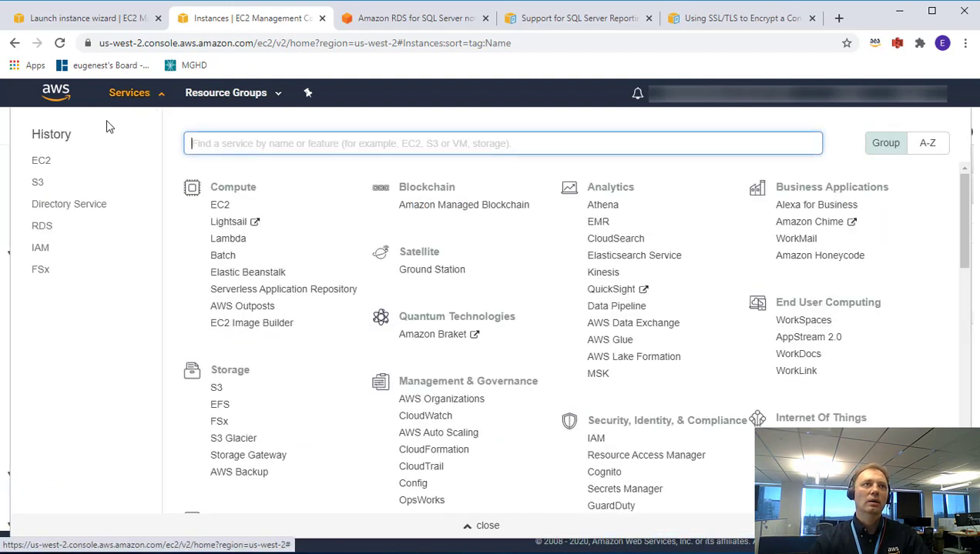
click(42, 253)
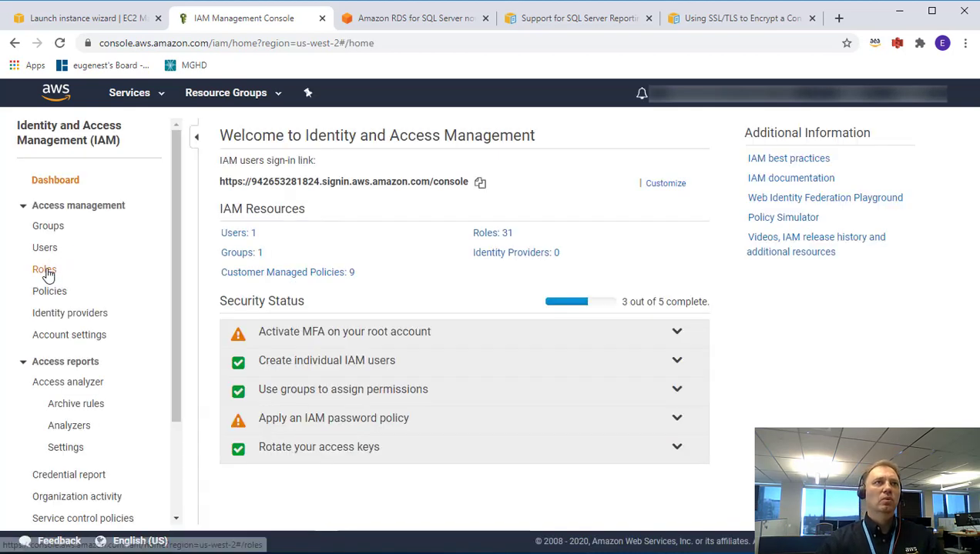
click(43, 270)
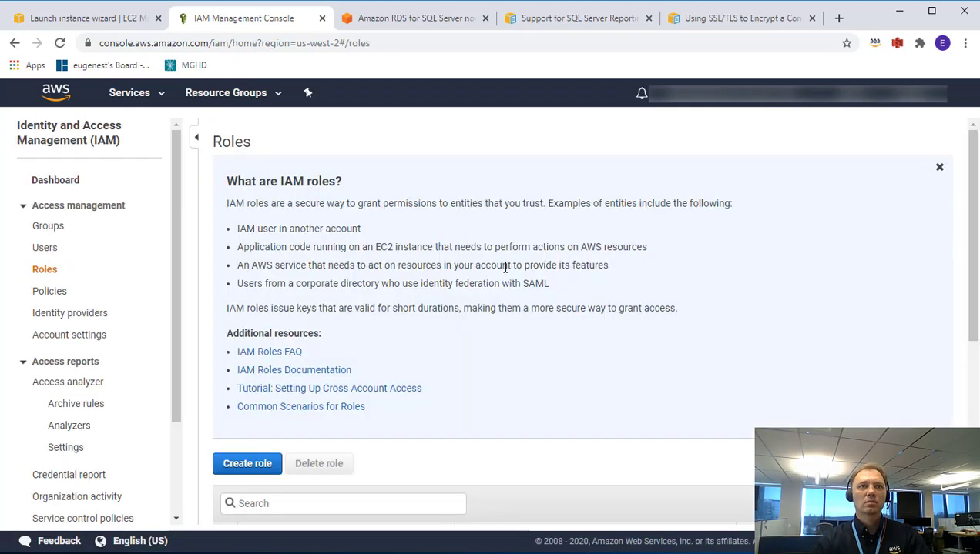
scroll(528, 293, down, 5)
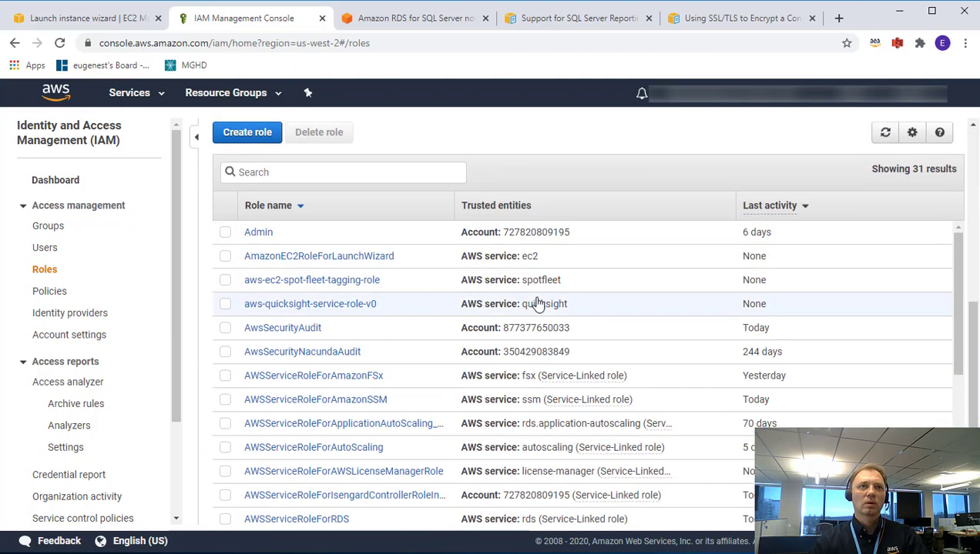
scroll(538, 303, down, 3)
scroll(537, 303, down, 1)
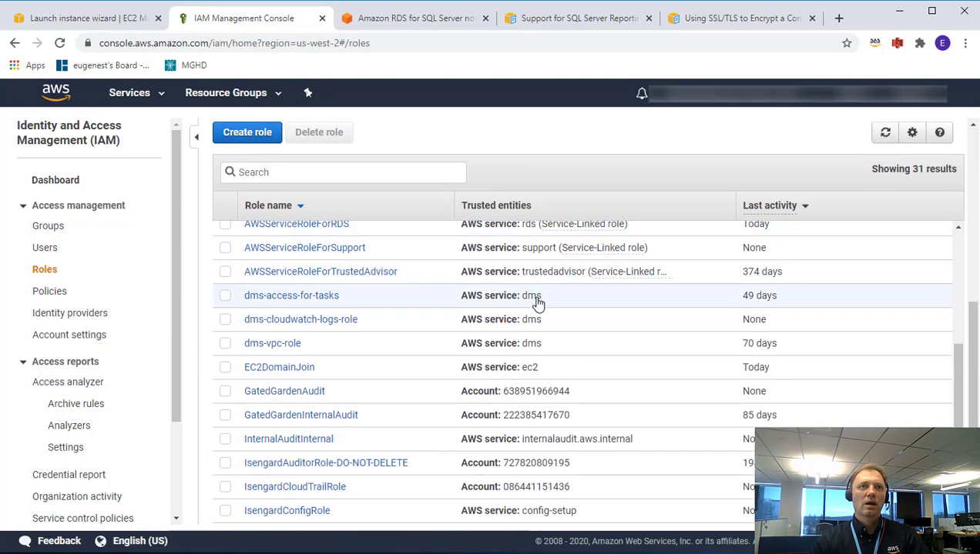
click(291, 373)
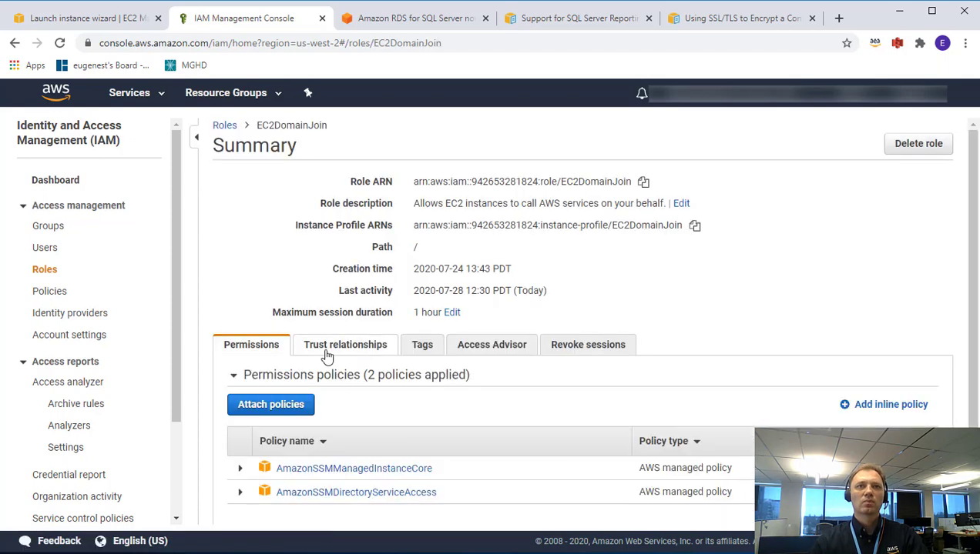
scroll(570, 265, down, 1)
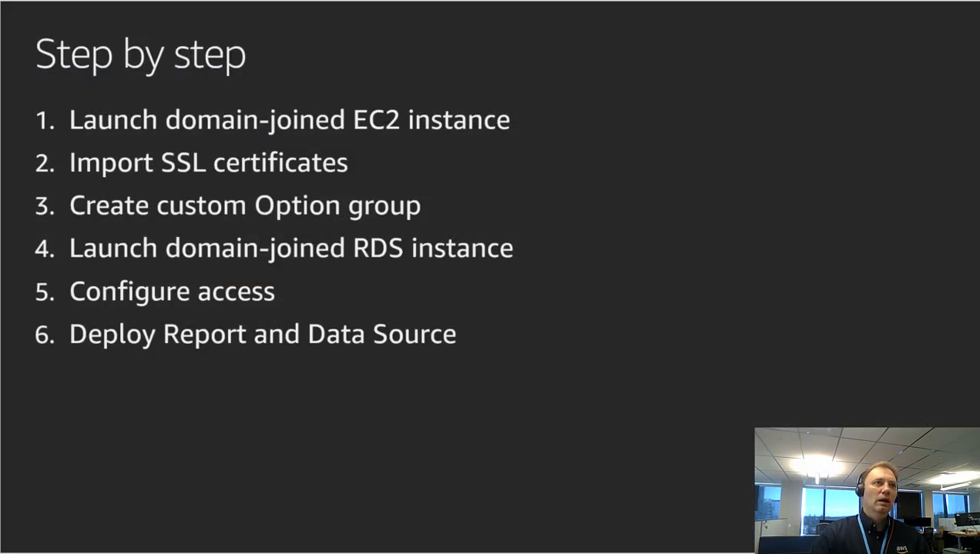
Show the AWS documentation links slide, then switch back to the EC2DomainJoin role page.
key(Right)
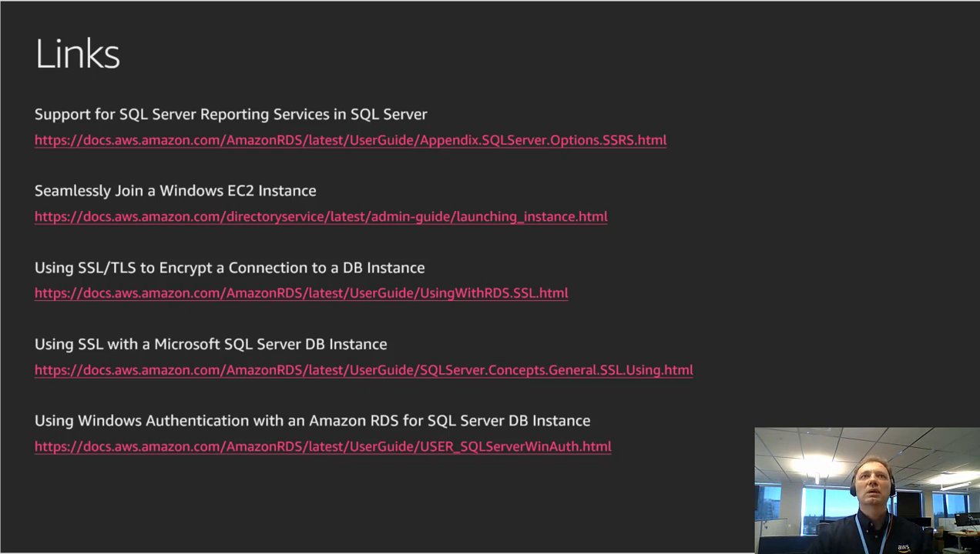
key(alt+Tab)
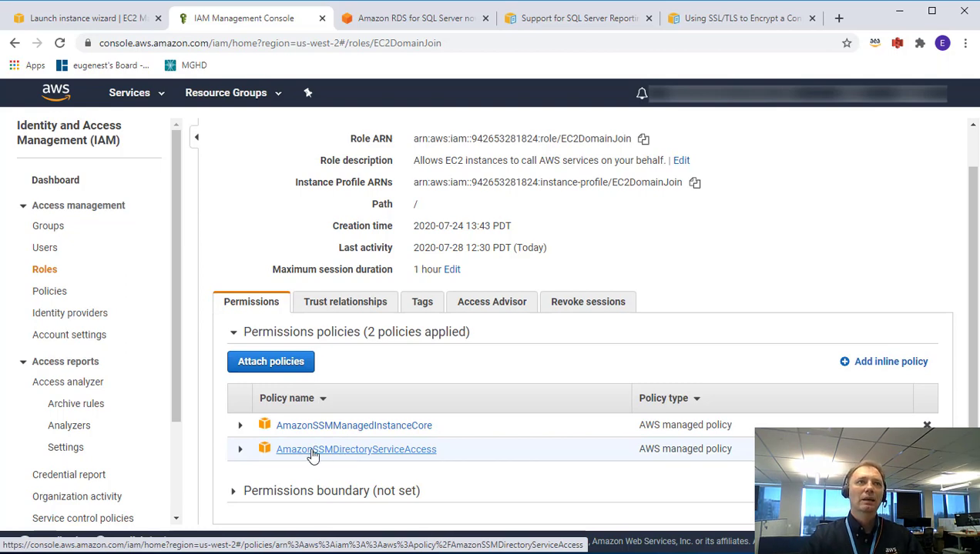
Go from IAM to EC2's running instances and begin the Launch Instance wizard.
click(130, 96)
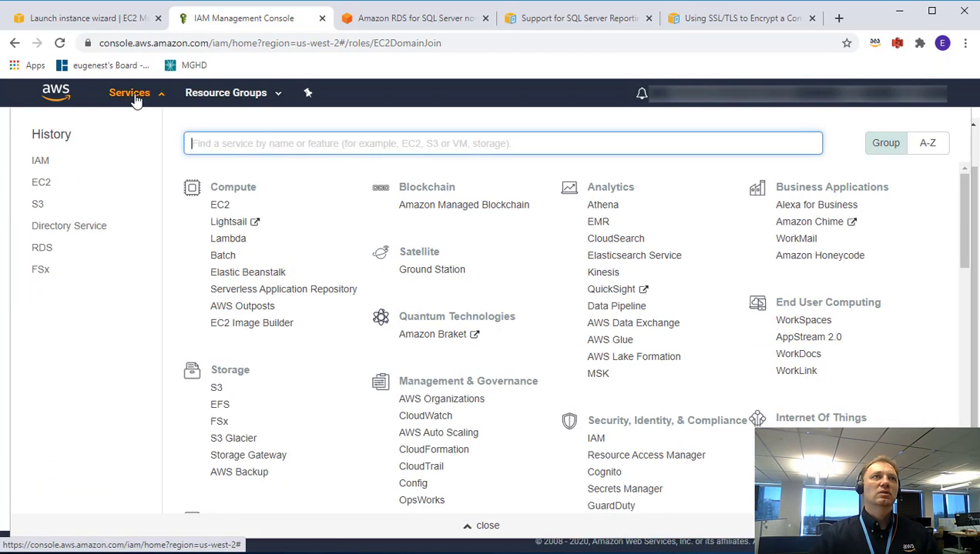
click(42, 185)
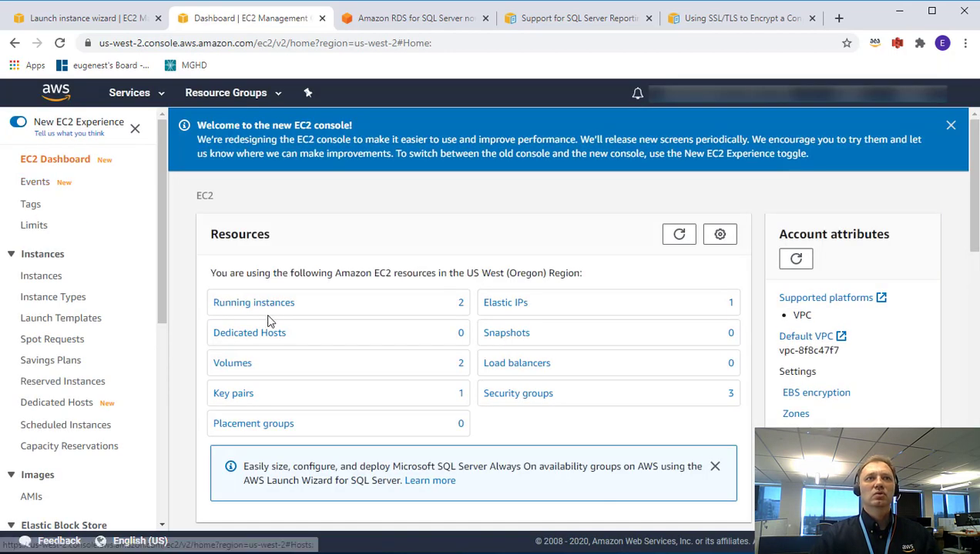
click(277, 308)
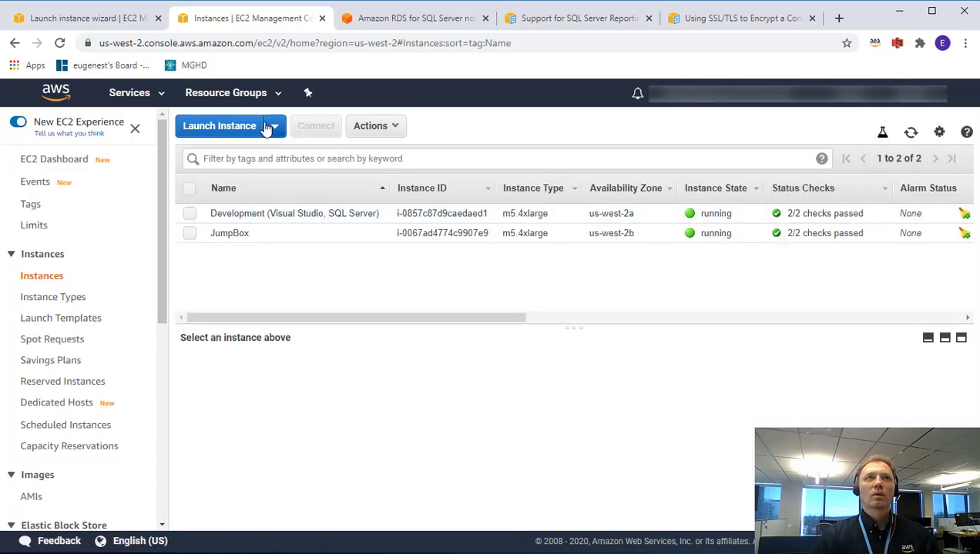
click(240, 131)
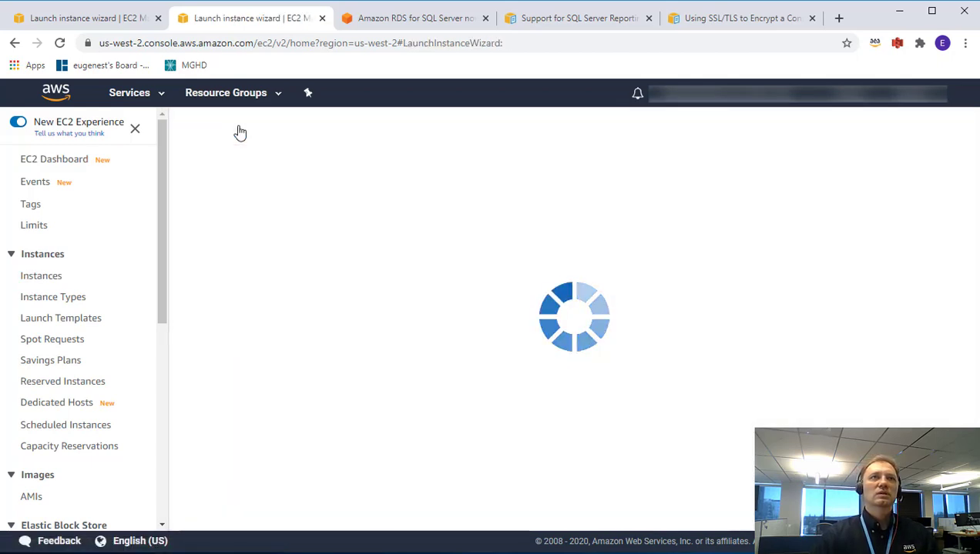
Search the machine images for Windows and pick Microsoft Windows Server 2019 Base.
click(91, 218)
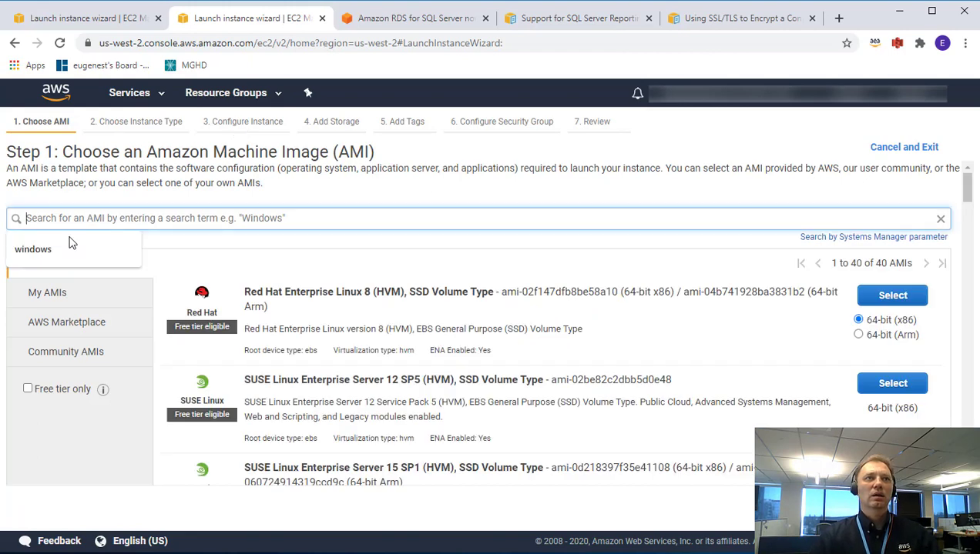
click(110, 245)
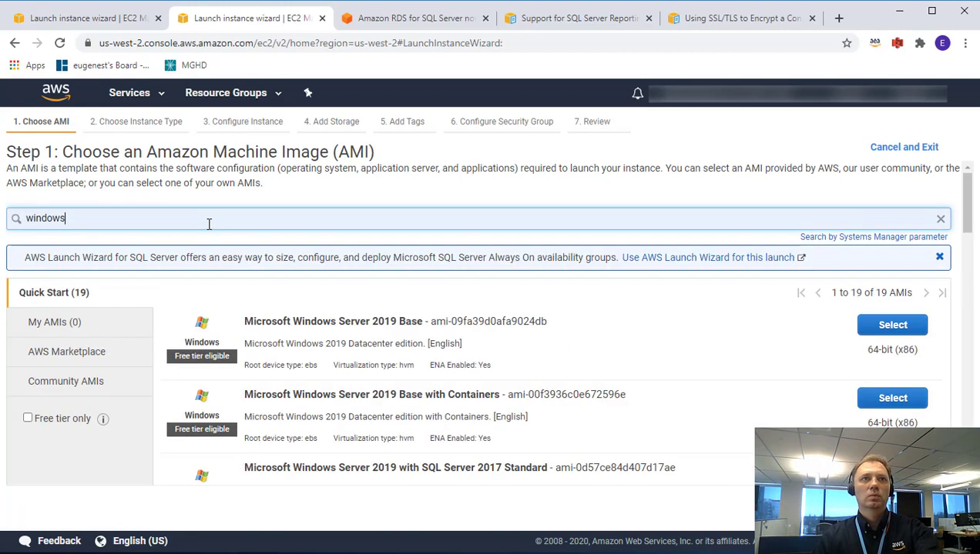
click(906, 329)
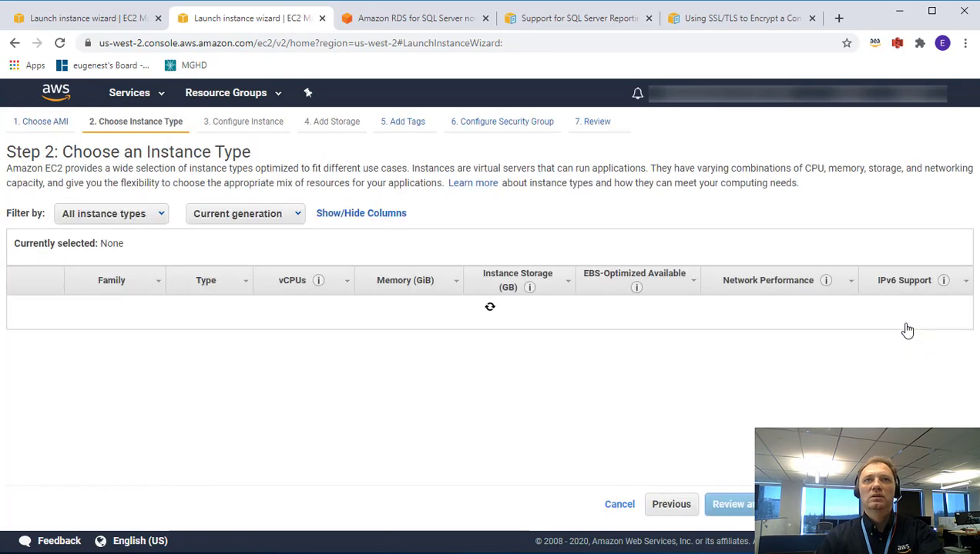
Filter to general purpose instance types and select m5.4xlarge.
click(116, 219)
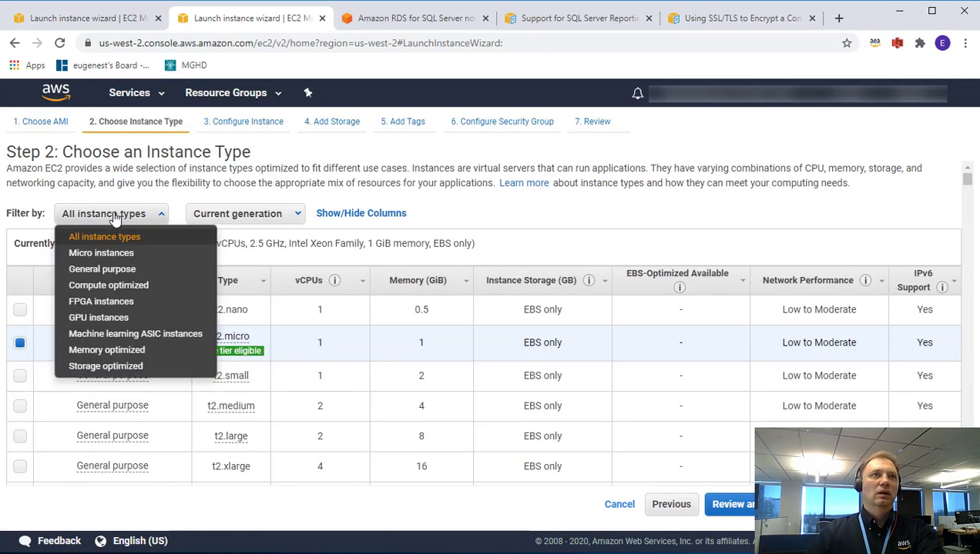
click(107, 271)
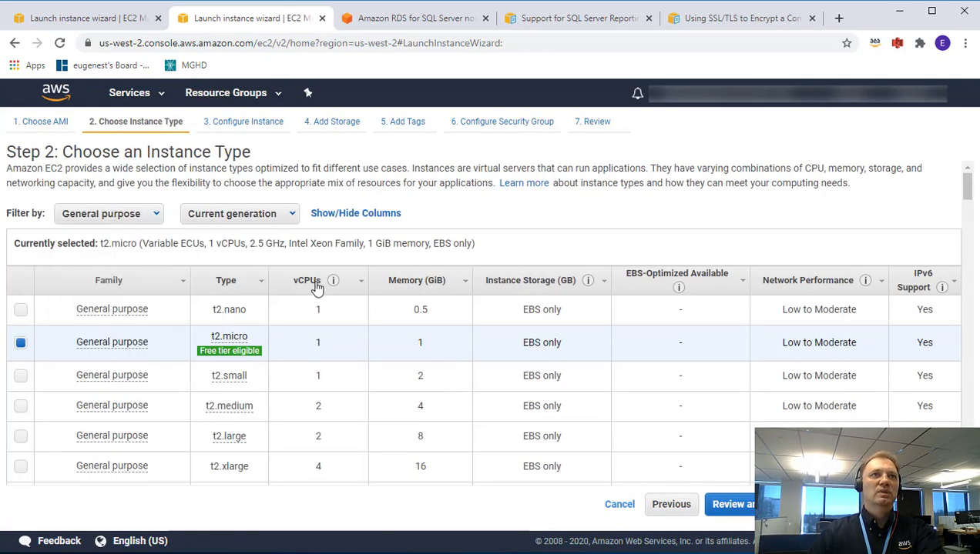
scroll(433, 360, down, 5)
scroll(433, 360, down, 6)
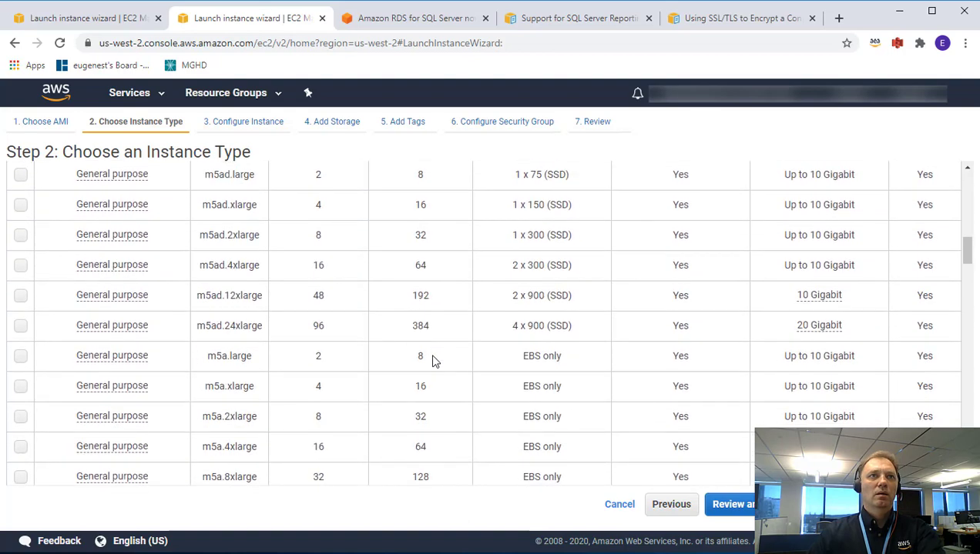
scroll(433, 361, down, 6)
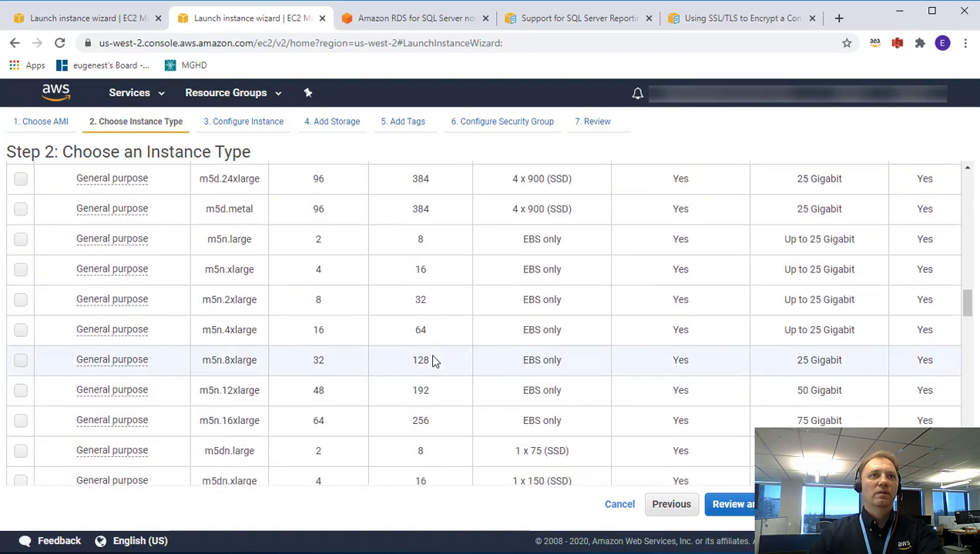
scroll(432, 360, down, 8)
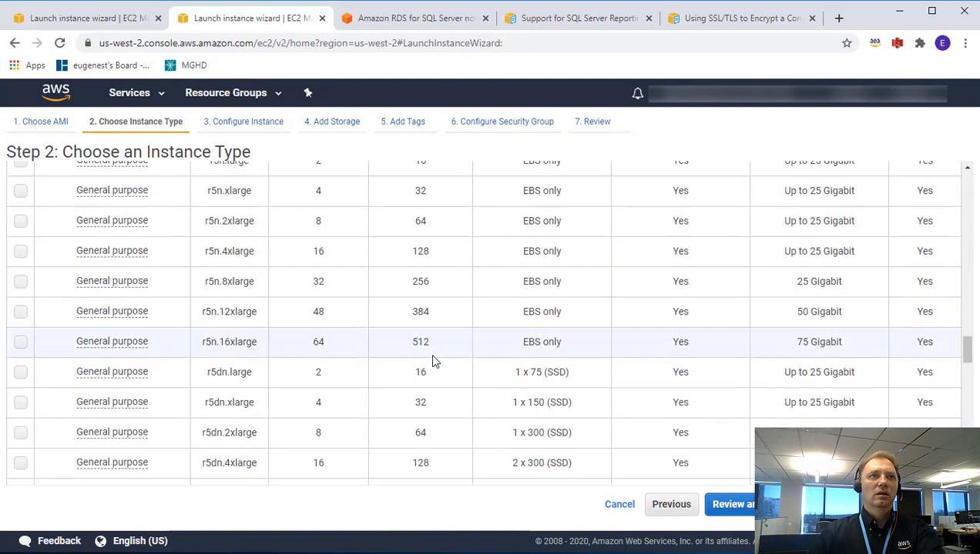
click(20, 456)
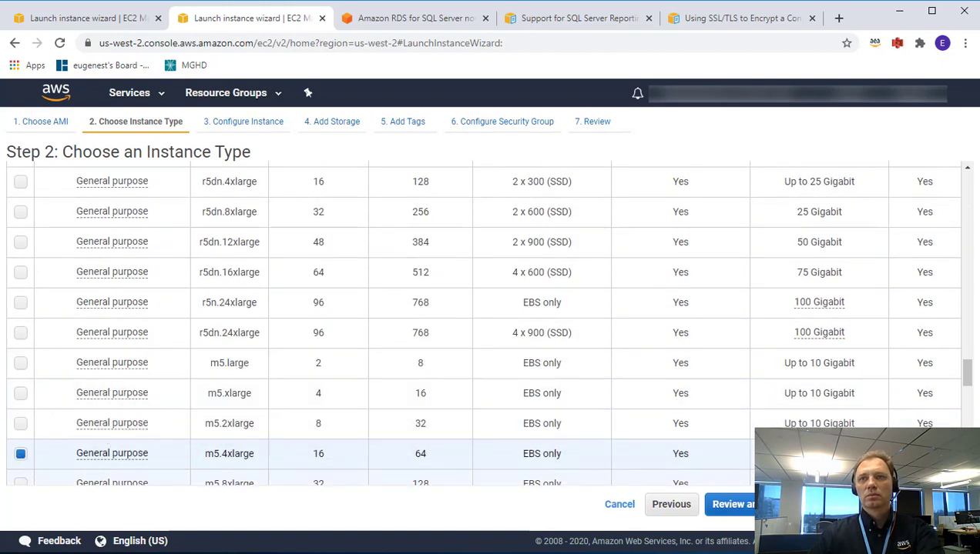
click(913, 504)
scroll(285, 262, down, 1)
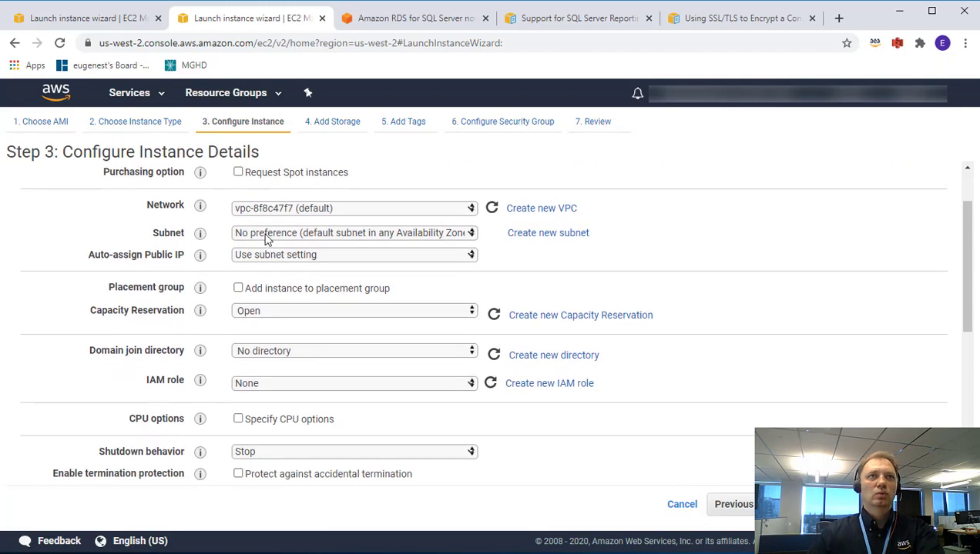
Place the instance in PrivateSubnet, join it to mycorp2.com, and assign the EC2DomainJoin IAM role.
click(266, 239)
key(Escape)
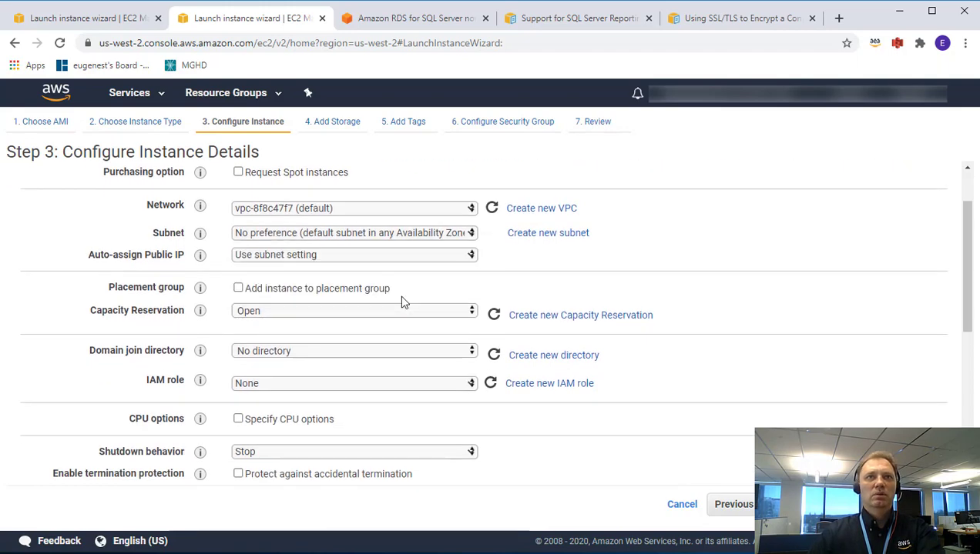
key(Down)
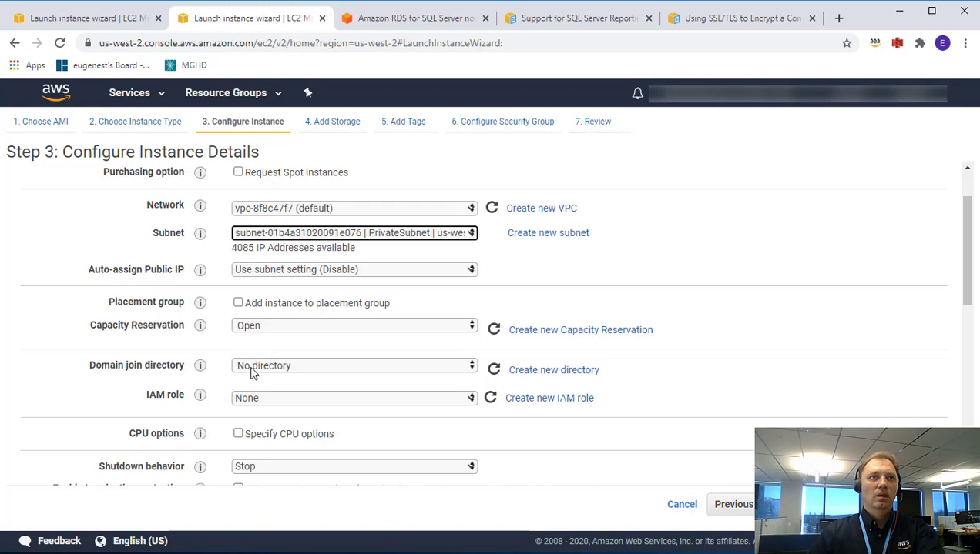
click(251, 369)
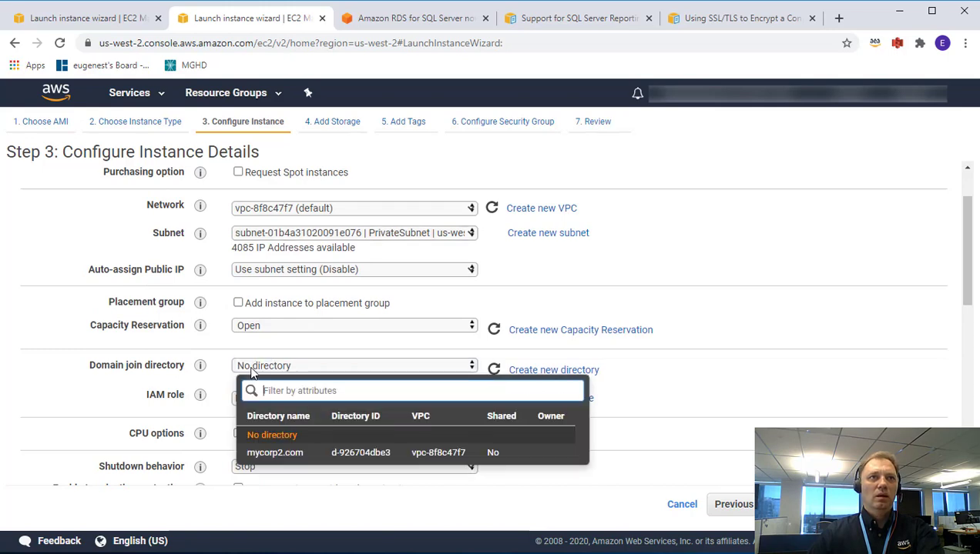
click(295, 458)
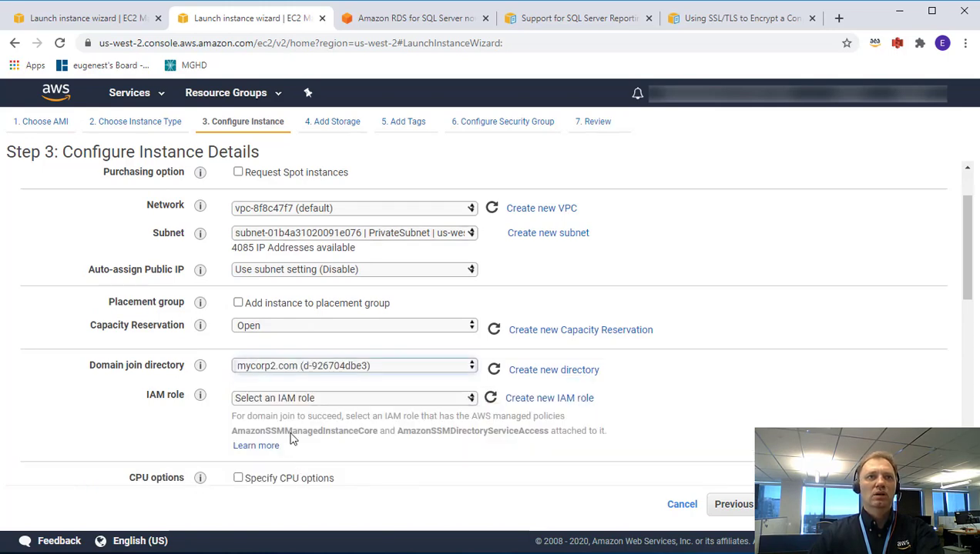
click(289, 404)
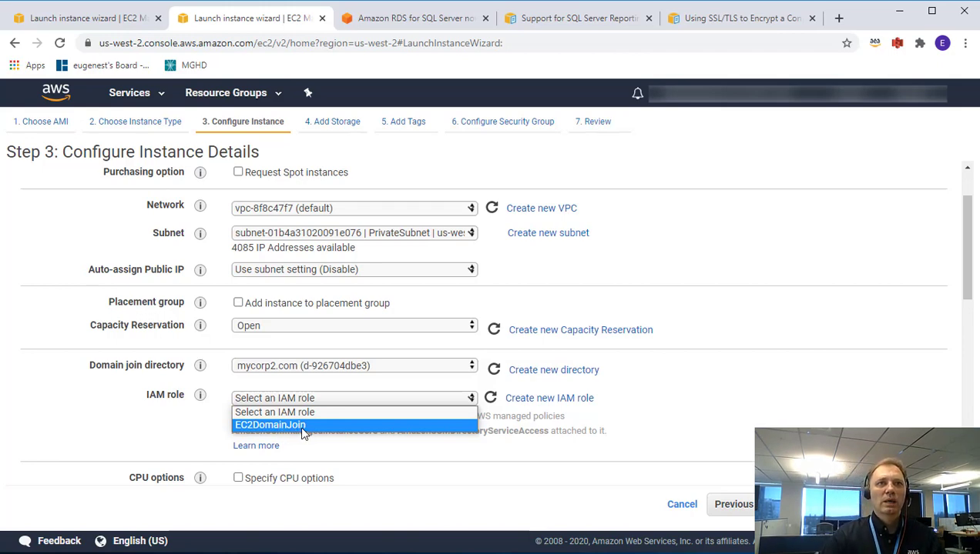
click(304, 426)
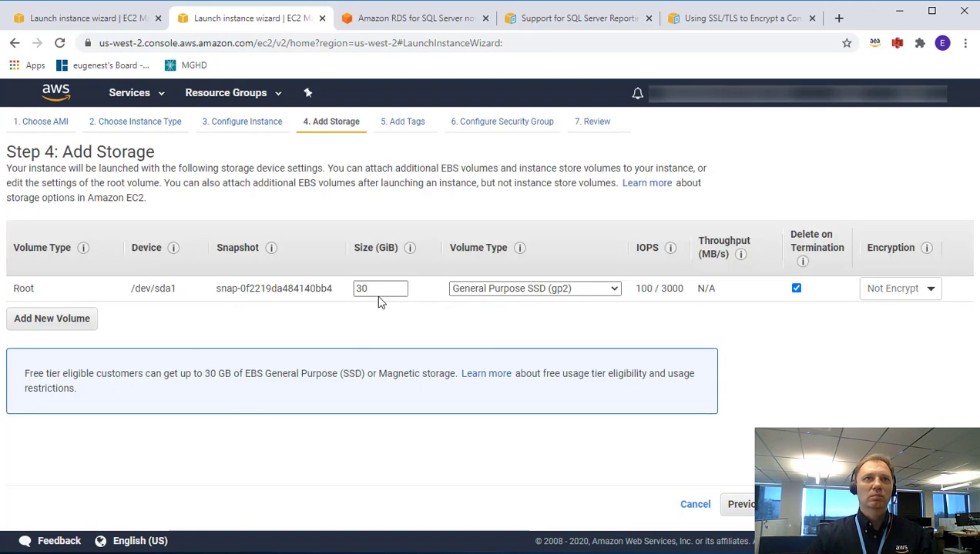
Change the root volume size from 30 to 100 GiB.
drag(381, 288, 347, 288)
text(1)
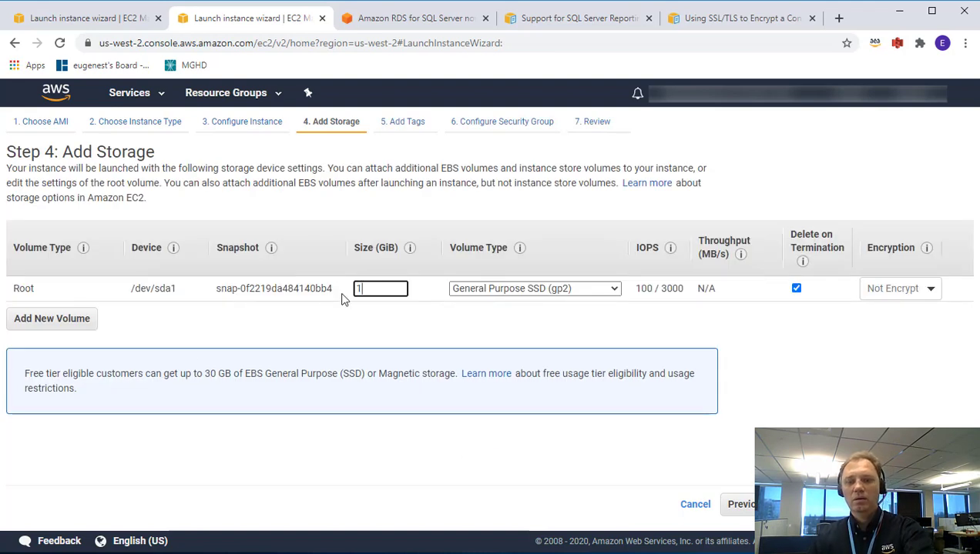
text(00)
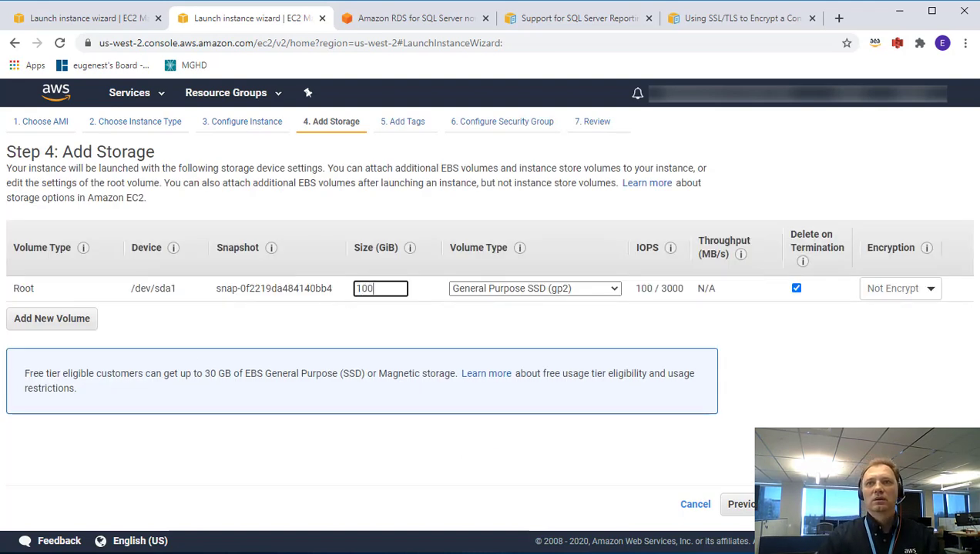
key(Return)
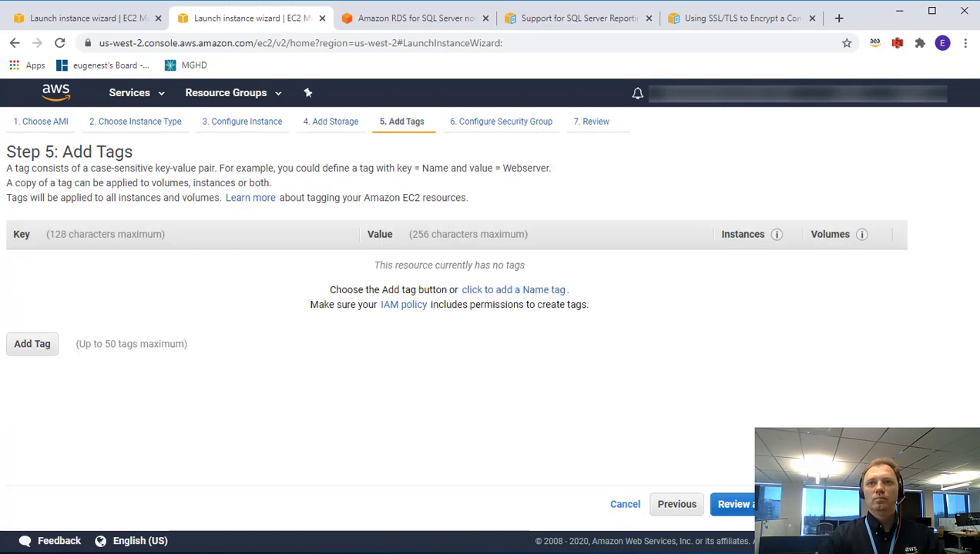
Skip tags and use the existing PrivateSQLServerSG security group.
key(Return)
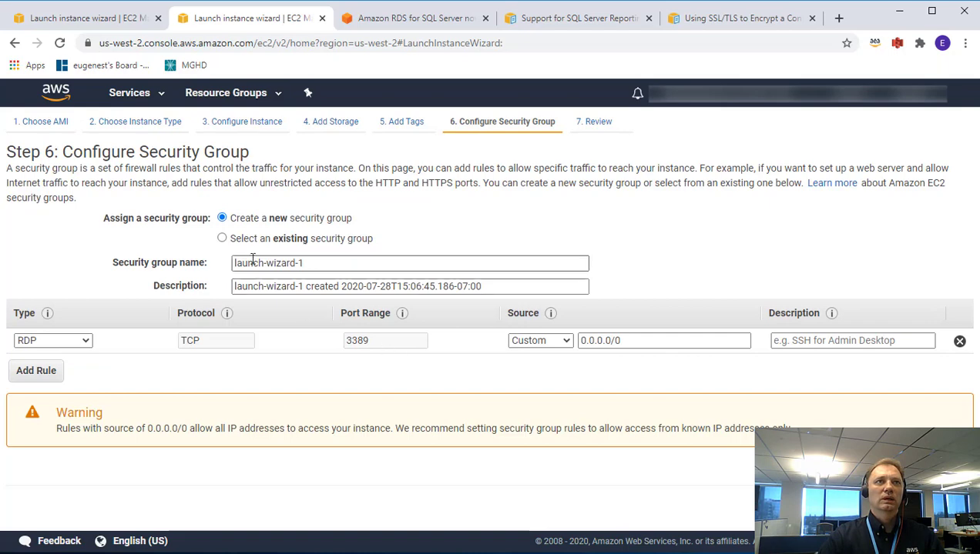
click(223, 239)
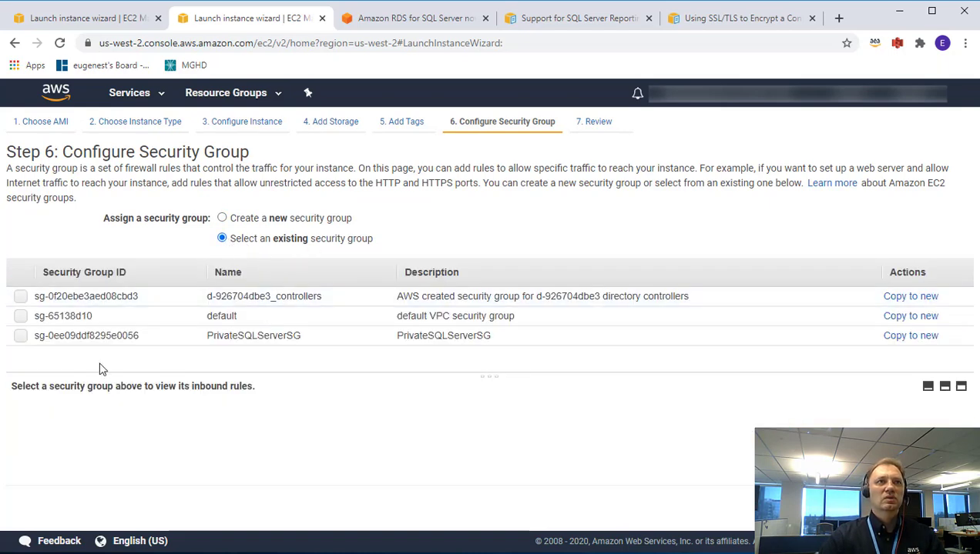
click(20, 337)
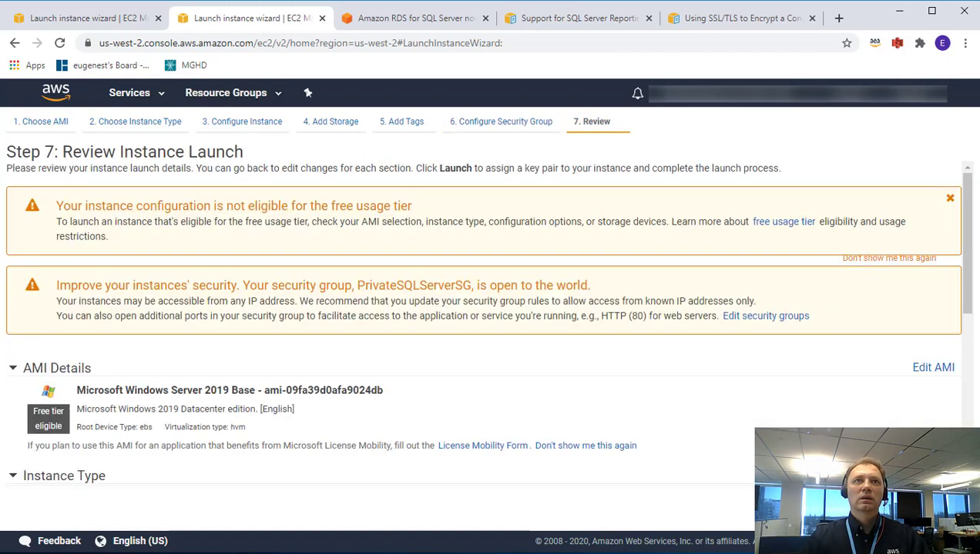
scroll(693, 397, down, 1)
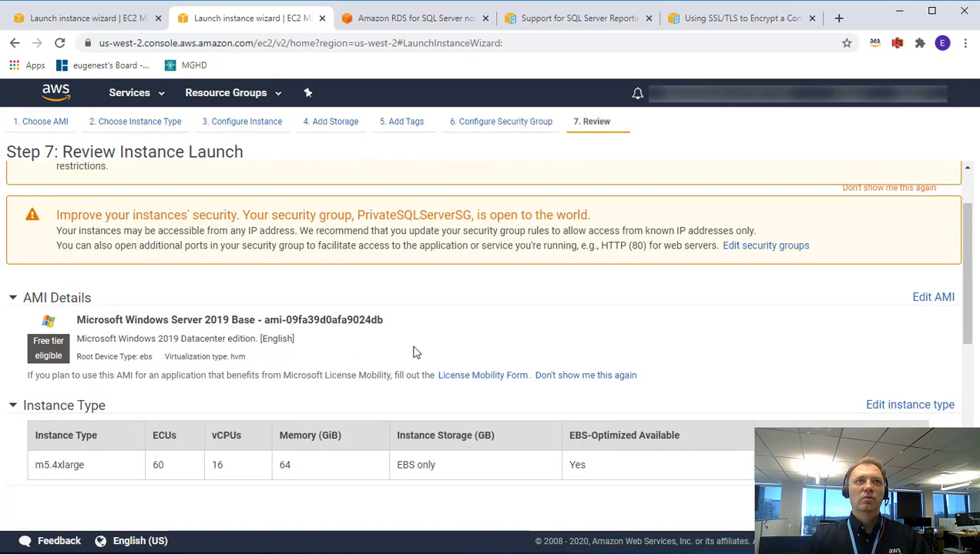
scroll(413, 350, down, 2)
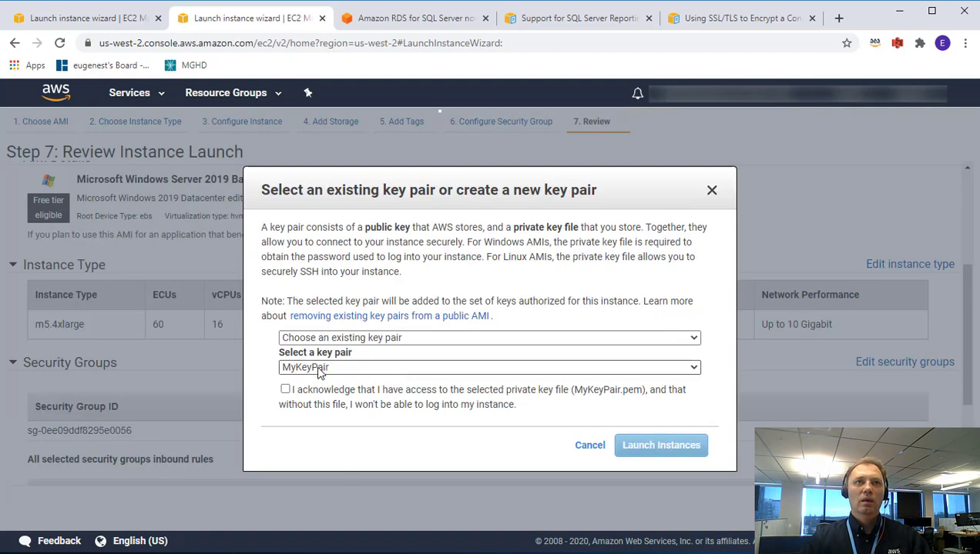
Launch the instance with the MyKeyPair key pair, acknowledging access to its private key file.
click(320, 369)
click(320, 383)
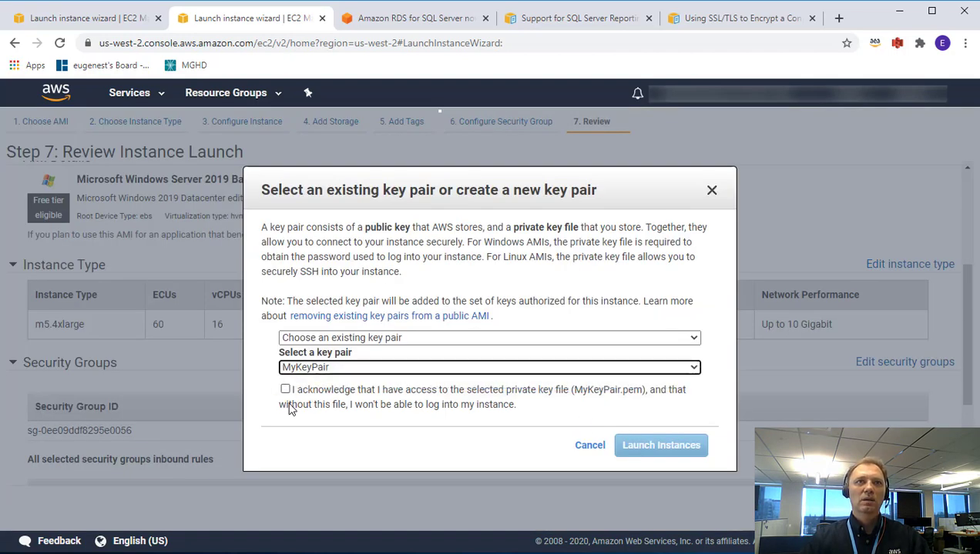
click(285, 390)
click(637, 448)
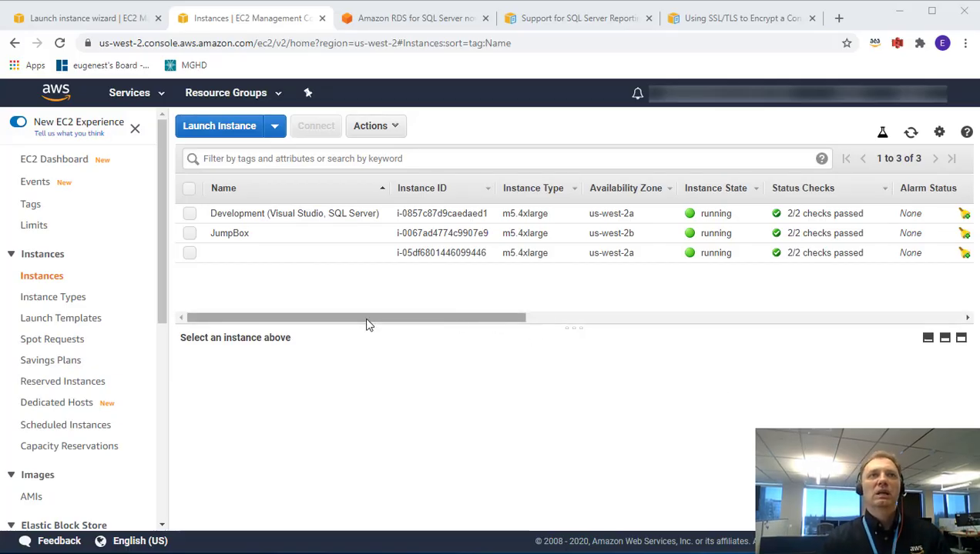
Name the new unnamed instance 'SSRS Client'.
click(360, 322)
mouse_move(263, 261)
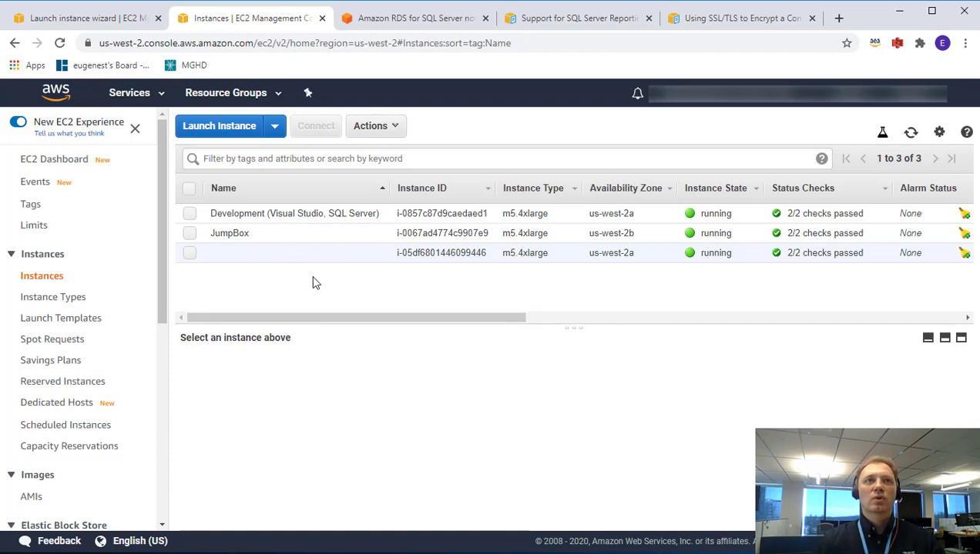
mouse_move(375, 255)
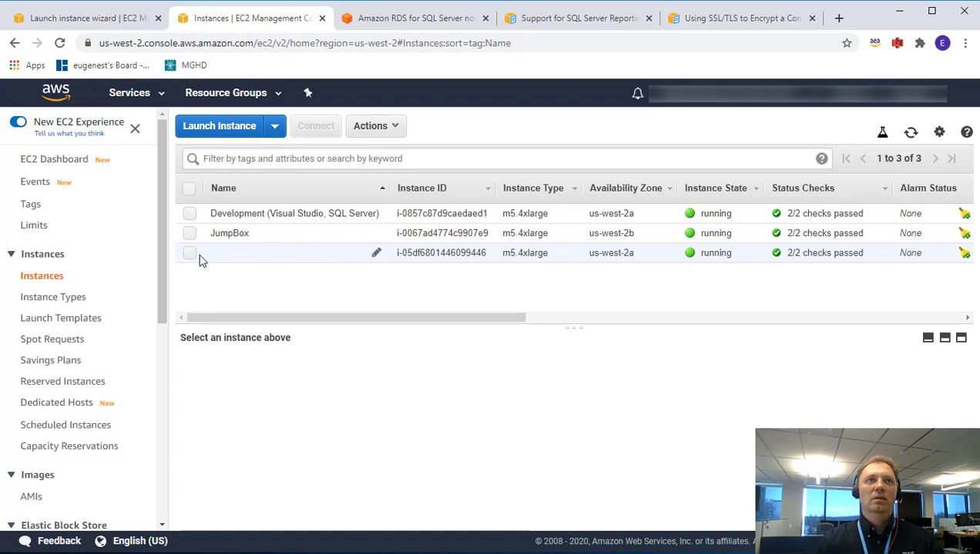
click(376, 253)
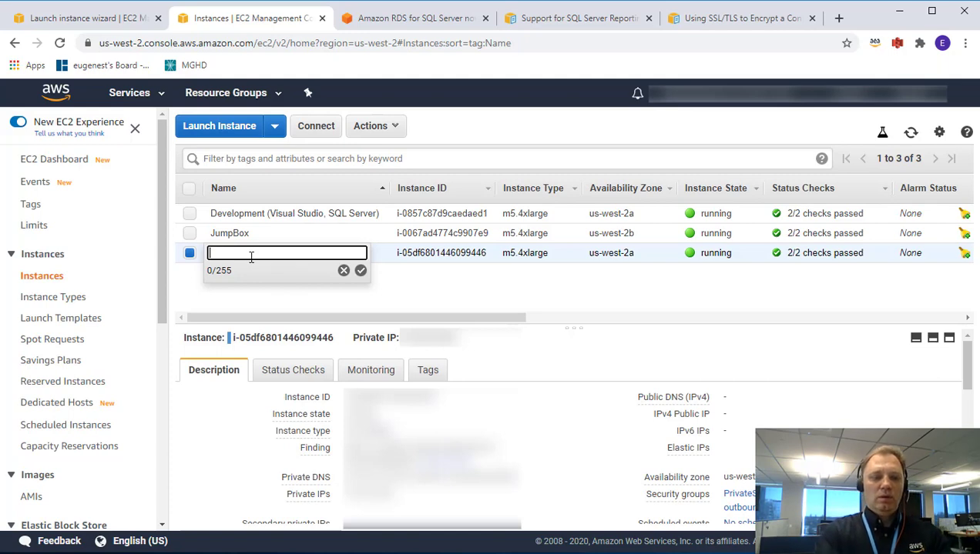
text(R)
key(BackSpace)
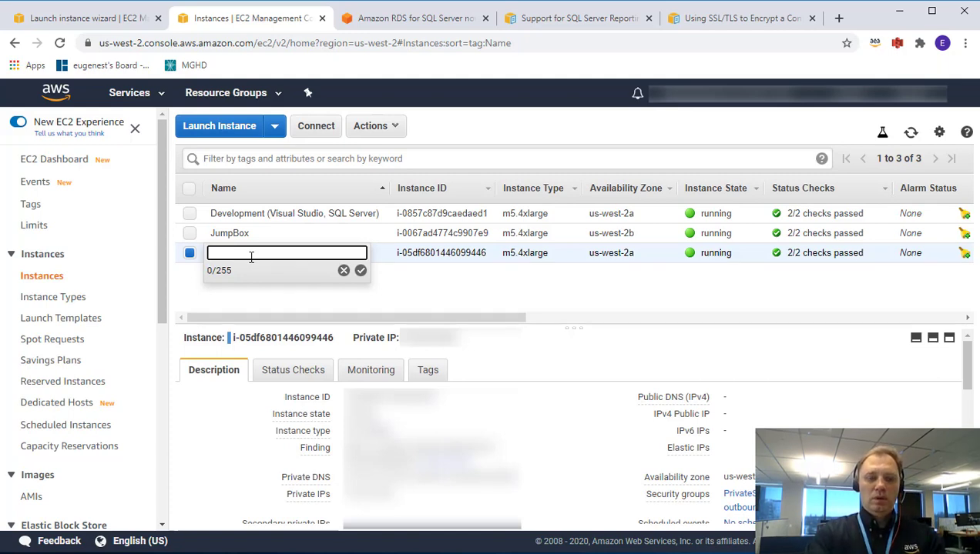
text(SSRS)
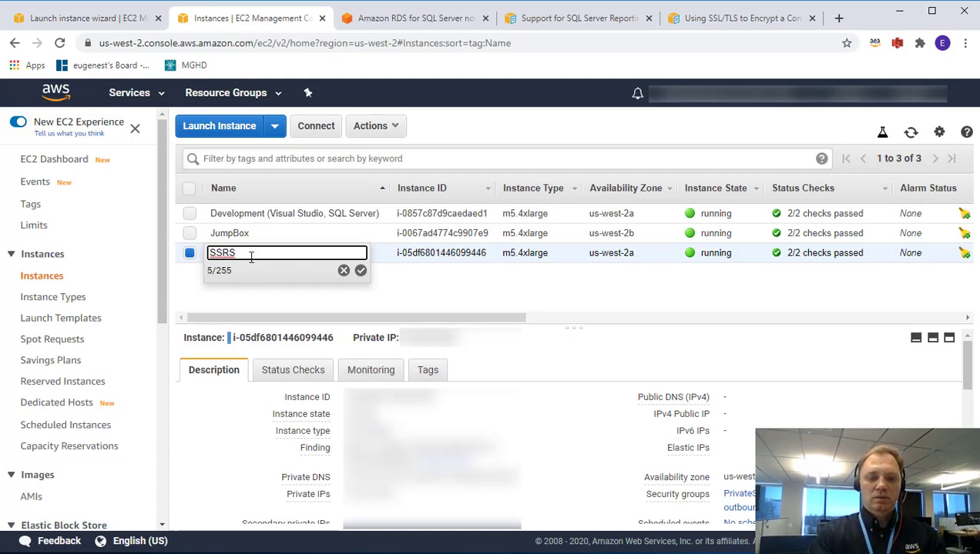
text( Client)
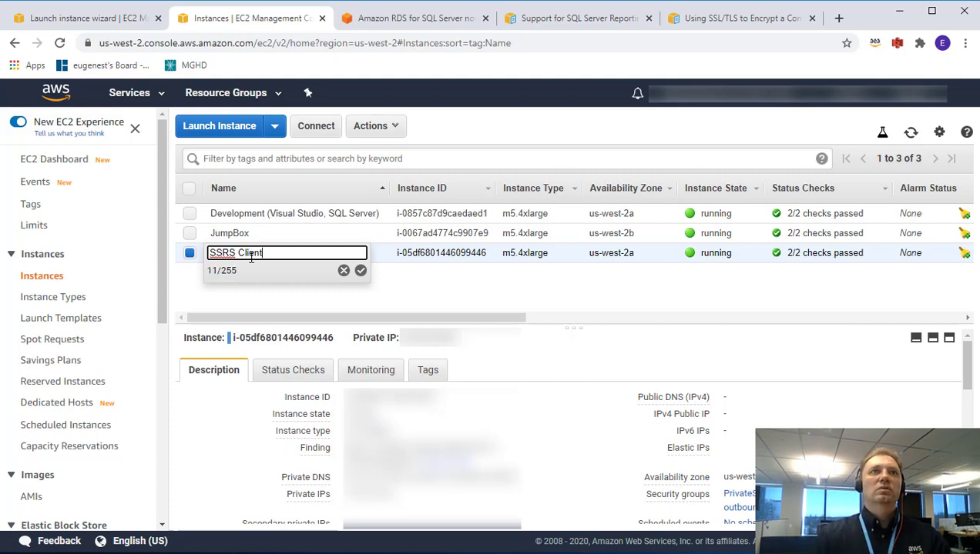
click(360, 271)
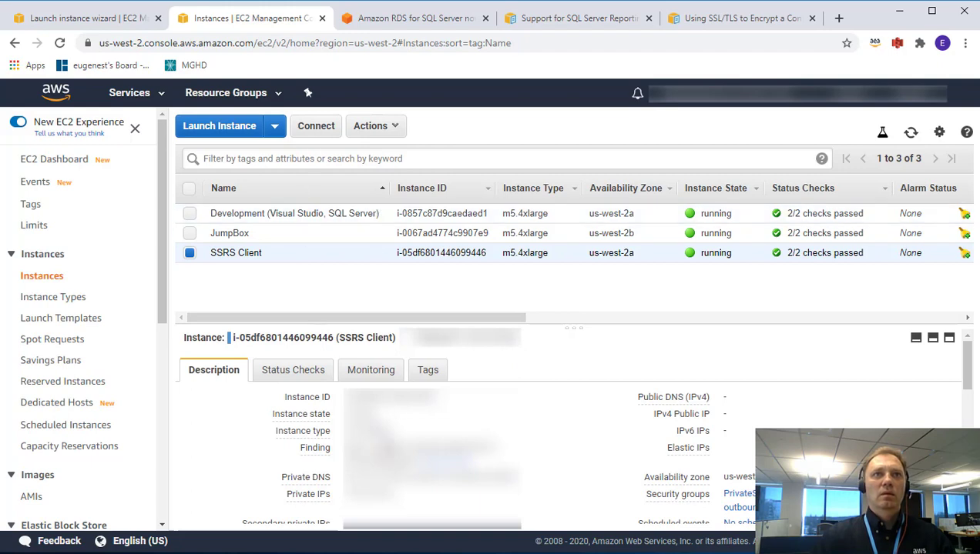
Copy the SSRS Client instance's private IP address and switch to Remote Desktop.
scroll(625, 455, down, 2)
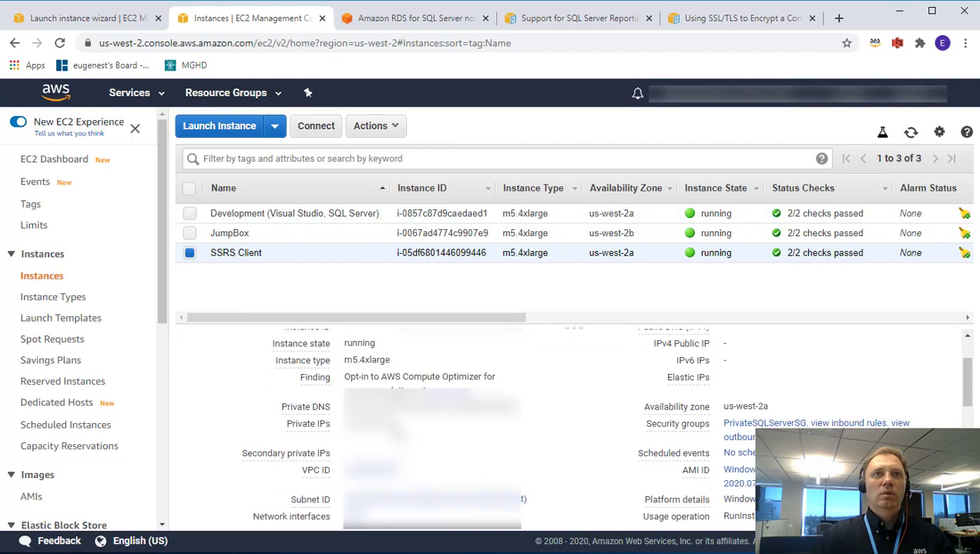
scroll(625, 455, up, 2)
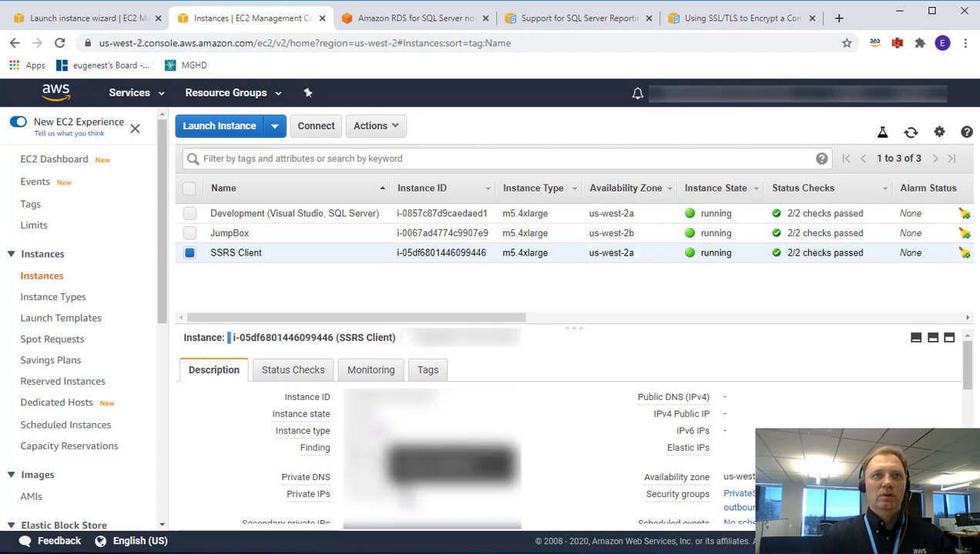
double_click(370, 494)
right_click(376, 491)
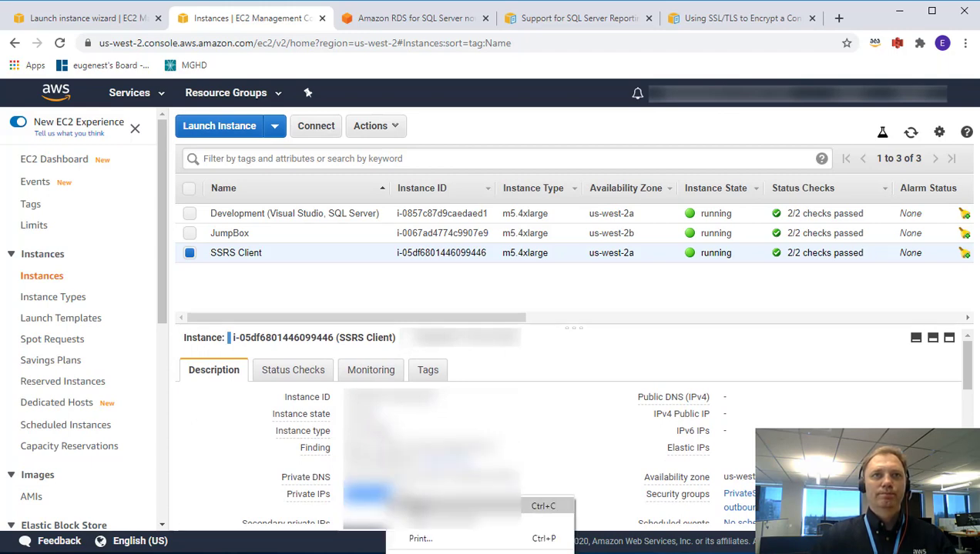
click(401, 500)
key(alt+Tab)
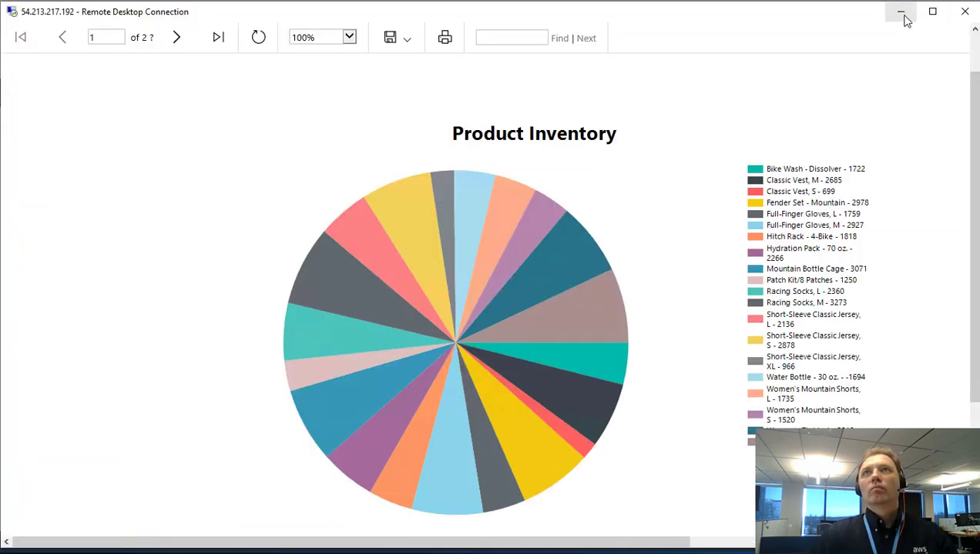
Minimize the Remote Desktop window showing the Product Inventory report, then return to the session.
click(901, 13)
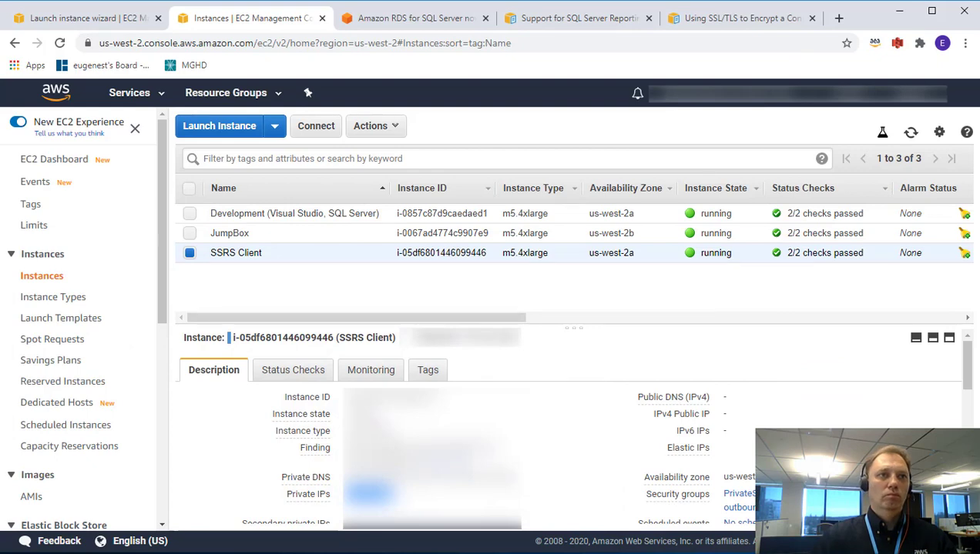
key(alt+Tab)
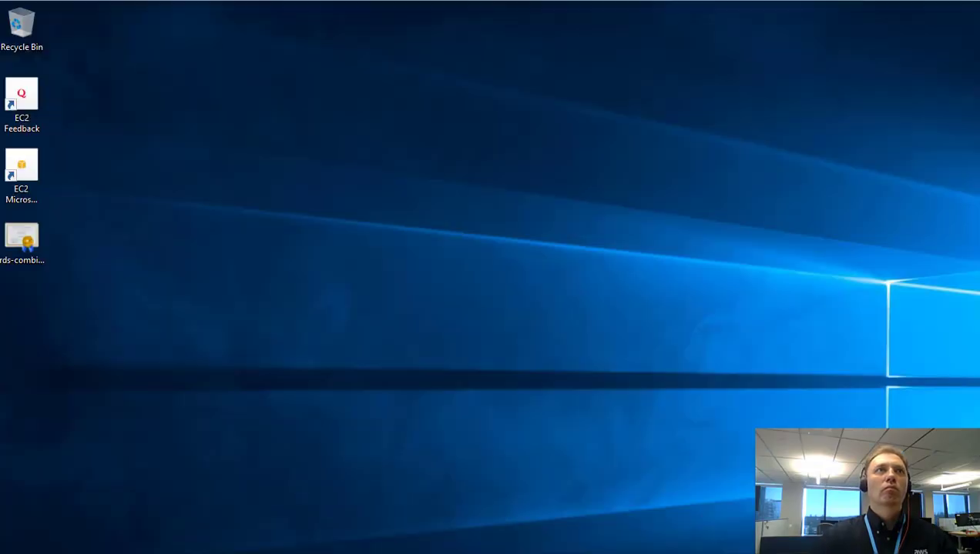
Start a new Remote Desktop Connection to the new instance's private IP address.
double_click(300, 6)
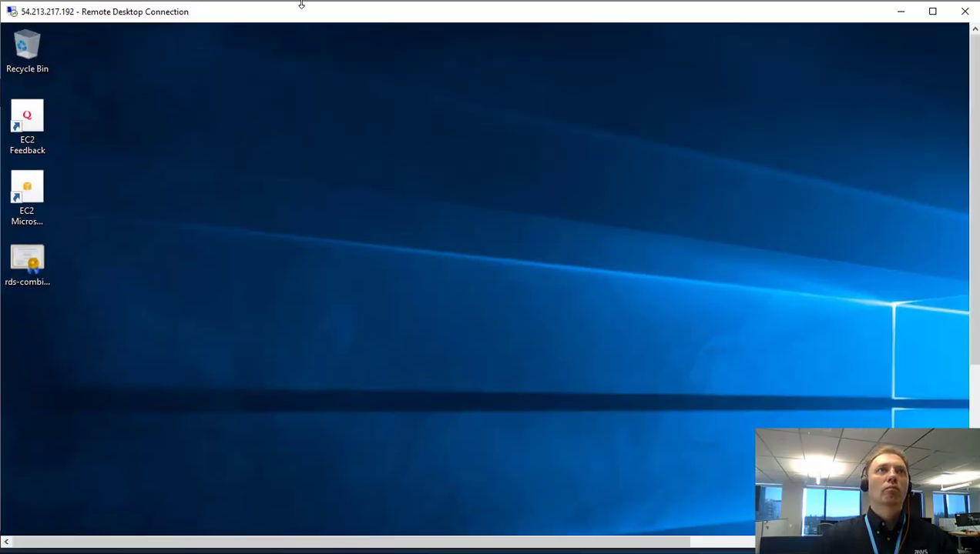
click(932, 11)
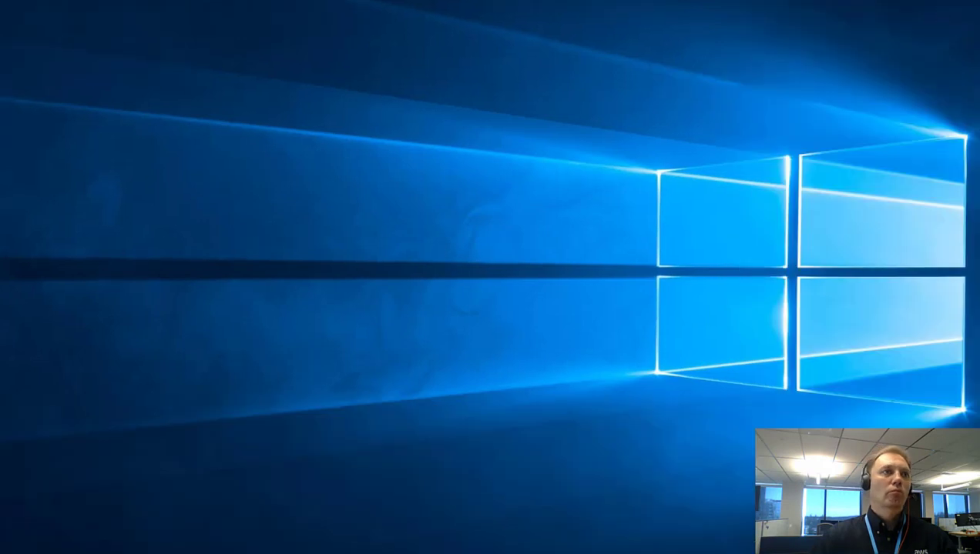
key(super)
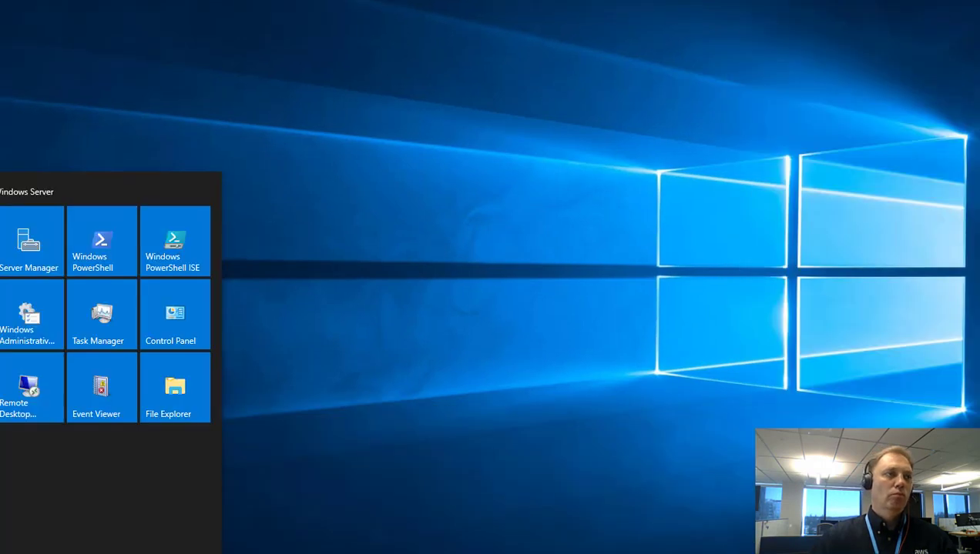
click(6, 412)
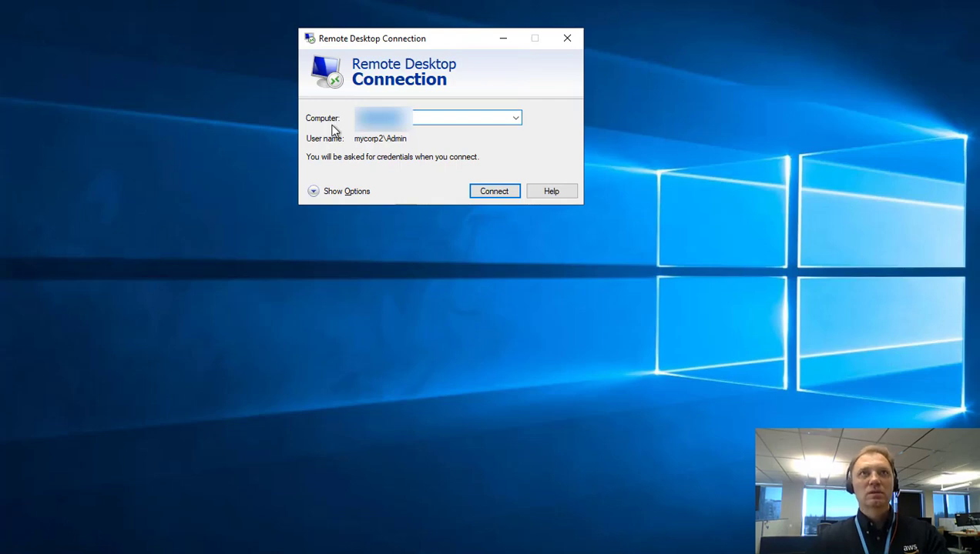
key(Delete)
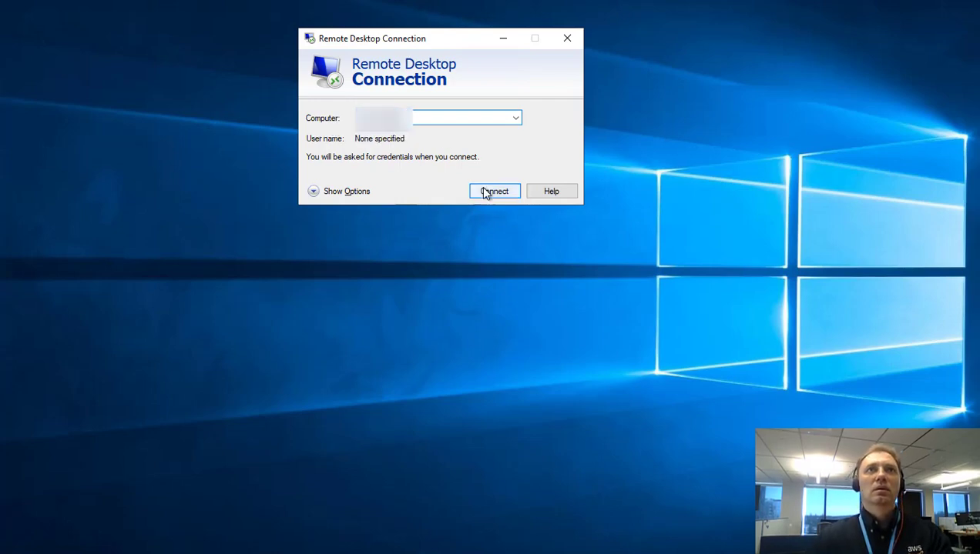
click(482, 191)
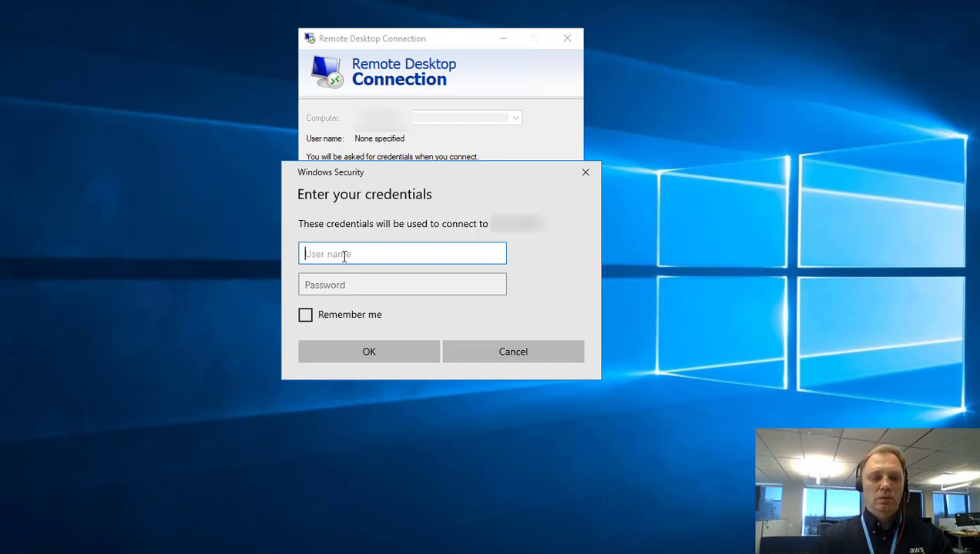
Sign in as Administrator, then window the session and resize it to nearly fill the screen.
text(Admin)
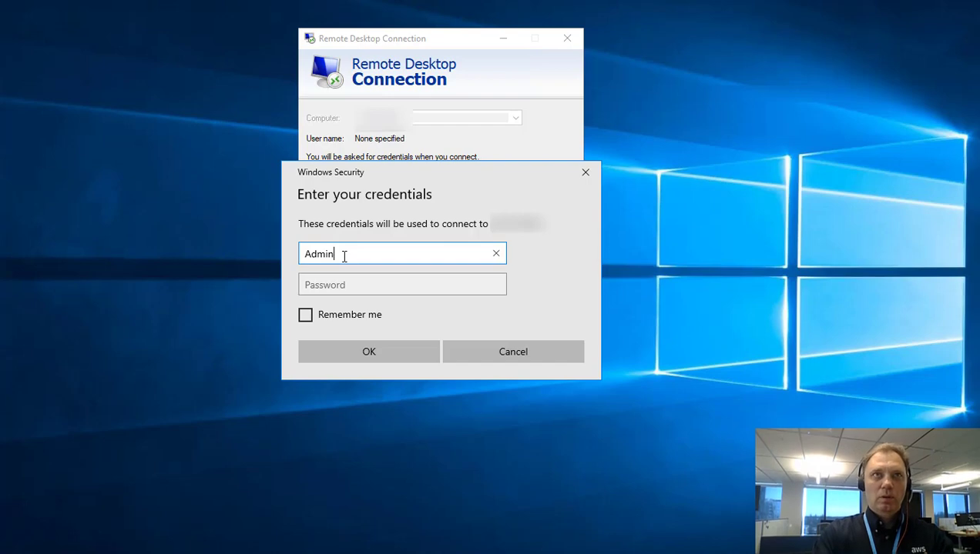
text(istrator)
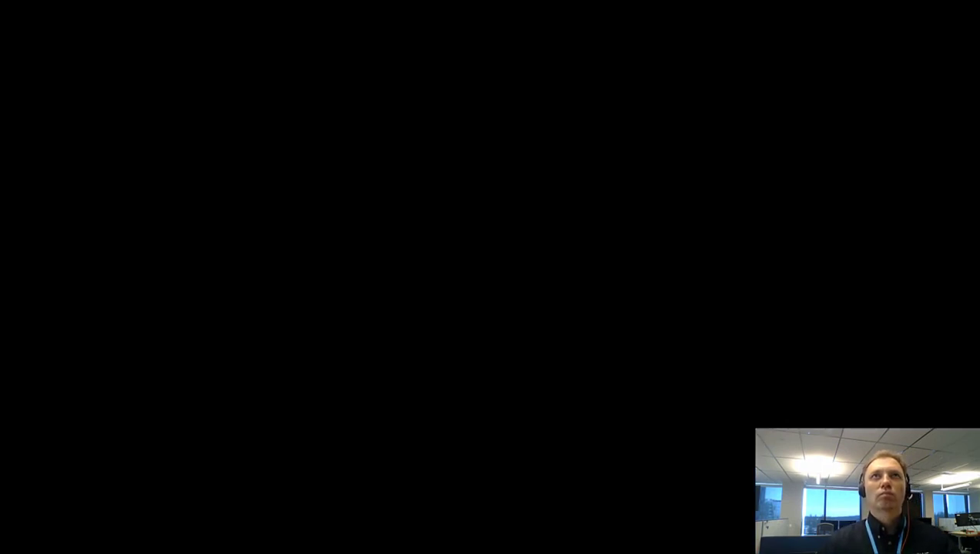
key(ctrl+alt+Break)
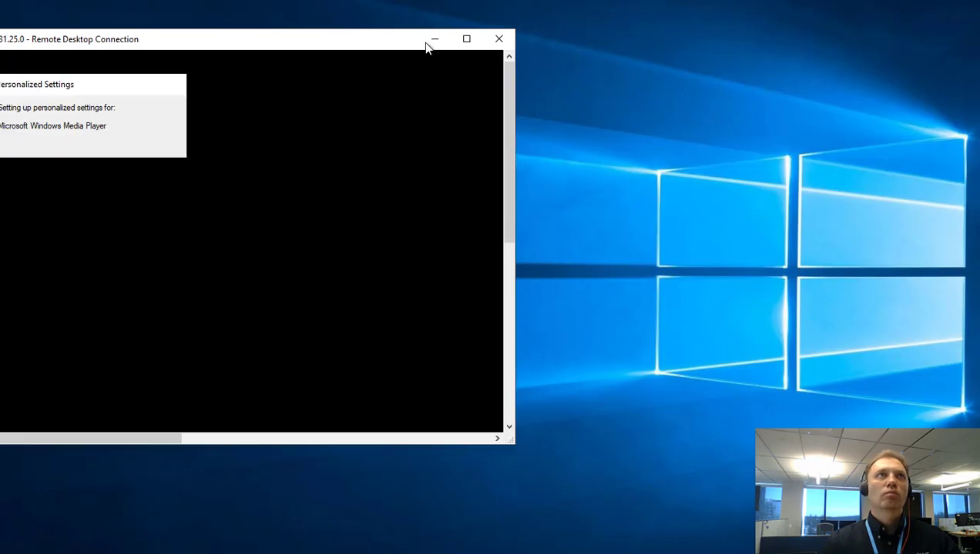
drag(426, 46, 446, 17)
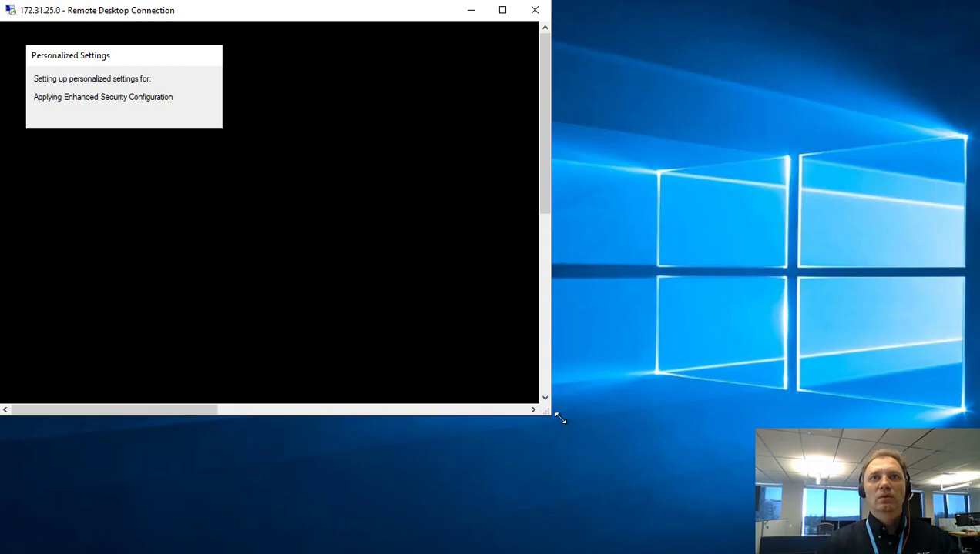
drag(560, 419, 978, 553)
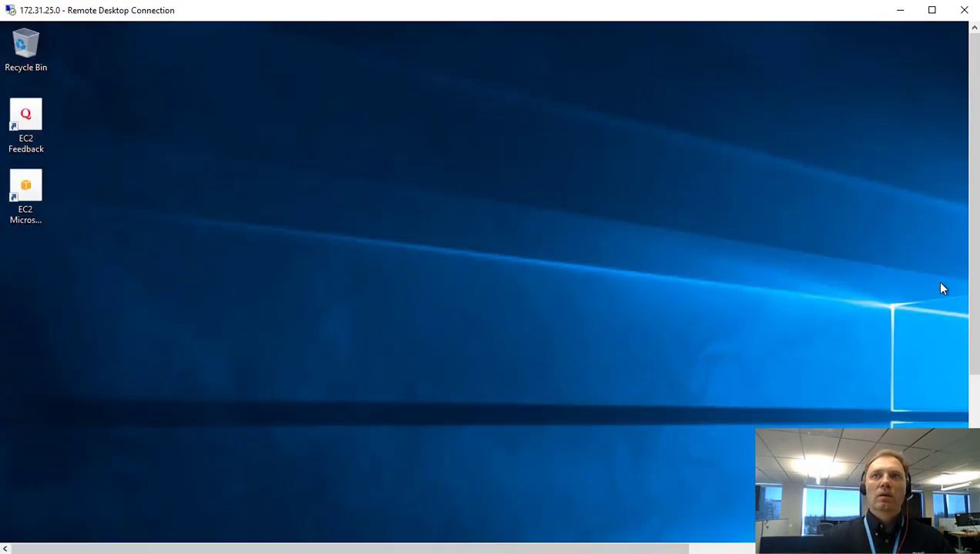
Launch Server Manager, dismiss the Windows Admin Center prompt, and view Local Server properties.
drag(973, 284, 974, 438)
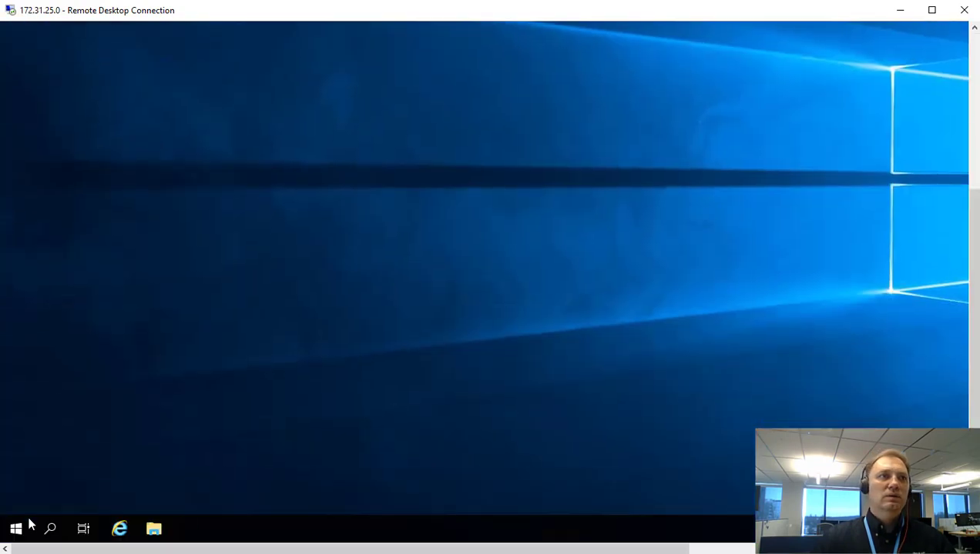
click(17, 529)
click(273, 157)
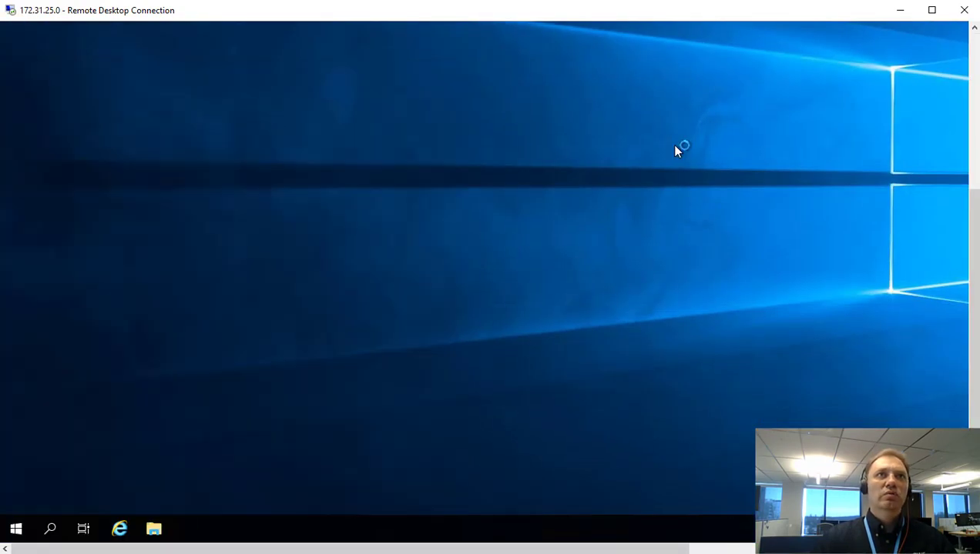
drag(973, 217, 976, 69)
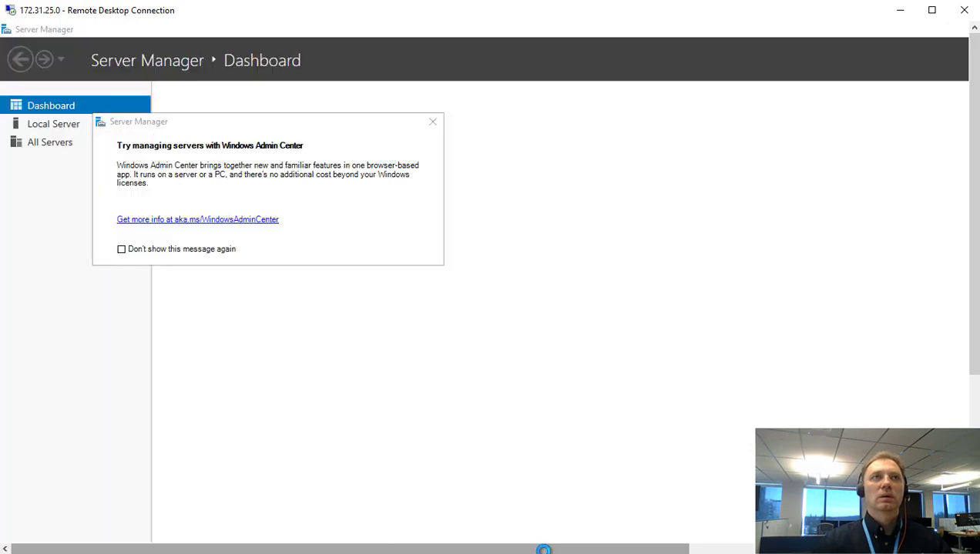
click(434, 125)
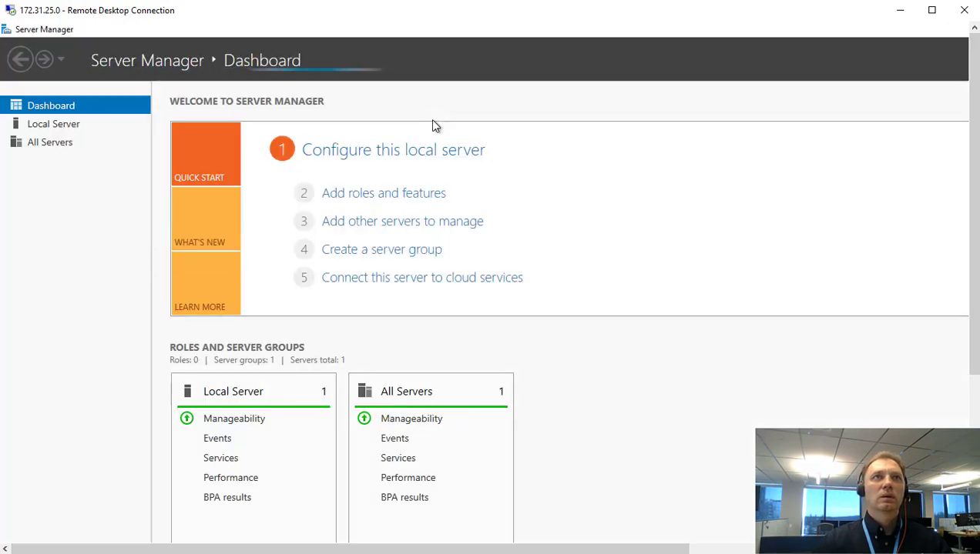
click(62, 128)
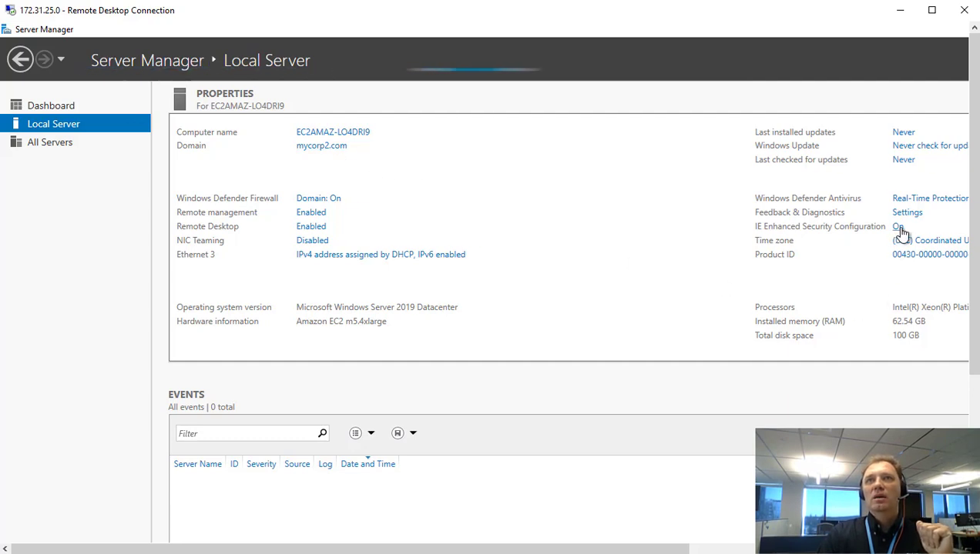
Set IE Enhanced Security Configuration to Off for Administrators and Users.
click(899, 228)
click(595, 375)
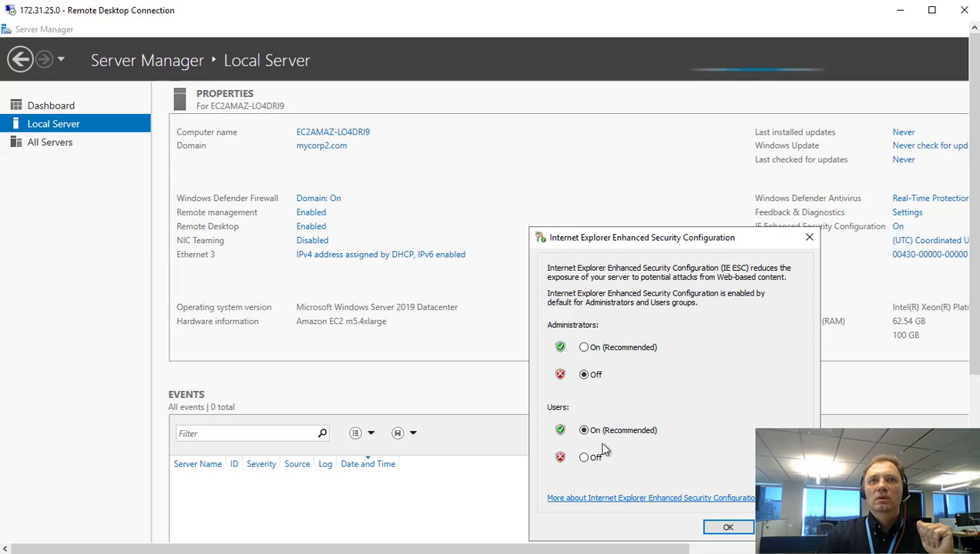
click(589, 457)
click(726, 528)
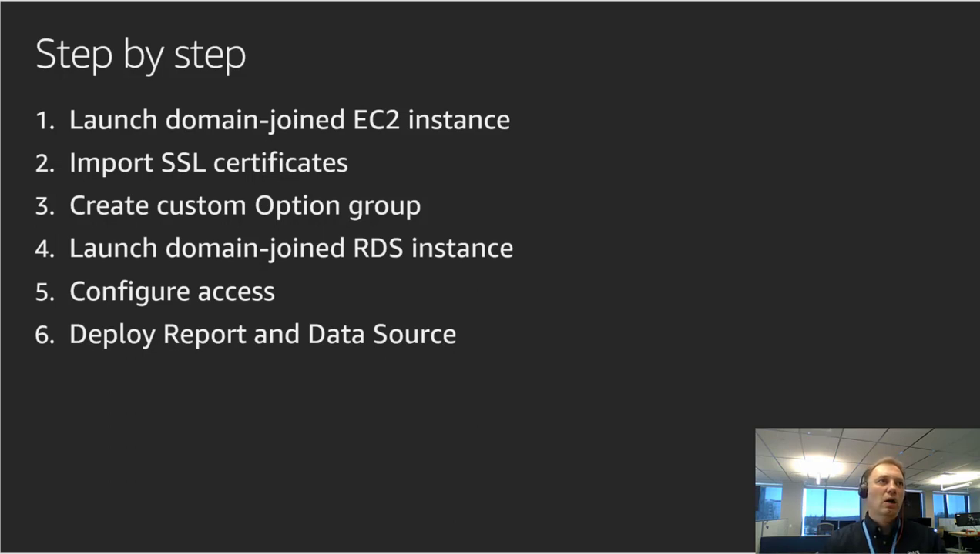
Advance the presentation from 'Step by step' to the 'Links' slide of AWS documentation.
key(Right)
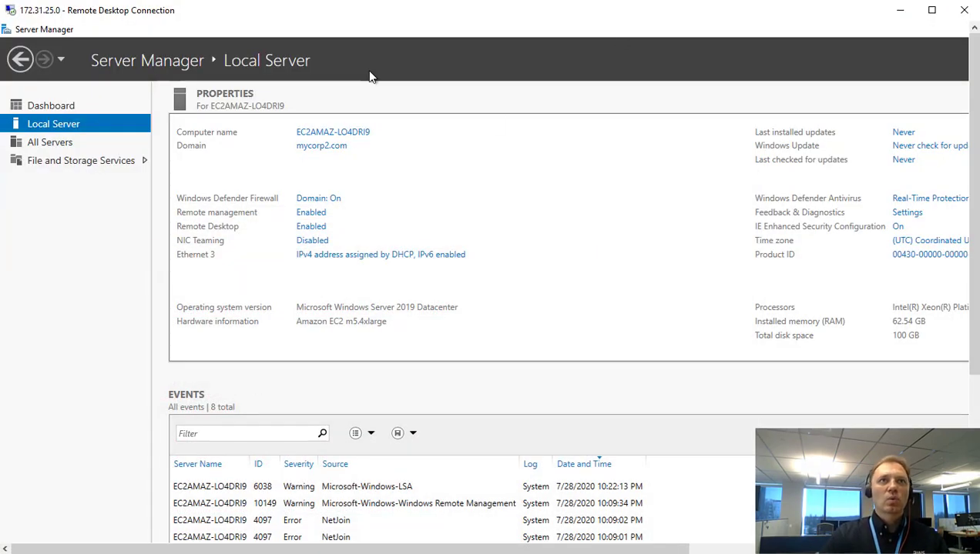
Copy the rds-combined-ca-bundle.p7b PKCS7 link address from the SSL/TLS page, then return to the RDP session.
mouse_move(46, 553)
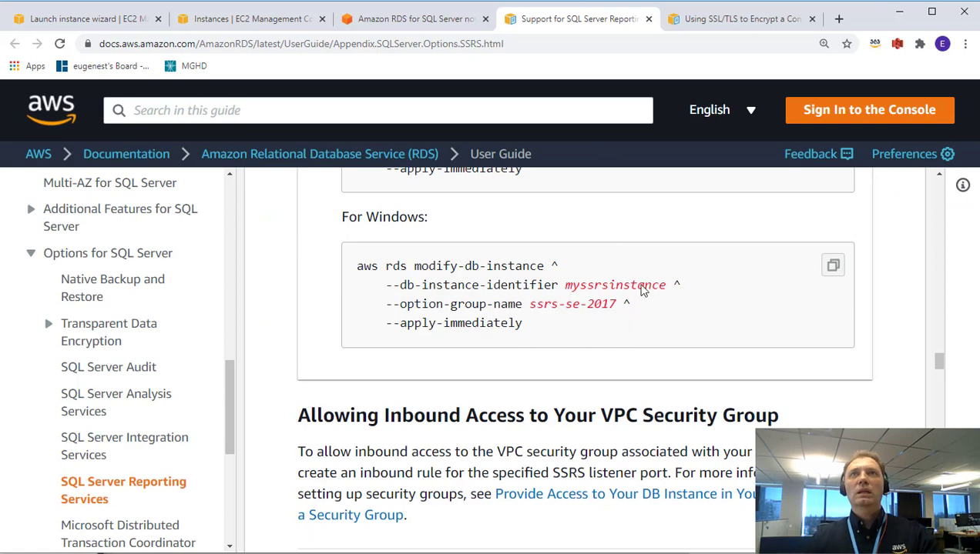
click(725, 13)
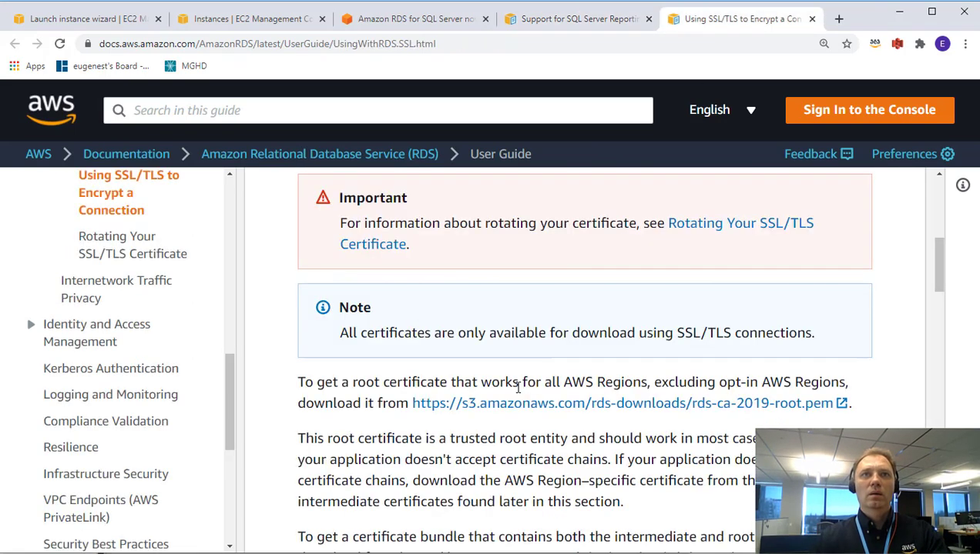
scroll(517, 387, up, 3)
scroll(518, 387, up, 2)
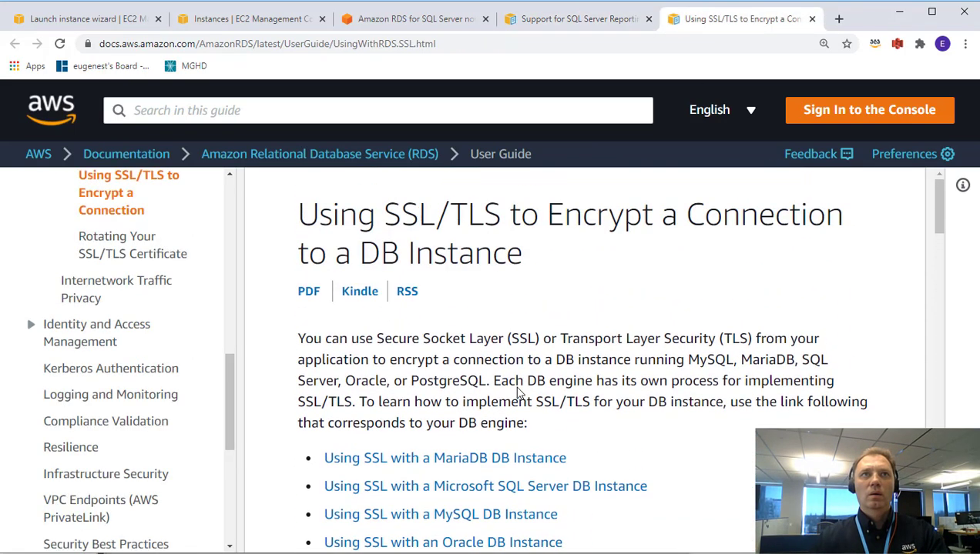
scroll(517, 391, down, 3)
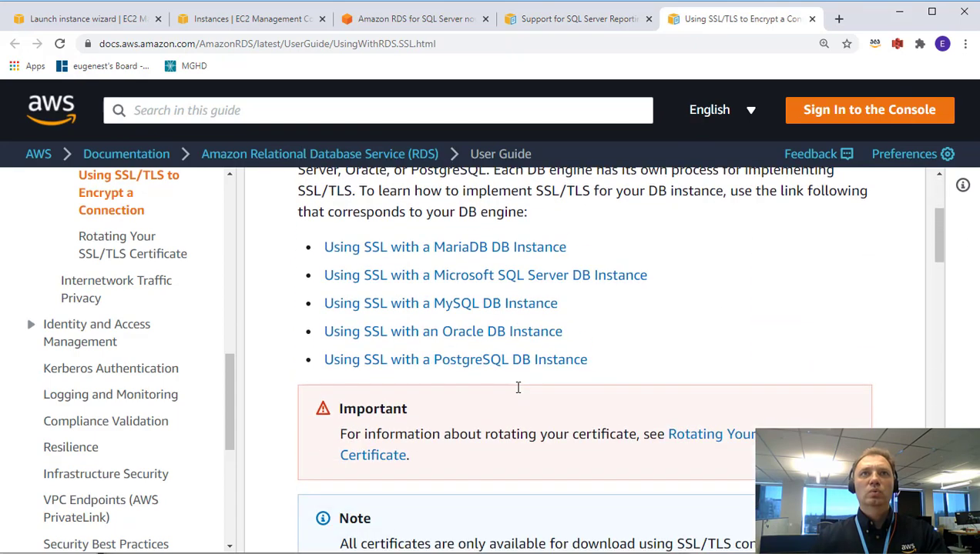
scroll(518, 388, down, 7)
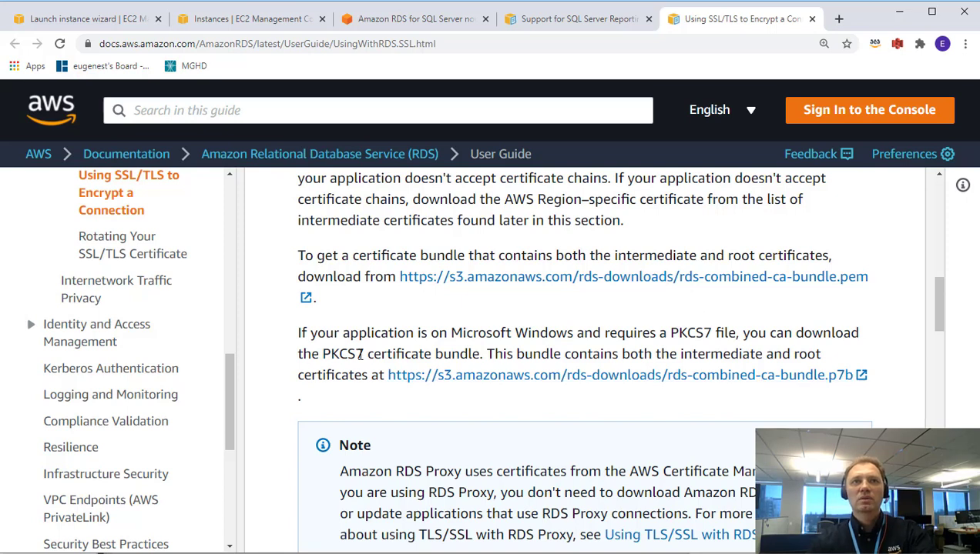
right_click(490, 380)
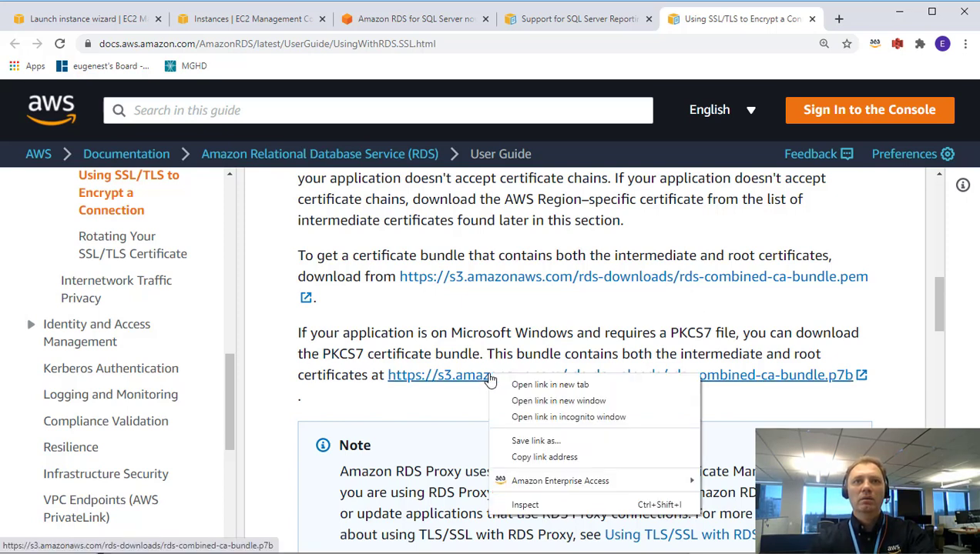
click(519, 458)
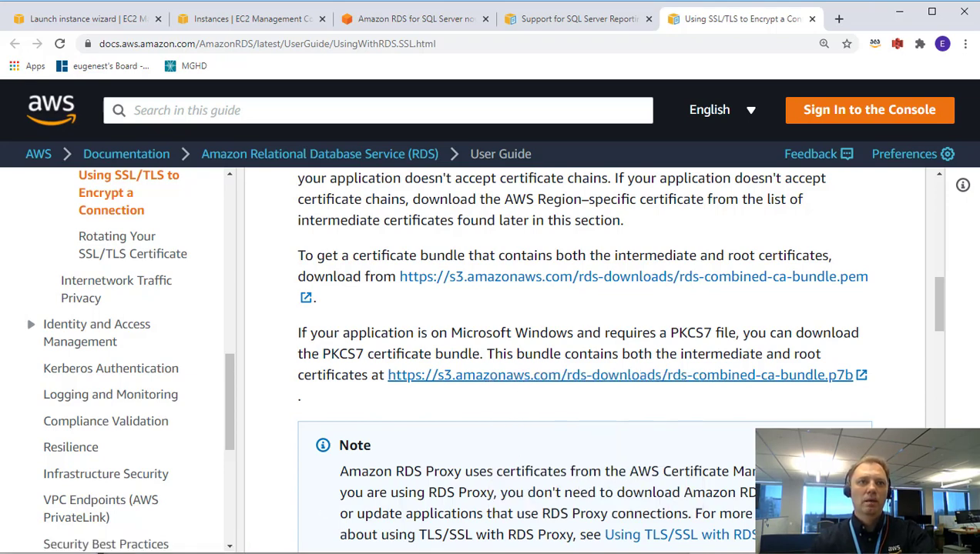
click(46, 549)
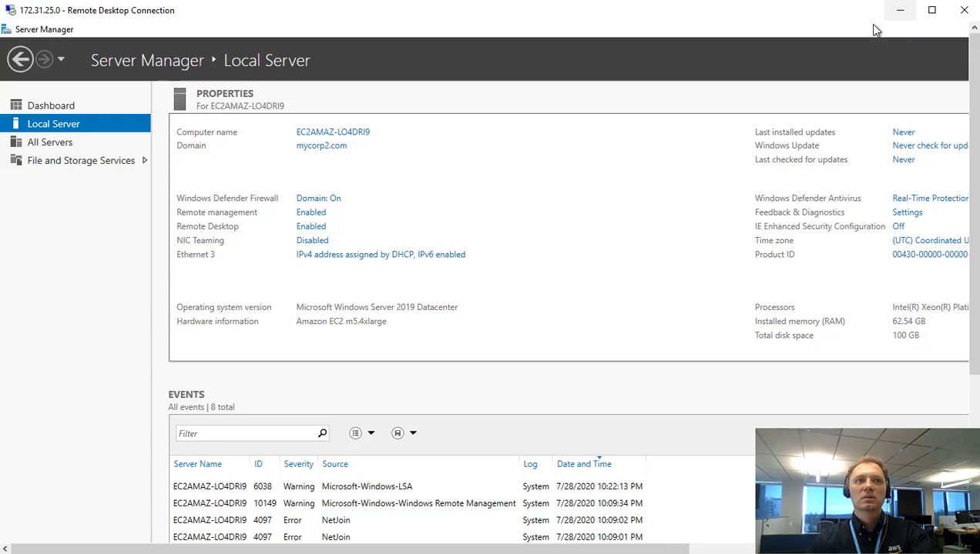
Open Internet Explorer on the remote server and go to the pasted PKCS7 bundle address.
drag(975, 163, 913, 423)
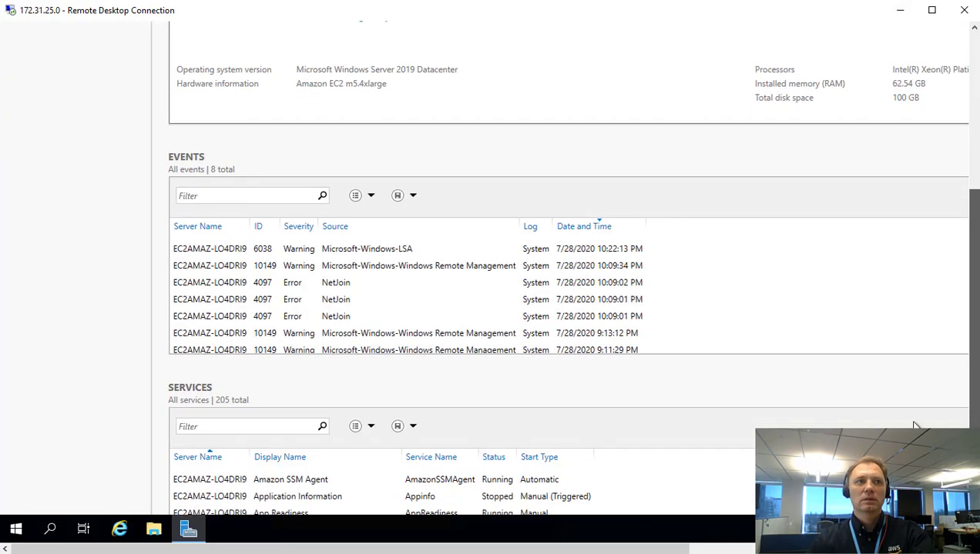
click(119, 529)
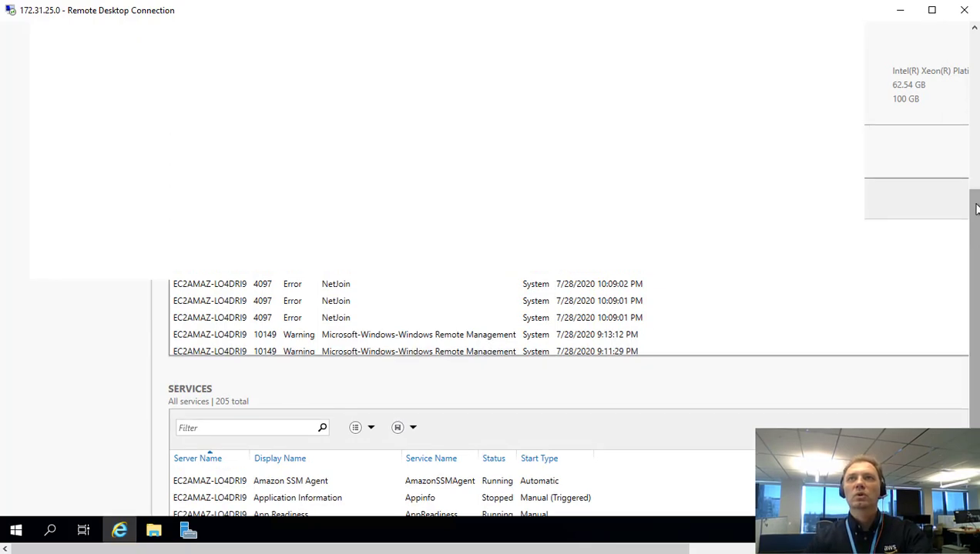
drag(974, 231, 973, 60)
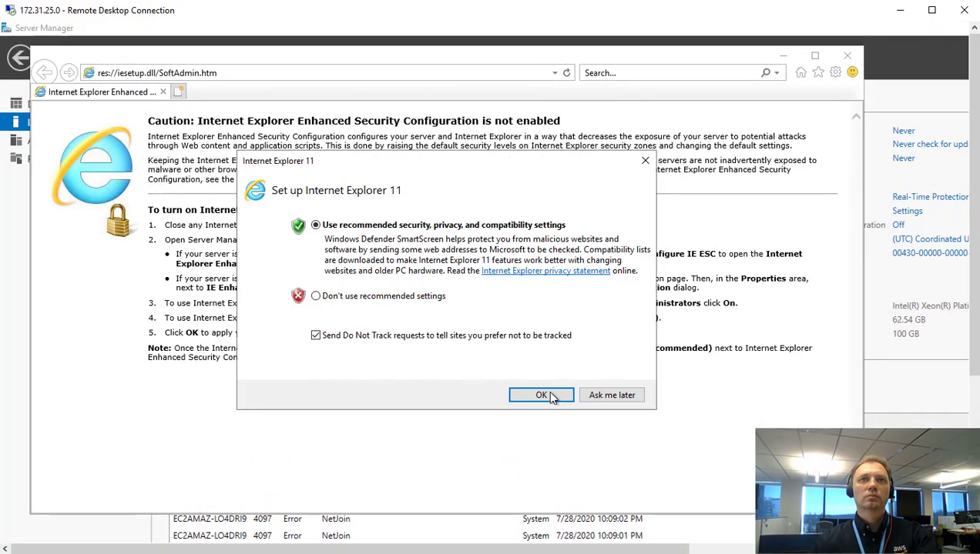
click(551, 401)
click(147, 75)
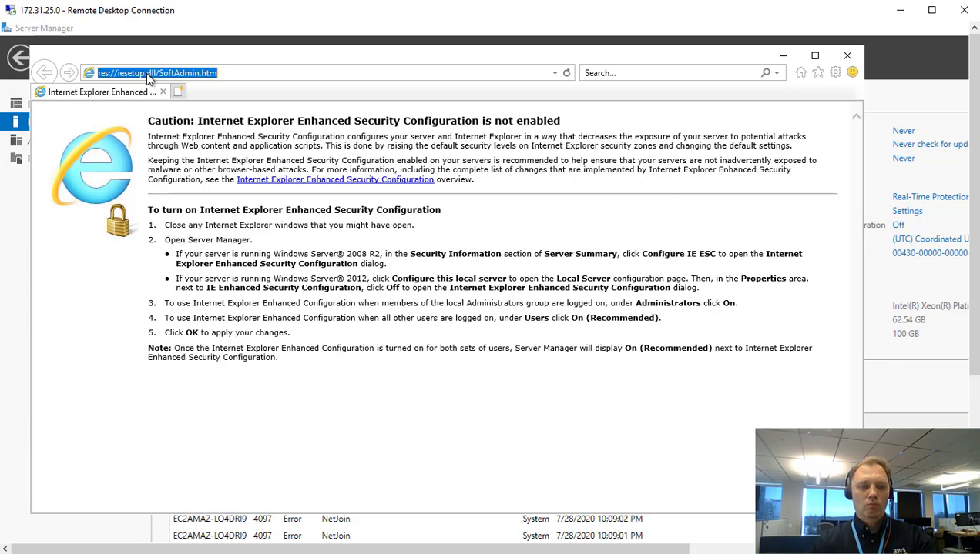
key(ctrl+v)
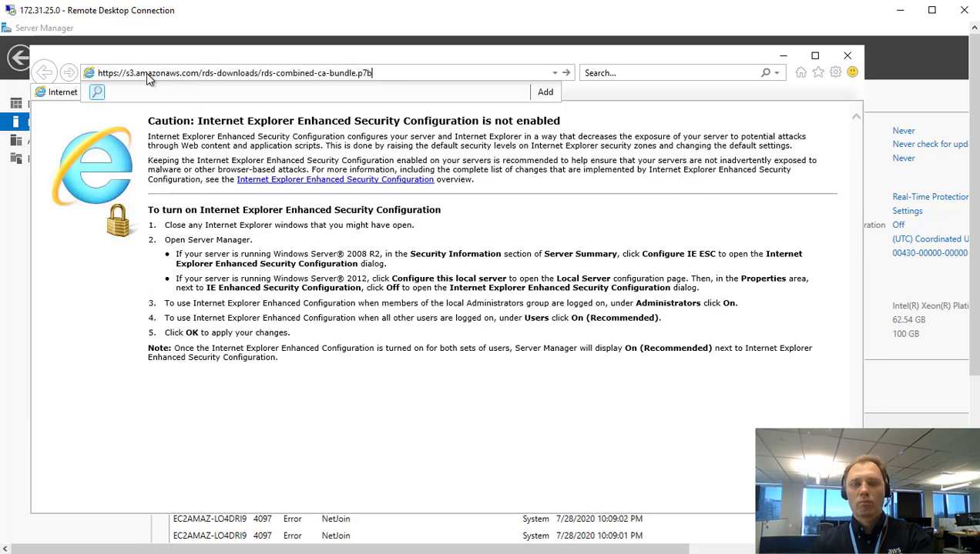
key(Return)
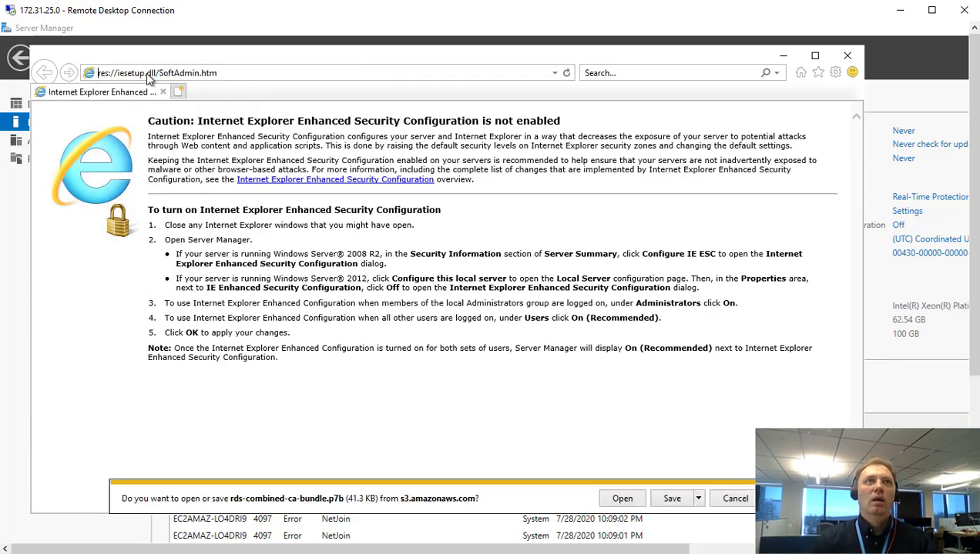
Save rds-combined-ca-bundle.p7b to the Desktop and minimize Internet Explorer.
click(698, 501)
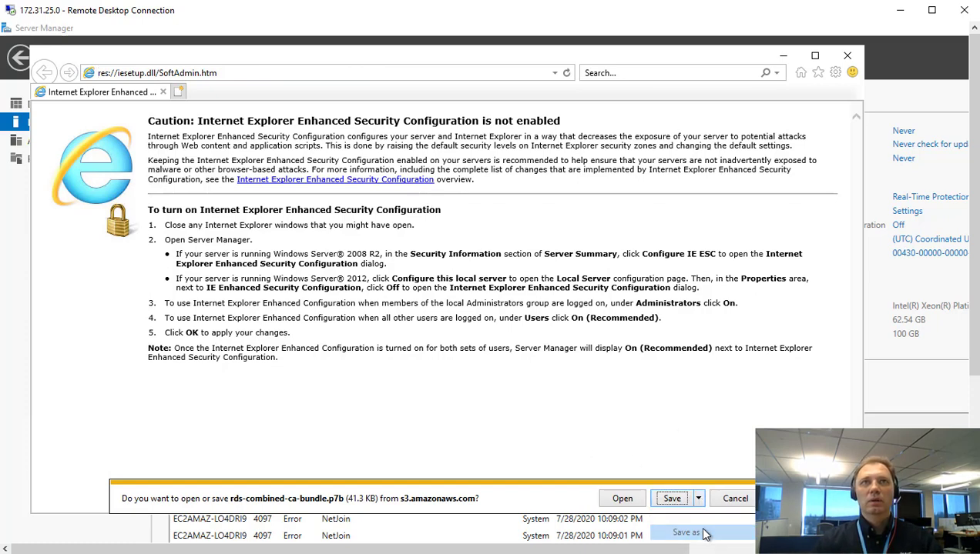
click(702, 535)
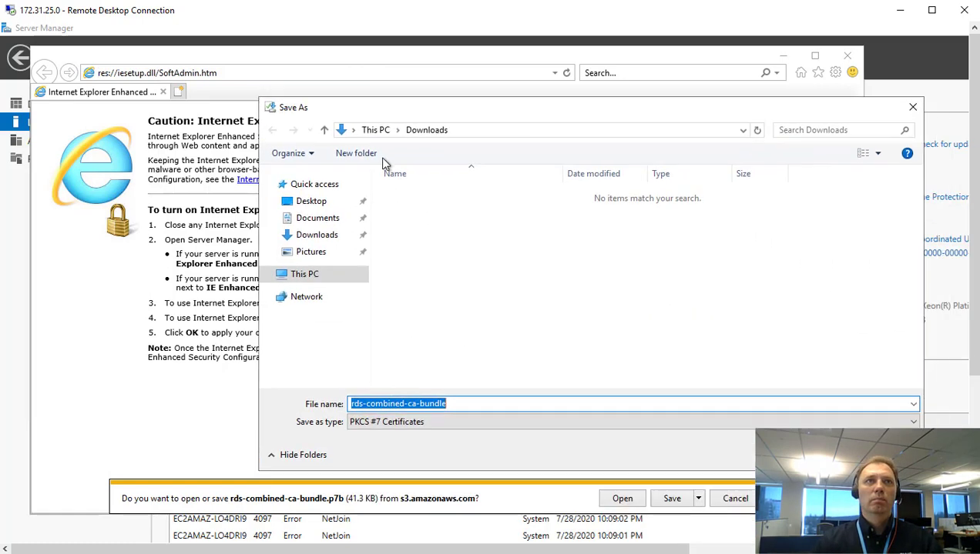
click(323, 202)
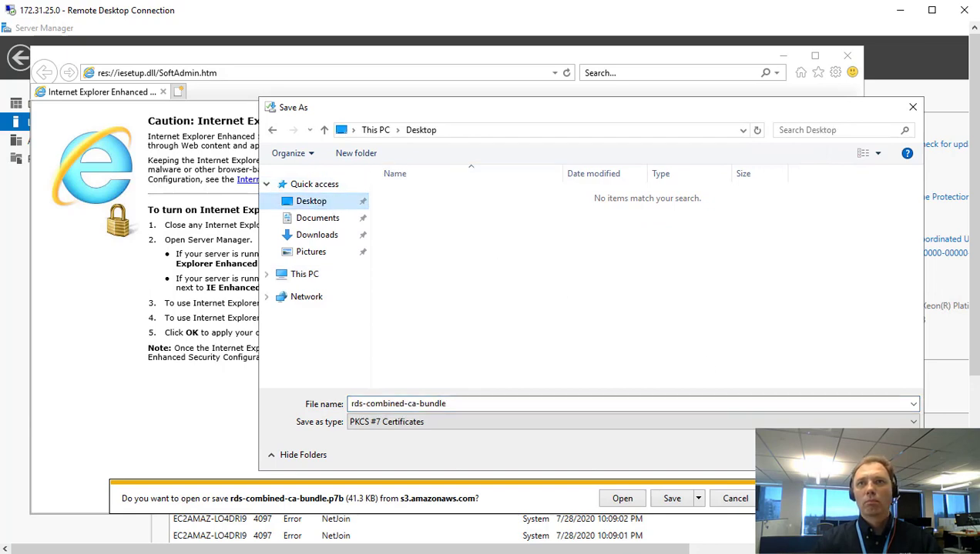
click(805, 455)
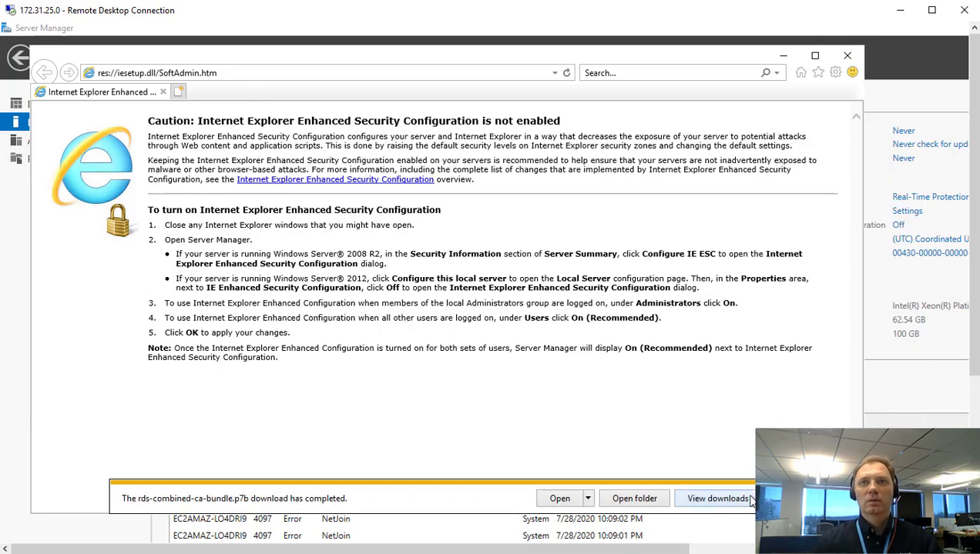
click(784, 57)
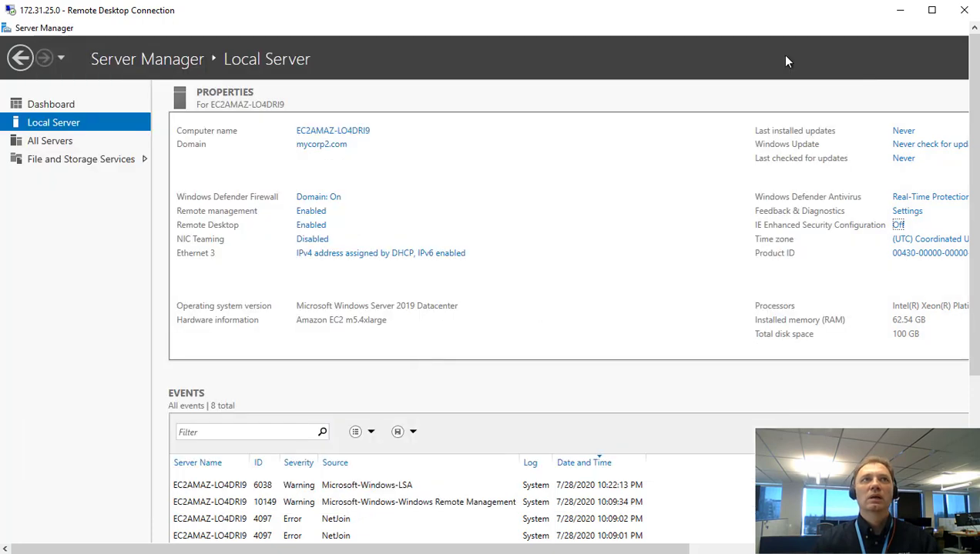
Run mmc from Windows search and bring the empty Console1 window to the front.
drag(975, 325, 975, 484)
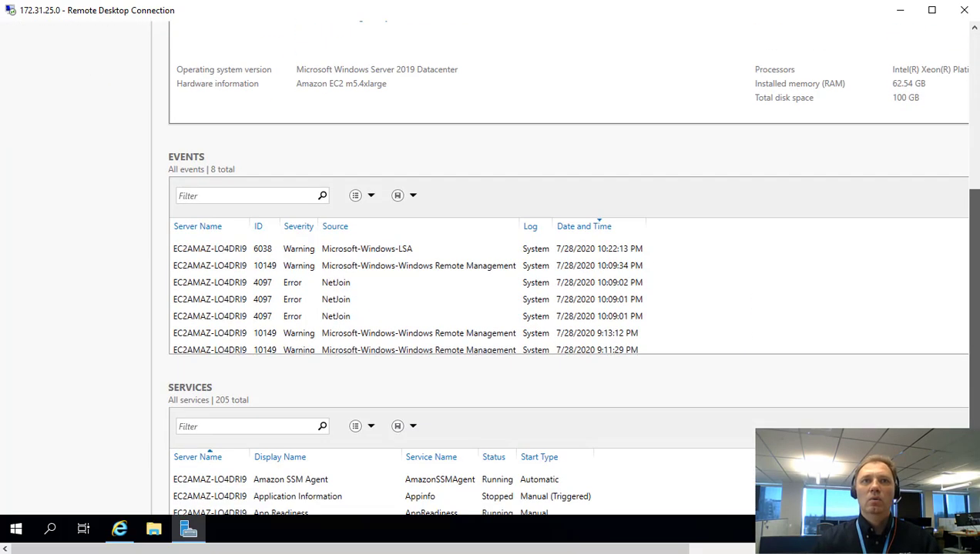
click(51, 529)
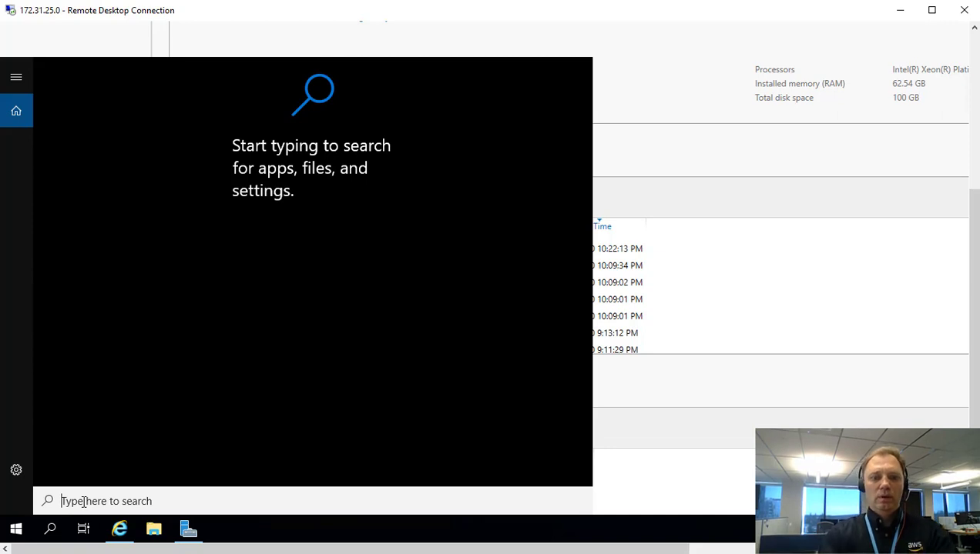
text(mmc)
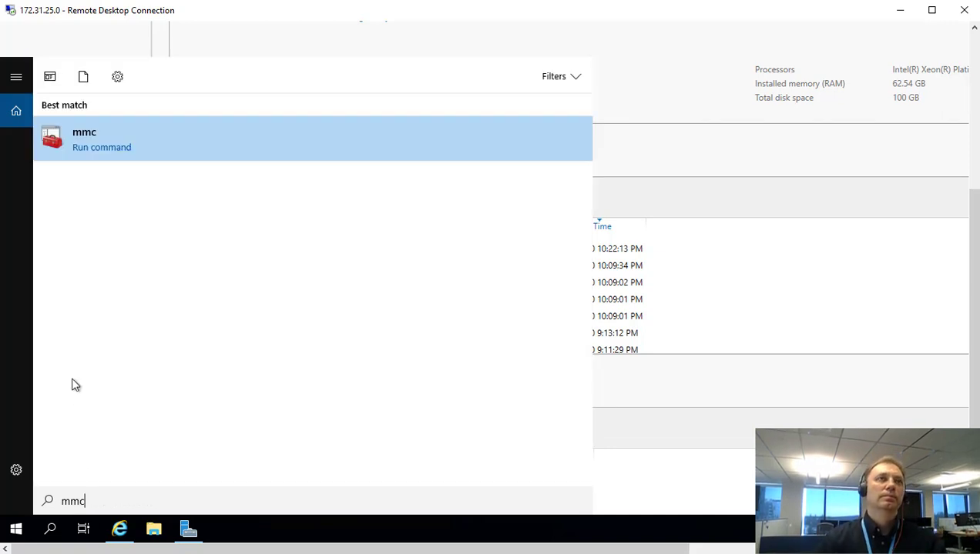
click(92, 142)
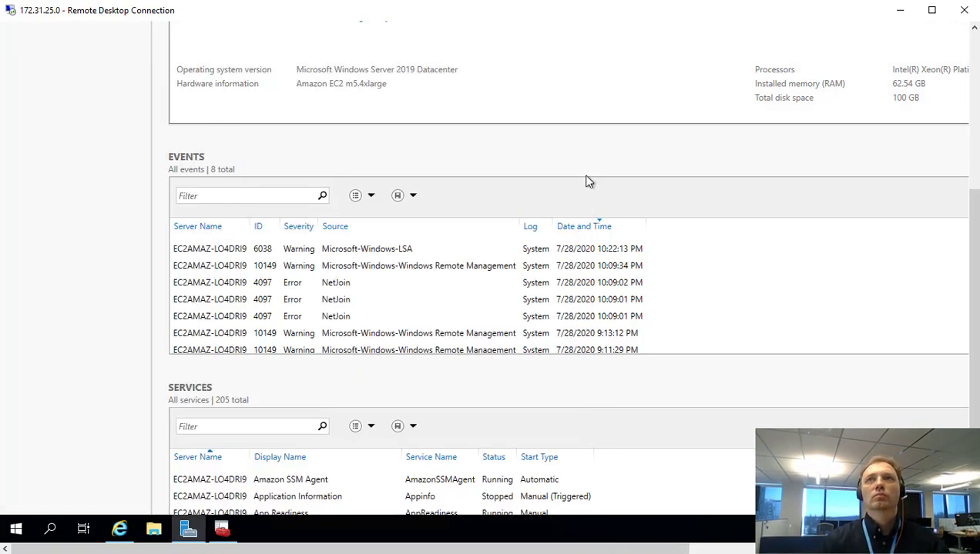
mouse_move(974, 244)
mouse_down()
mouse_move(974, 81)
mouse_move(961, 256)
mouse_up()
click(222, 531)
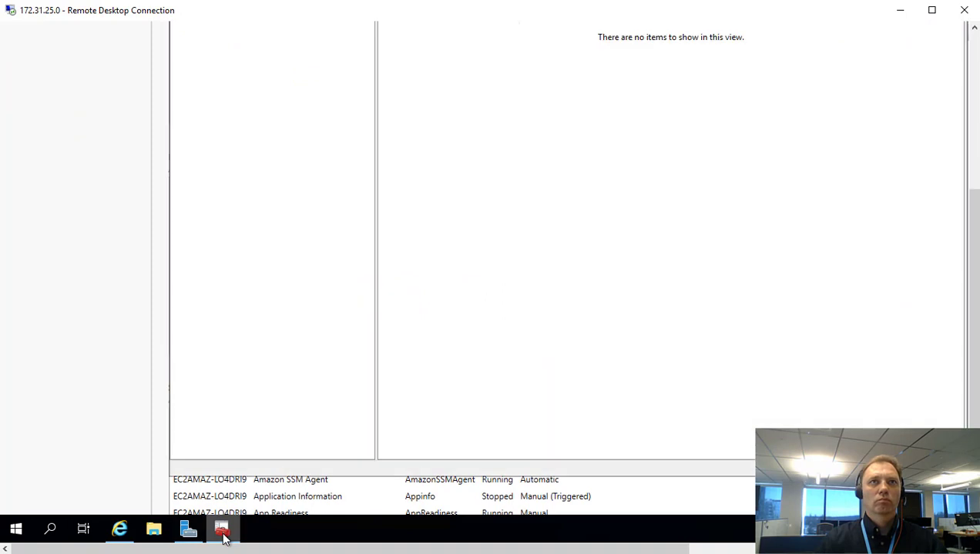
drag(972, 206, 973, 91)
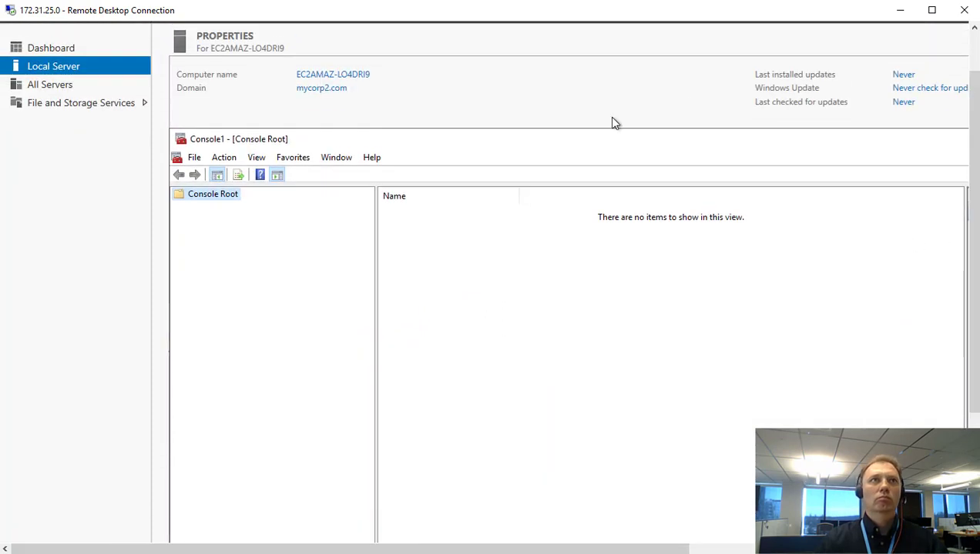
Add the Certificates snap-in for the Computer account on the Local computer to Console1.
click(196, 159)
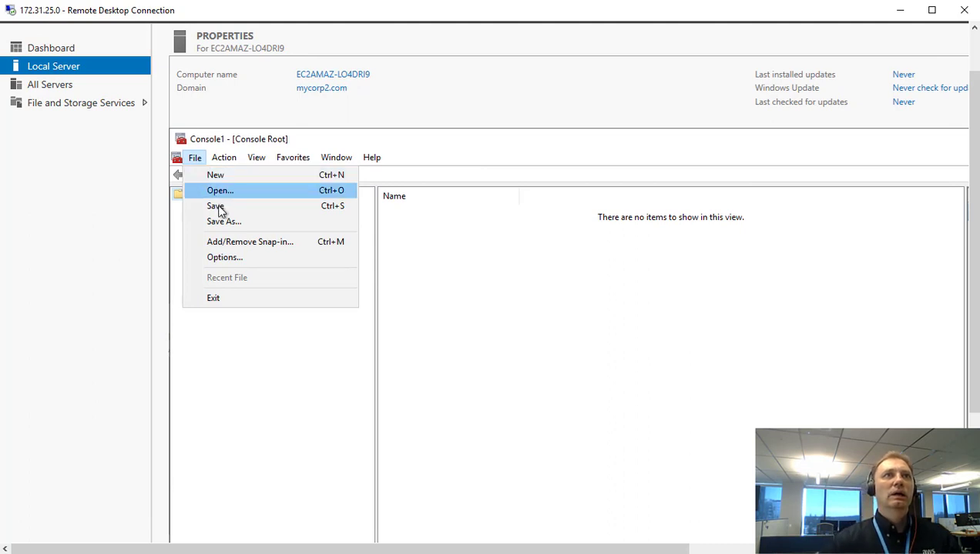
click(255, 246)
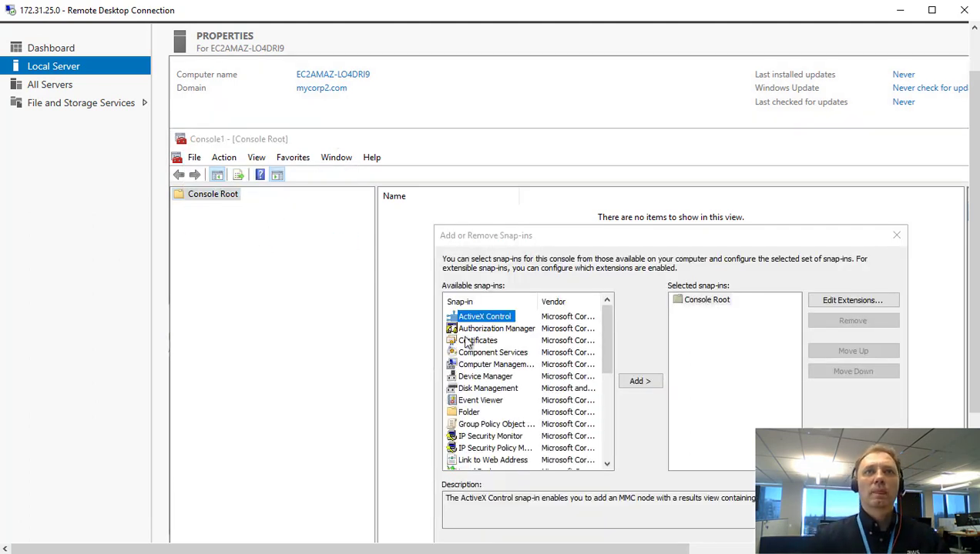
click(481, 341)
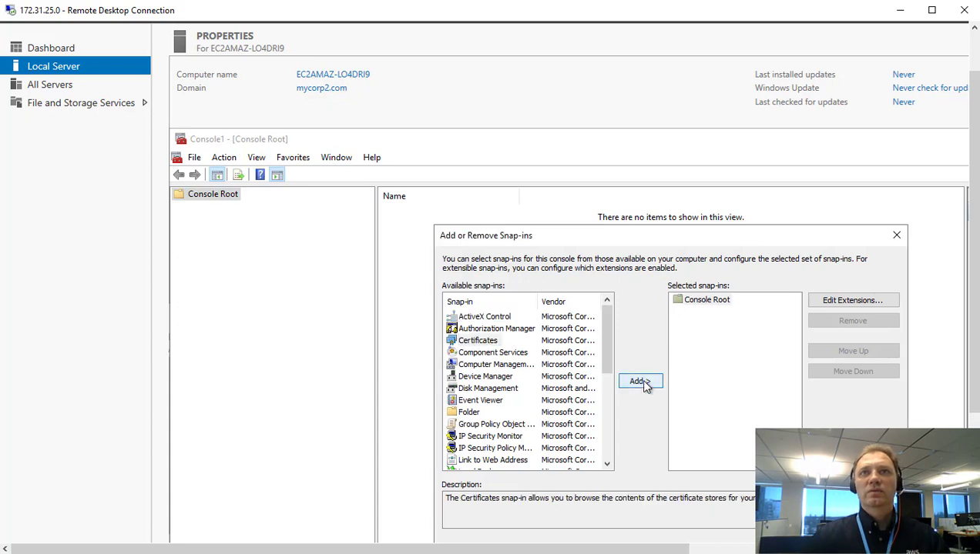
click(642, 382)
click(502, 327)
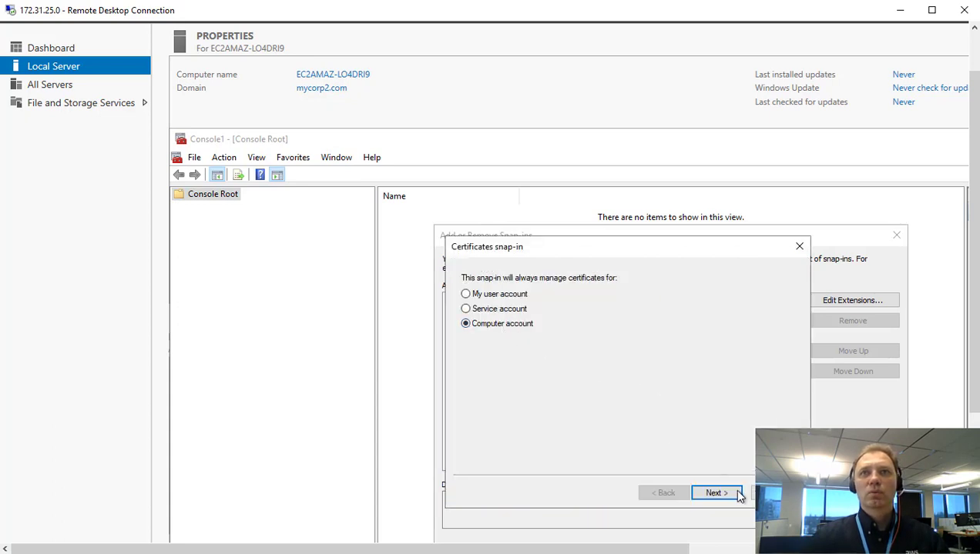
click(728, 495)
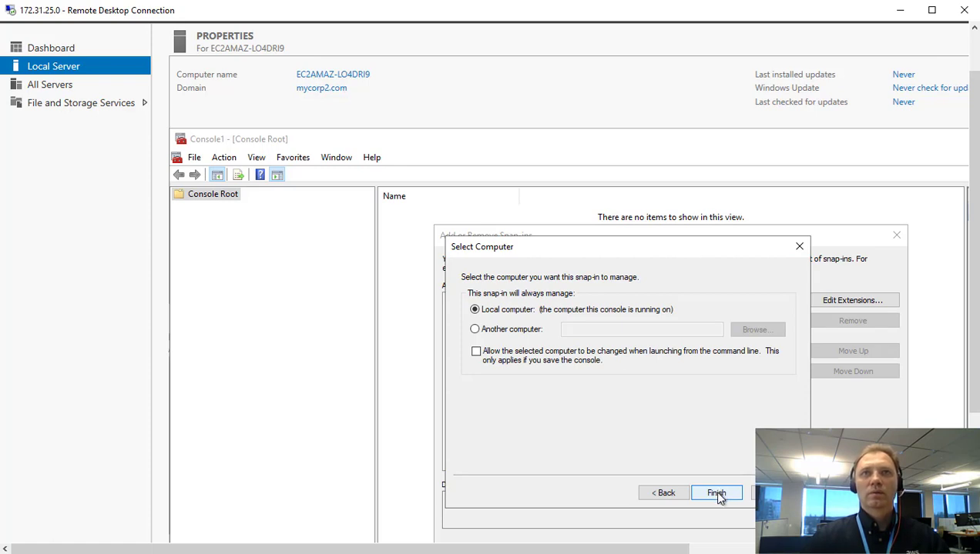
click(716, 494)
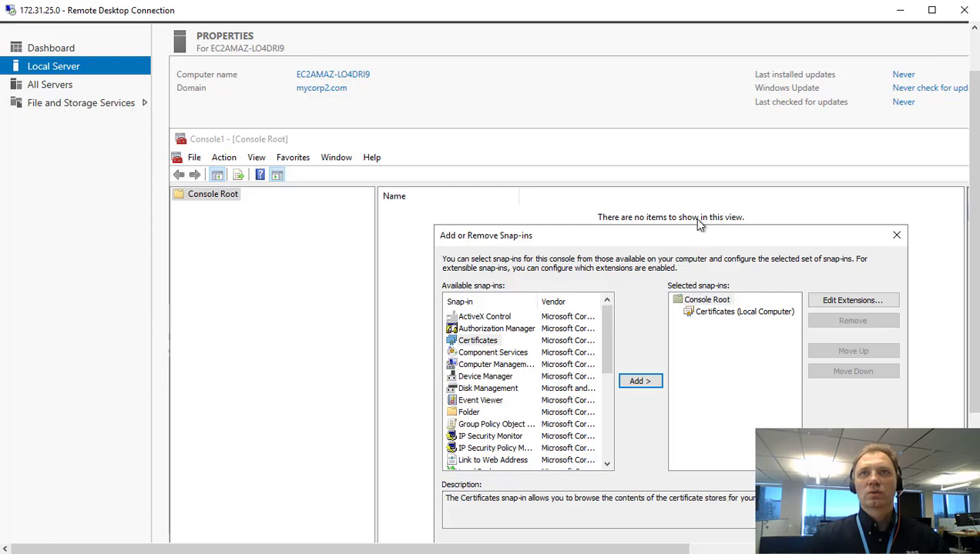
drag(697, 234, 644, 164)
key(Return)
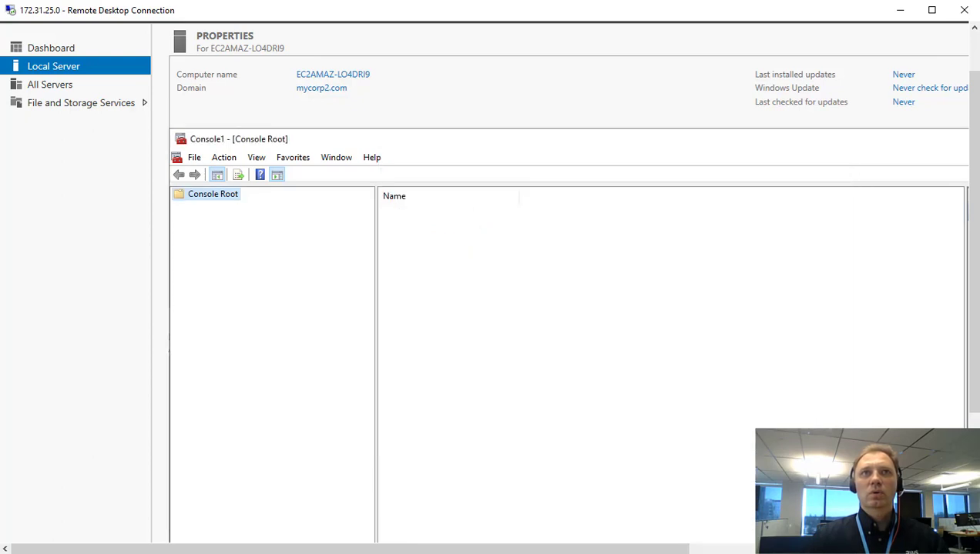
Expand Trusted Root Certification Authorities and start an import into its Certificates store.
double_click(238, 208)
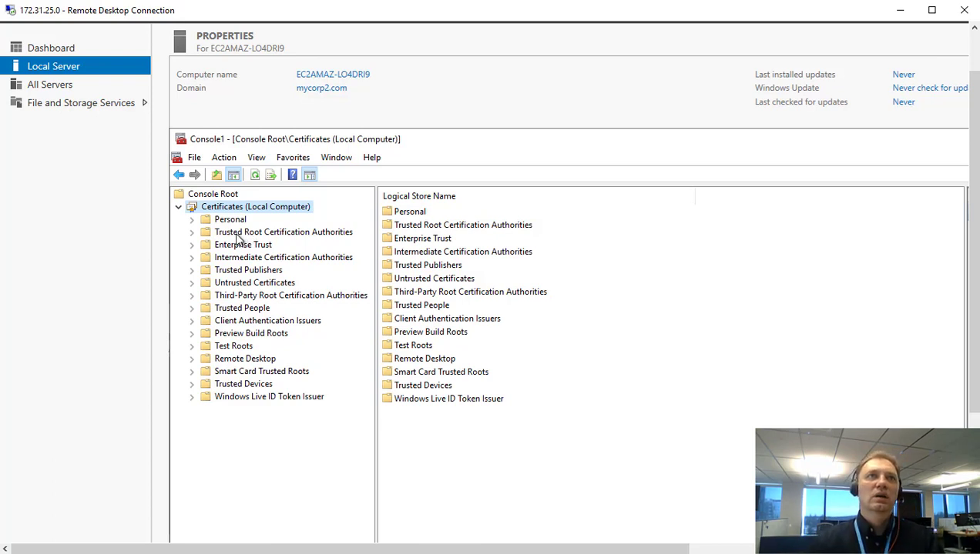
double_click(236, 233)
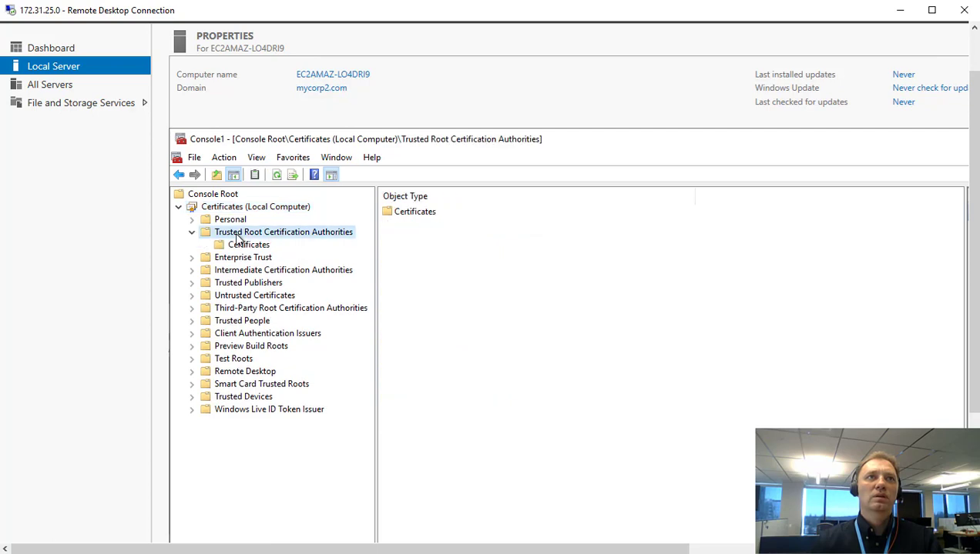
click(246, 245)
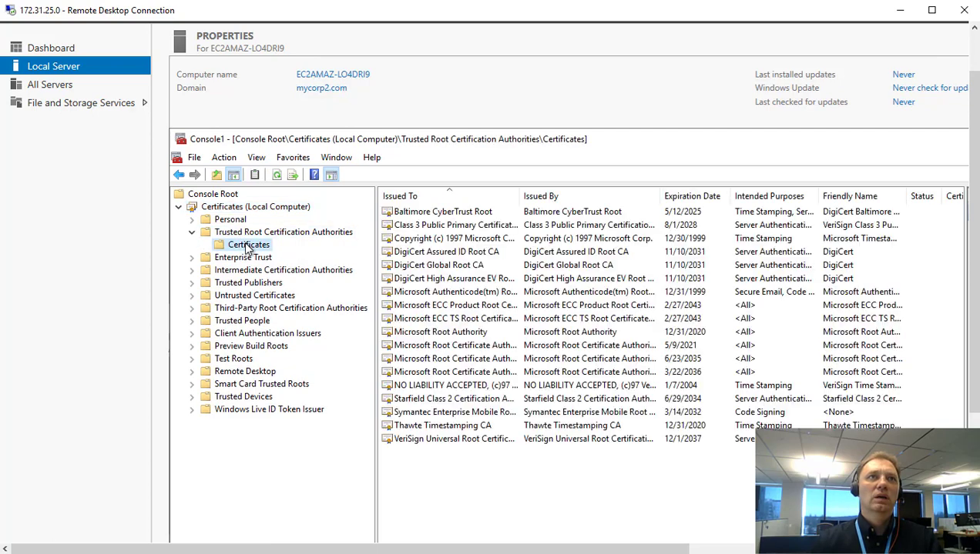
right_click(247, 247)
mouse_move(287, 259)
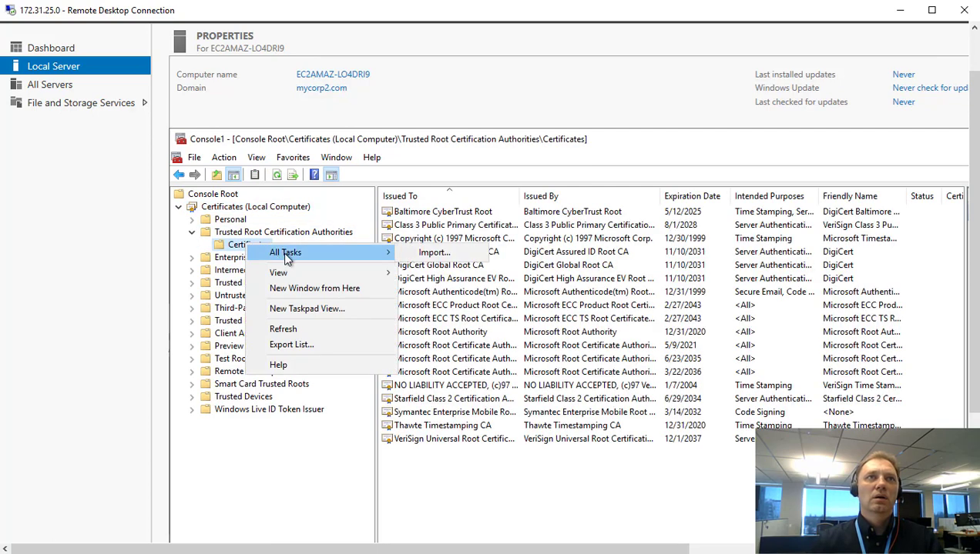
click(445, 256)
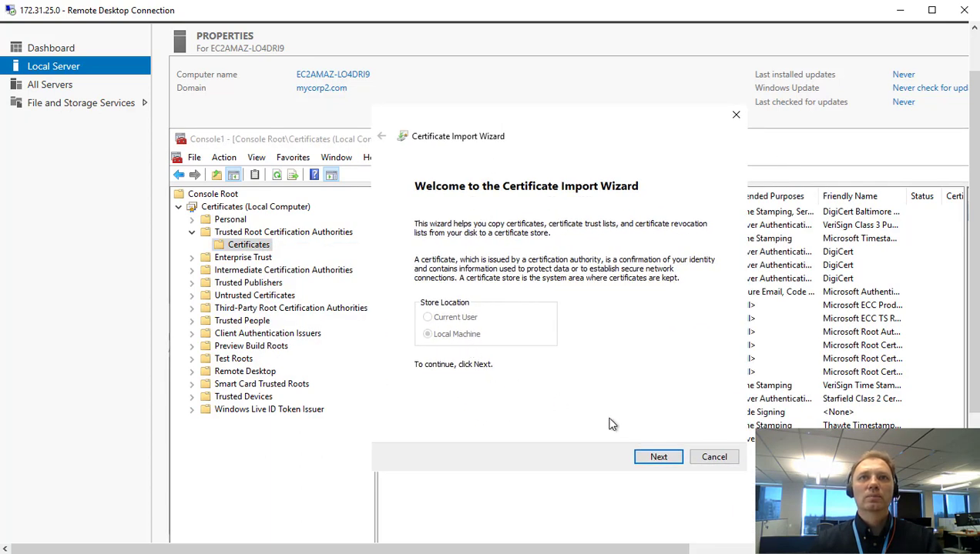
Select rds-combined-ca-bundle from the Desktop, showing All Files, as the file to import.
click(658, 456)
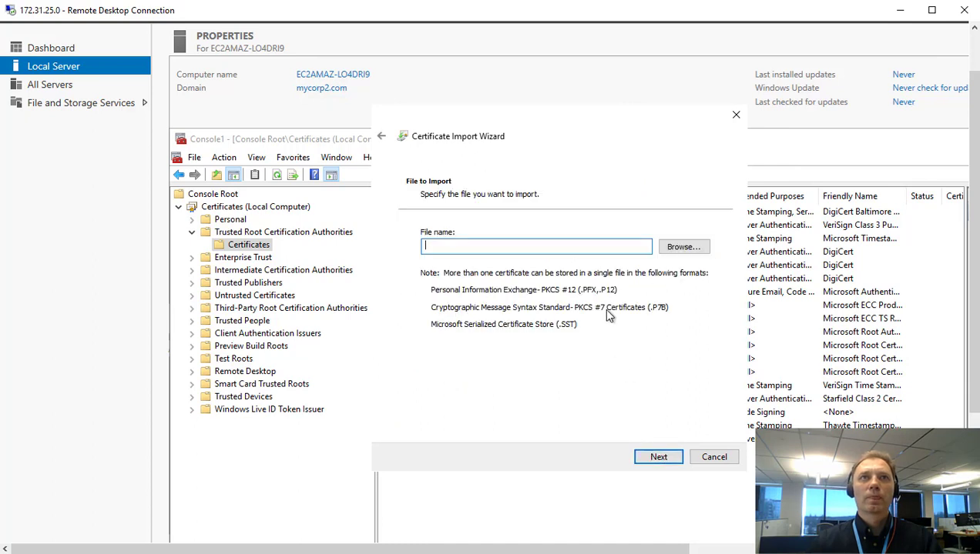
click(681, 248)
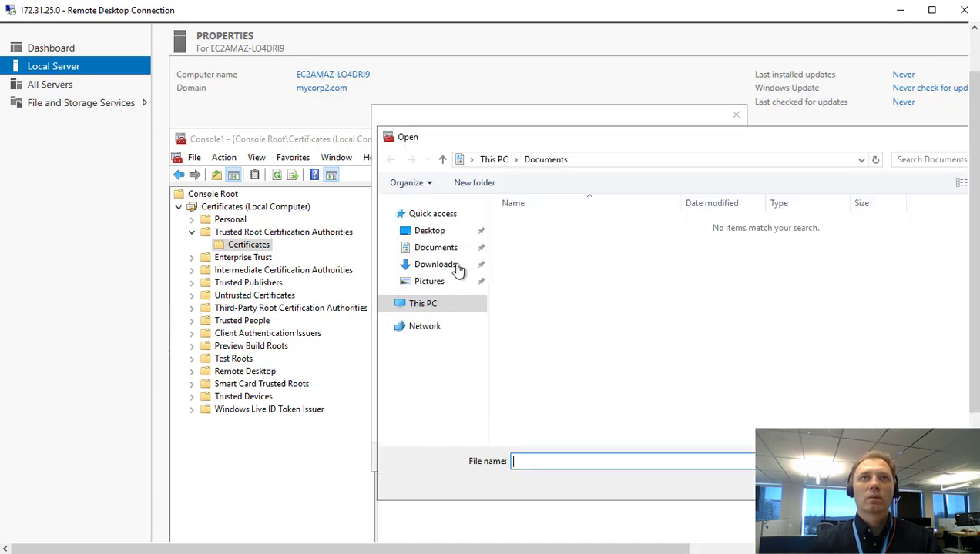
click(434, 233)
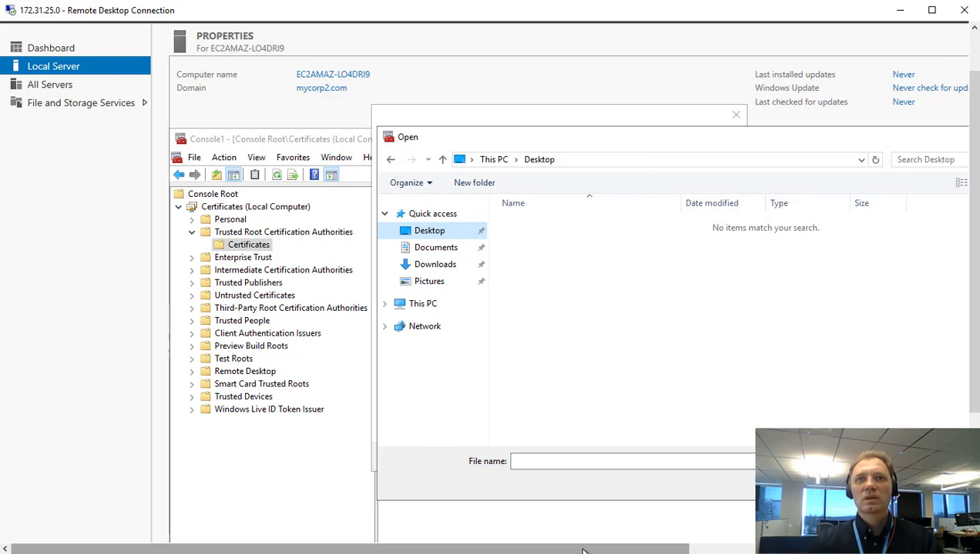
drag(583, 550, 711, 551)
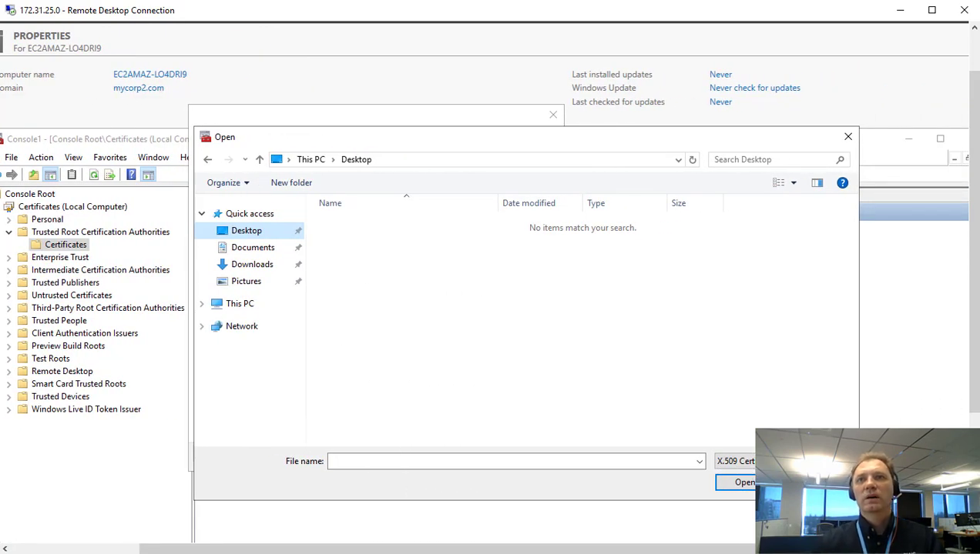
click(735, 461)
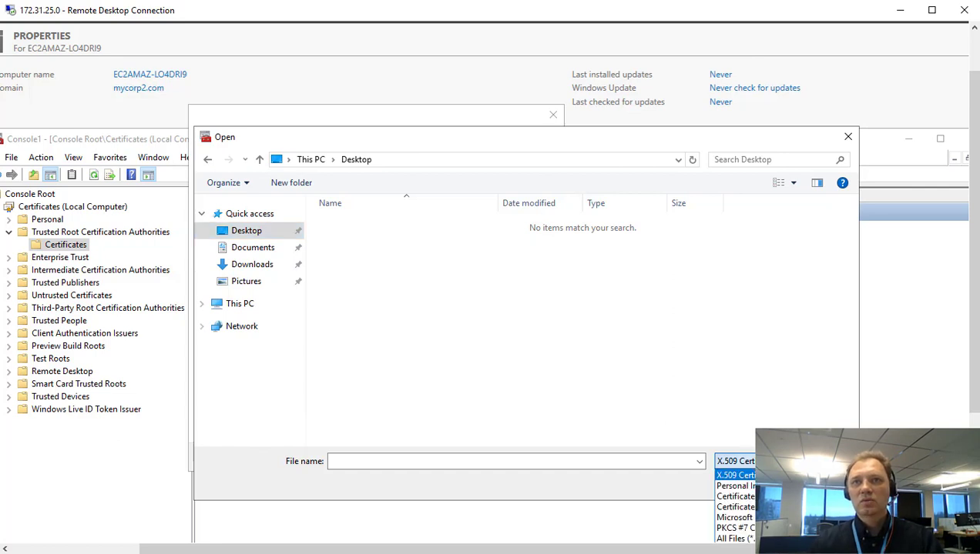
click(734, 539)
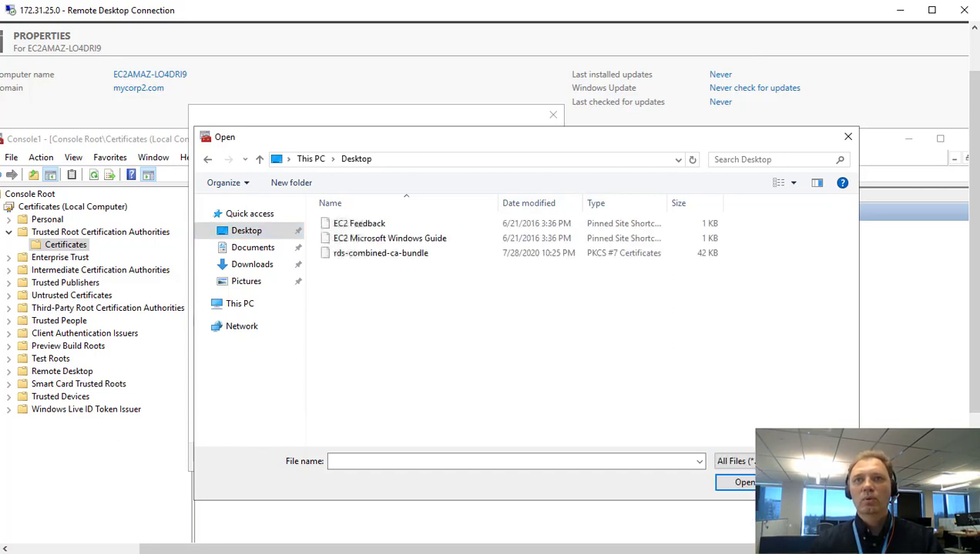
click(354, 259)
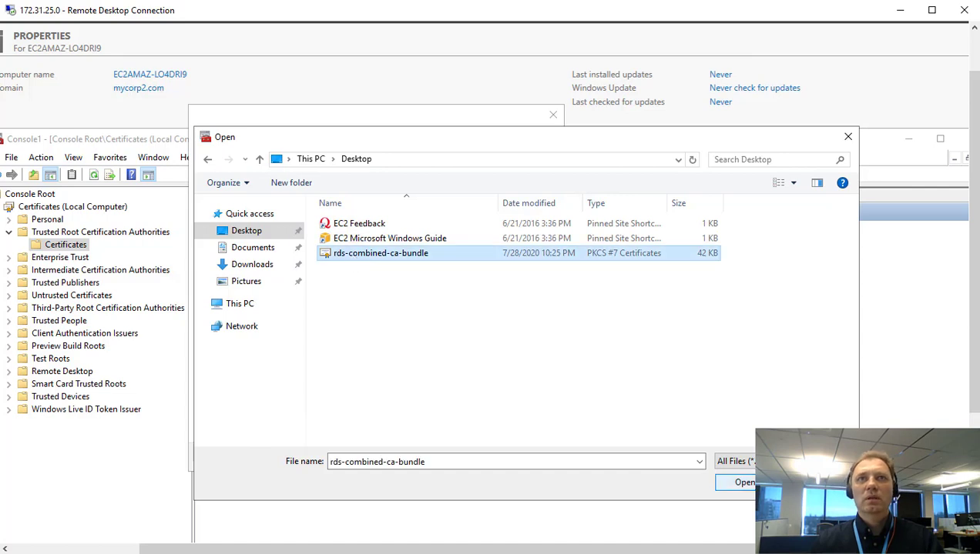
key(Return)
Finish the wizard, placing the certificates in Trusted Root Certification Authorities.
click(475, 458)
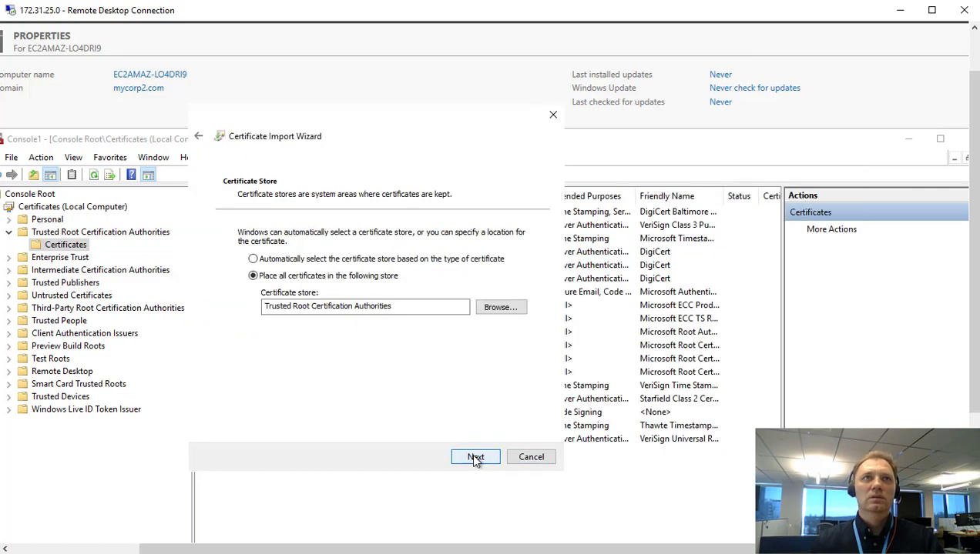
click(475, 458)
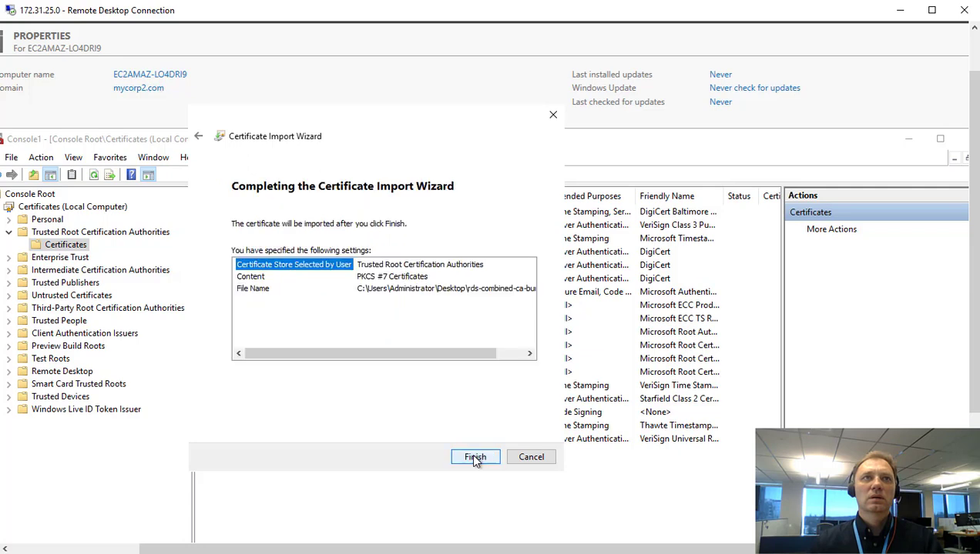
click(475, 458)
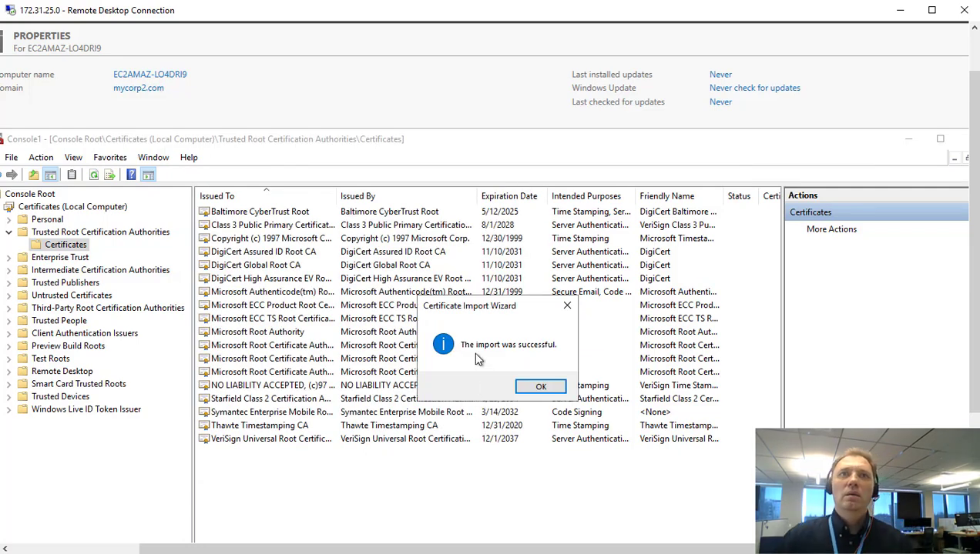
Acknowledge the successful import, review the listed Amazon RDS certificates, and bring Internet Explorer forward.
click(539, 387)
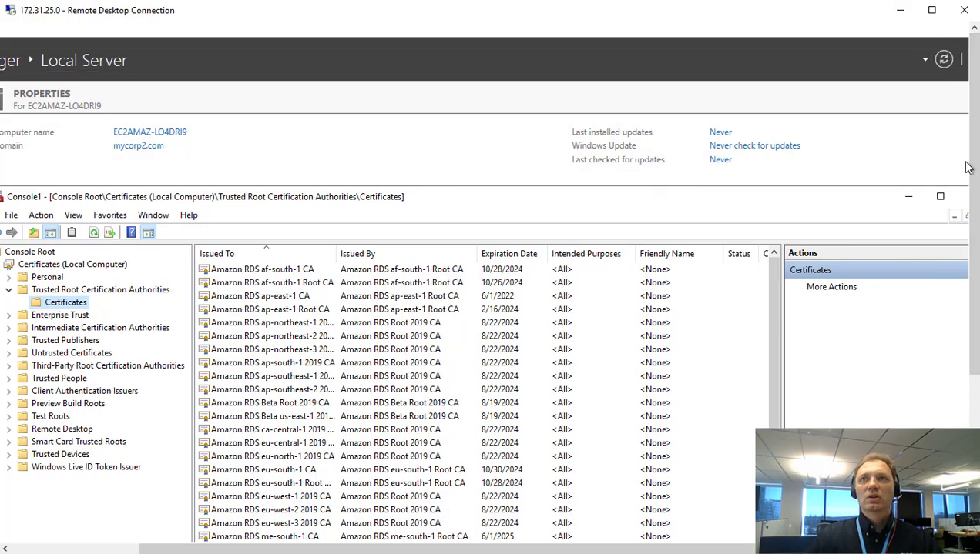
drag(970, 163, 975, 362)
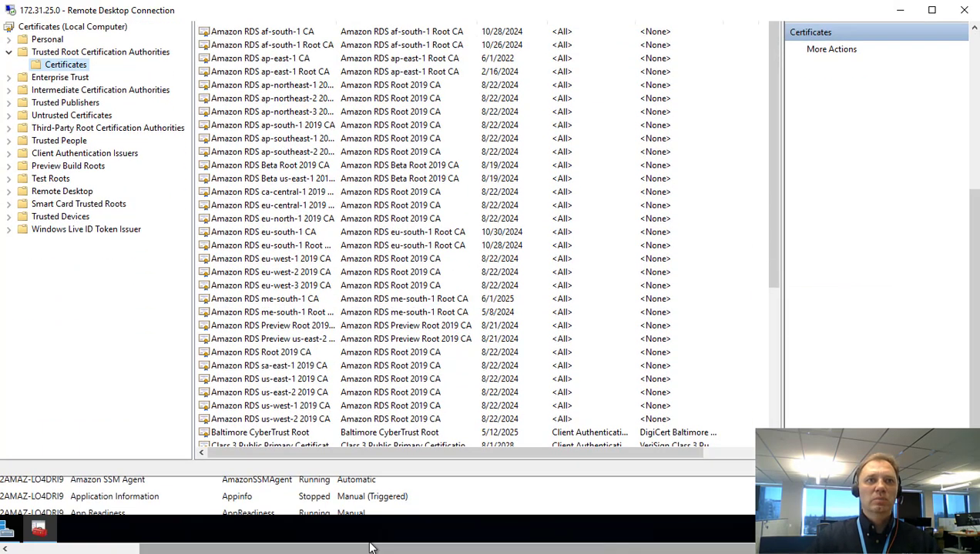
drag(409, 549, 352, 549)
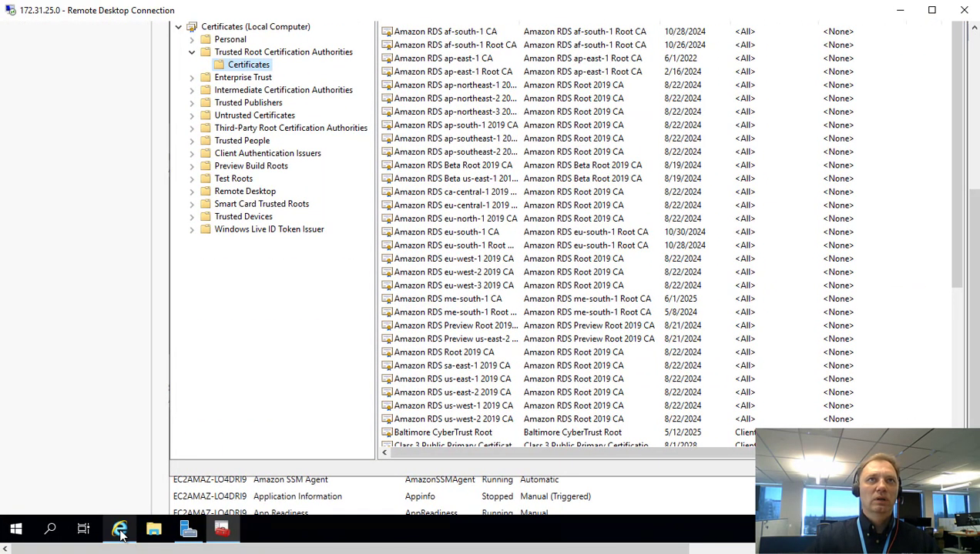
click(120, 529)
click(962, 261)
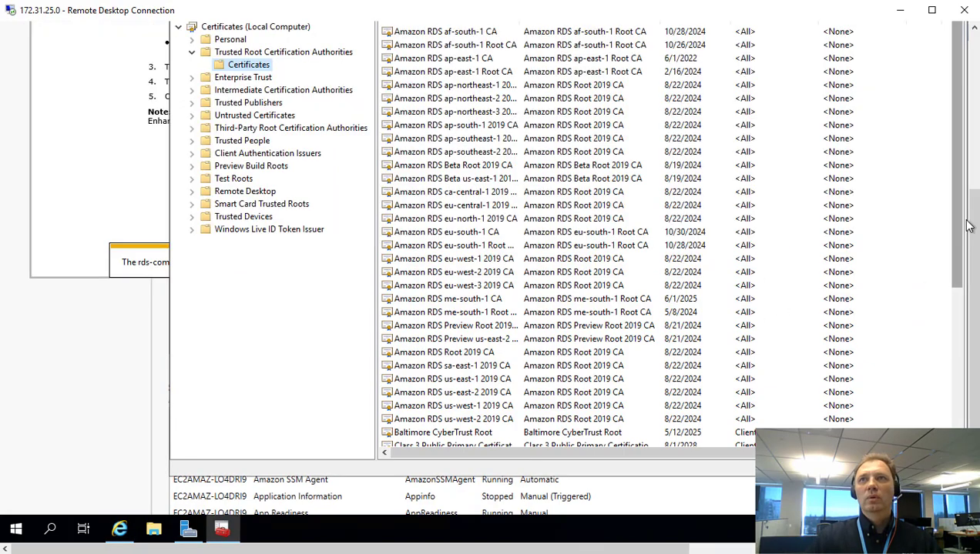
drag(968, 225, 969, 202)
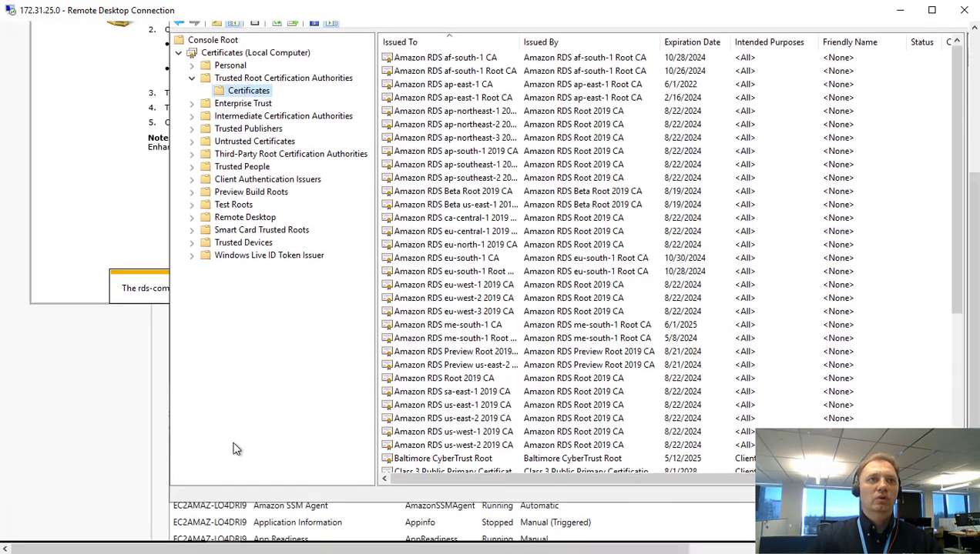
drag(968, 278, 968, 303)
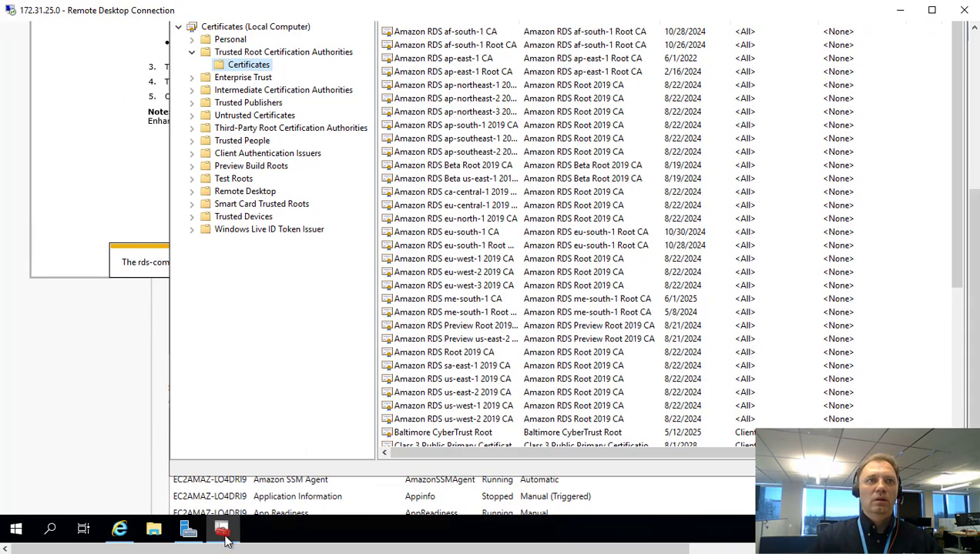
click(121, 530)
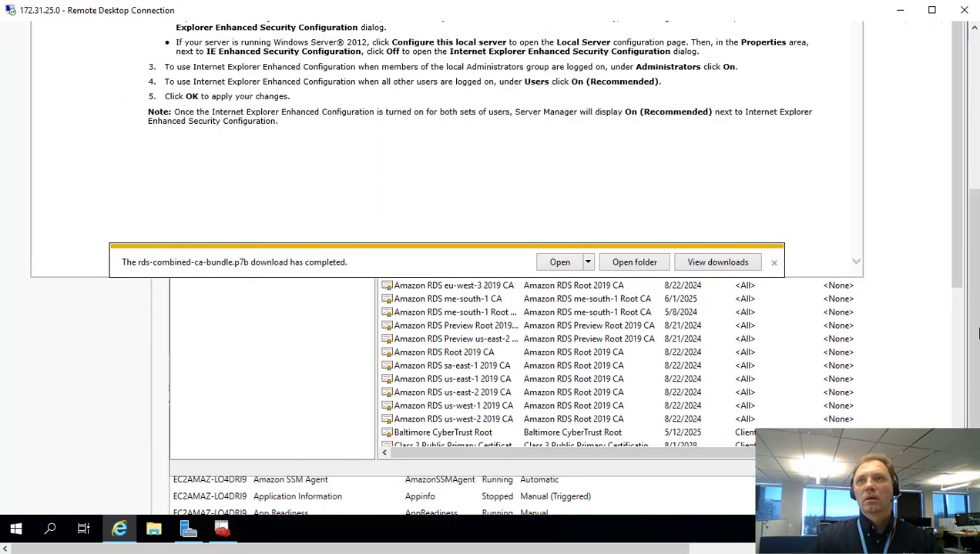
drag(969, 331, 969, 177)
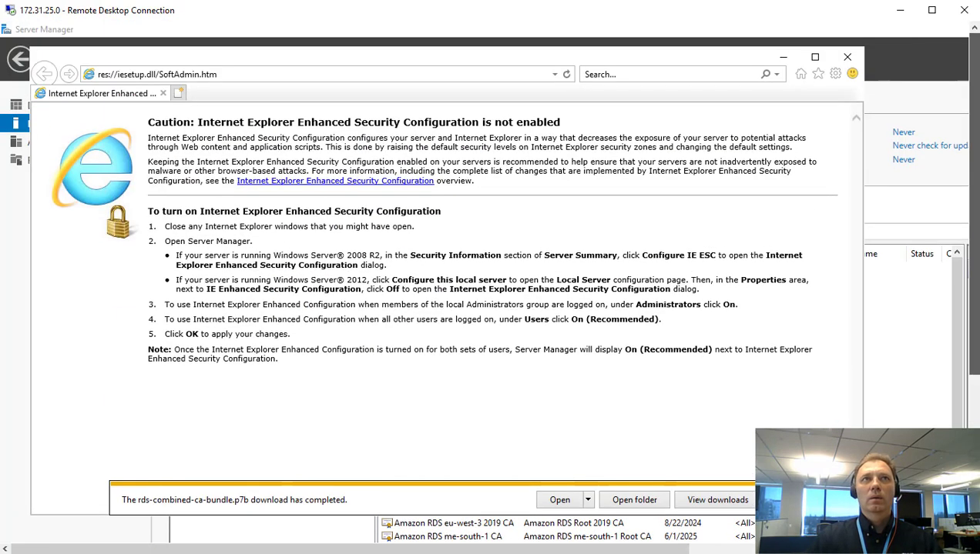
Search Google for 'download ssms' in Internet Explorer.
click(247, 77)
text(go)
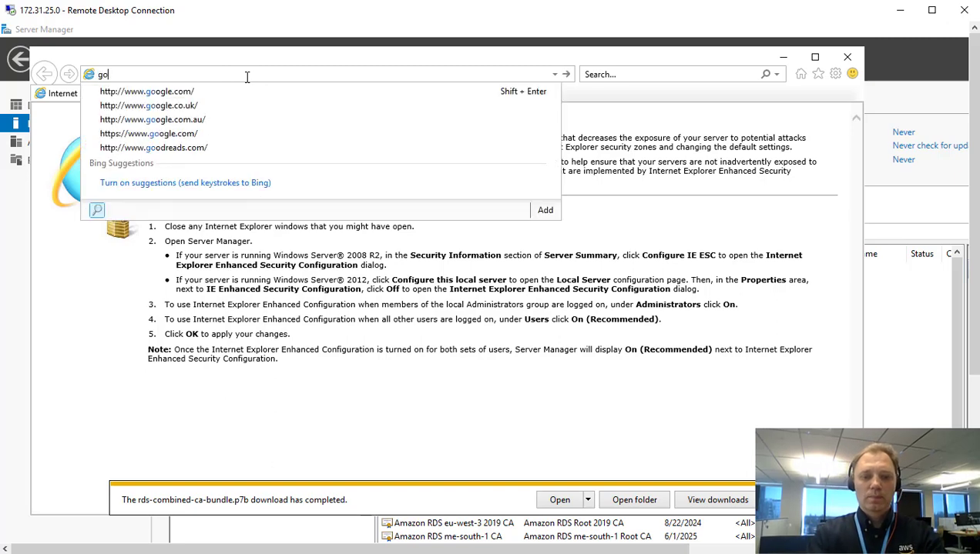
text(ogle.com)
key(Return)
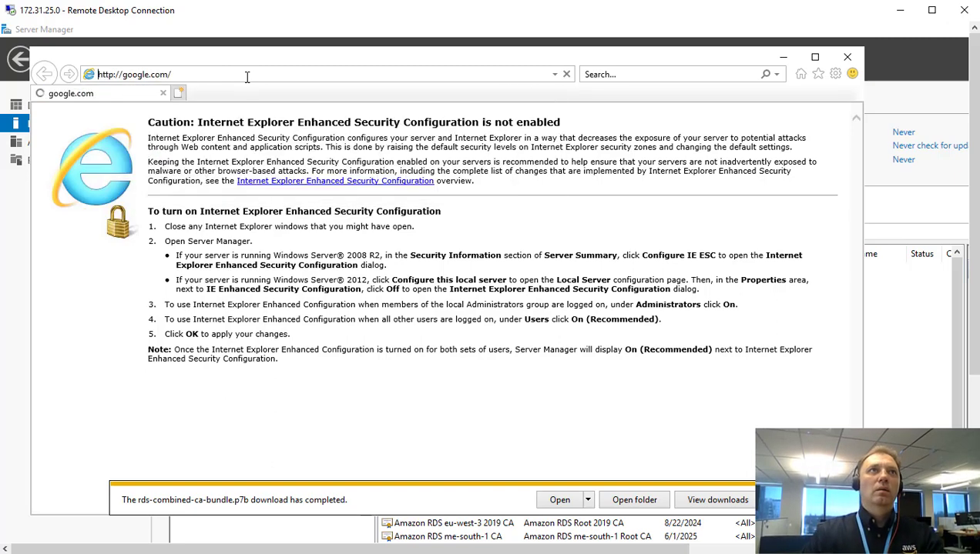
click(387, 309)
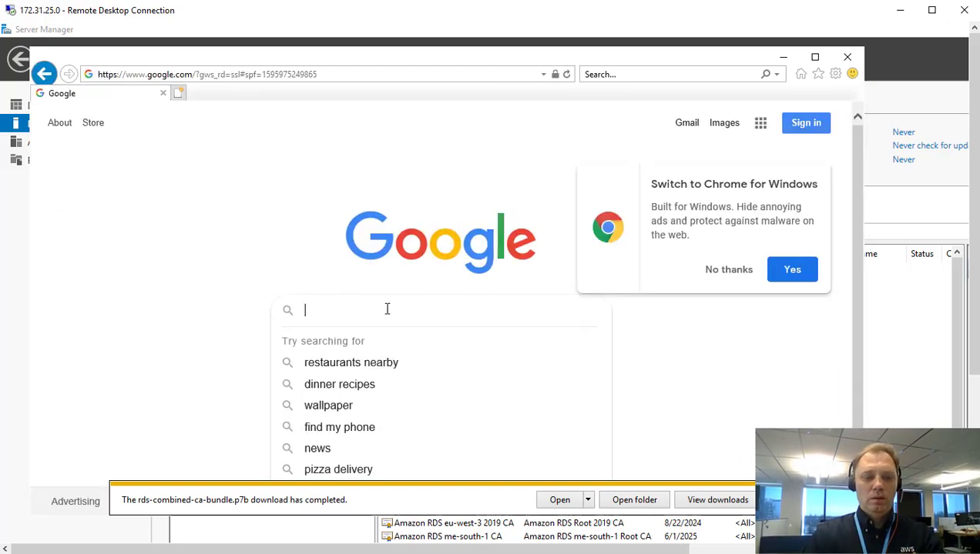
text(downlo)
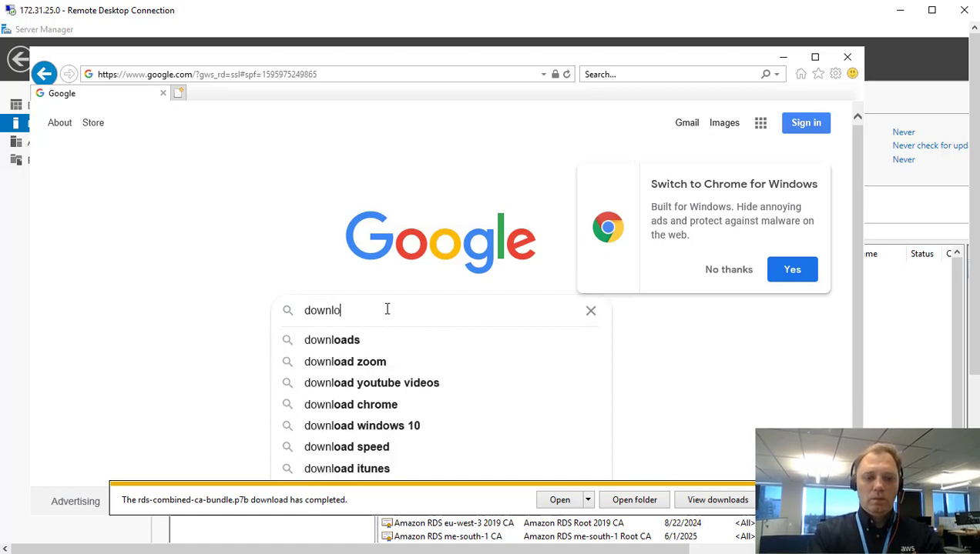
text(ad ssms)
key(Return)
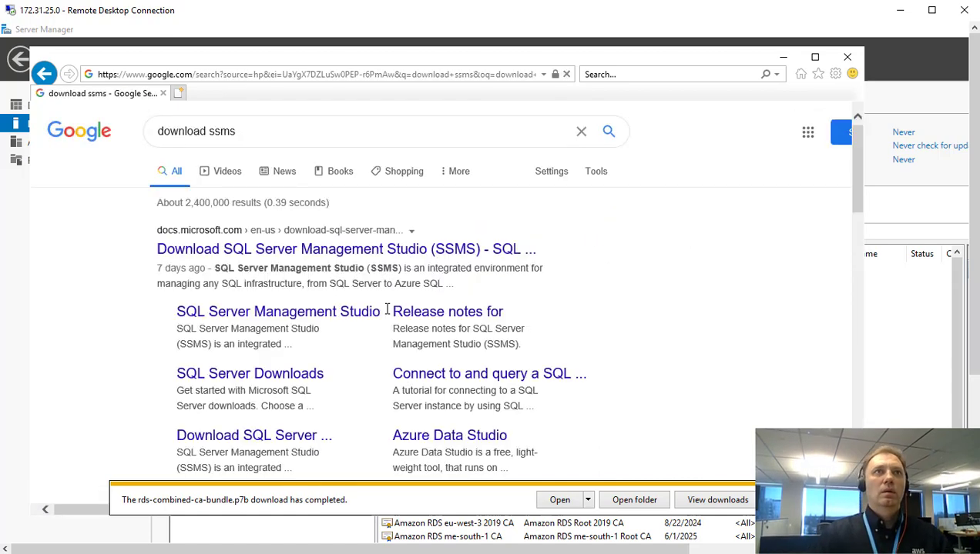
Open the Microsoft Docs Download SSMS page and start downloading SQL Server Management Studio 18.6.
click(328, 251)
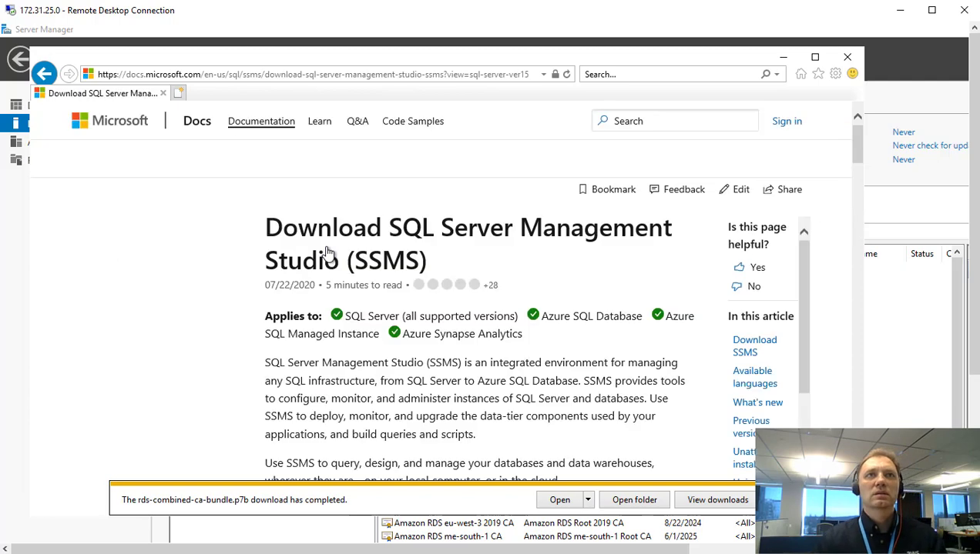
scroll(418, 310, down, 3)
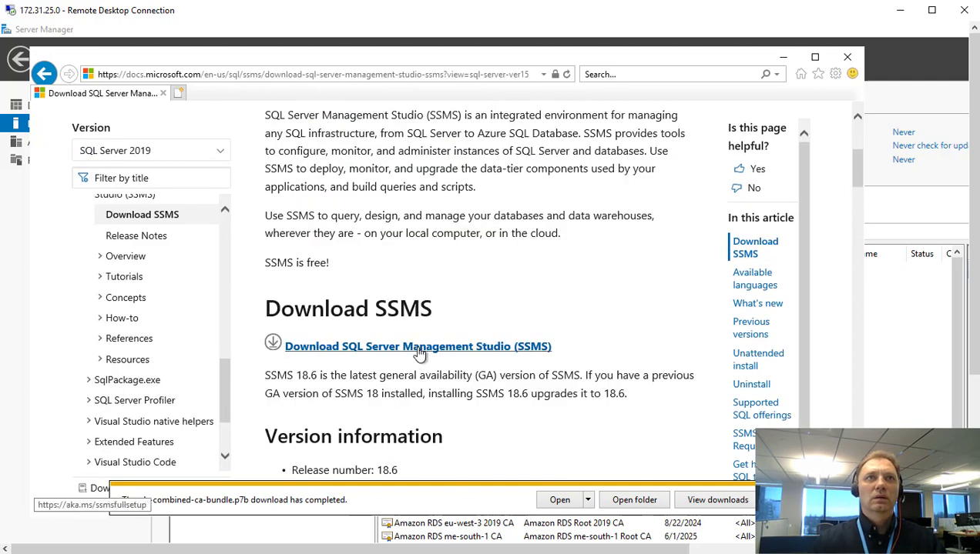
click(420, 350)
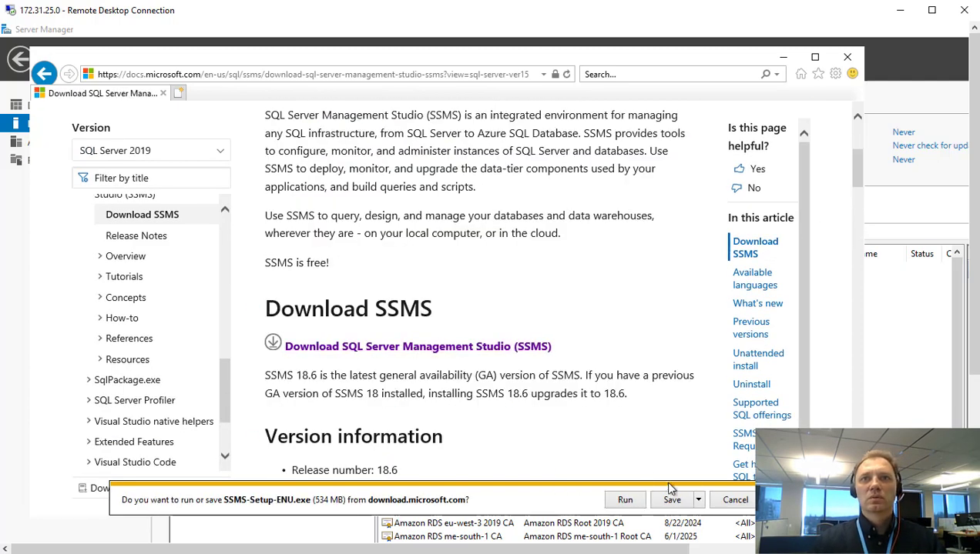
click(633, 502)
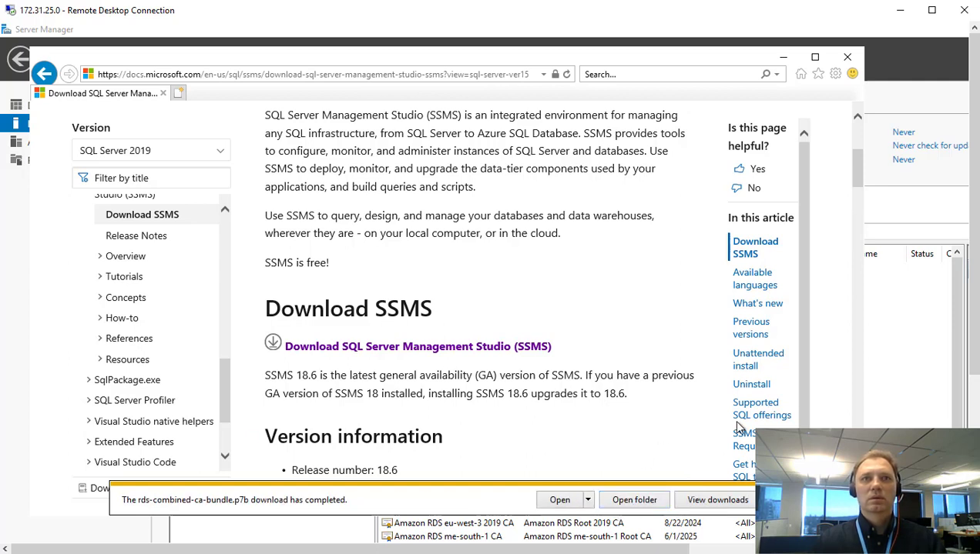
drag(972, 321, 972, 479)
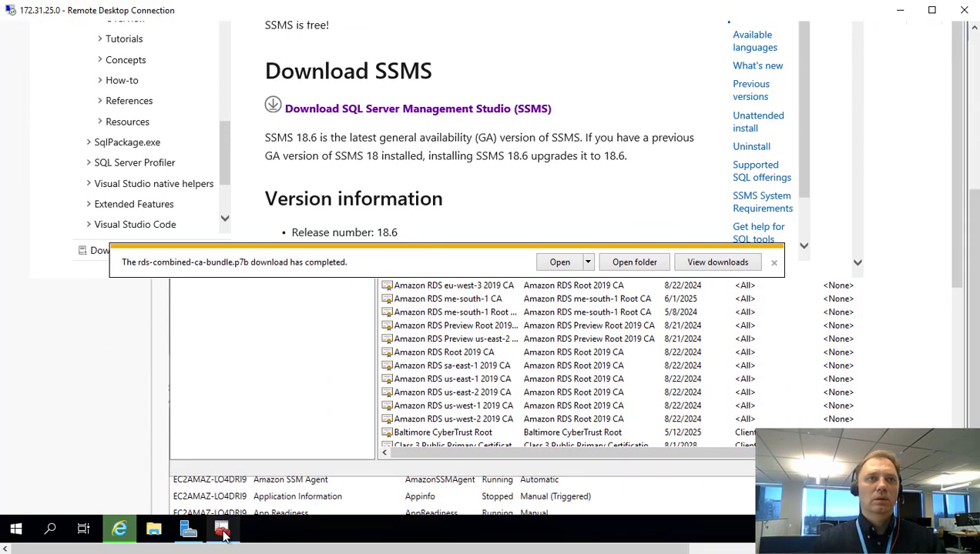
click(222, 532)
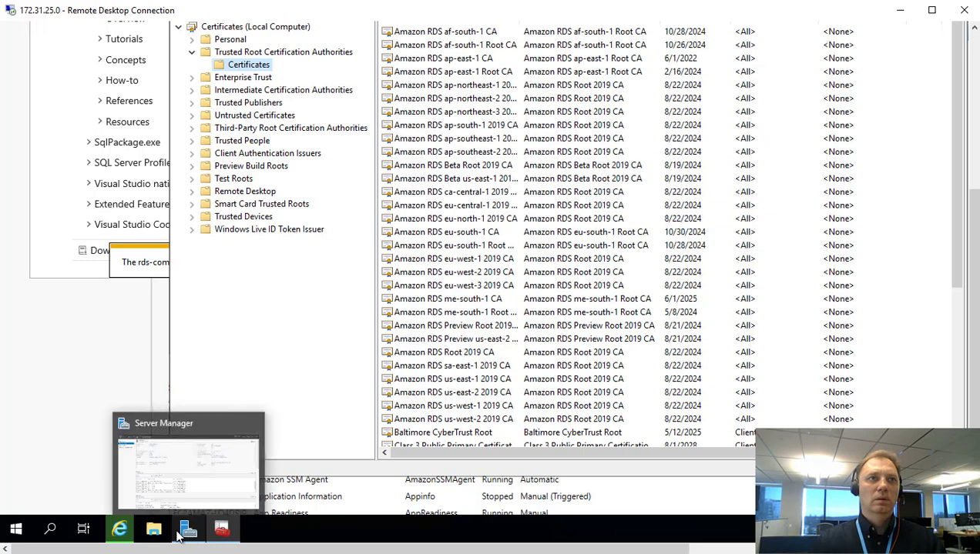
click(122, 530)
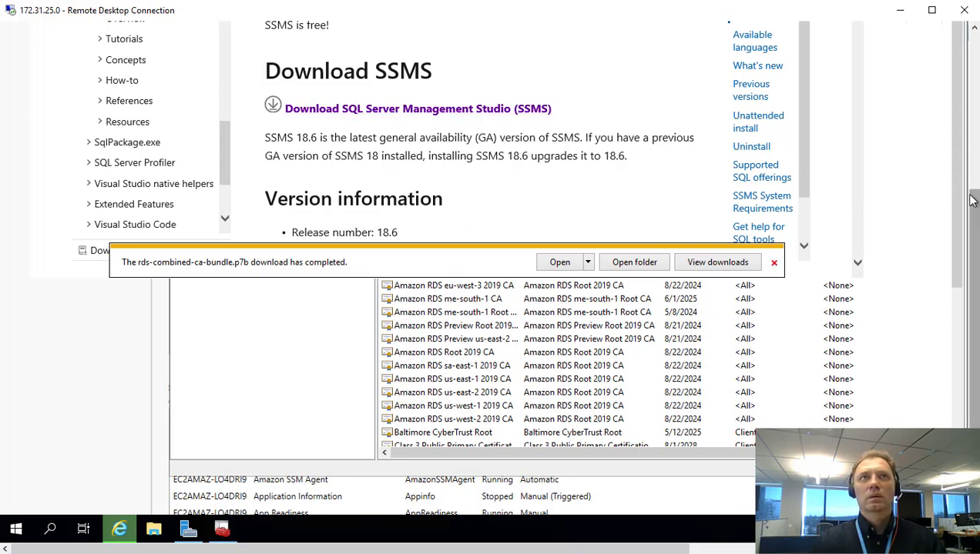
drag(972, 200, 972, 107)
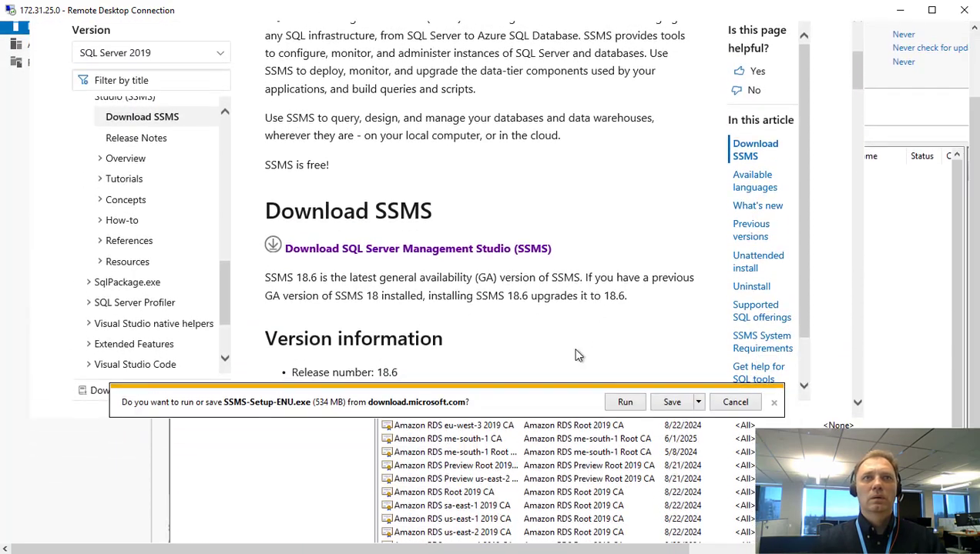
Run SSMS-Setup-ENU.exe and install SSMS 18.6 to the default Program Files (x86) location.
click(625, 403)
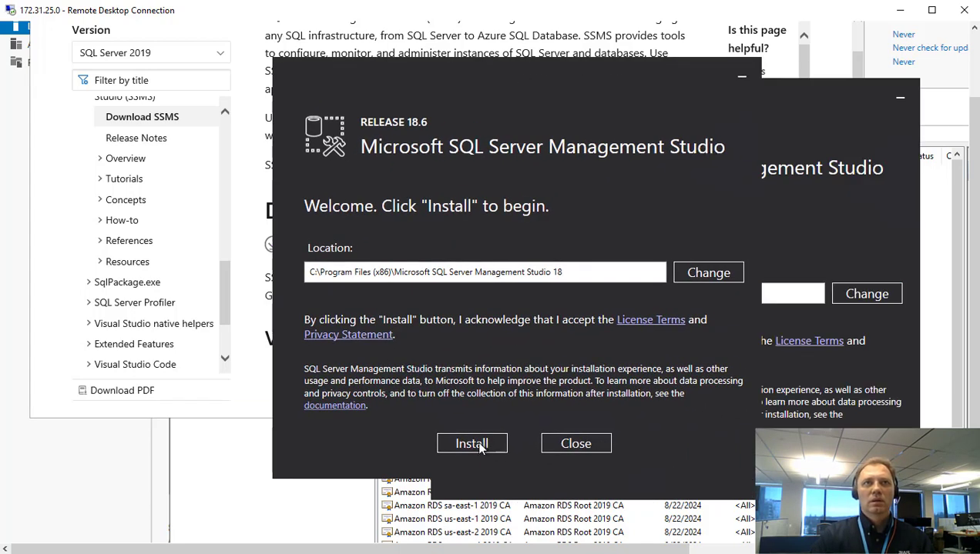
click(471, 443)
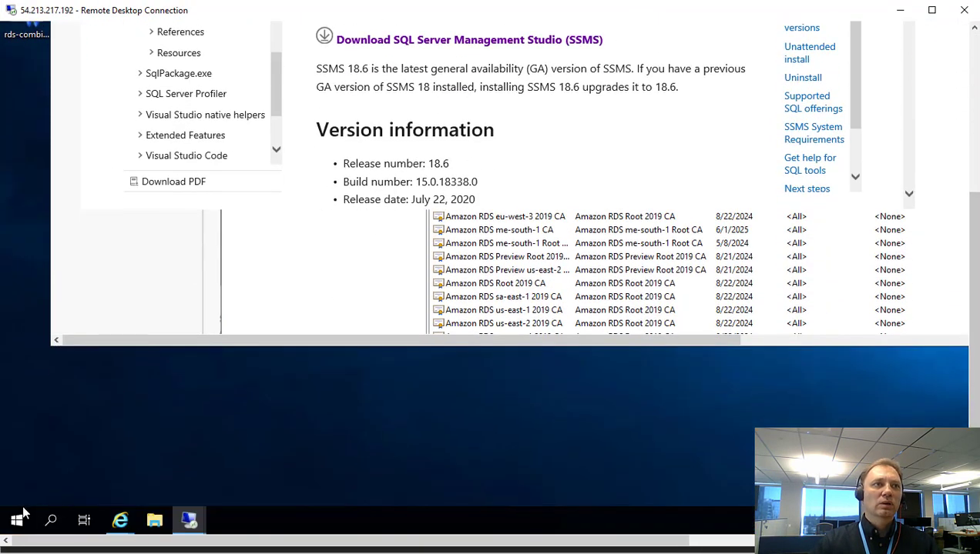
click(20, 517)
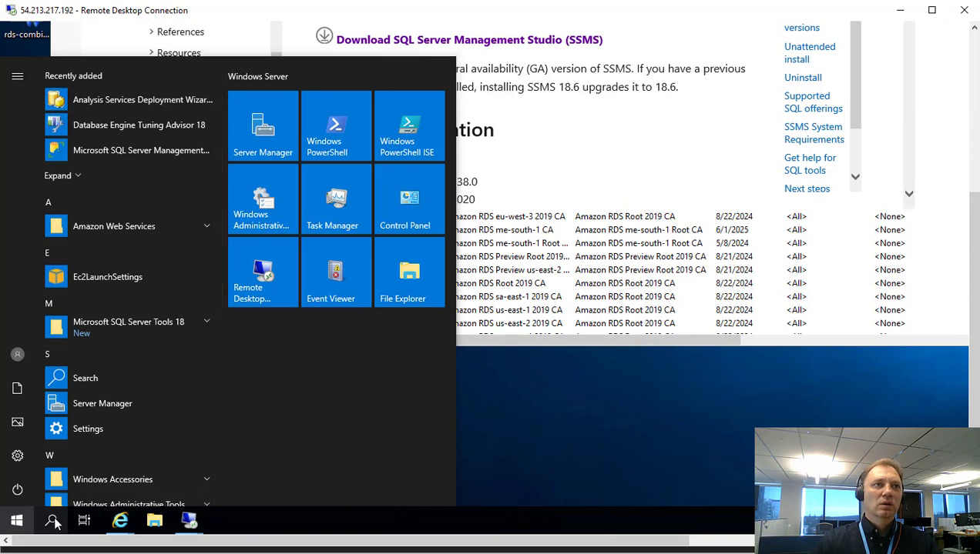
click(52, 523)
text(s)
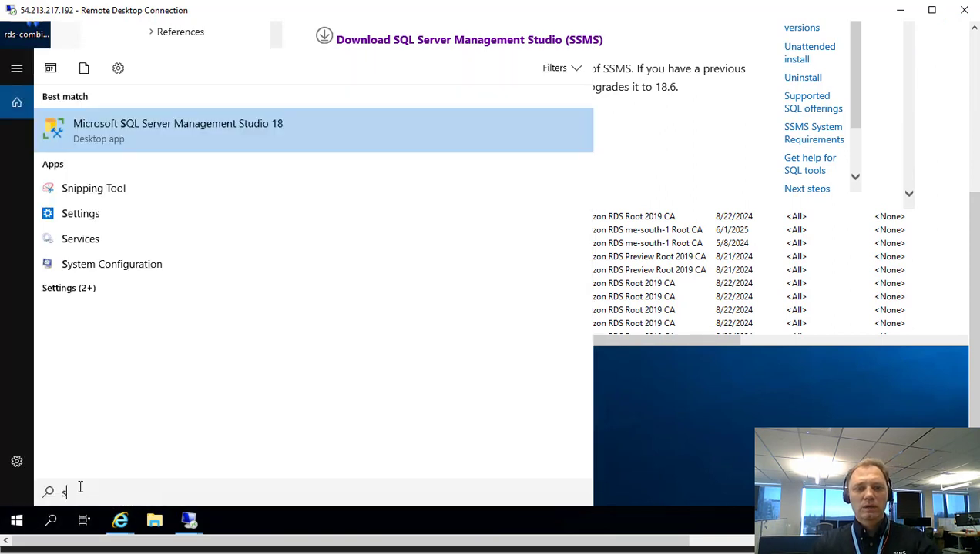
text(sms)
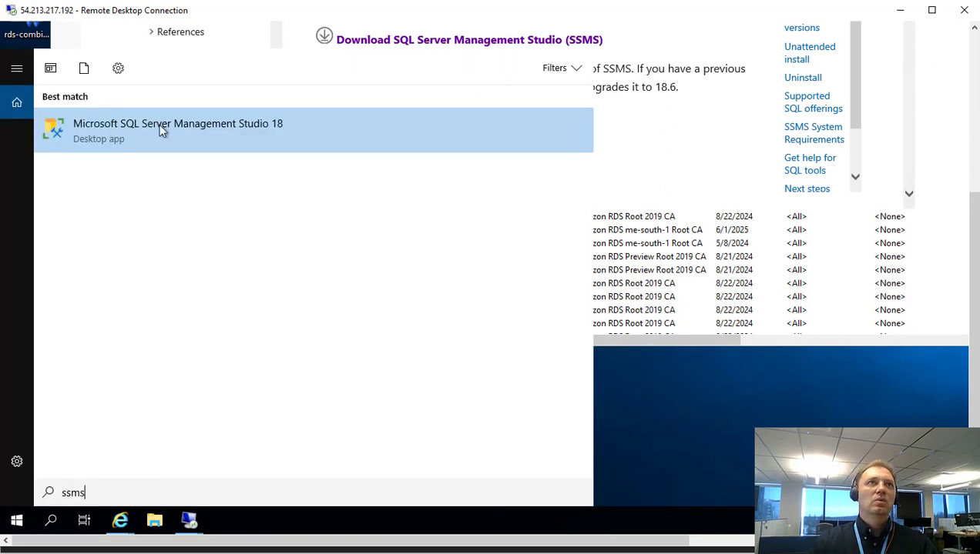
click(760, 413)
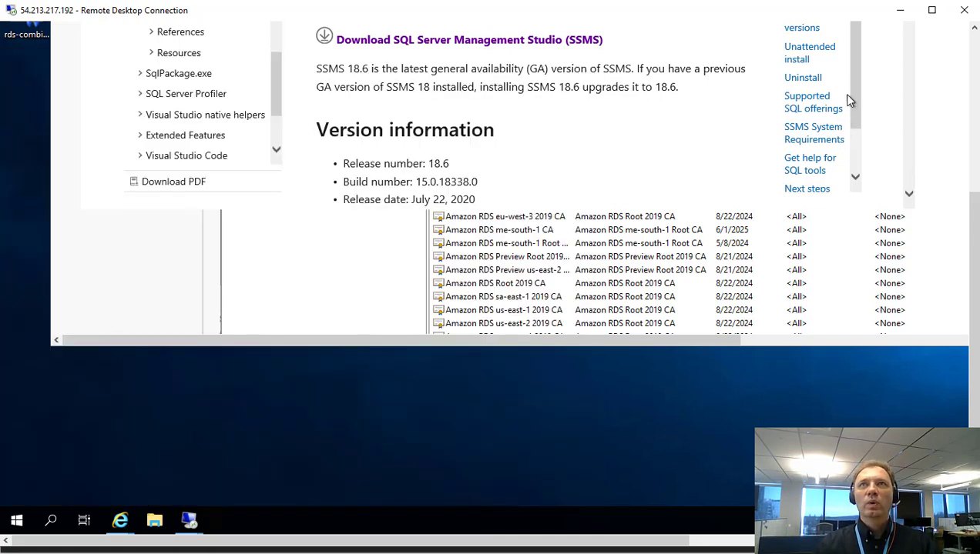
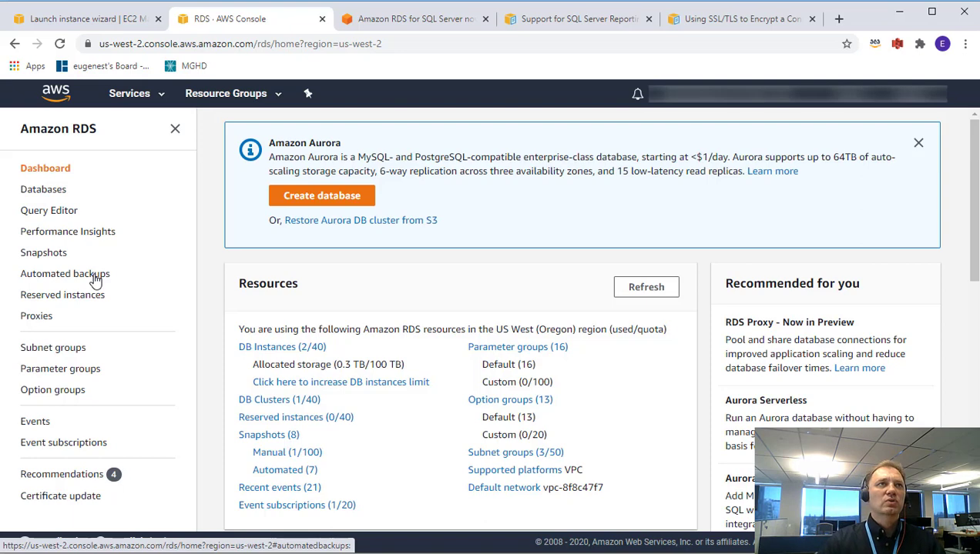
Go to the Option groups list and start a new option group.
click(54, 394)
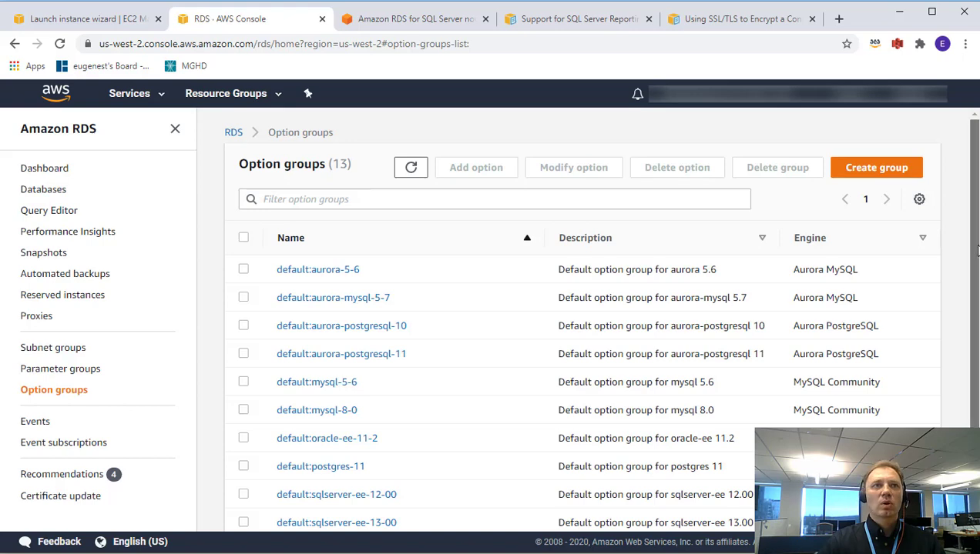
scroll(598, 320, down, 1)
scroll(597, 320, down, 1)
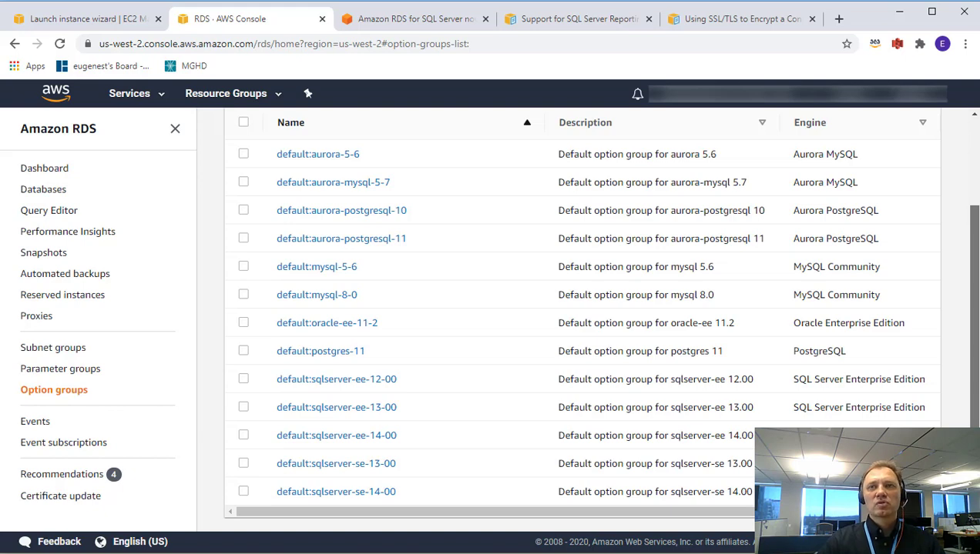
scroll(597, 319, up, 1)
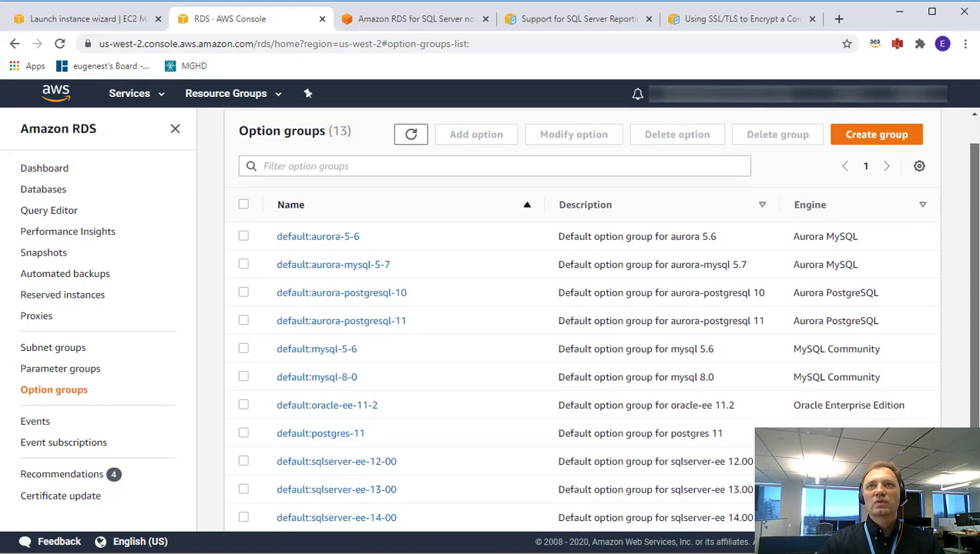
scroll(598, 319, up, 1)
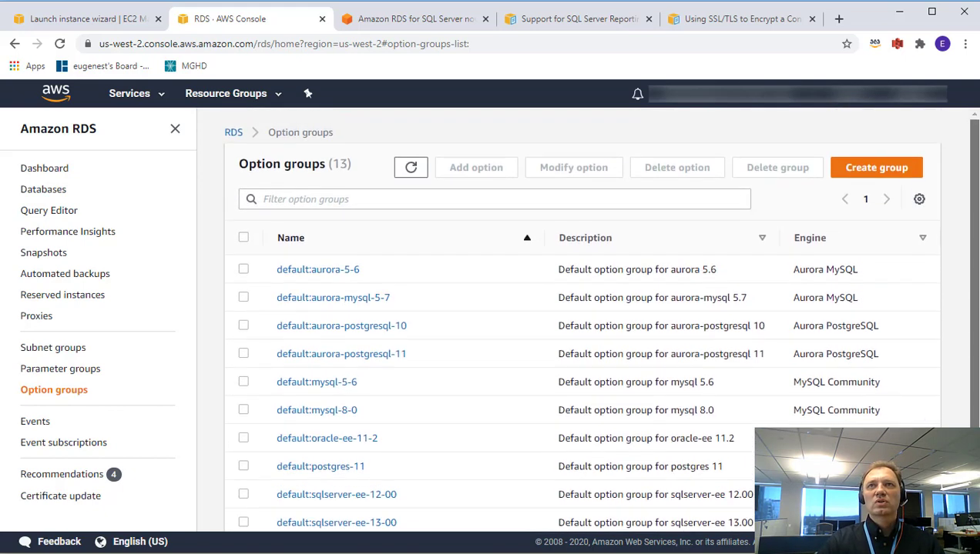
click(874, 171)
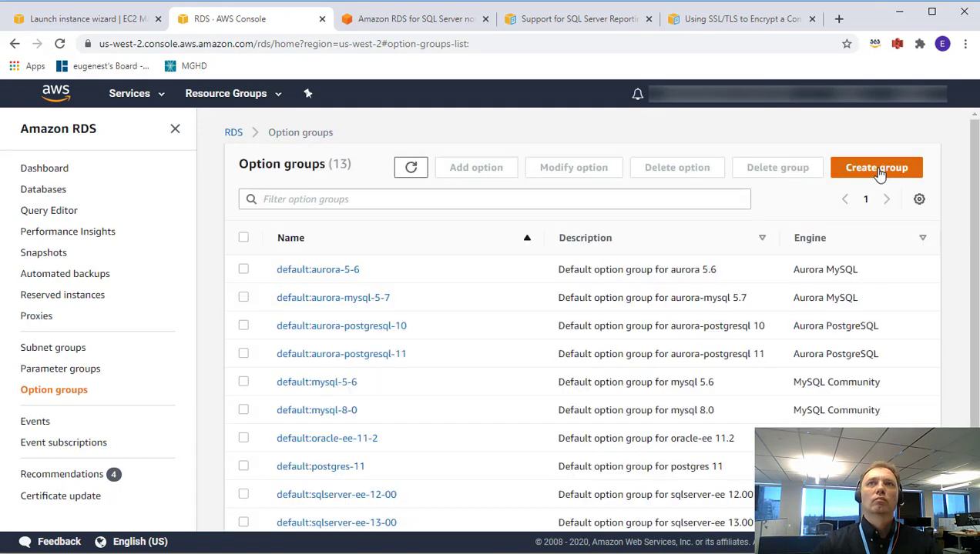
click(880, 175)
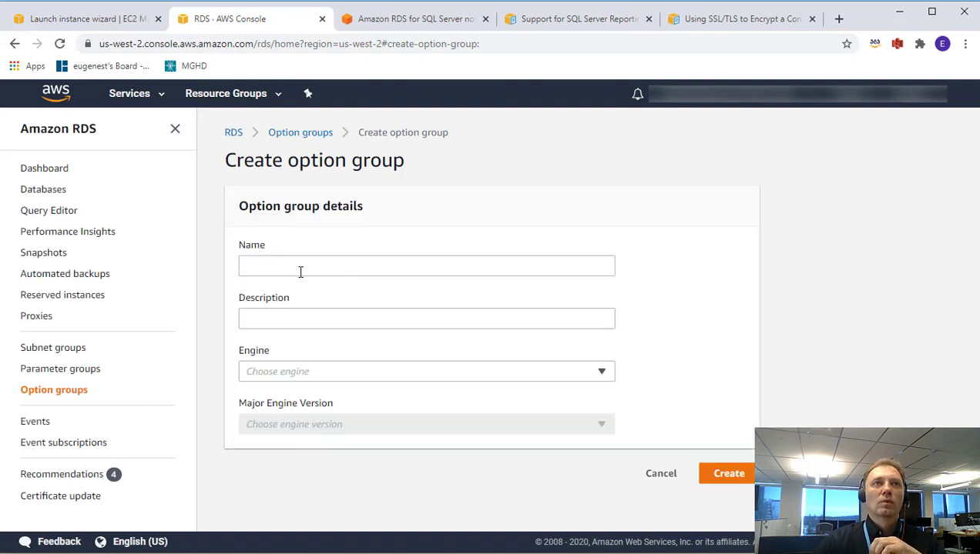
Create option group ssrsenabled, described 'SSRS Enabled', for sqlserver-ee version 14.00.
click(301, 272)
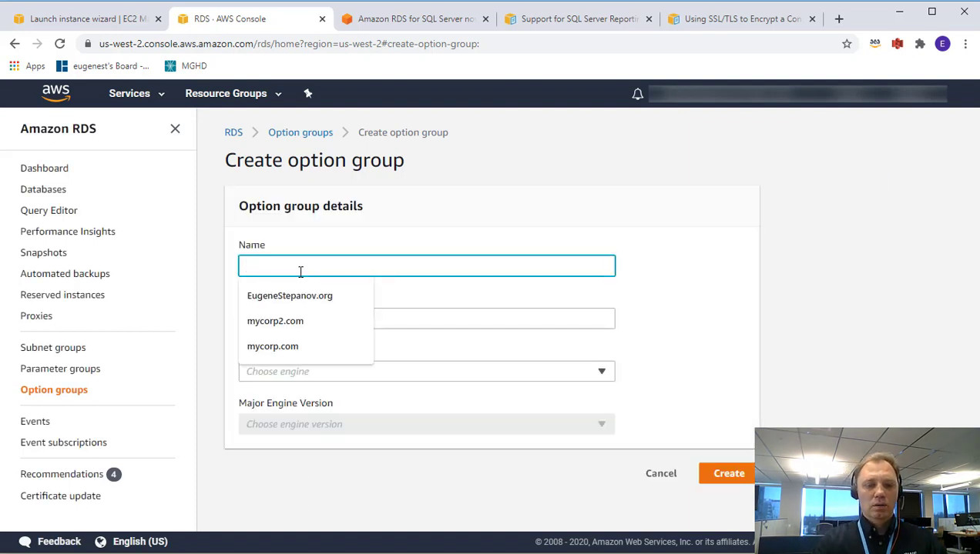
text(ssrs)
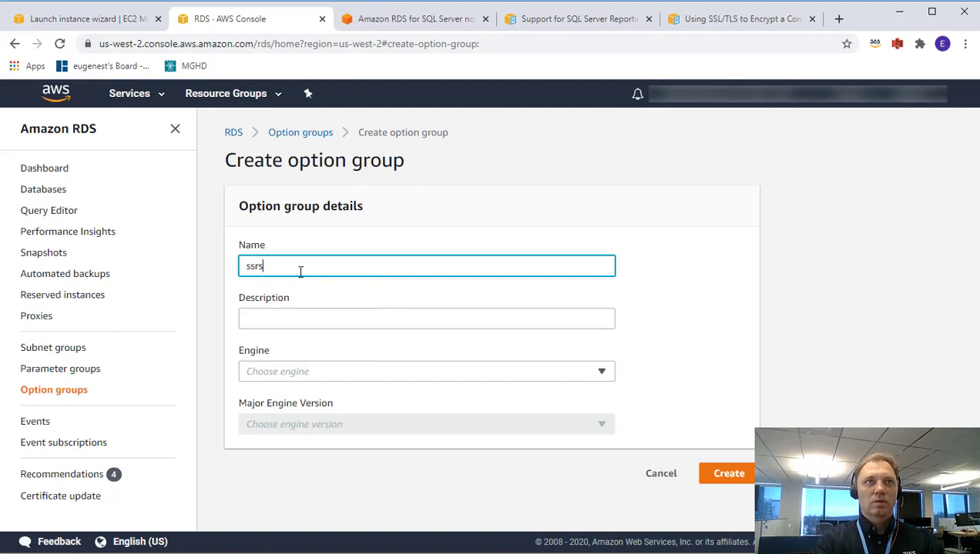
text(ena)
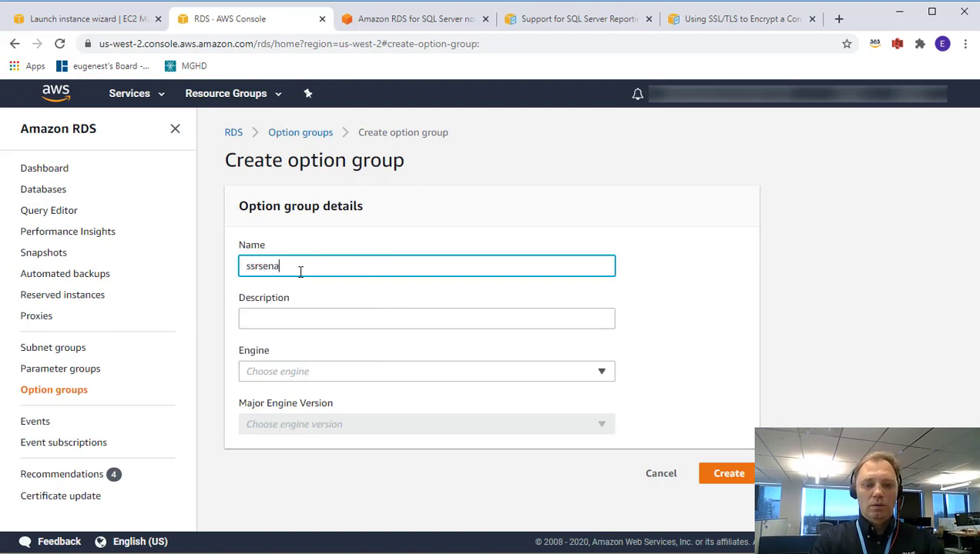
text(ble)
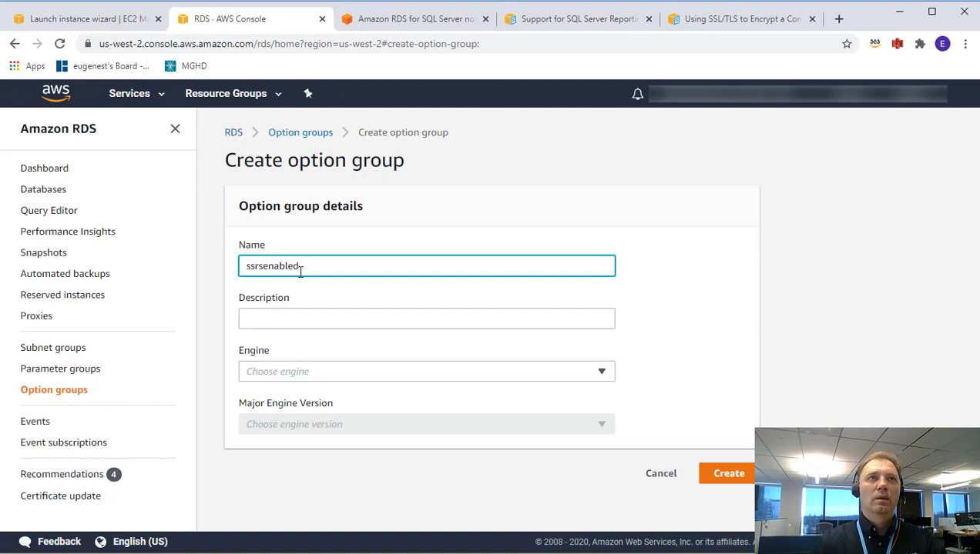
text(d)
click(291, 316)
text(S)
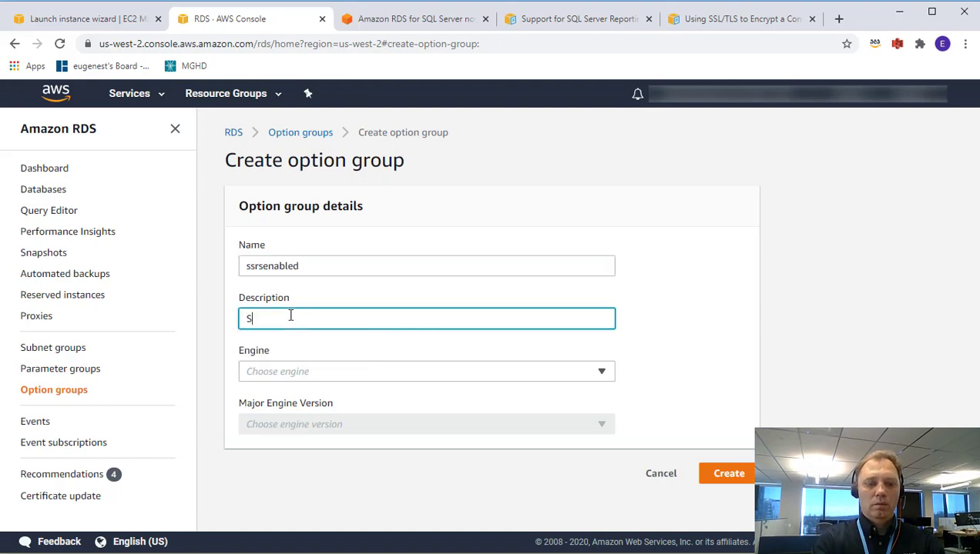
text(SRS E)
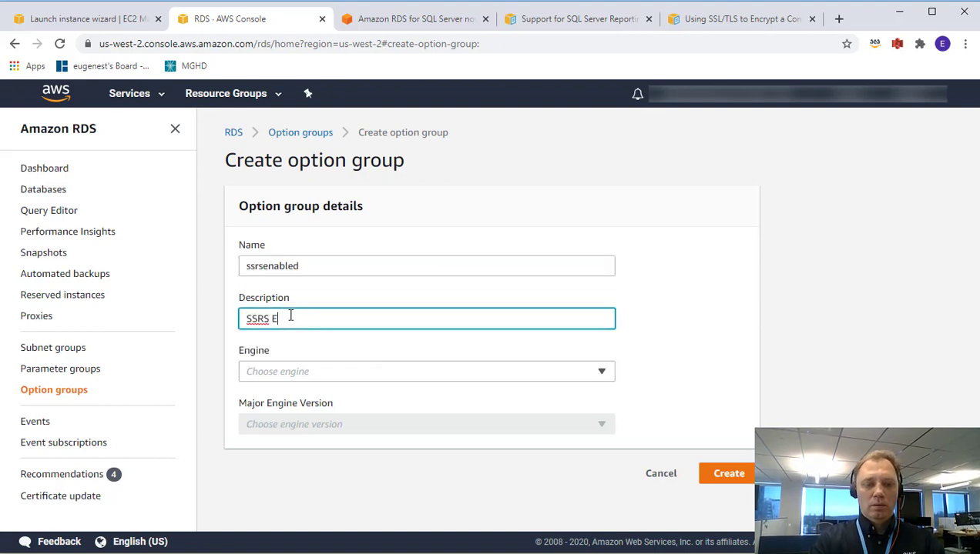
text(nabled)
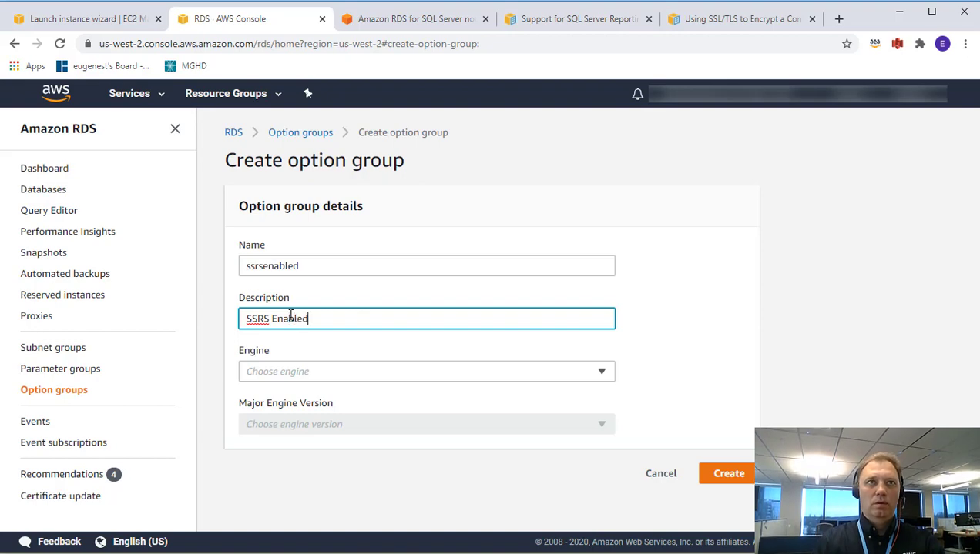
click(292, 376)
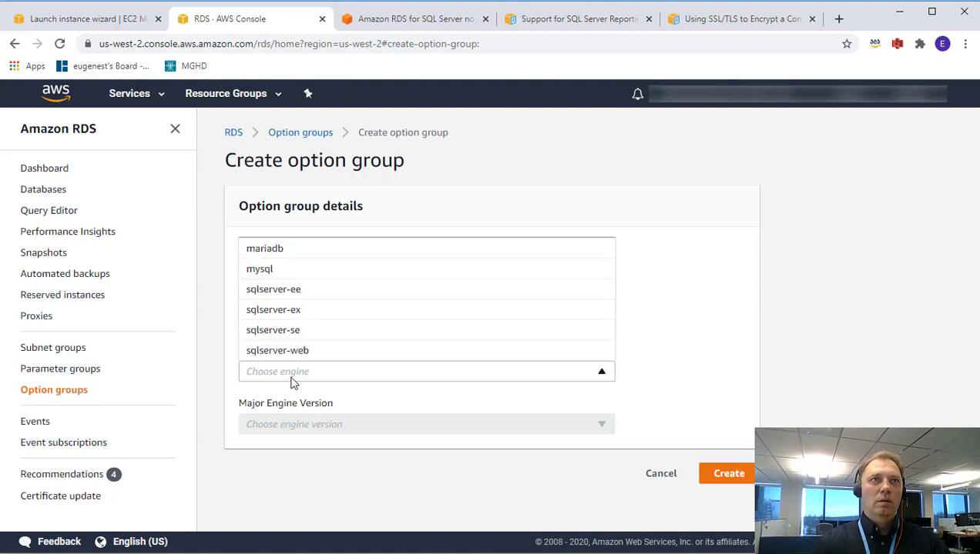
click(309, 290)
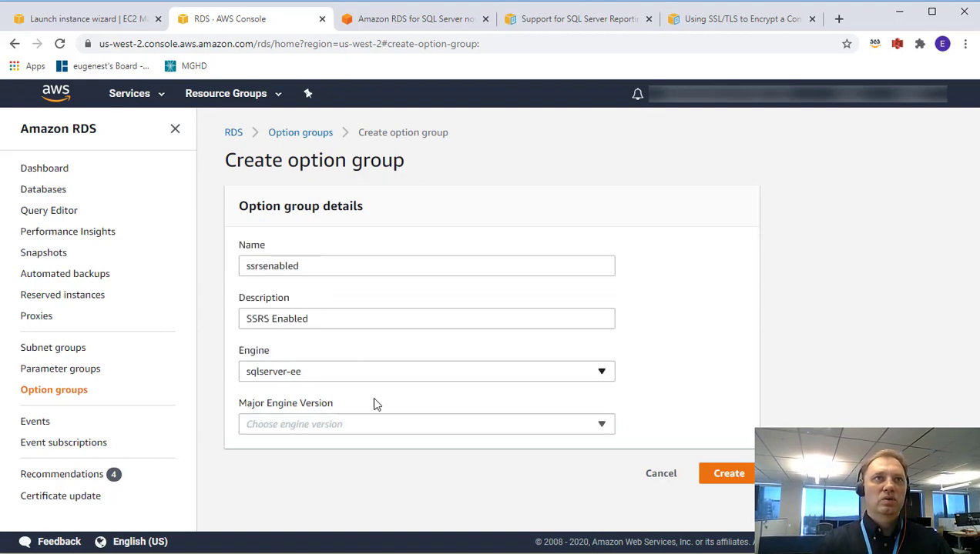
click(399, 424)
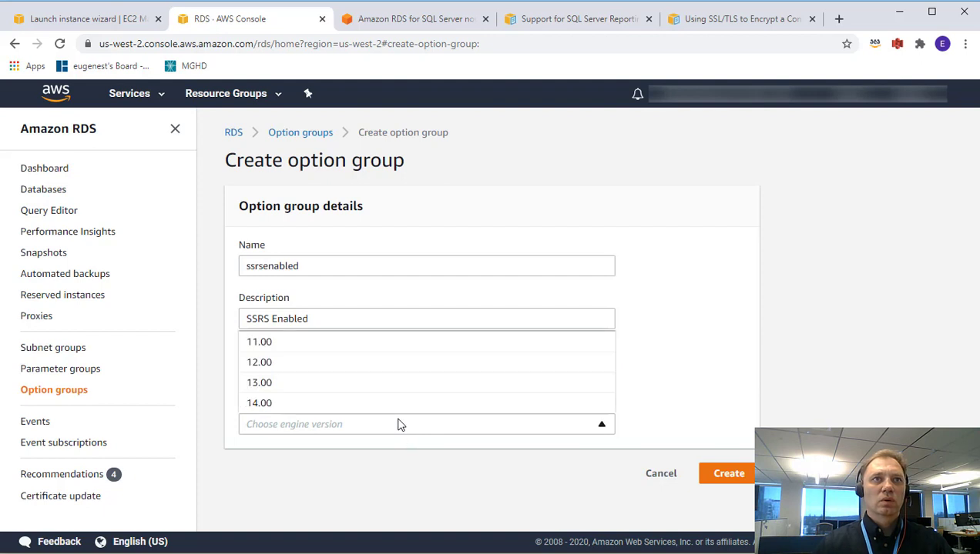
click(333, 409)
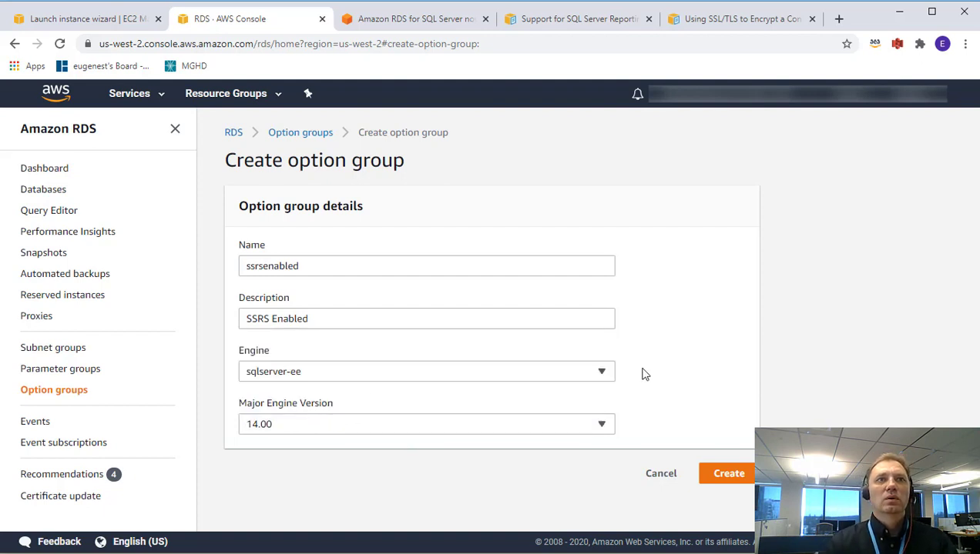
click(727, 477)
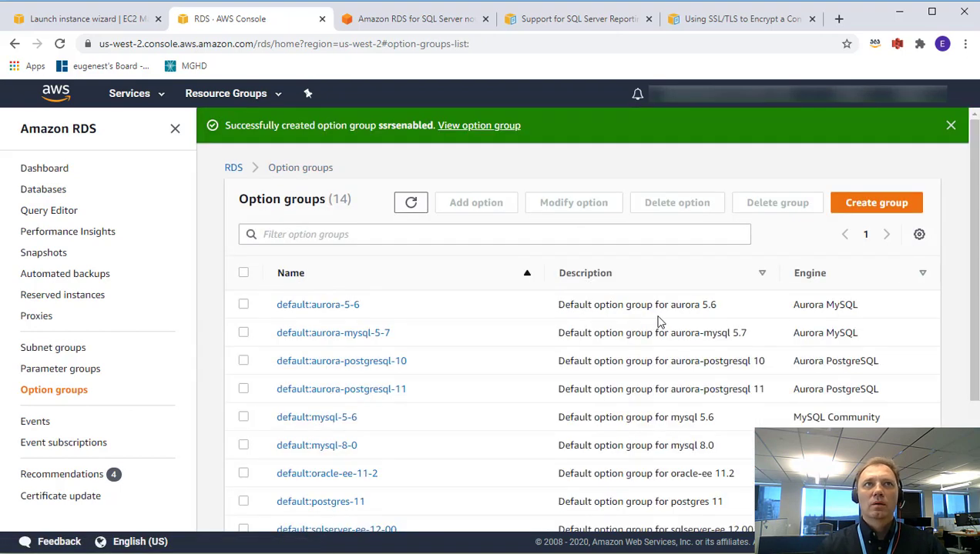
Open the ssrsenabled option group and choose the SSRS option to add.
scroll(655, 323, down, 4)
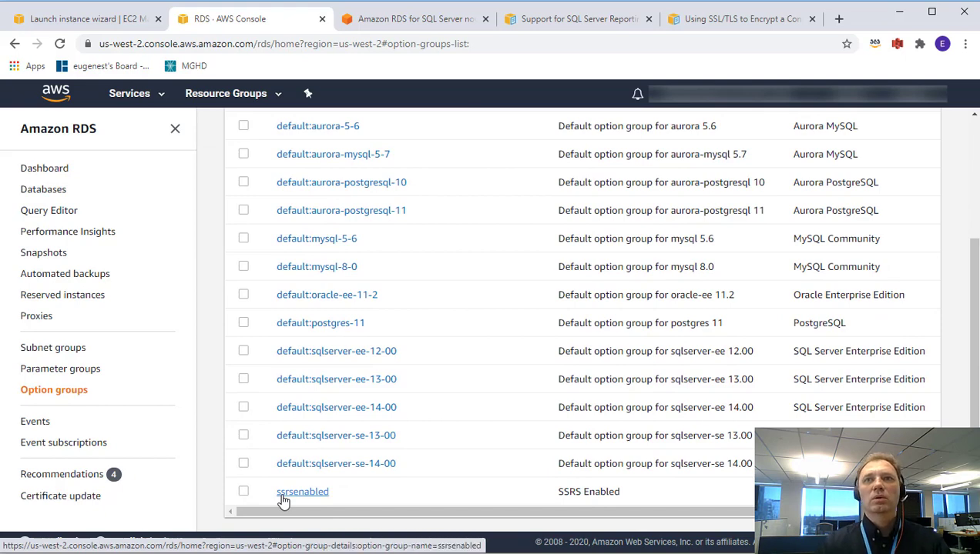
click(296, 499)
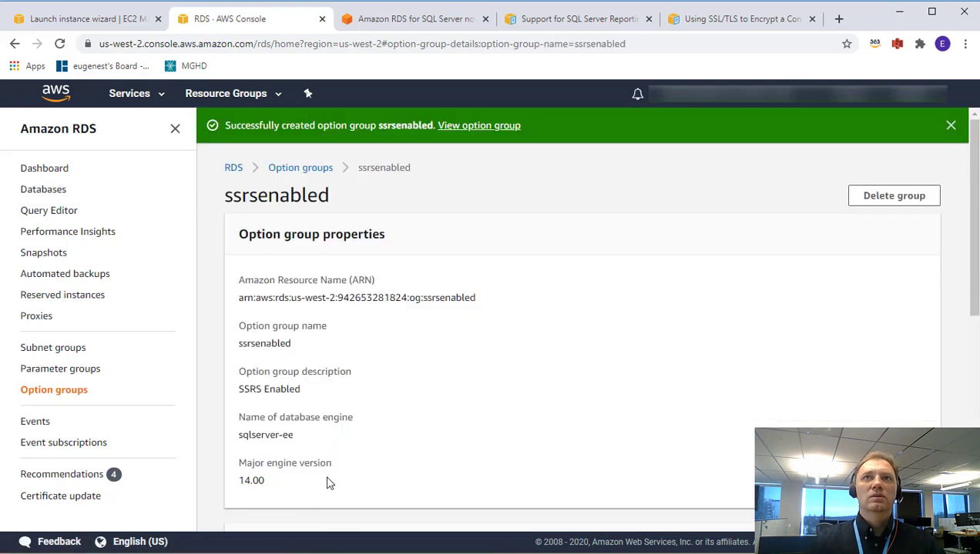
scroll(858, 337, down, 5)
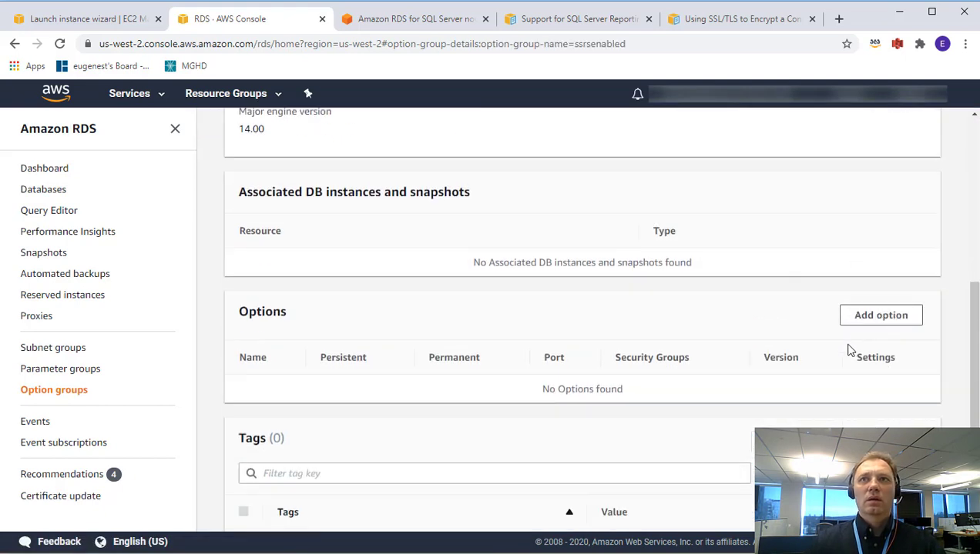
click(886, 316)
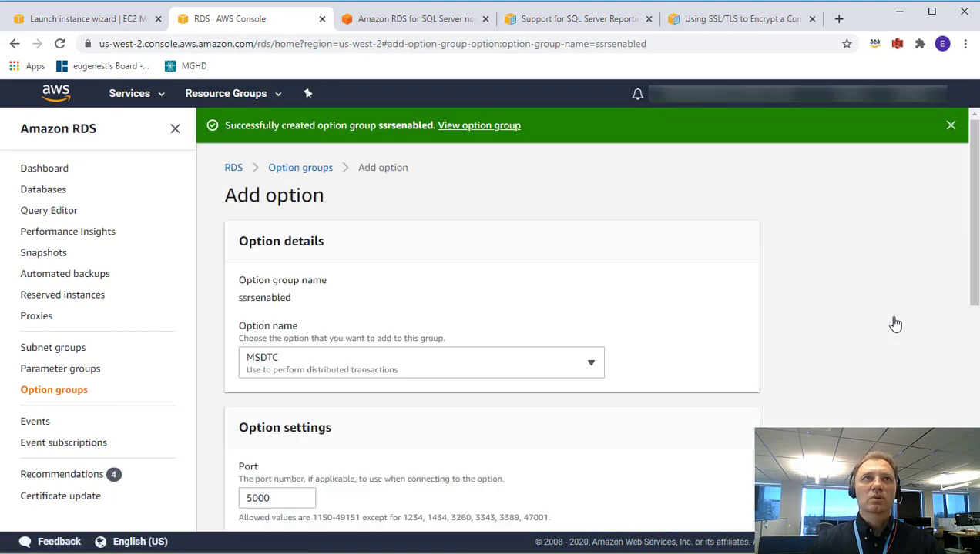
scroll(617, 357, down, 2)
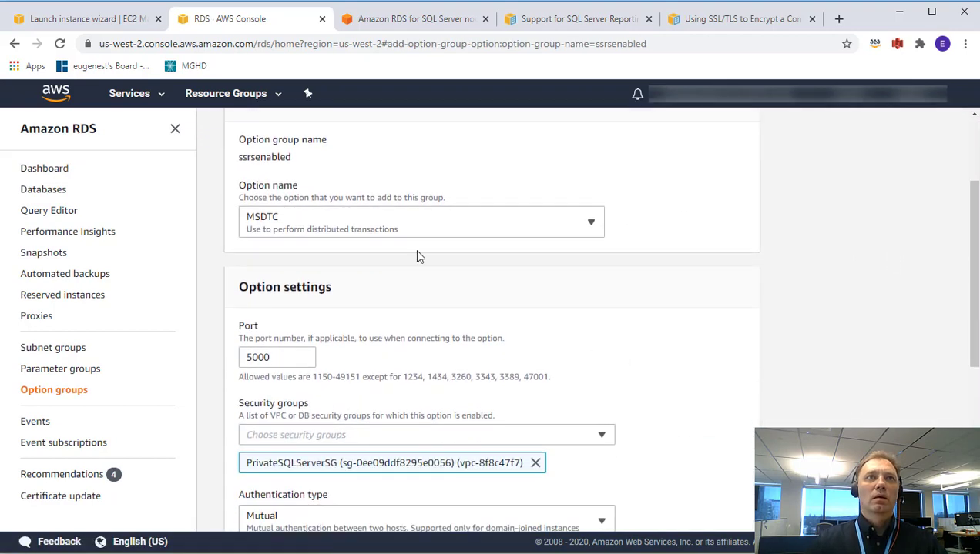
click(399, 226)
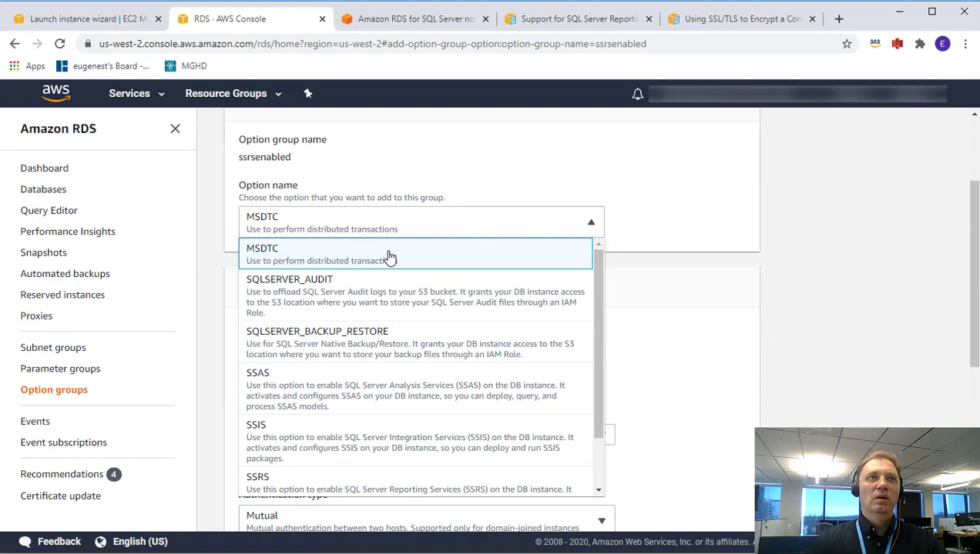
click(320, 483)
Set the SSRS port to 10000 and the max memory percentage to 25.
scroll(389, 311, down, 2)
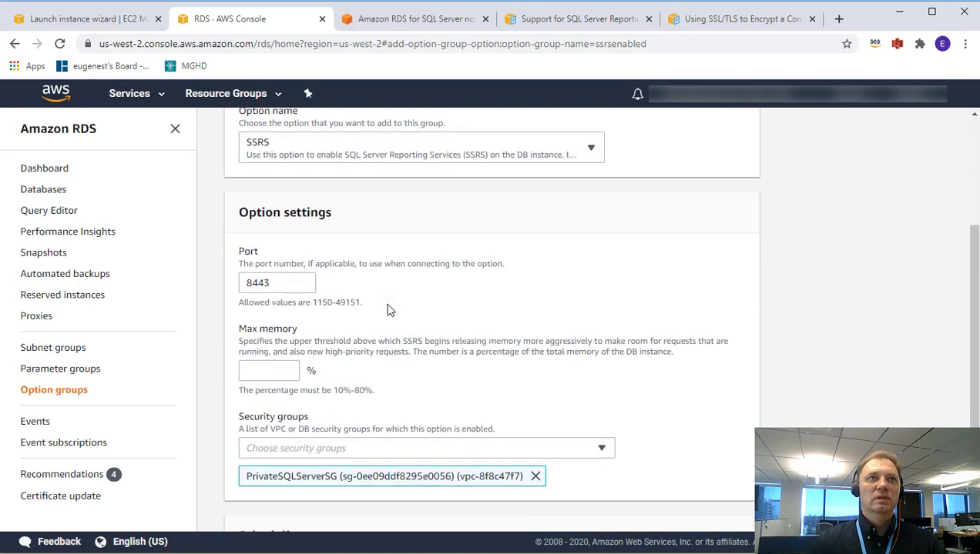
drag(295, 217, 221, 218)
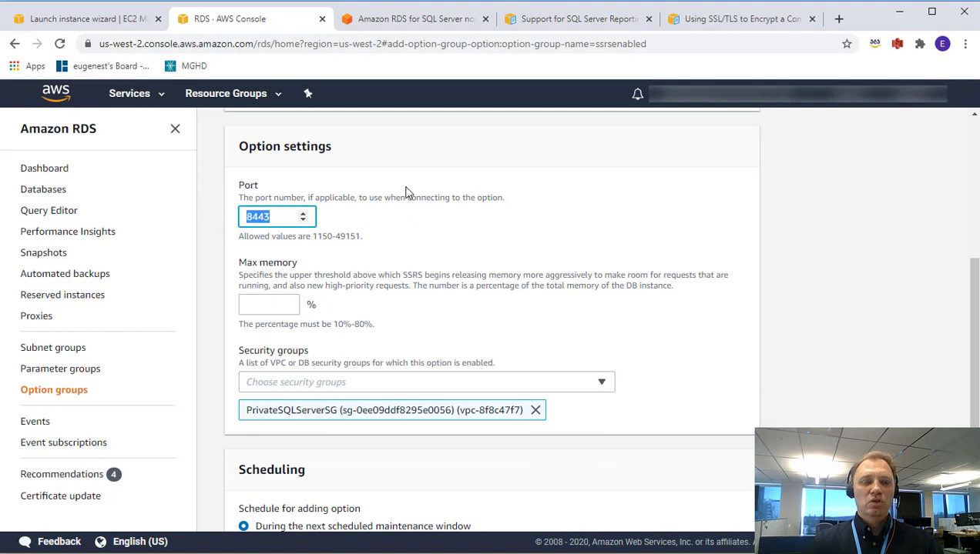
text(100)
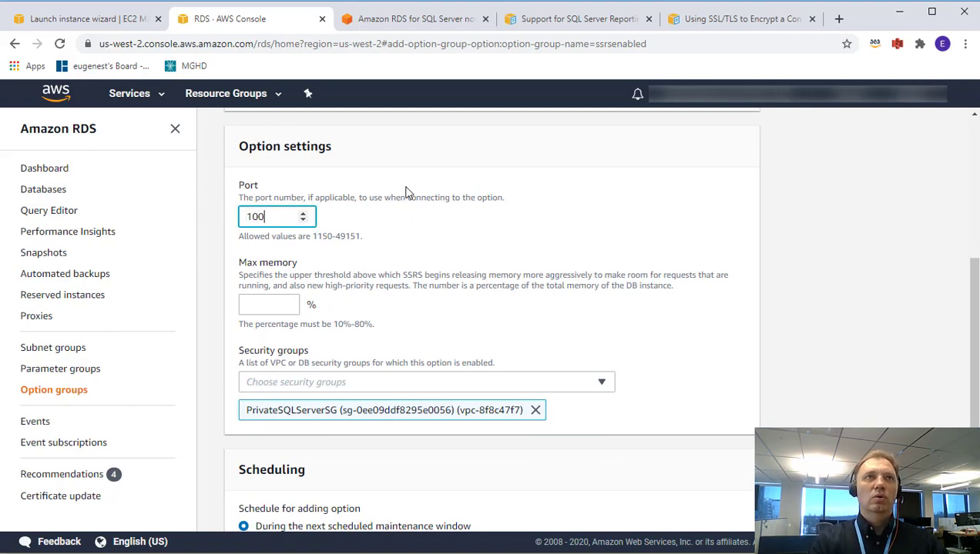
text(00)
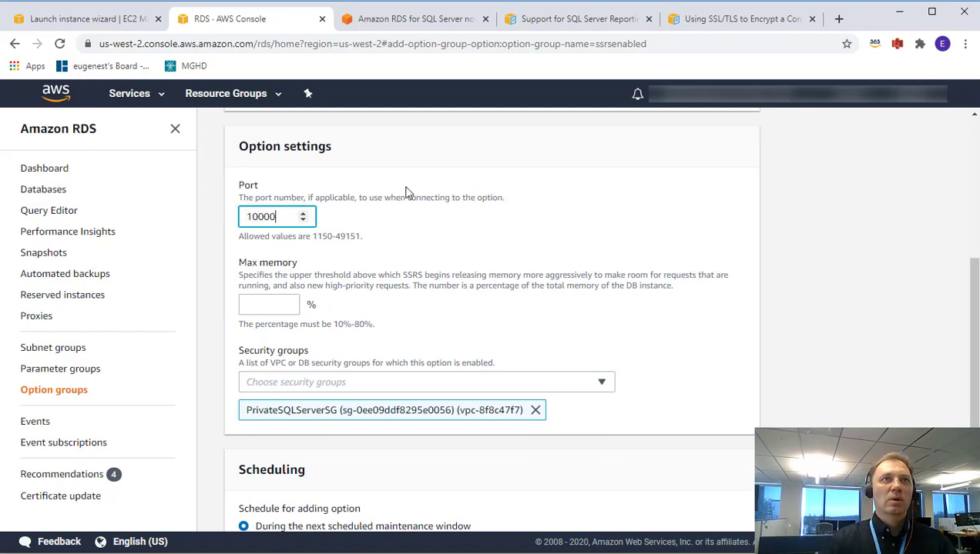
click(272, 302)
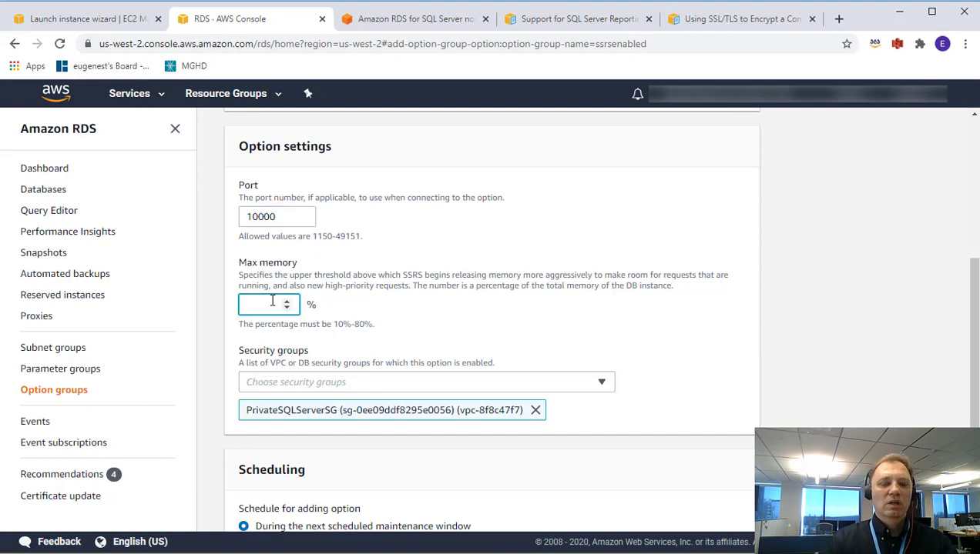
text(20)
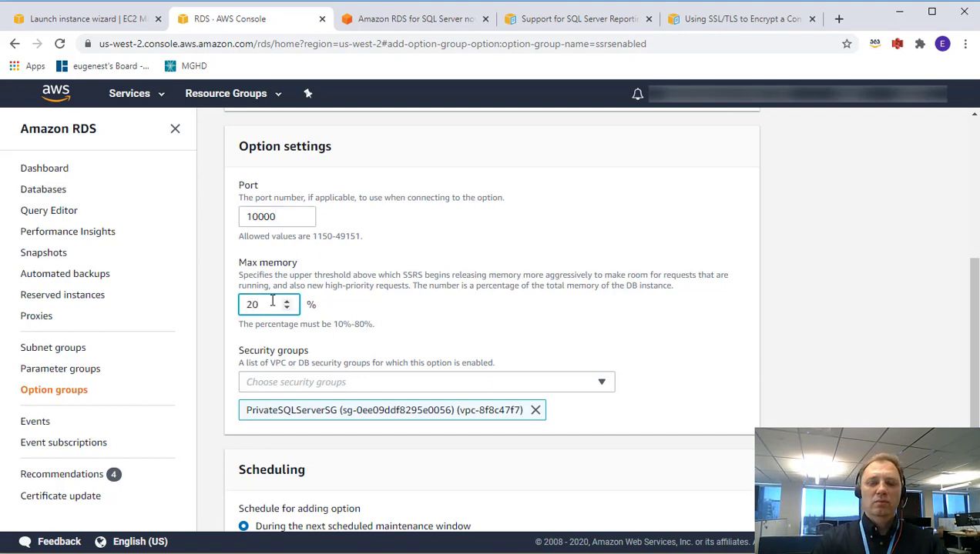
key(BackSpace)
text(5)
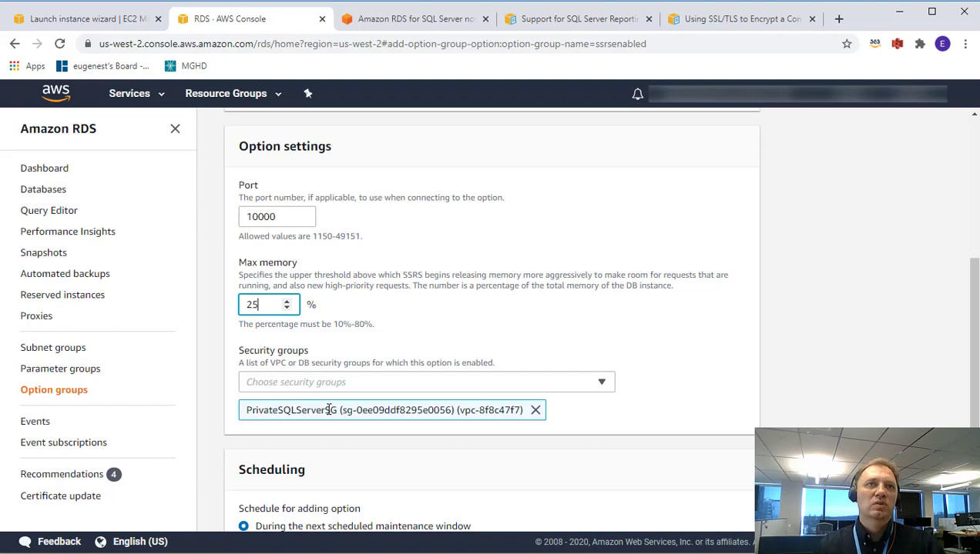
Schedule the SSRS option to apply immediately and submit it.
scroll(593, 301, down, 1)
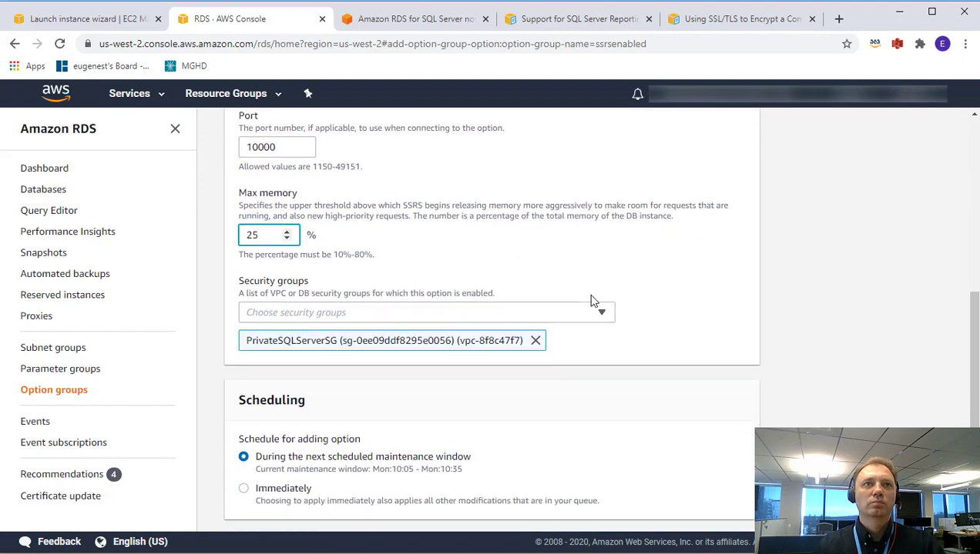
scroll(593, 301, down, 1)
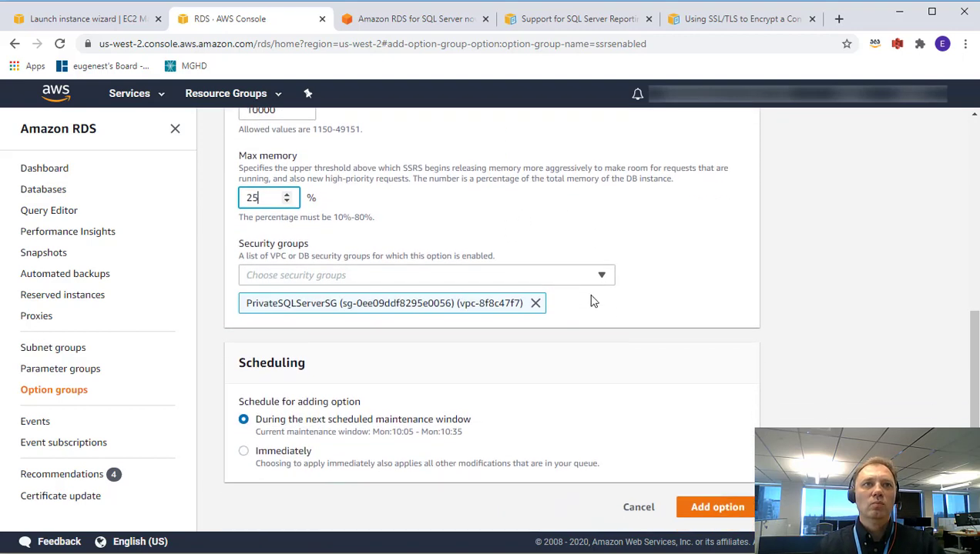
click(292, 457)
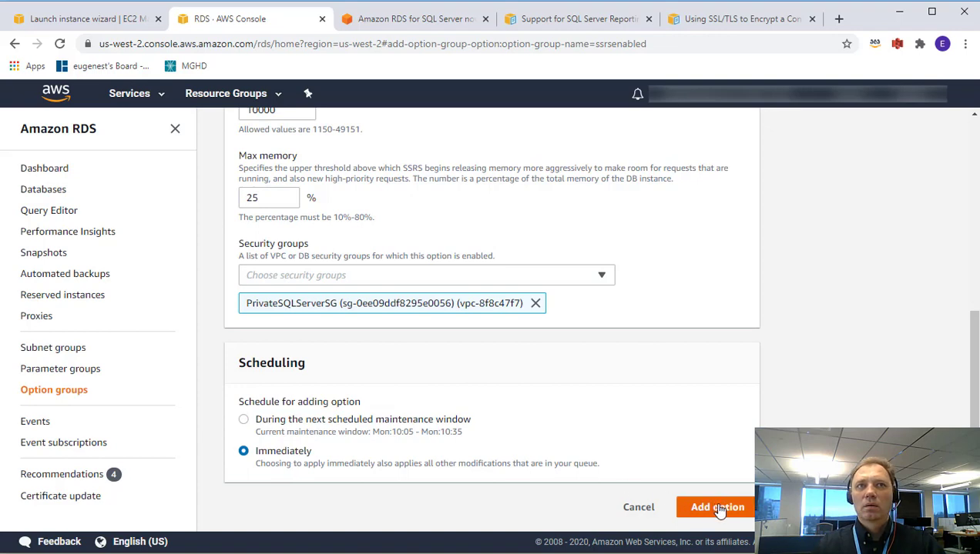
click(714, 508)
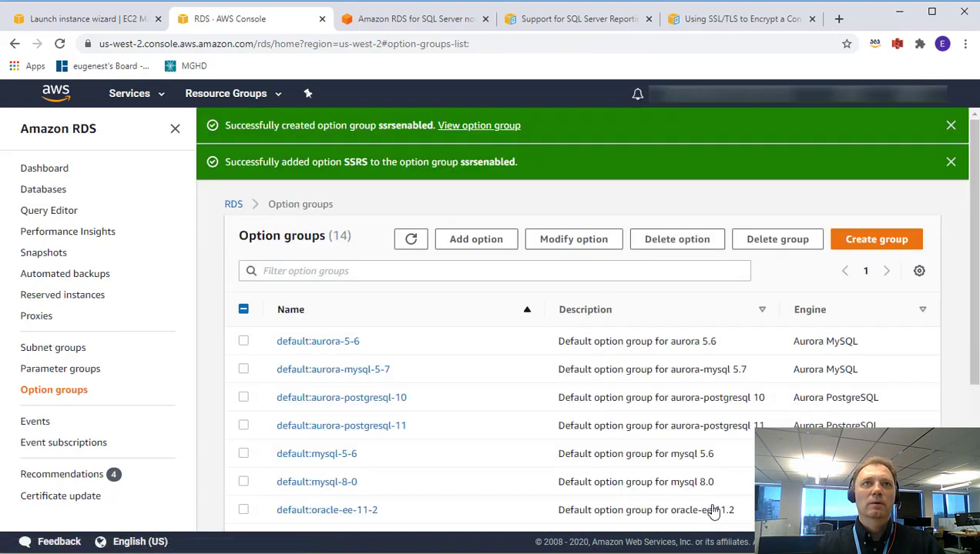
Reopen the ssrsenabled option group's details page.
scroll(627, 344, down, 3)
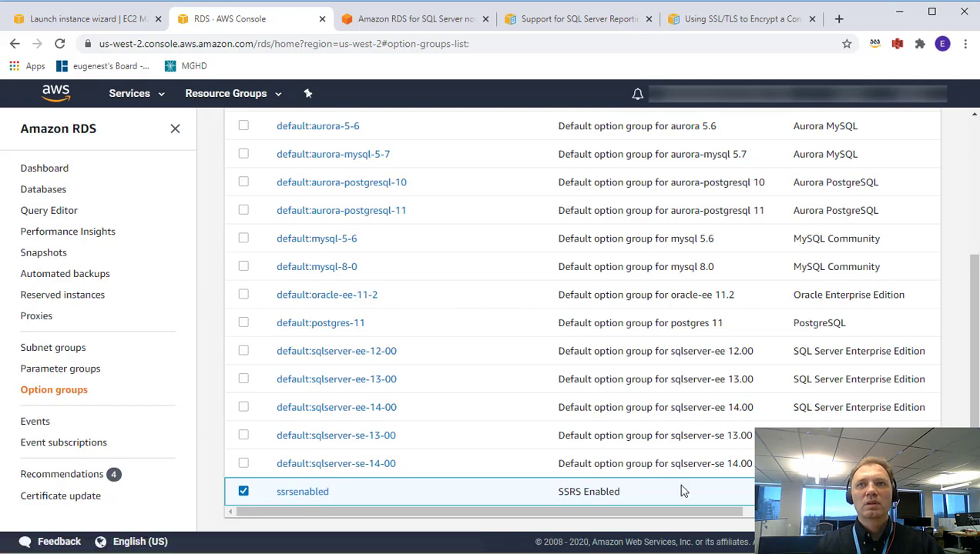
scroll(682, 491, up, 3)
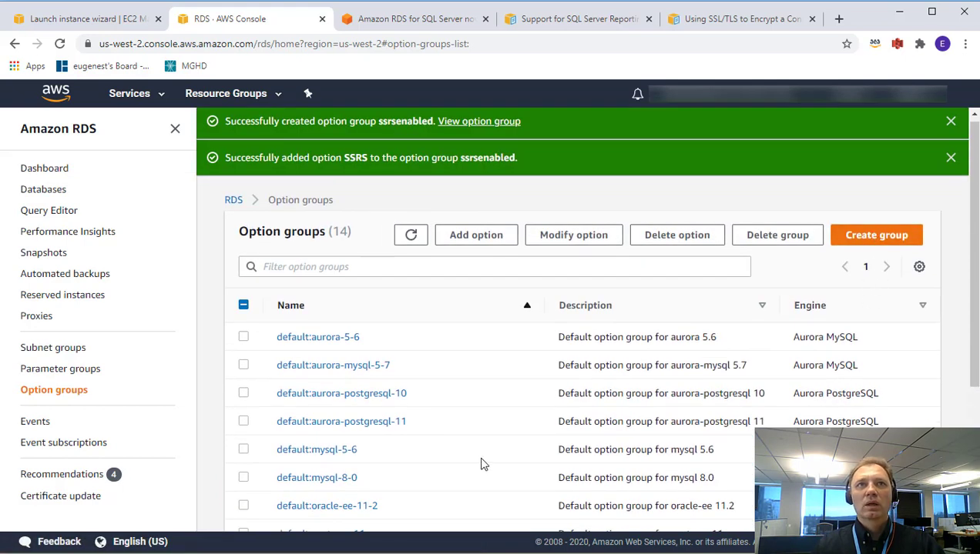
scroll(483, 464, down, 3)
click(319, 492)
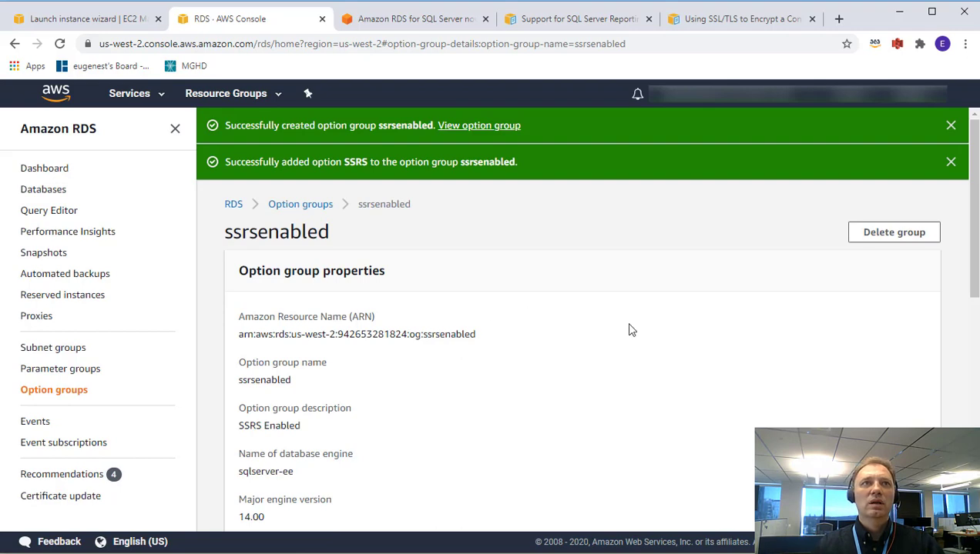
scroll(629, 329, down, 2)
scroll(779, 275, up, 3)
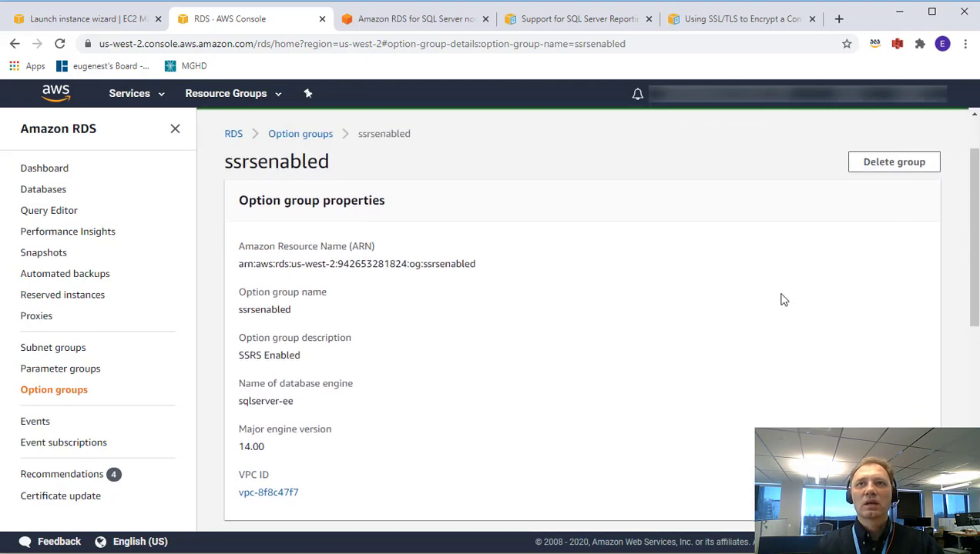
scroll(759, 319, down, 5)
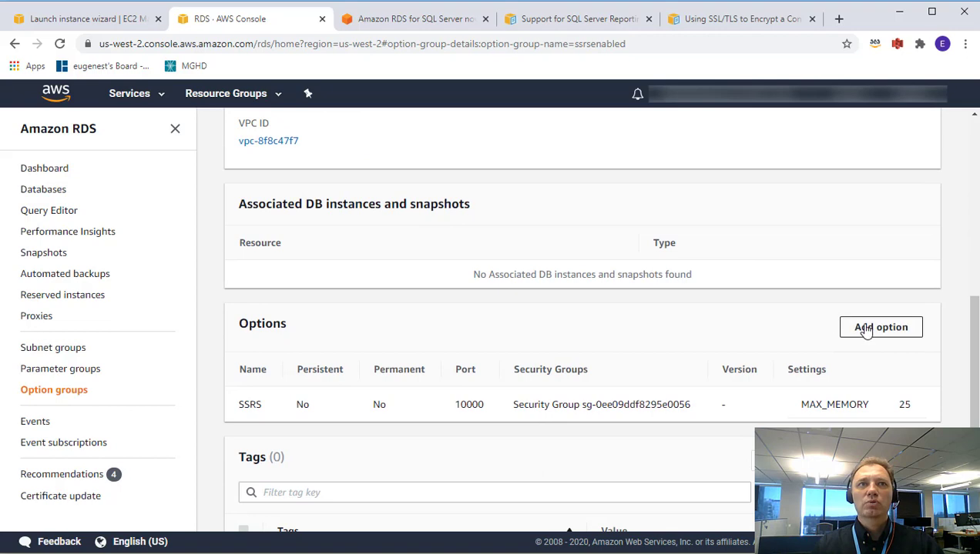
Set up a SQLSERVER_BACKUP_RESTORE option with the S3BackupRestore IAM role, applied immediately.
click(866, 328)
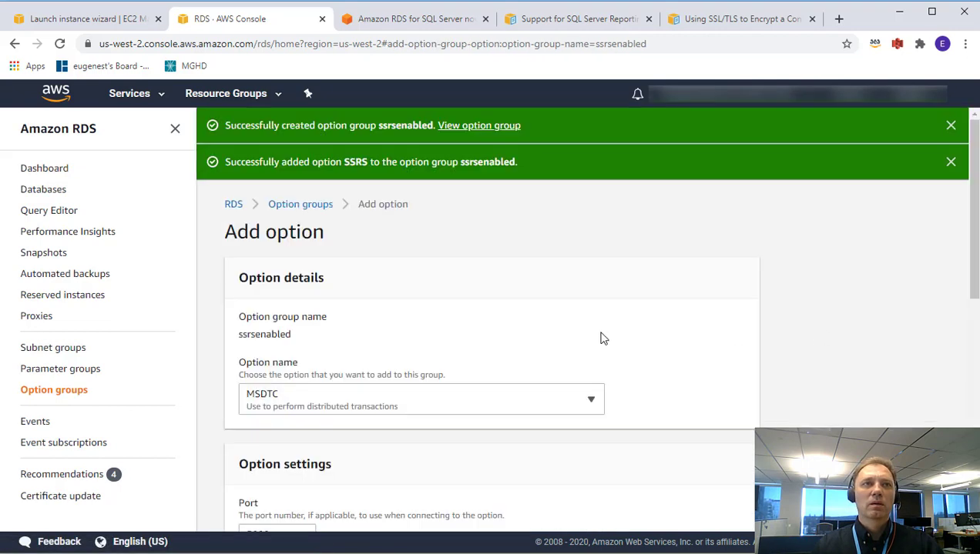
scroll(603, 338, down, 2)
click(482, 267)
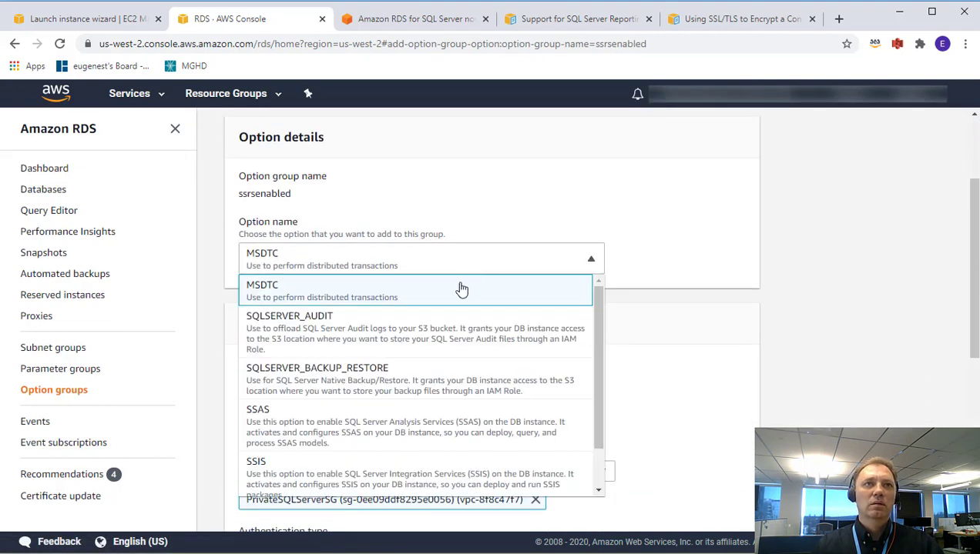
click(381, 376)
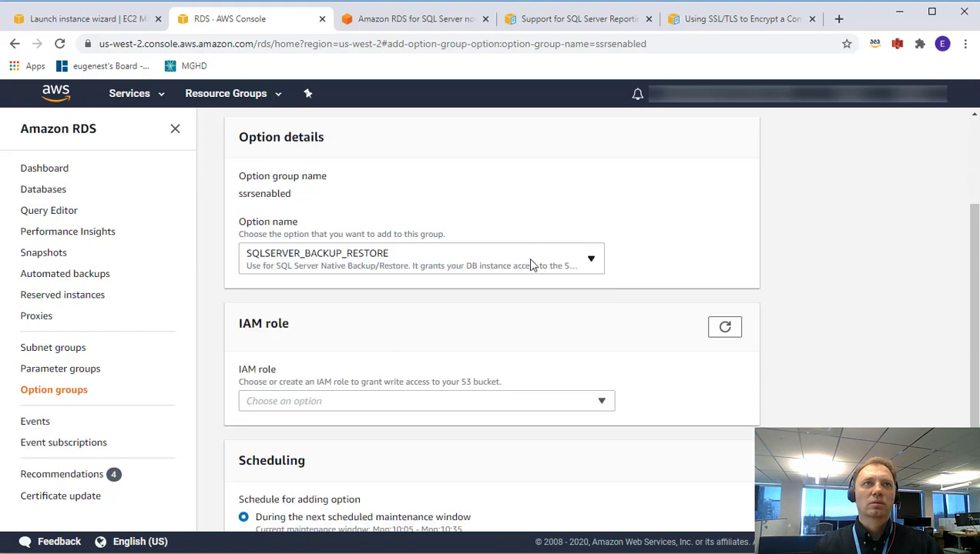
scroll(526, 259, down, 2)
click(529, 301)
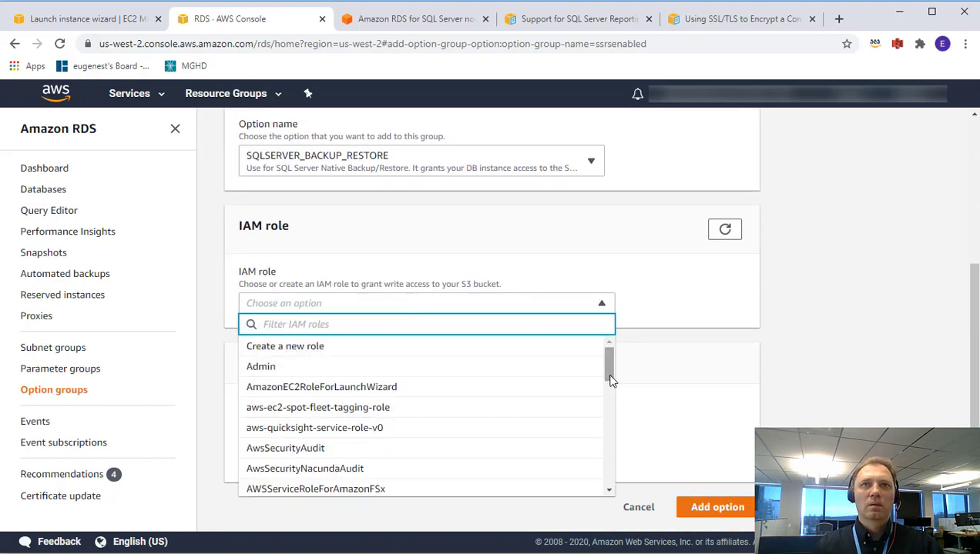
drag(610, 380, 613, 485)
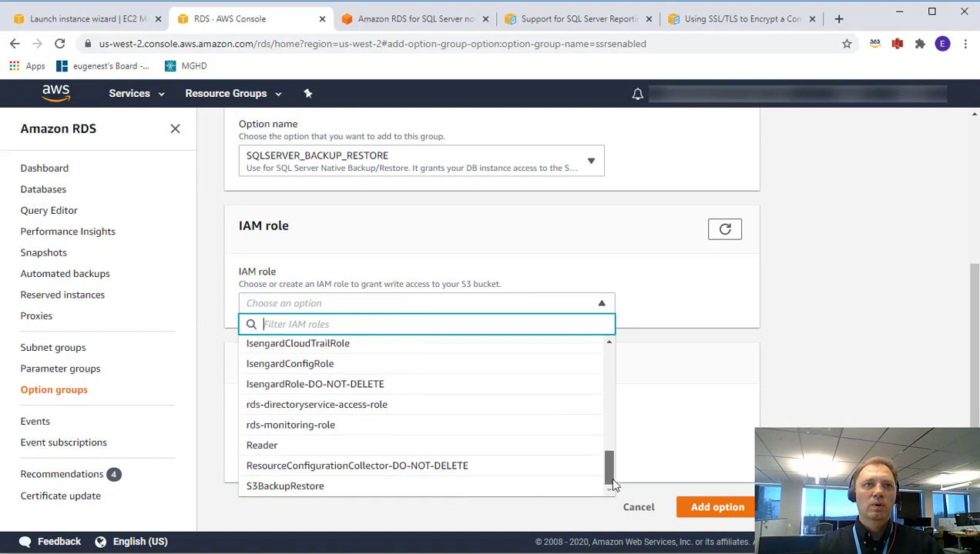
click(275, 487)
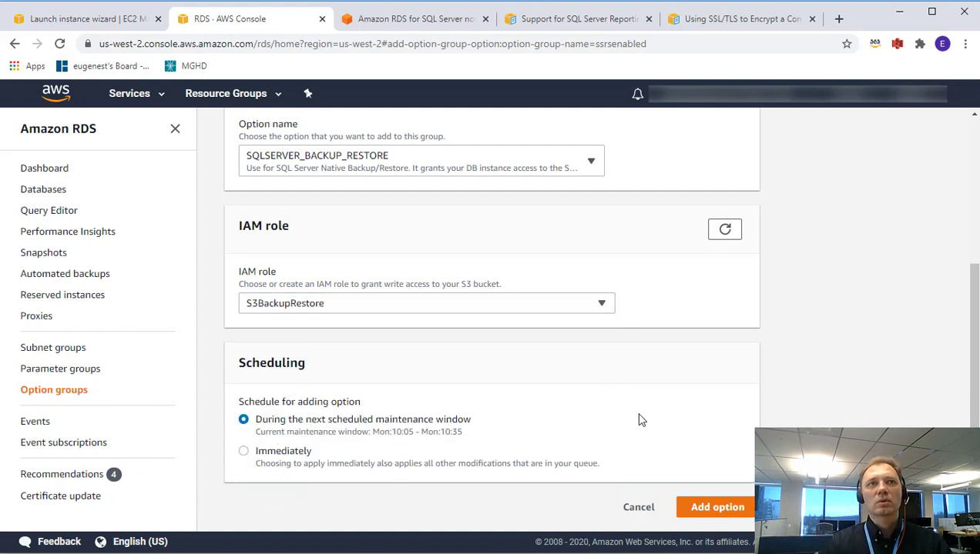
click(278, 453)
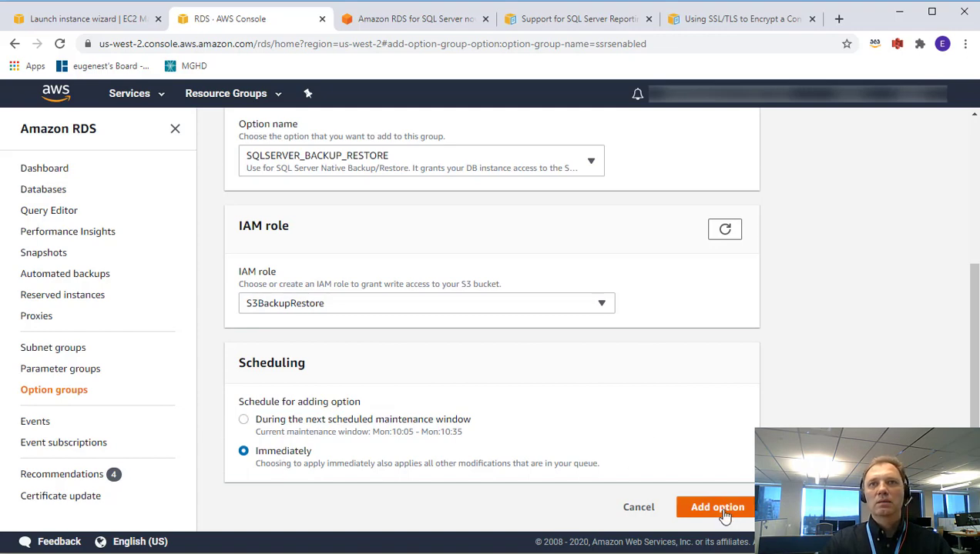
Submit the SQLSERVER_BACKUP_RESTORE option and go to the RDS Databases list.
click(718, 508)
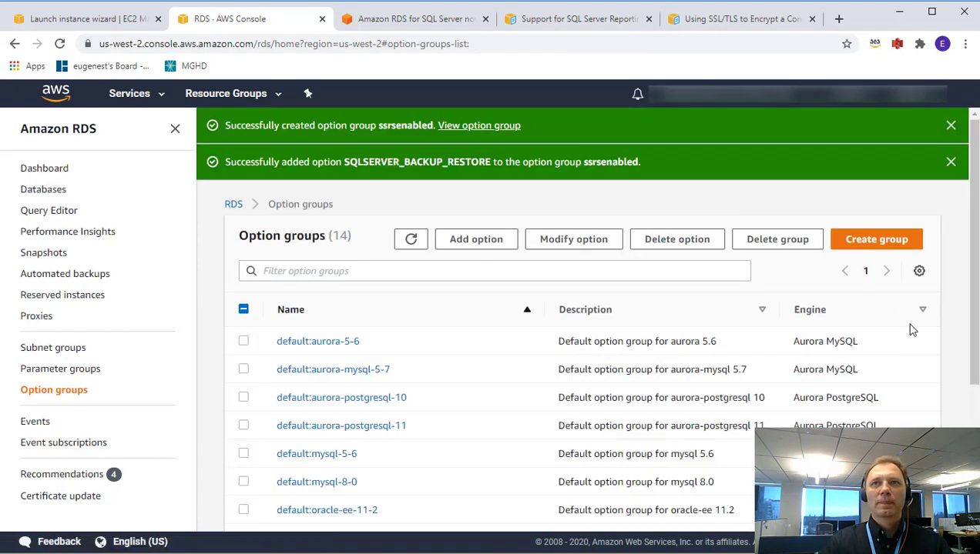
scroll(975, 277, down, 4)
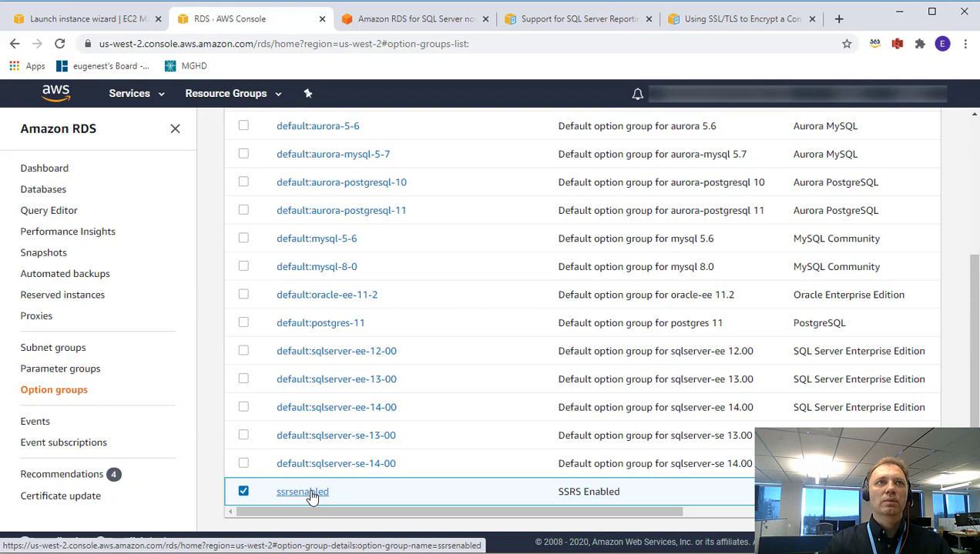
click(57, 193)
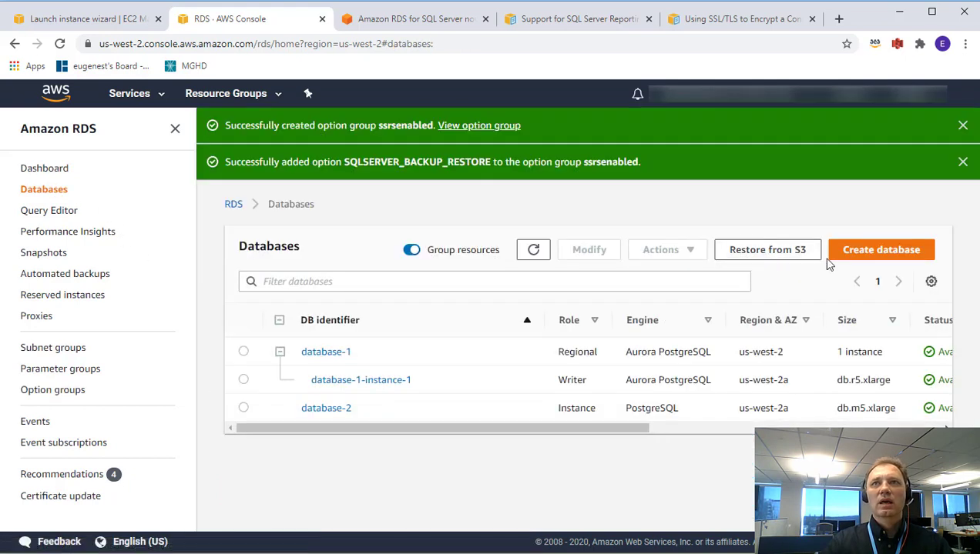
Start a Microsoft SQL Server Enterprise Edition 14.00.3281.6.v1 database using the Dev/Test template.
click(861, 255)
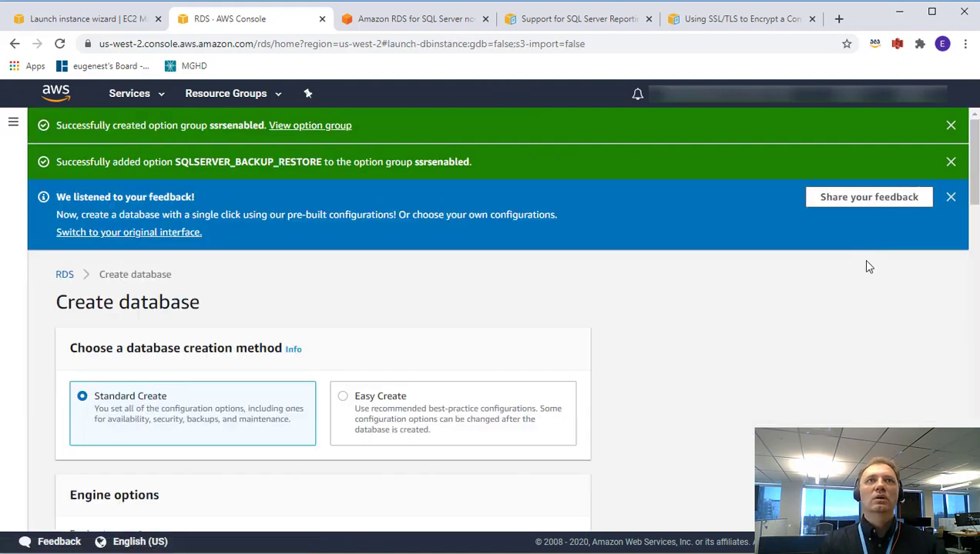
scroll(542, 453, down, 4)
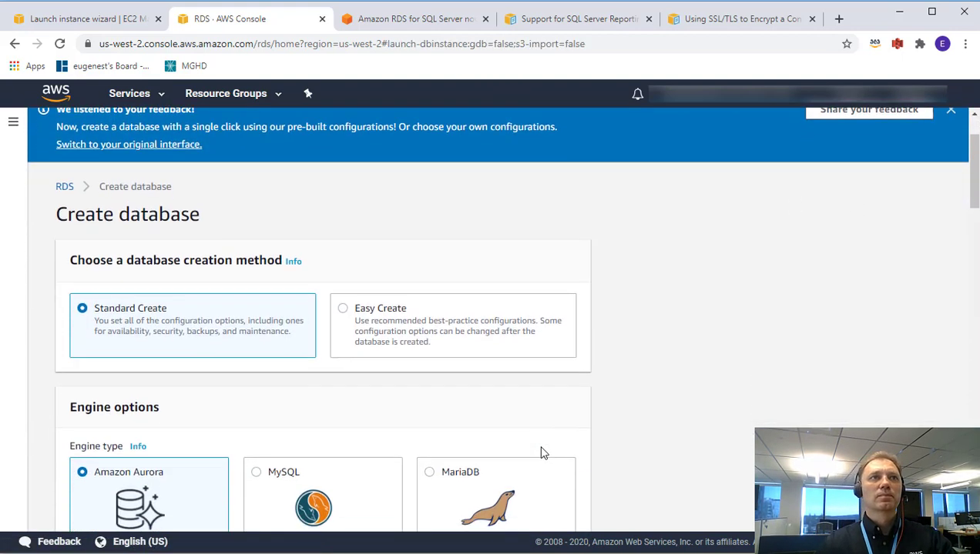
click(257, 385)
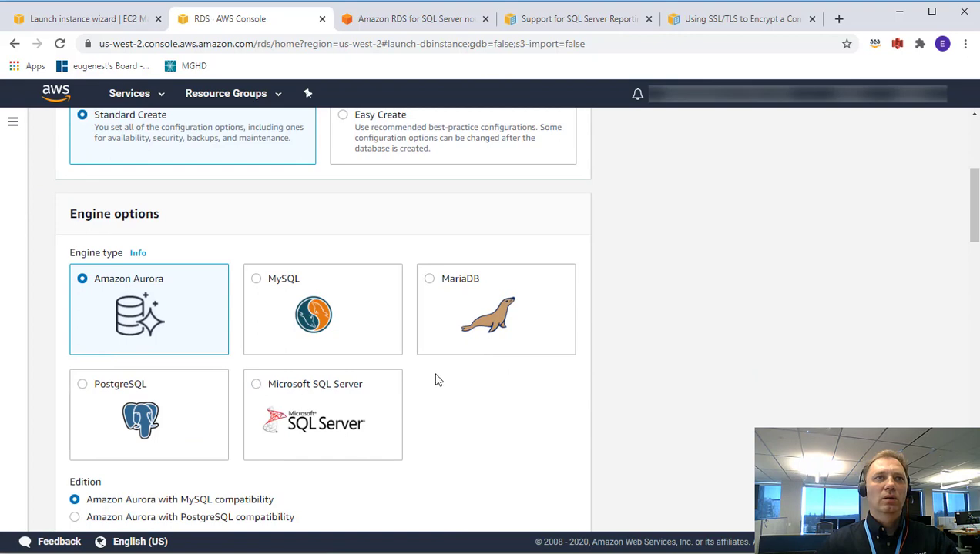
scroll(461, 405, down, 2)
scroll(461, 405, down, 1)
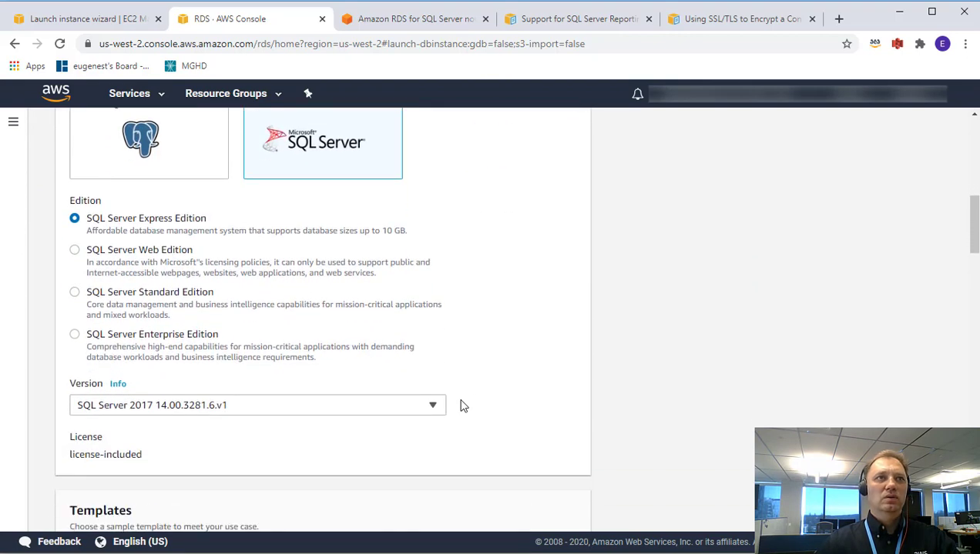
click(75, 339)
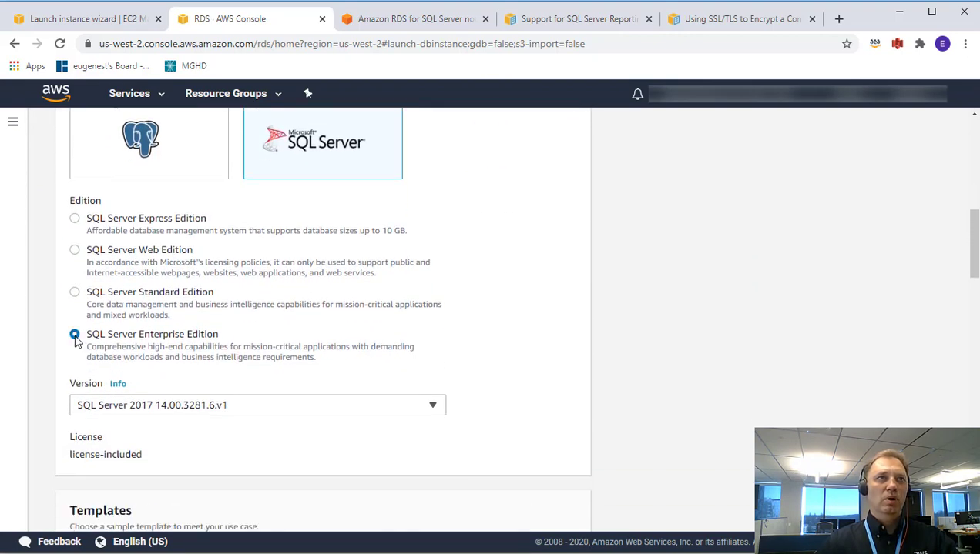
click(142, 406)
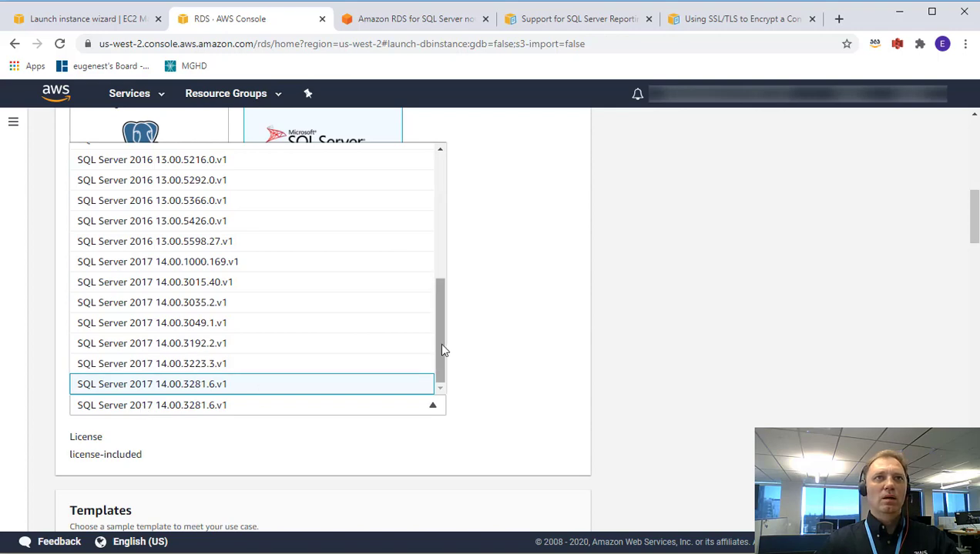
click(204, 412)
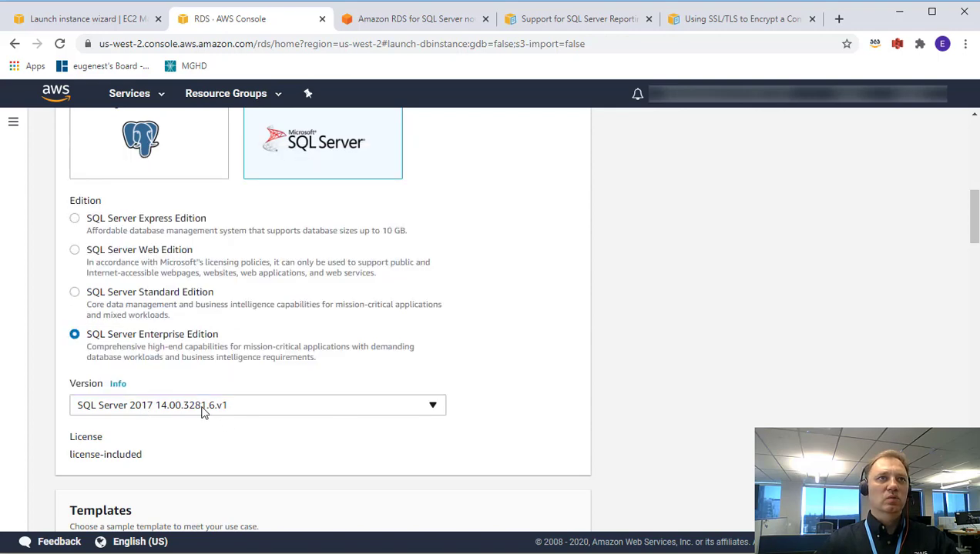
scroll(396, 375, down, 3)
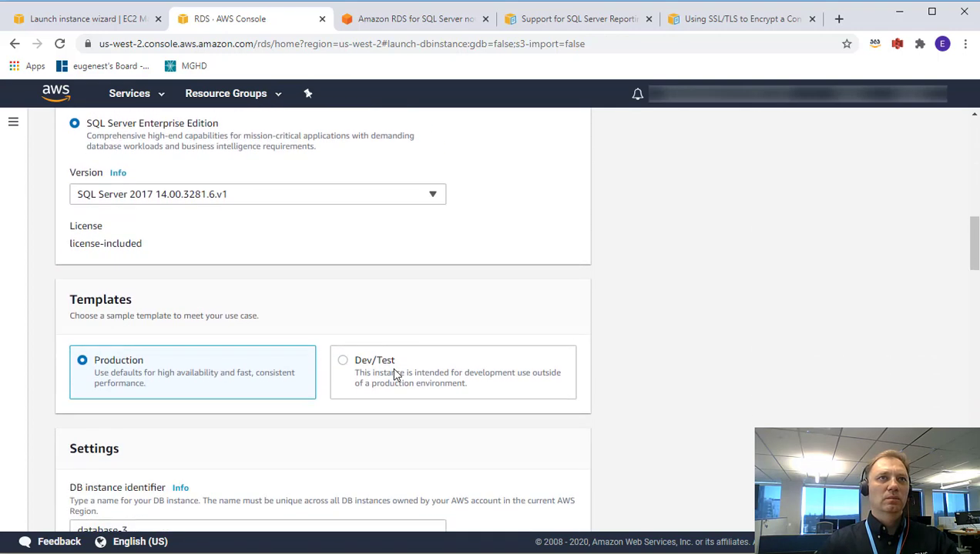
scroll(392, 358, down, 2)
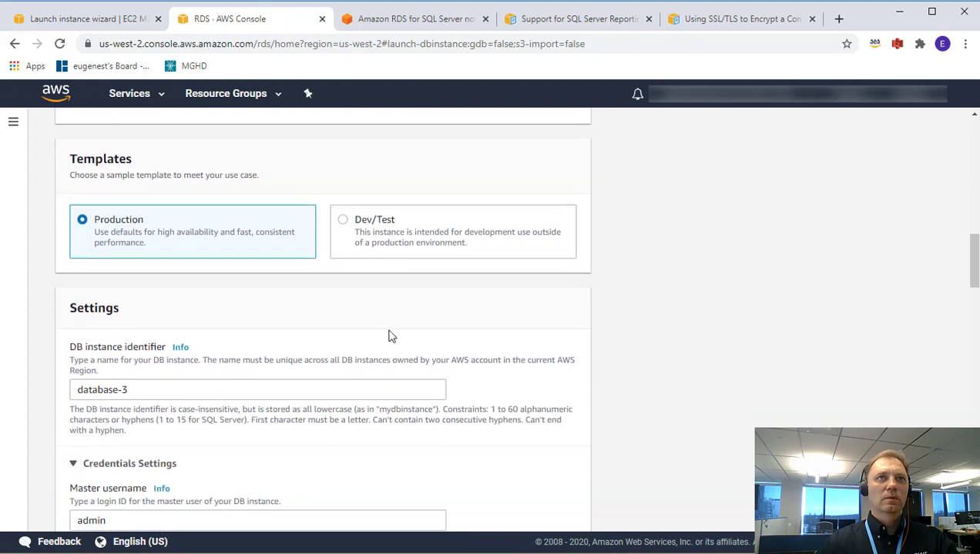
click(343, 223)
scroll(243, 365, down, 1)
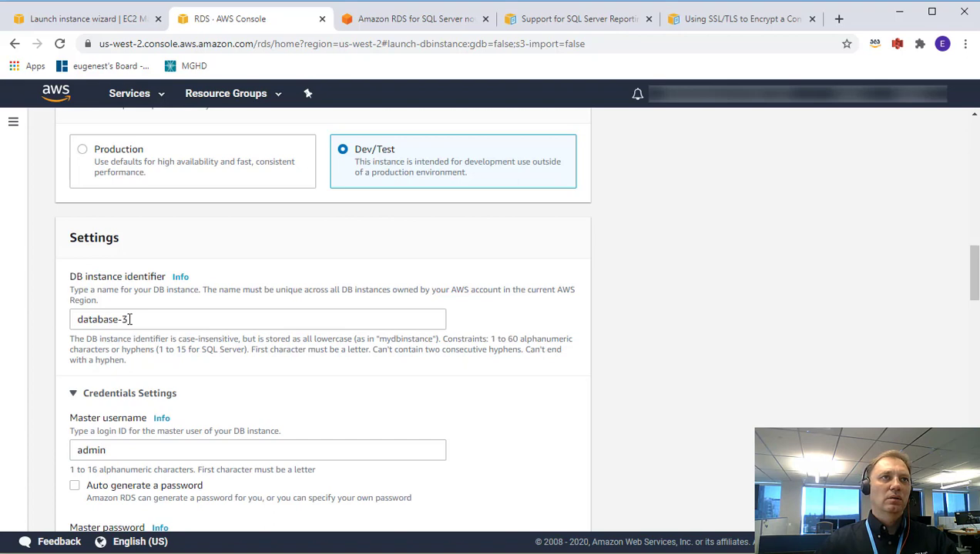
Replace the master username, then enter and confirm the master password.
scroll(167, 378, down, 3)
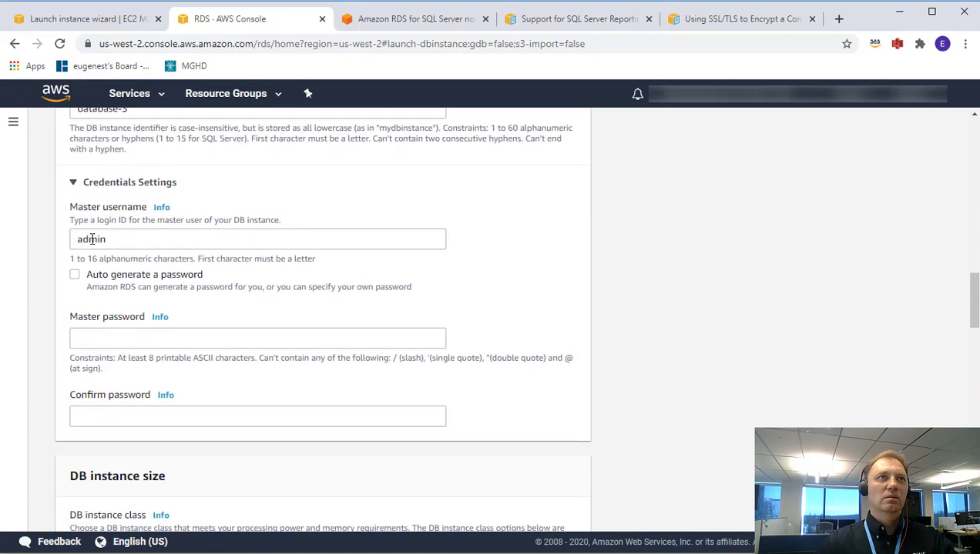
double_click(91, 238)
text(E)
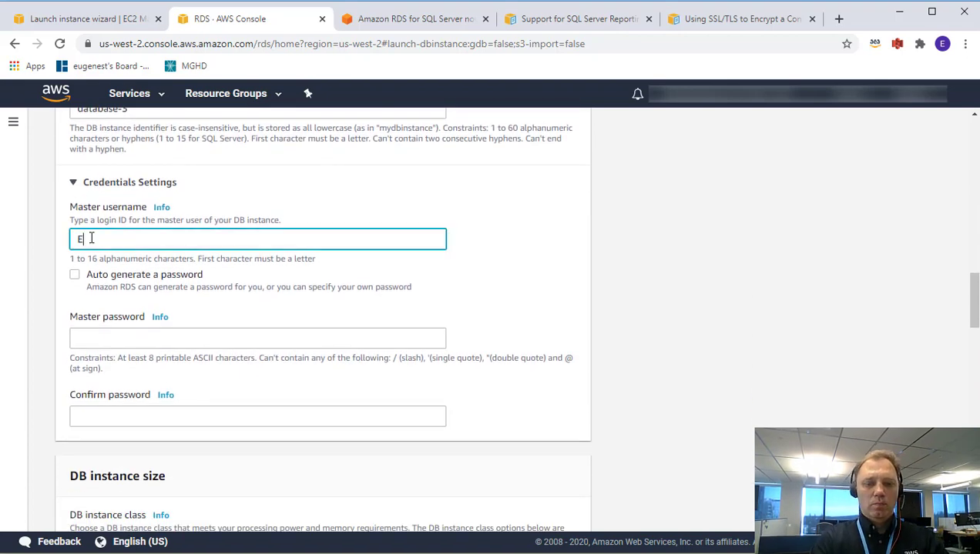
text(ugene)
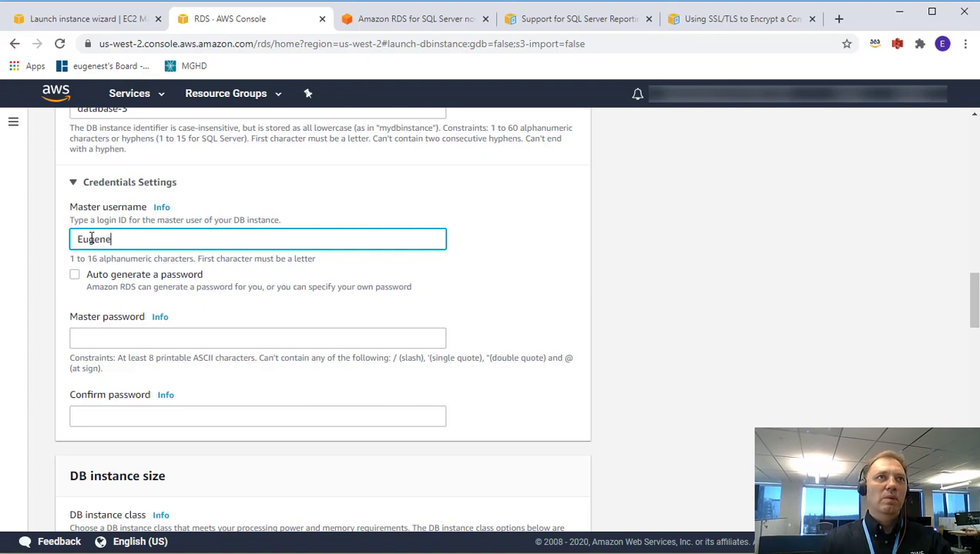
click(112, 333)
text(***)
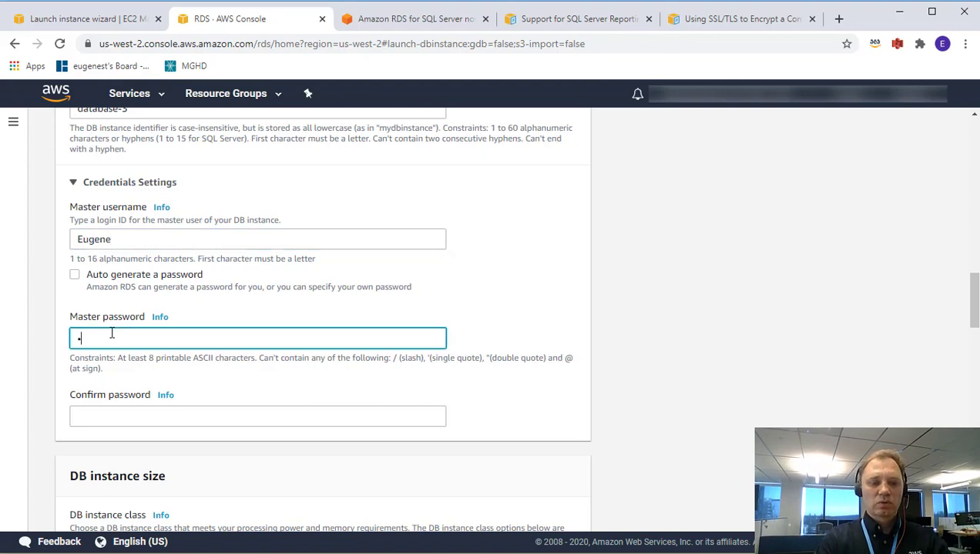
text(**)
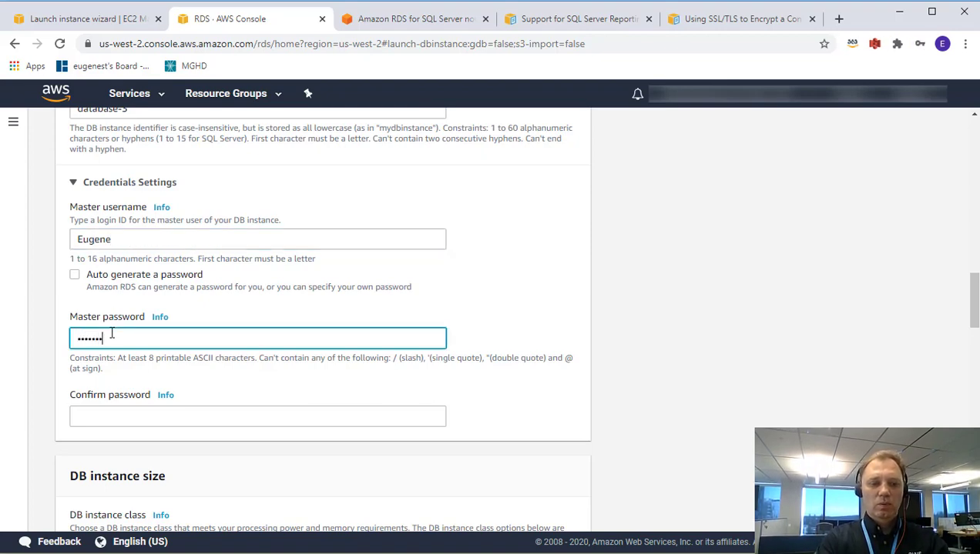
text(****)
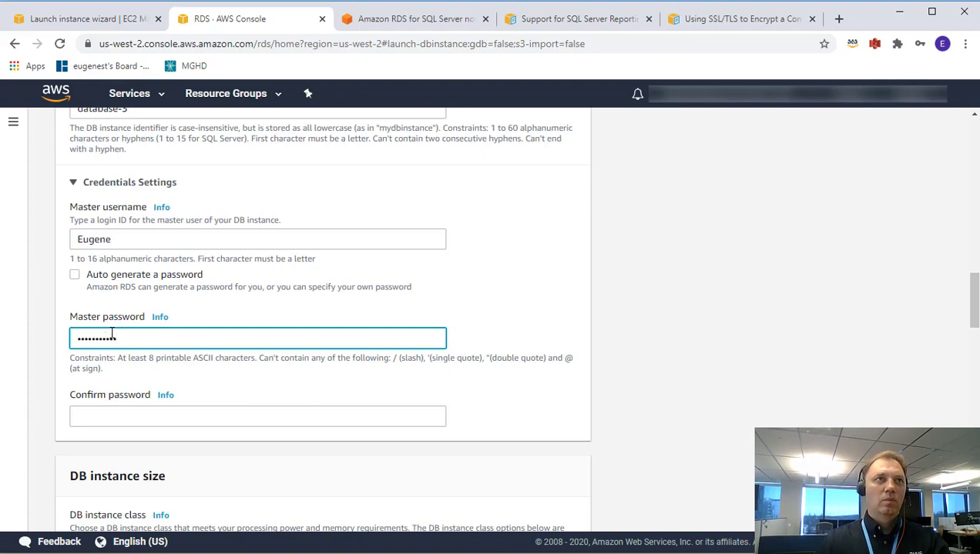
click(96, 420)
text(*)
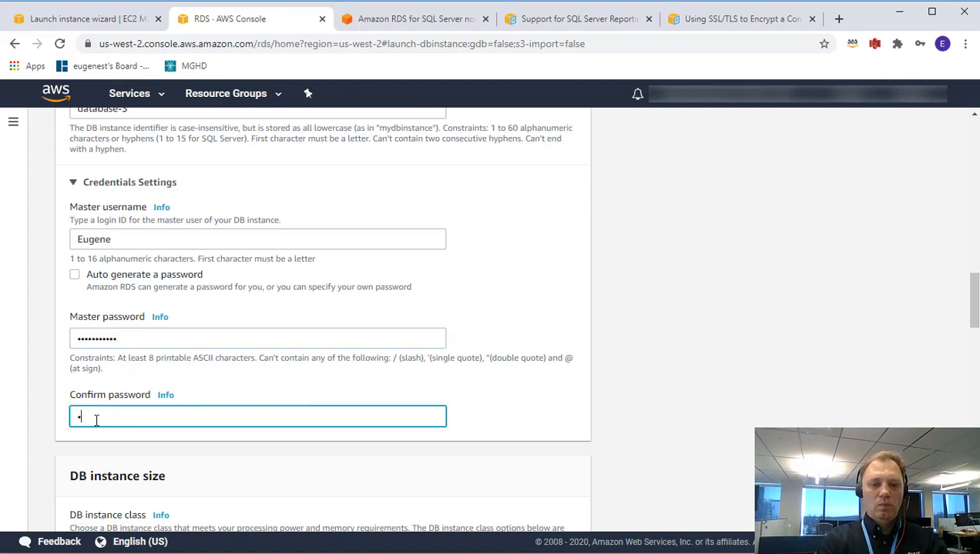
text(******)
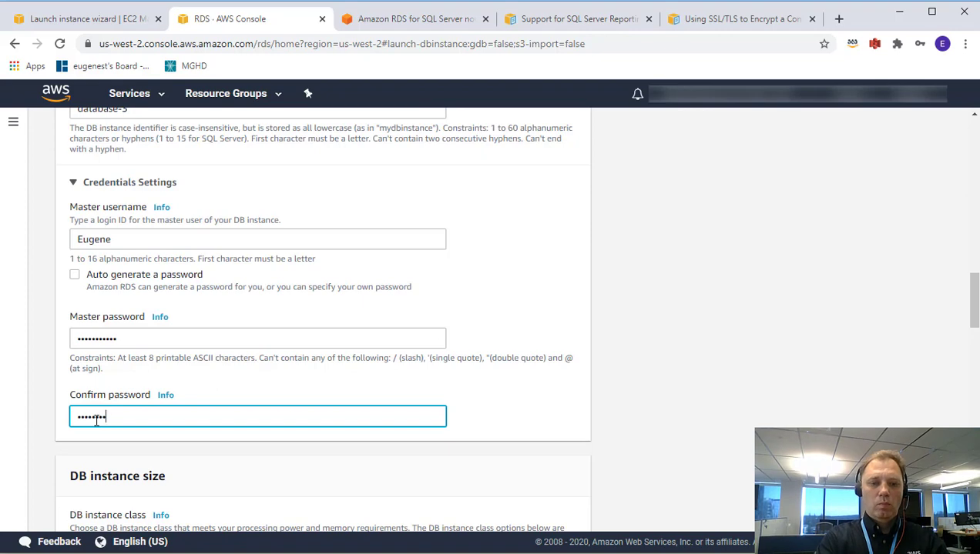
scroll(96, 421, down, 3)
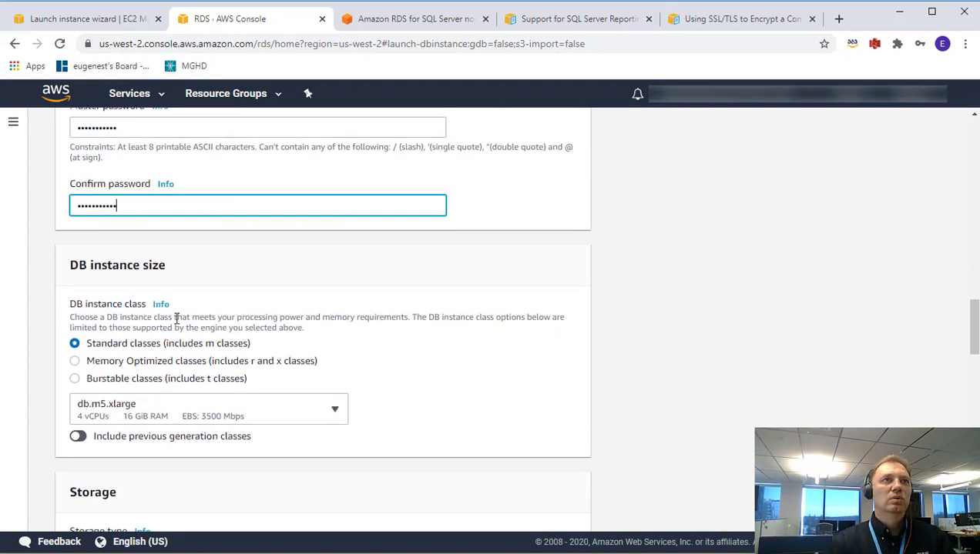
Set allocated storage to 100 GiB and disable storage autoscaling.
scroll(187, 324, down, 3)
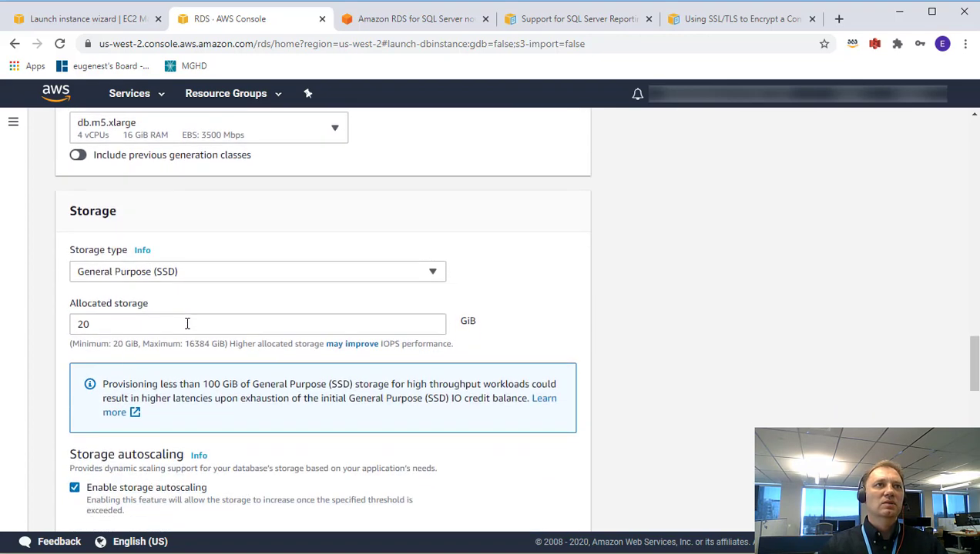
scroll(190, 356, down, 1)
drag(100, 256, 59, 255)
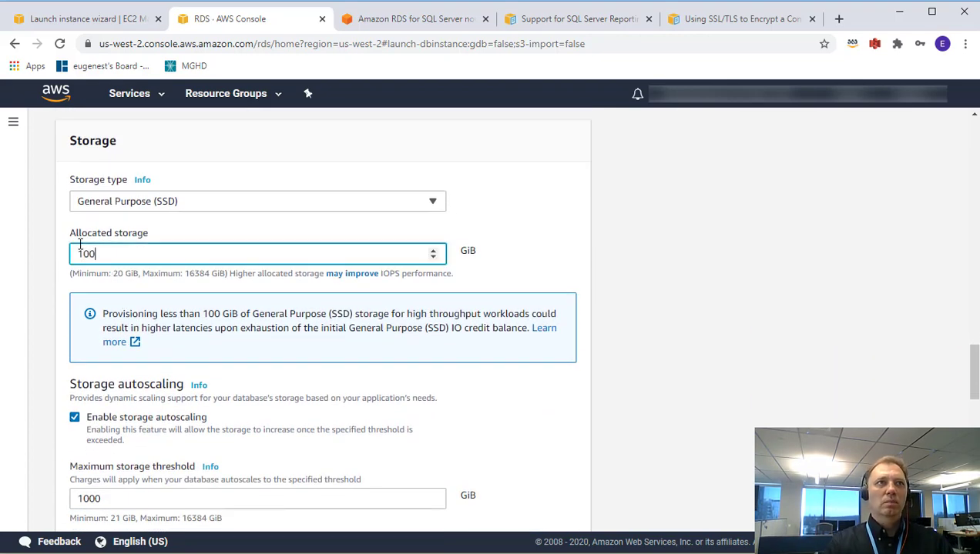
scroll(79, 244, down, 3)
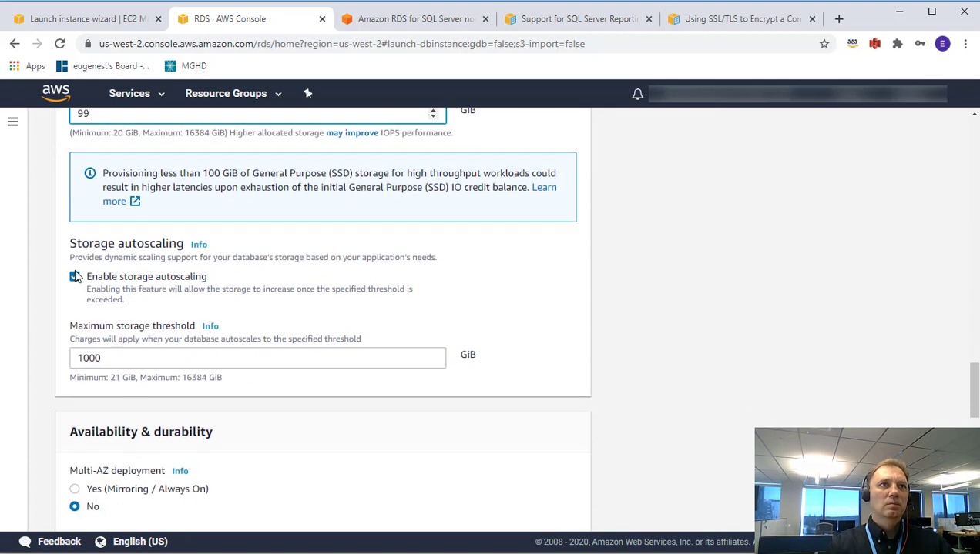
click(75, 278)
scroll(354, 322, down, 2)
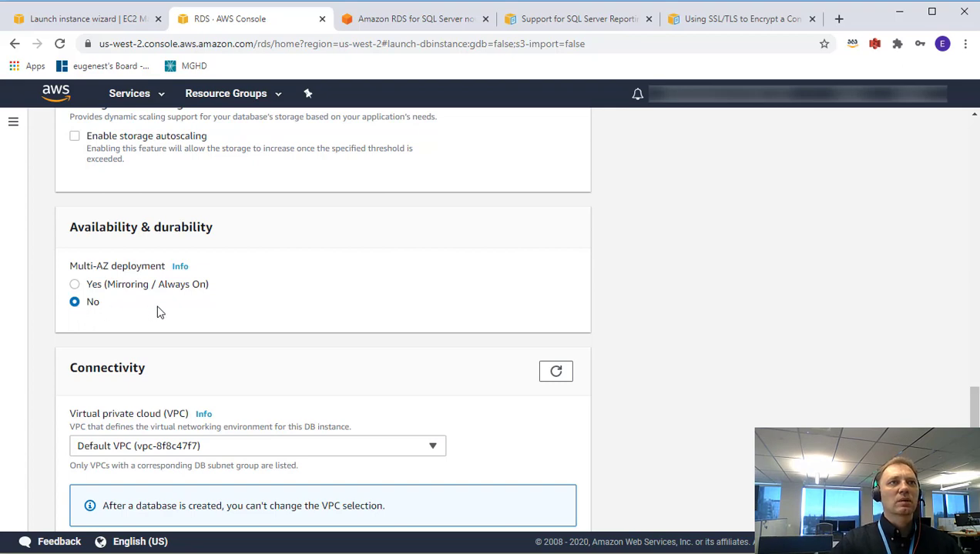
scroll(160, 312, down, 2)
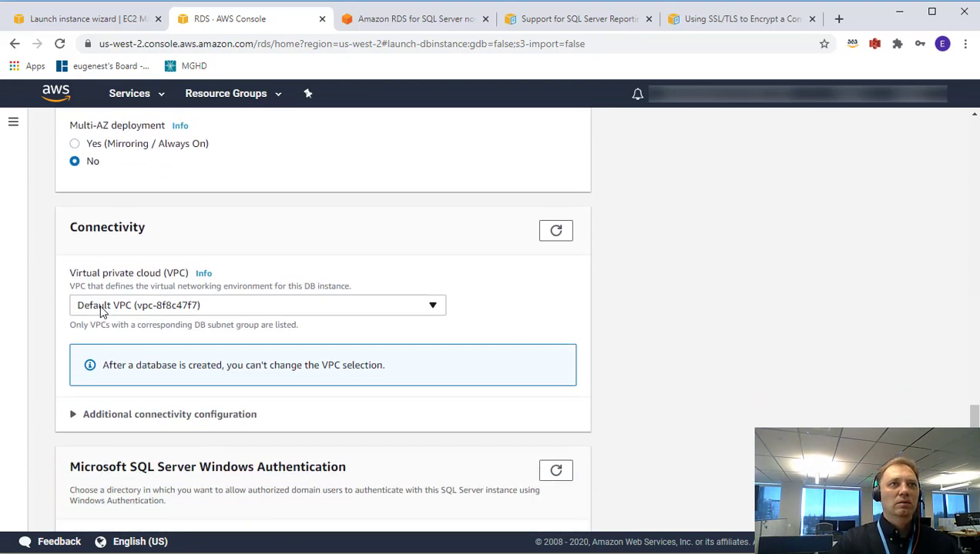
Put the database in the privatesubnetgroup subnet group.
click(140, 417)
scroll(146, 412, down, 3)
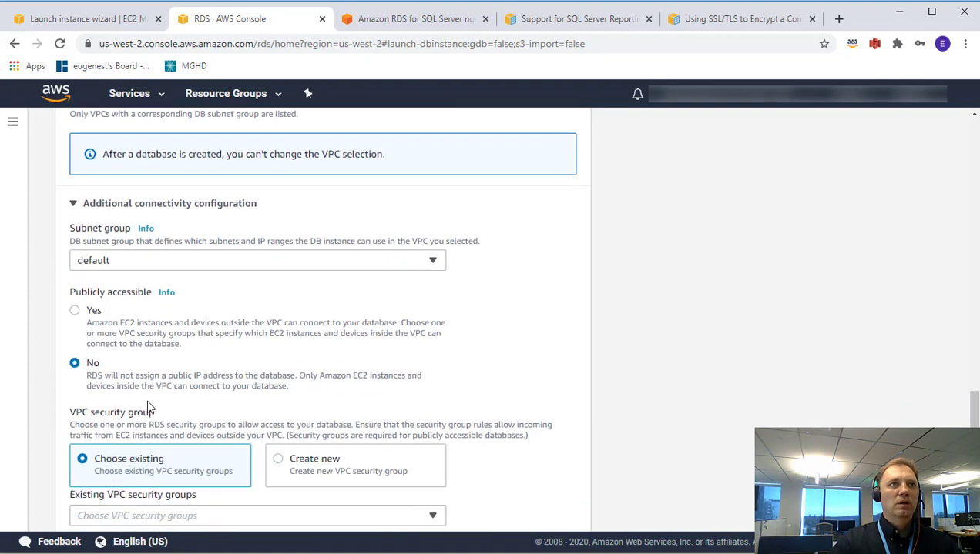
click(121, 262)
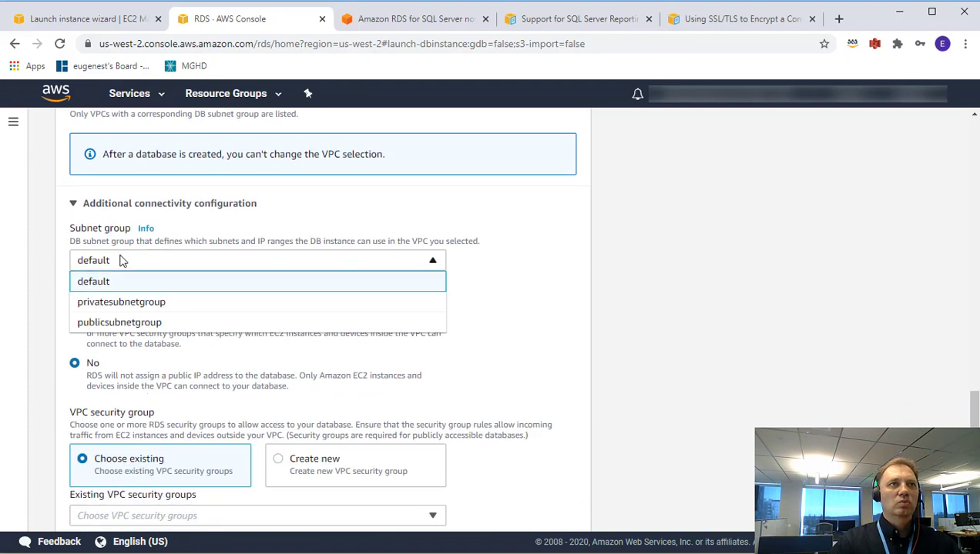
click(135, 303)
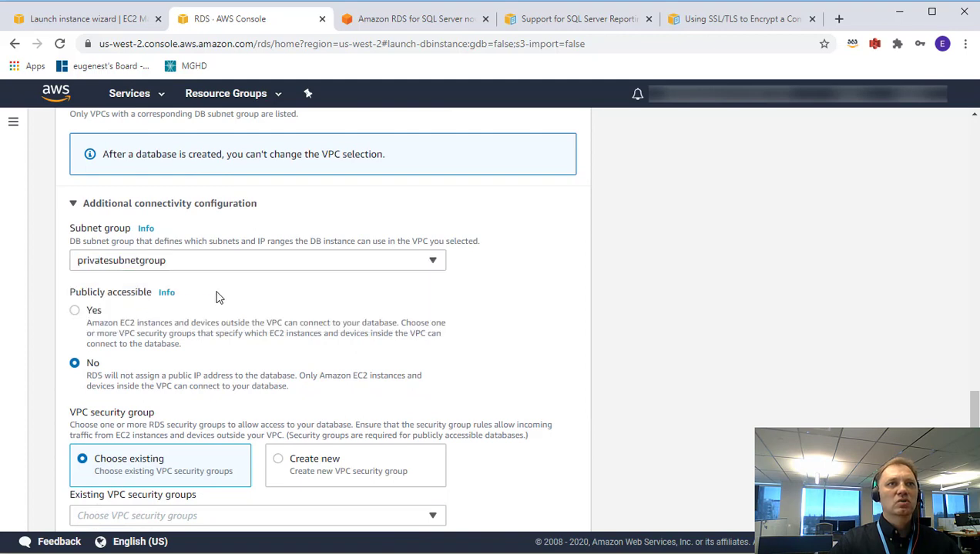
scroll(347, 278, down, 1)
scroll(347, 278, down, 2)
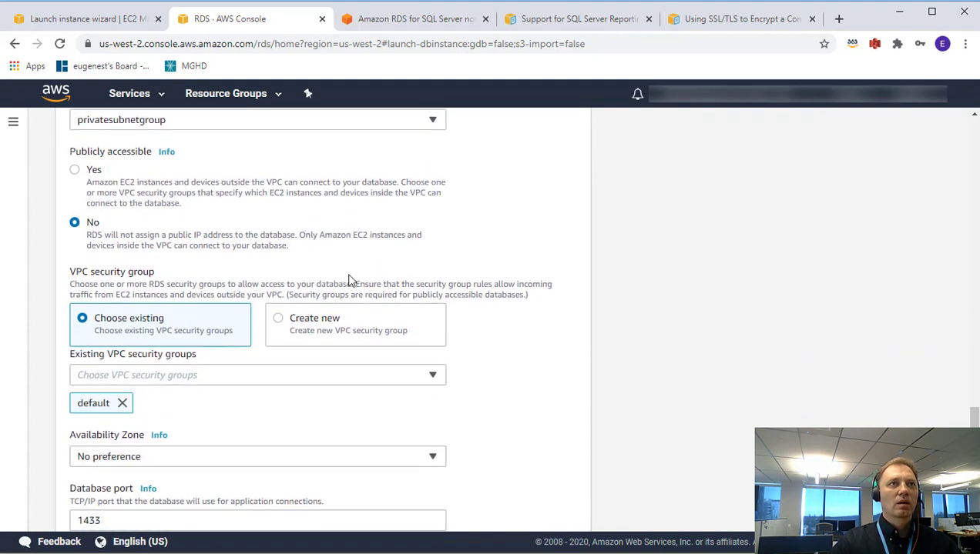
Add the PrivateSQLServerSG security group and remove the default one.
click(237, 377)
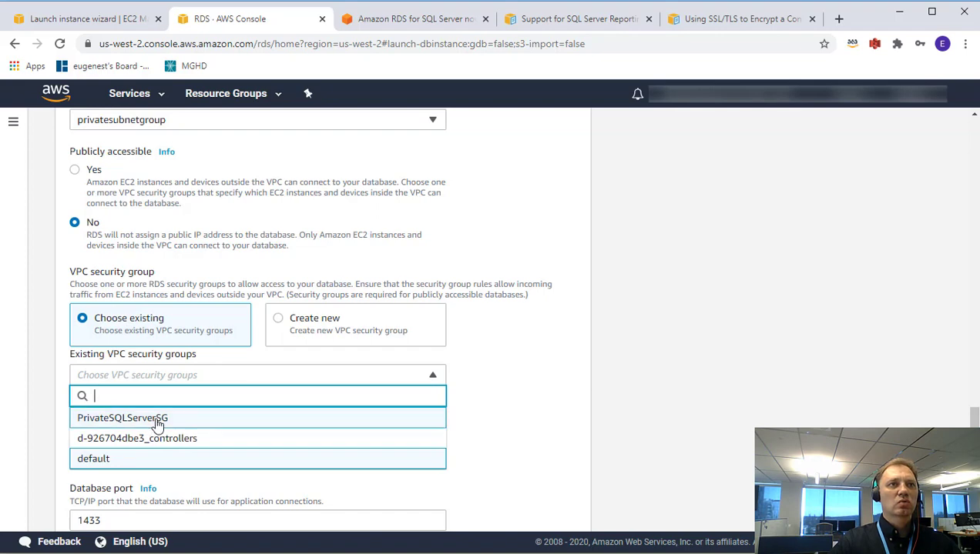
click(518, 396)
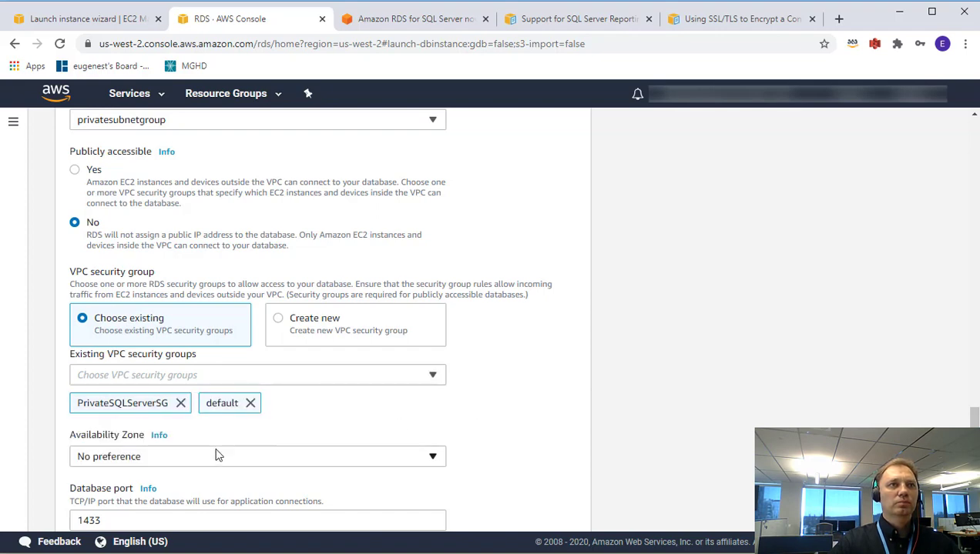
click(249, 403)
scroll(443, 392, down, 3)
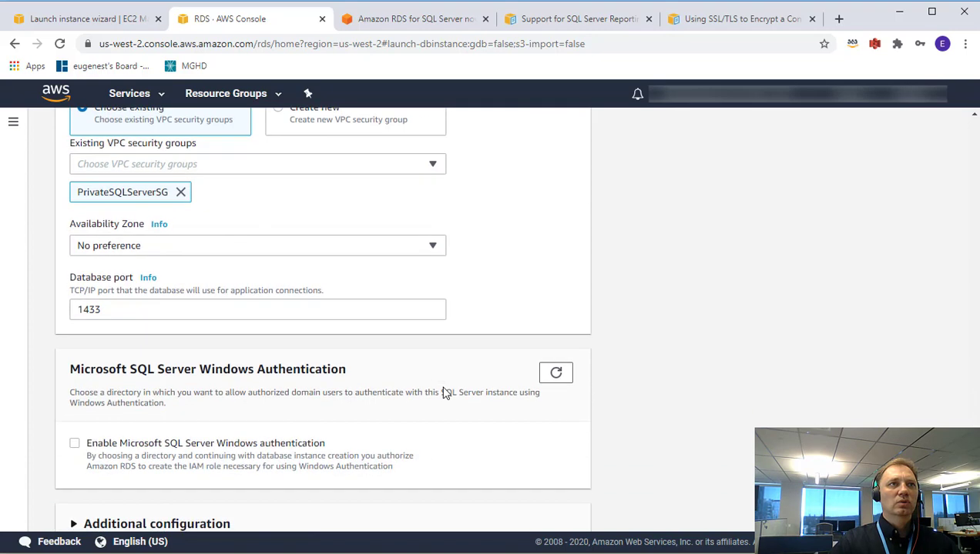
scroll(168, 289, down, 1)
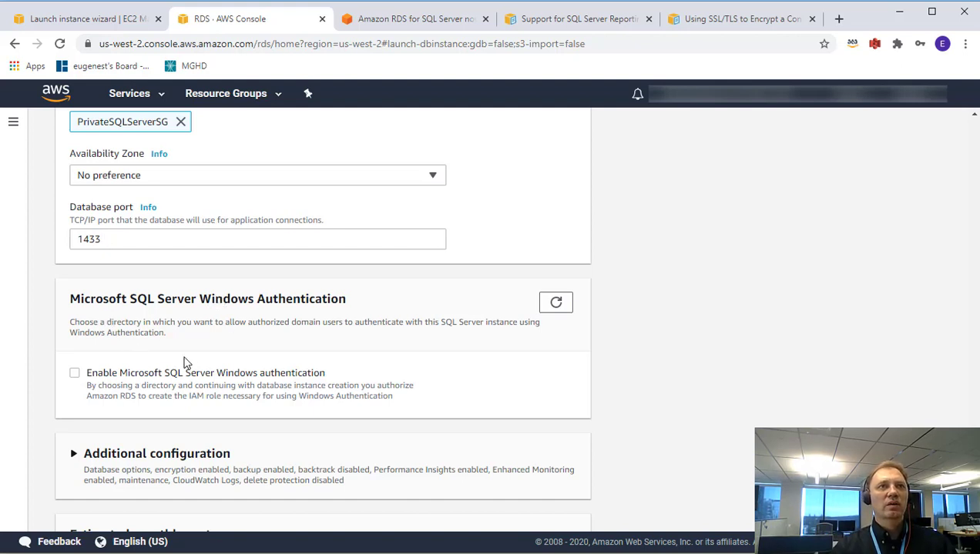
Enable SQL Server Windows authentication using the mycorp2.com directory.
click(74, 374)
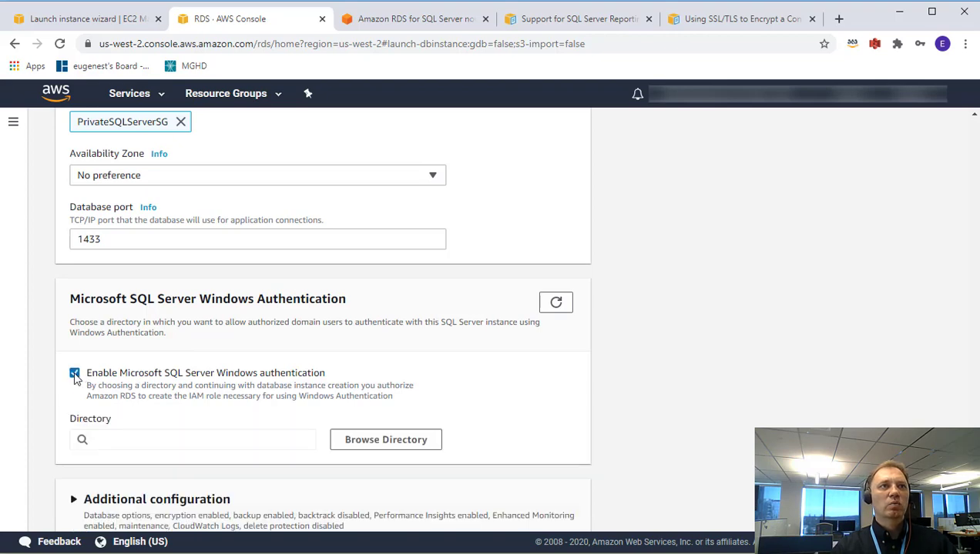
scroll(303, 274, down, 1)
click(393, 371)
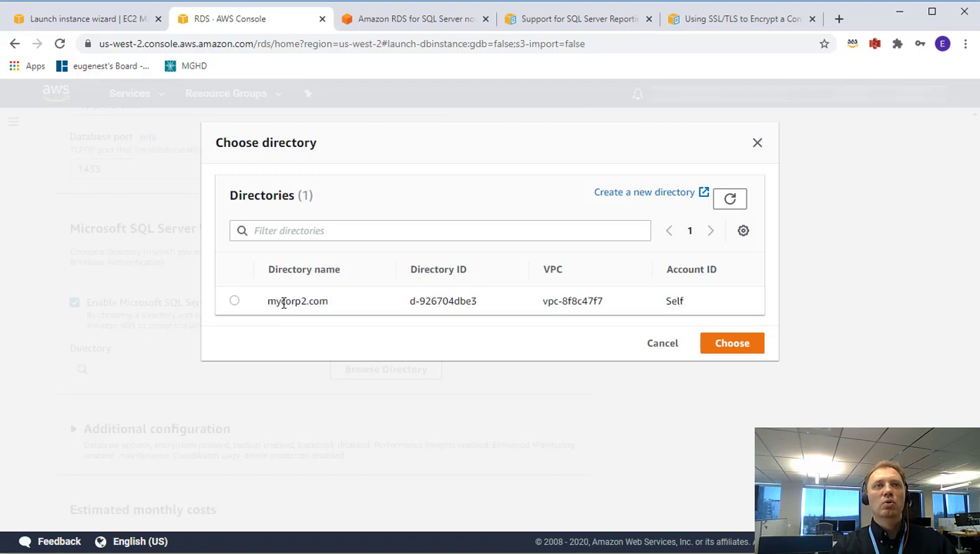
click(234, 301)
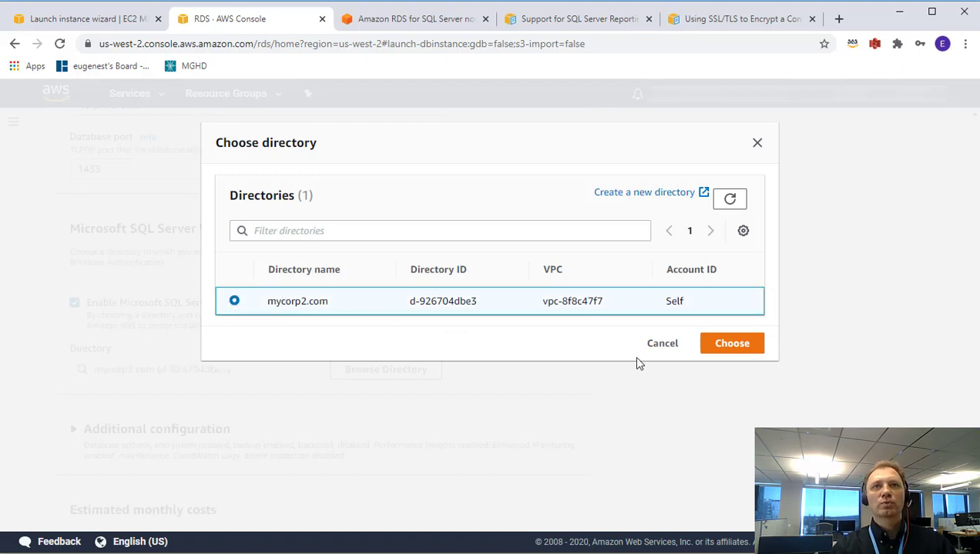
click(737, 344)
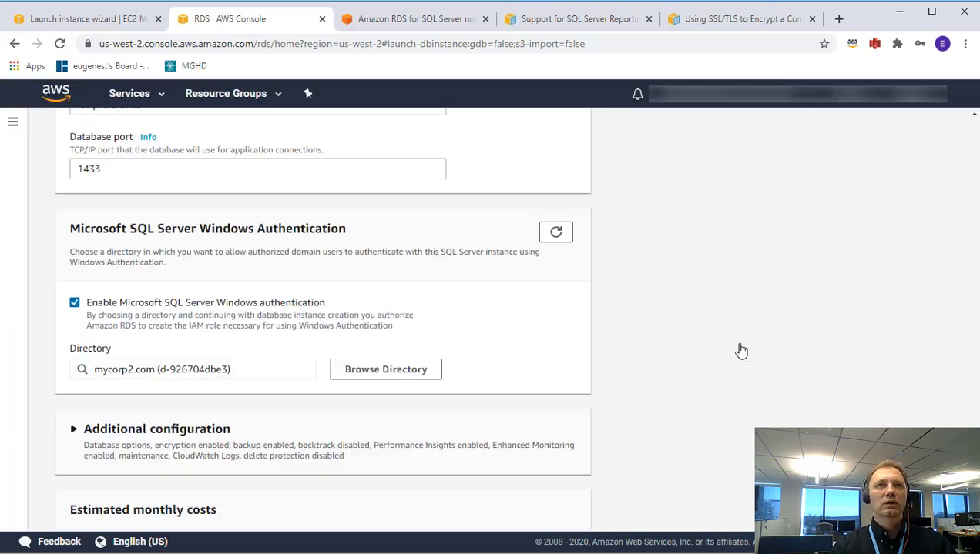
scroll(287, 392, down, 2)
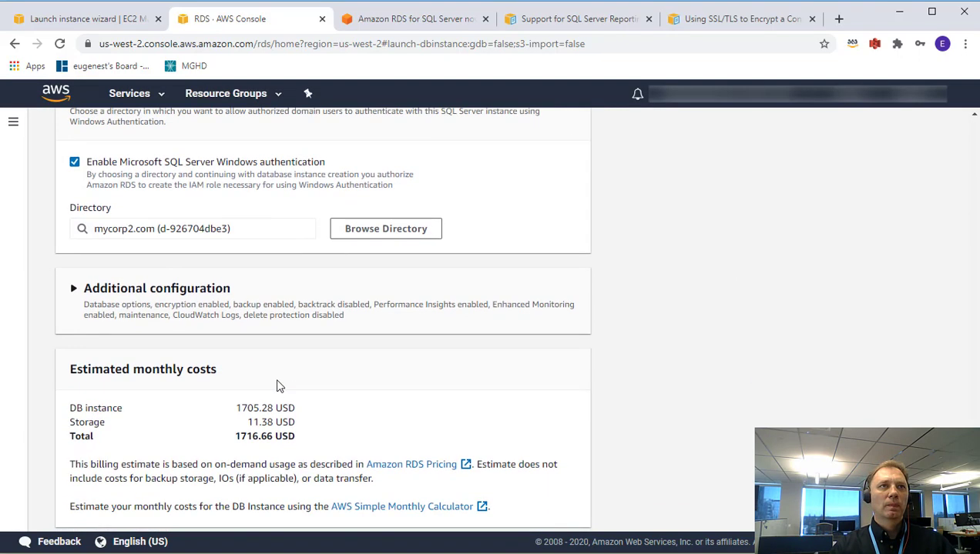
Assign the ssrsenabled option group under Additional configuration.
click(75, 288)
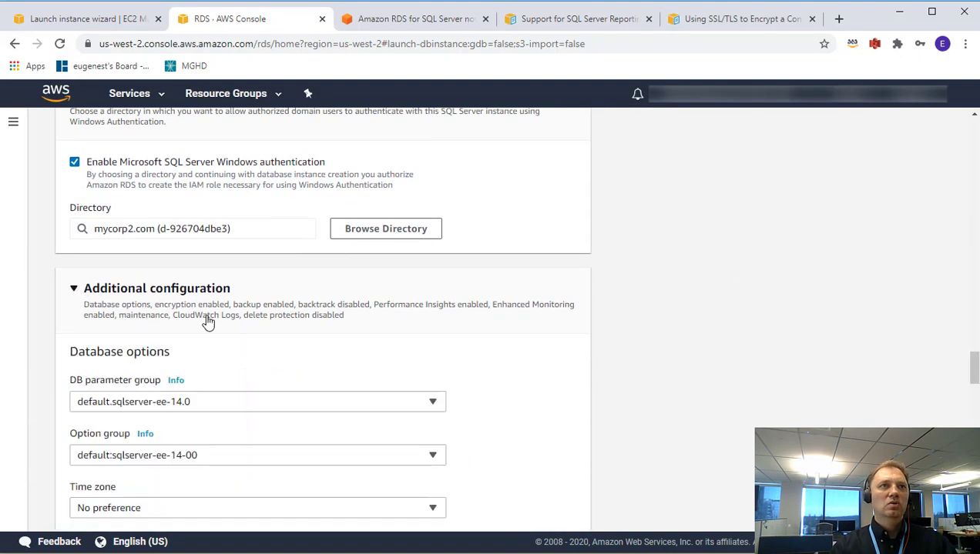
scroll(207, 321, down, 3)
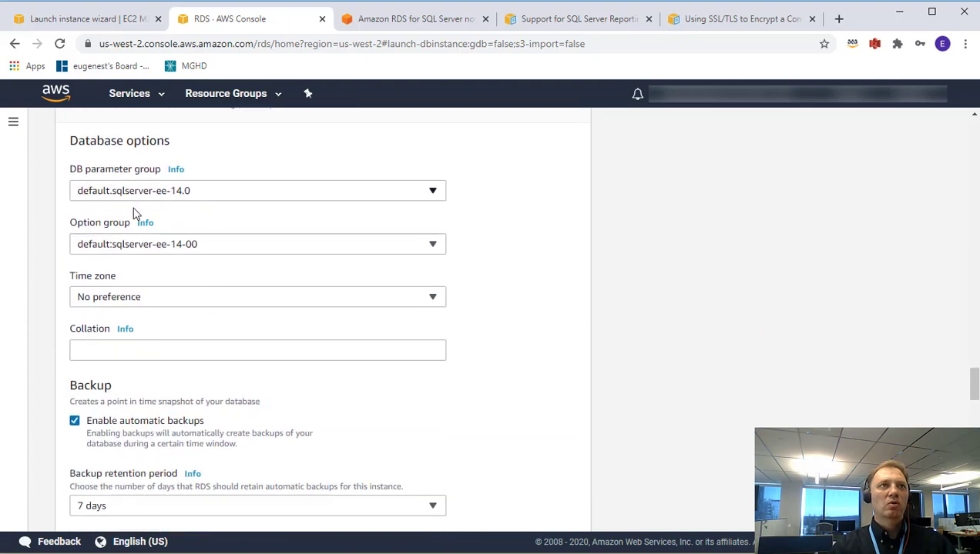
click(140, 252)
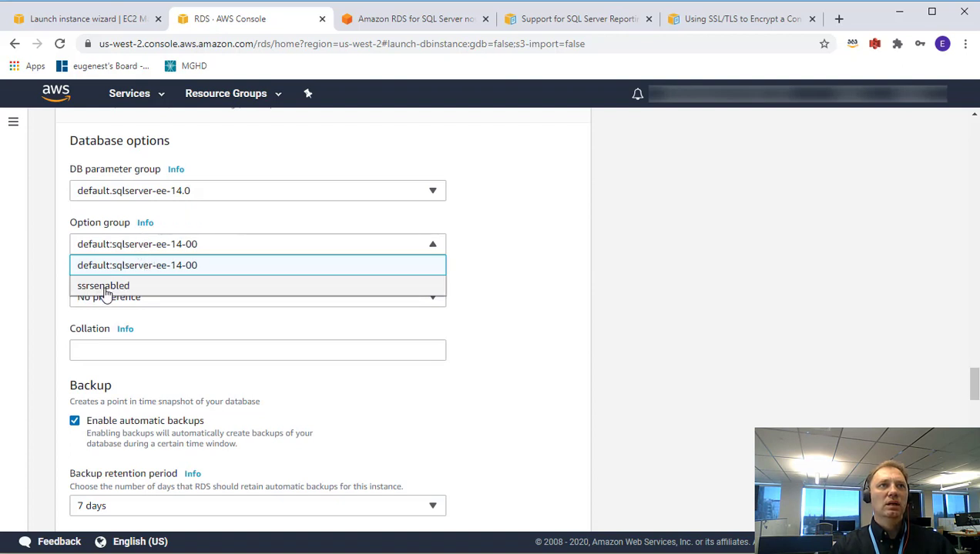
click(102, 287)
Launch creation of the new SQL Server database.
scroll(194, 301, down, 5)
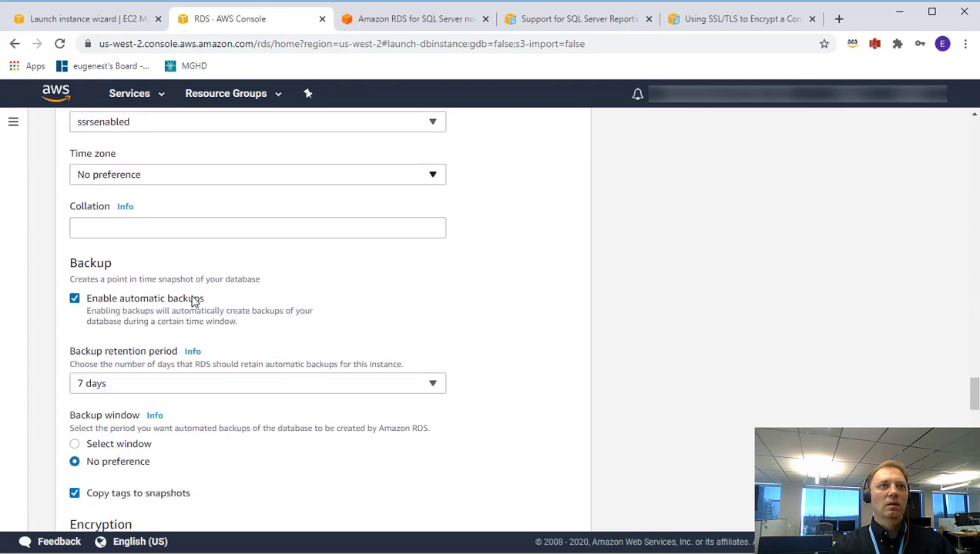
scroll(194, 301, down, 6)
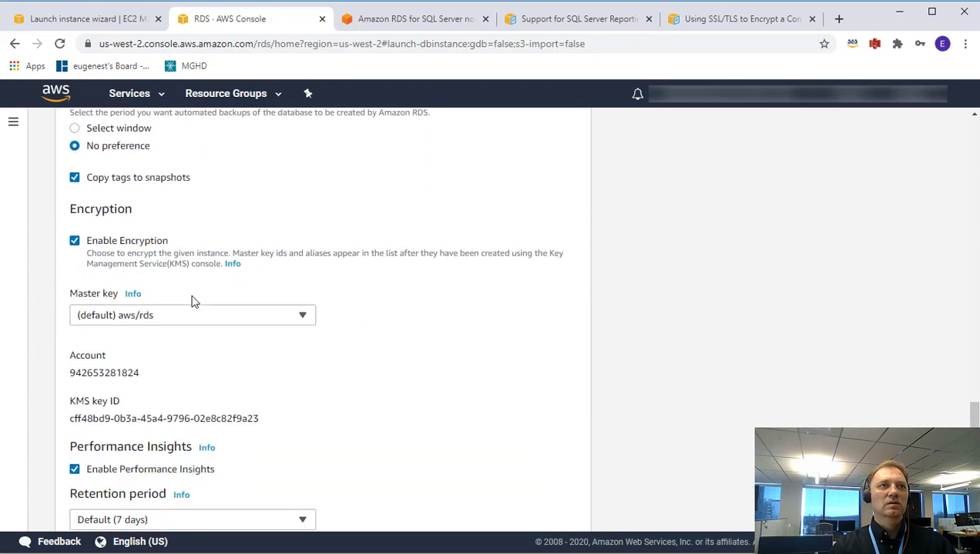
scroll(193, 296, down, 10)
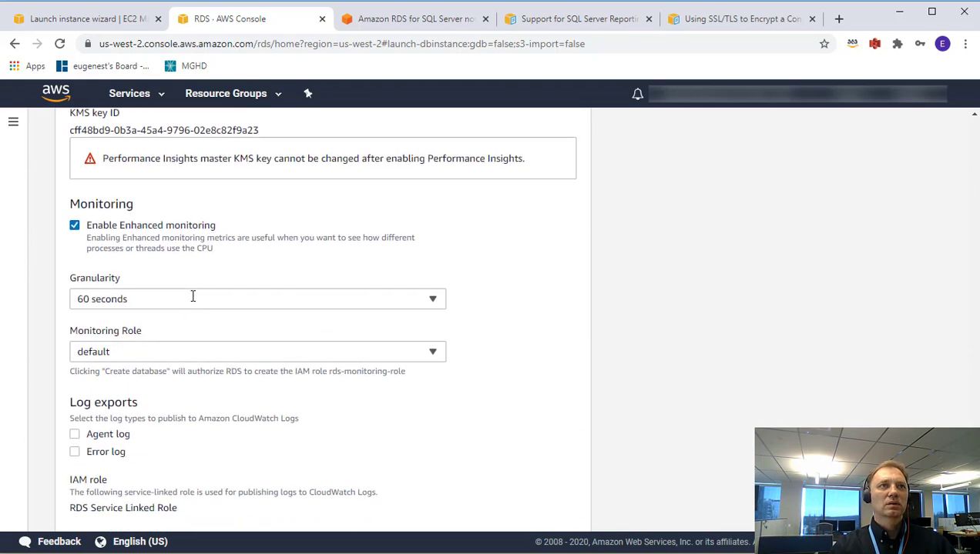
scroll(193, 298, down, 2)
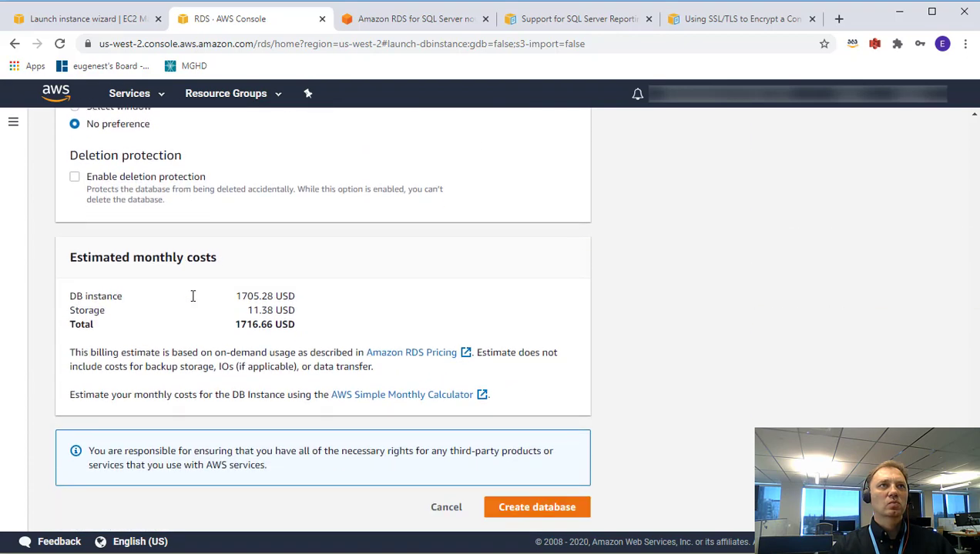
scroll(193, 297, up, 2)
scroll(192, 297, down, 2)
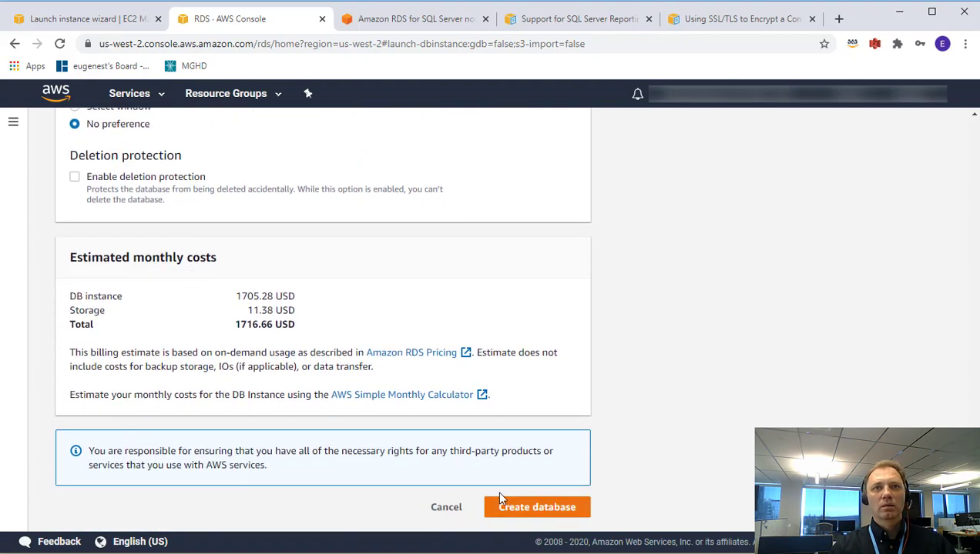
click(514, 510)
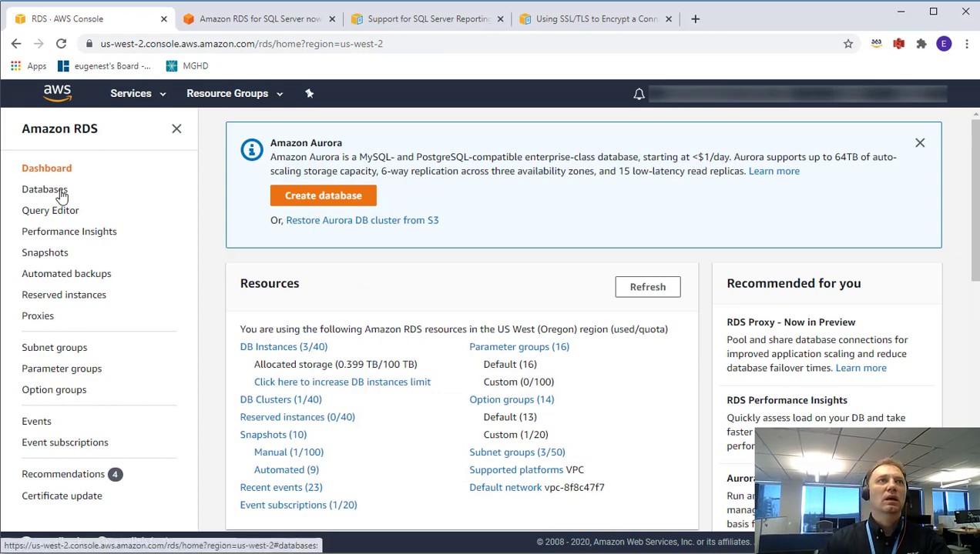
Open database-3 from the RDS Databases list and view its endpoint and port 1433.
click(62, 193)
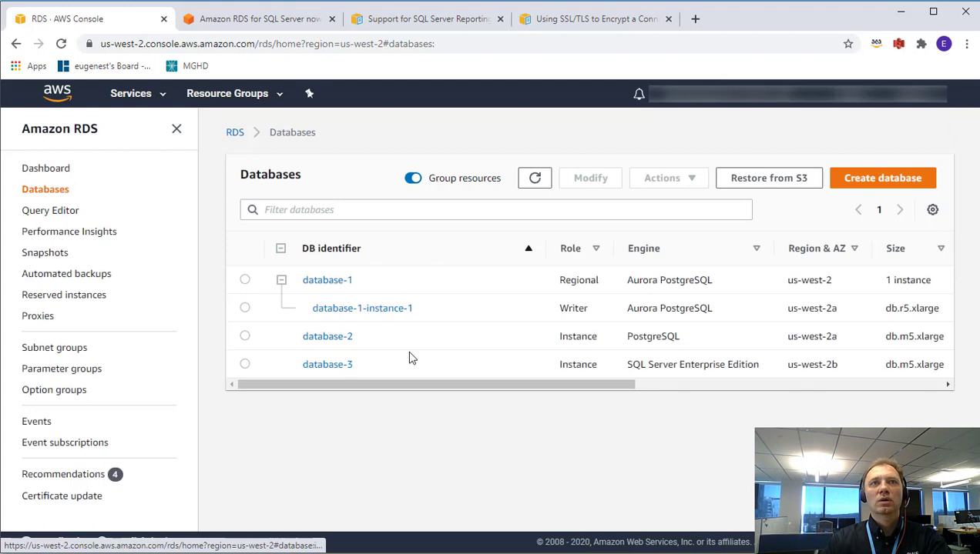
drag(397, 391, 520, 389)
drag(646, 389, 317, 385)
click(319, 368)
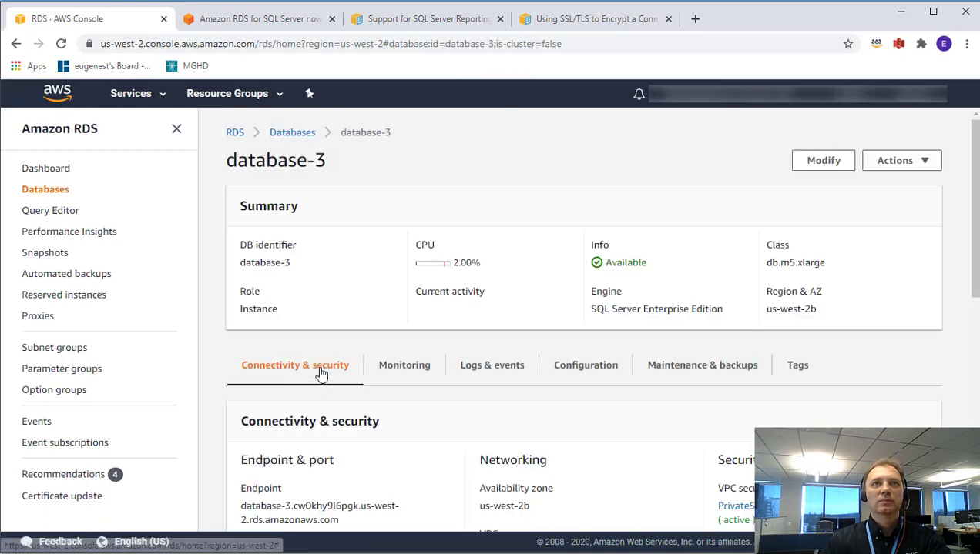
scroll(412, 476, down, 4)
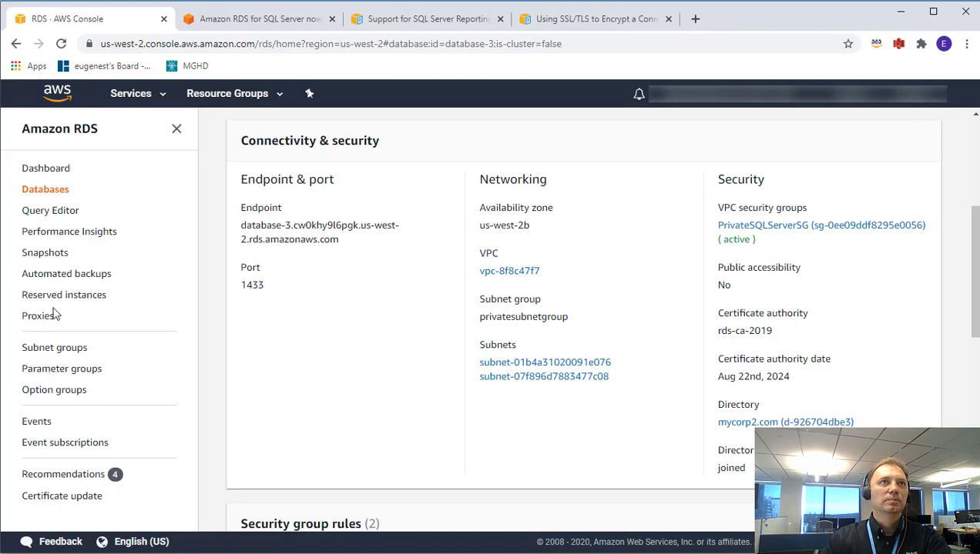
click(135, 94)
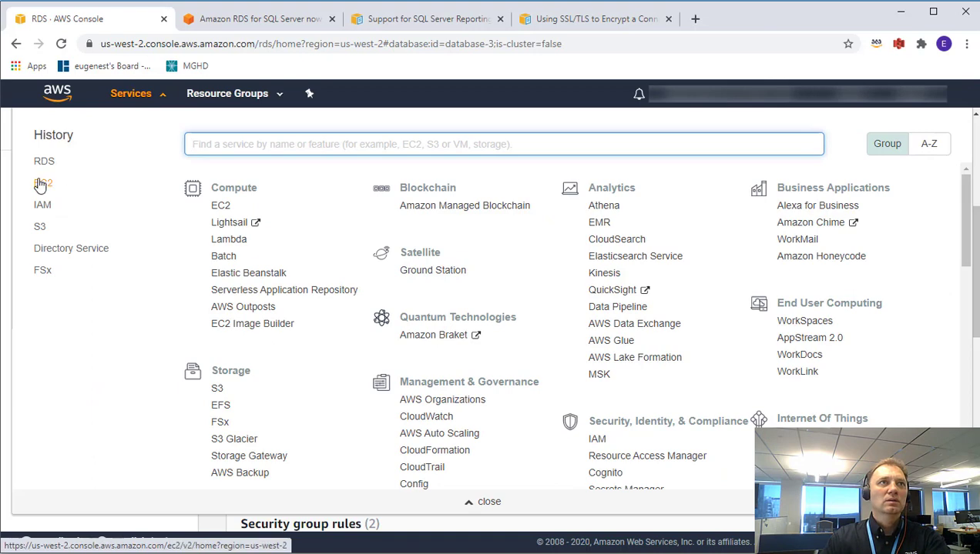
Select the SSRS Client instance among running EC2 instances and copy its private IP address.
click(40, 185)
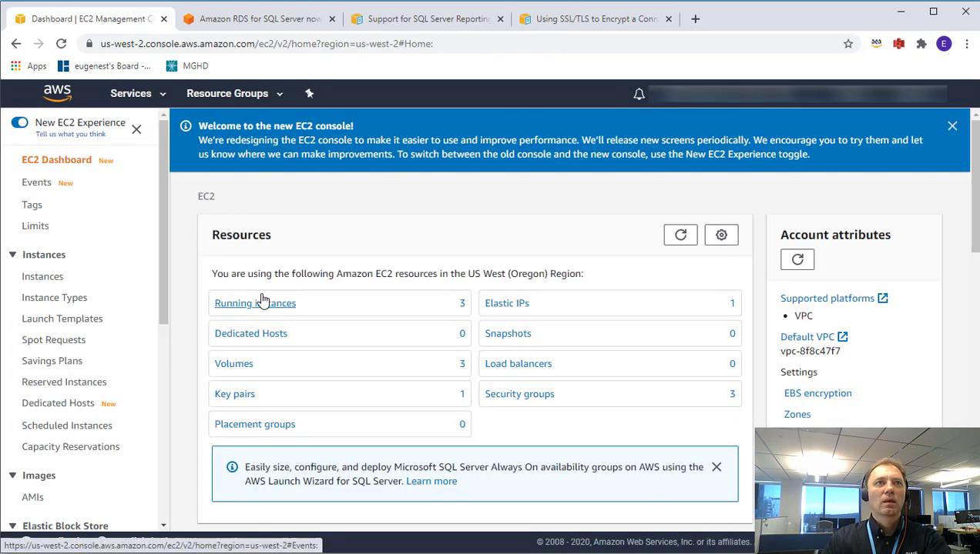
click(261, 306)
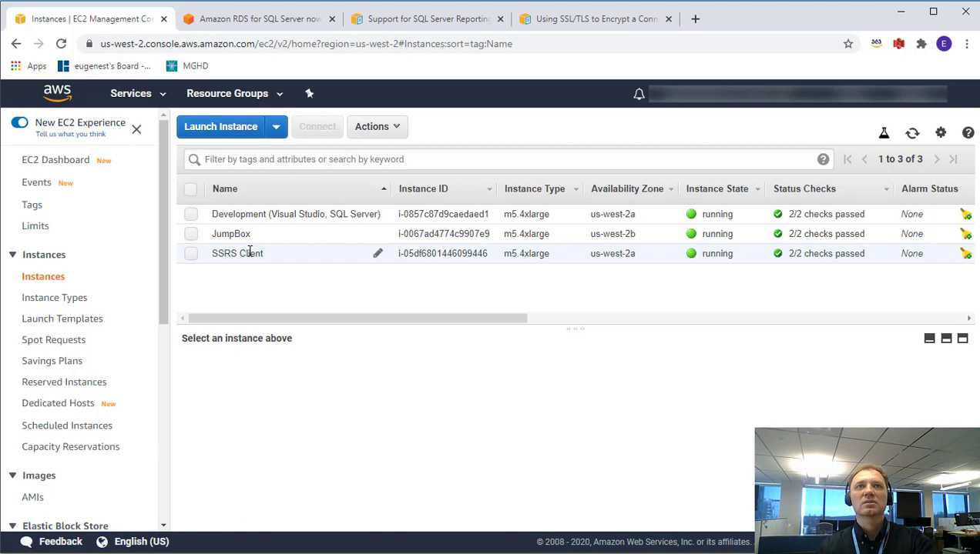
click(251, 254)
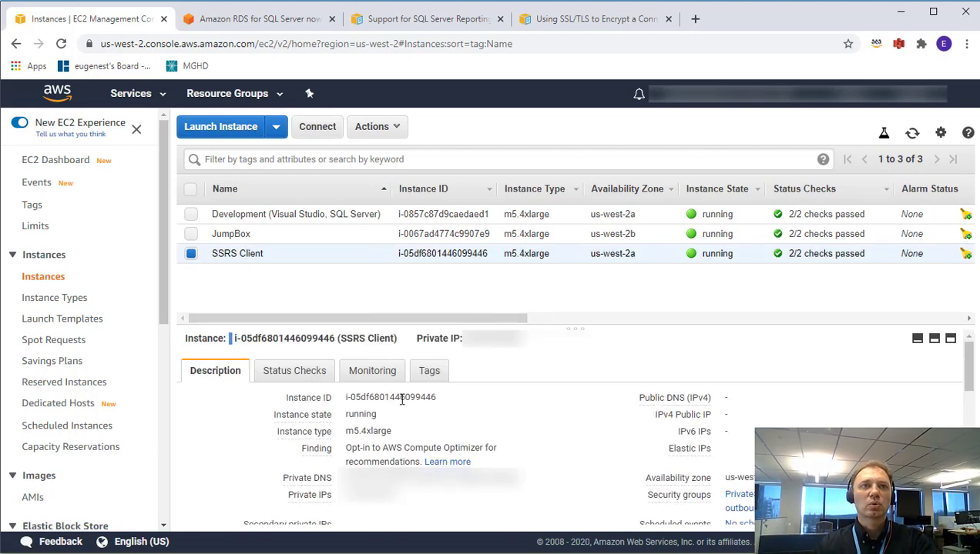
click(400, 497)
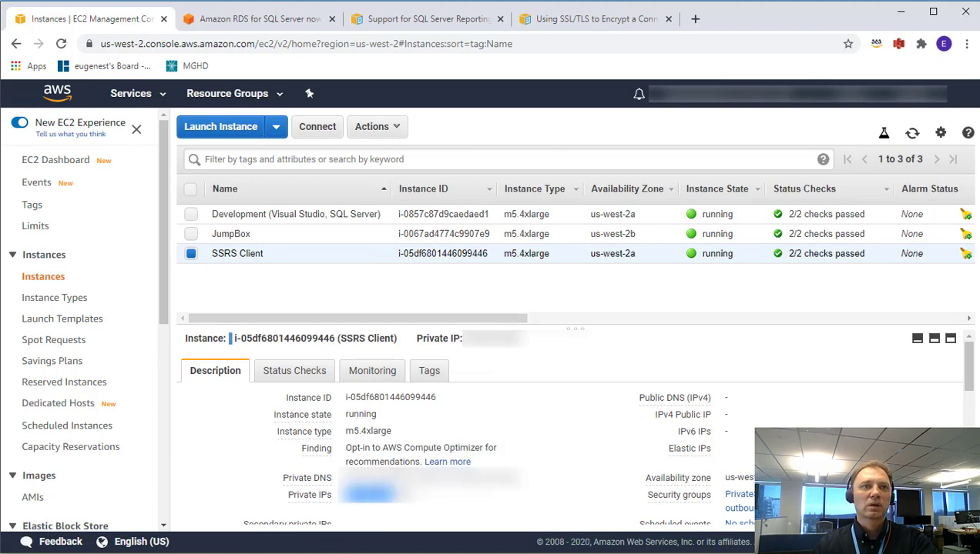
key(alt+Tab)
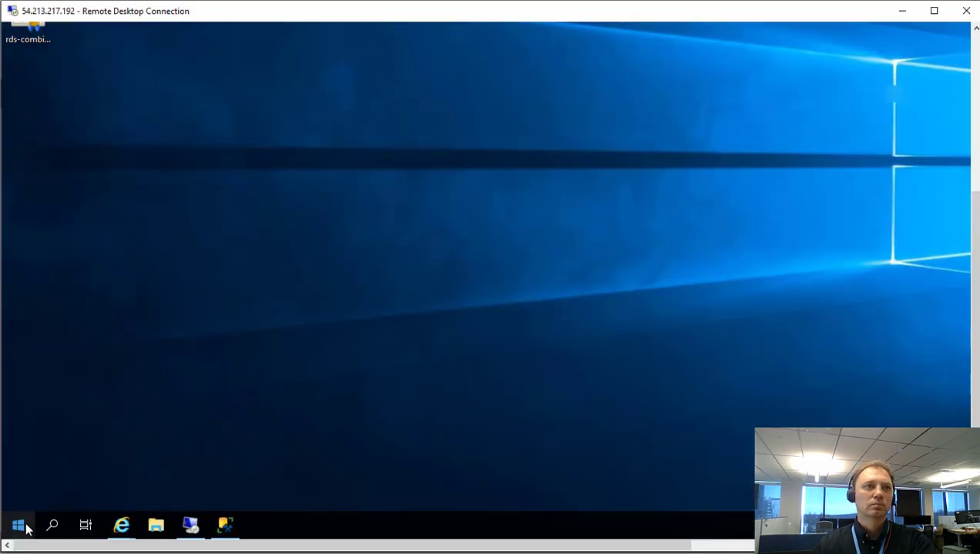
Connect to the nested 172.31.25.0 remote session and maximize it to full screen.
click(18, 526)
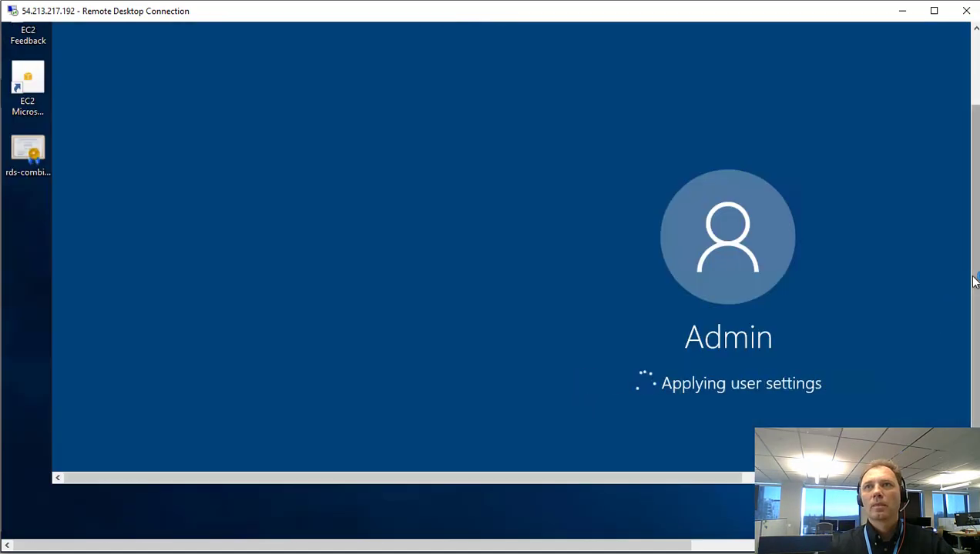
drag(973, 280, 975, 212)
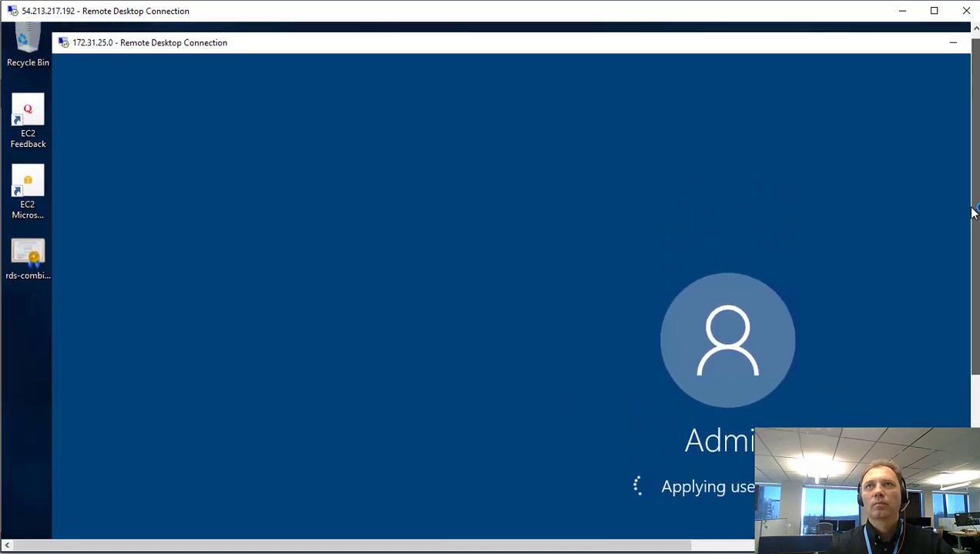
drag(582, 52, 539, 38)
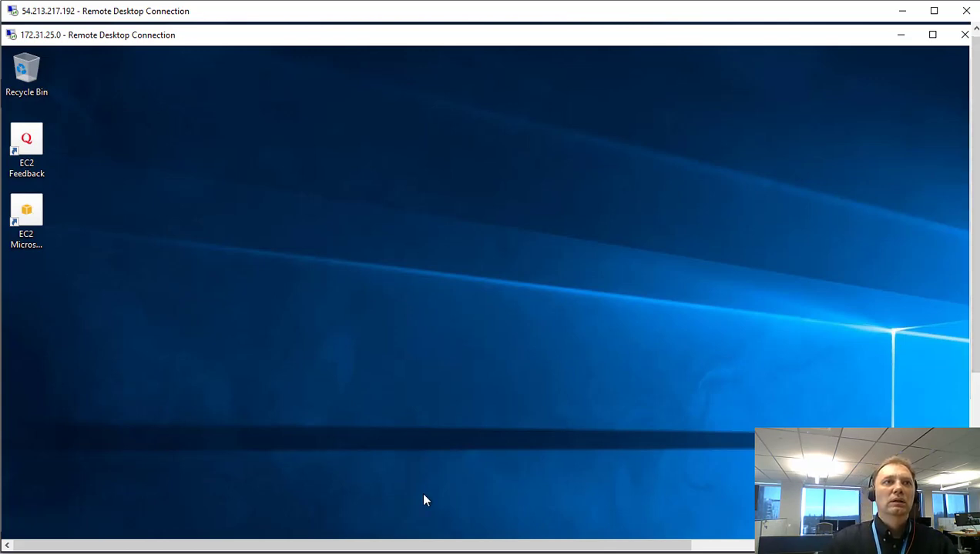
drag(975, 300, 974, 392)
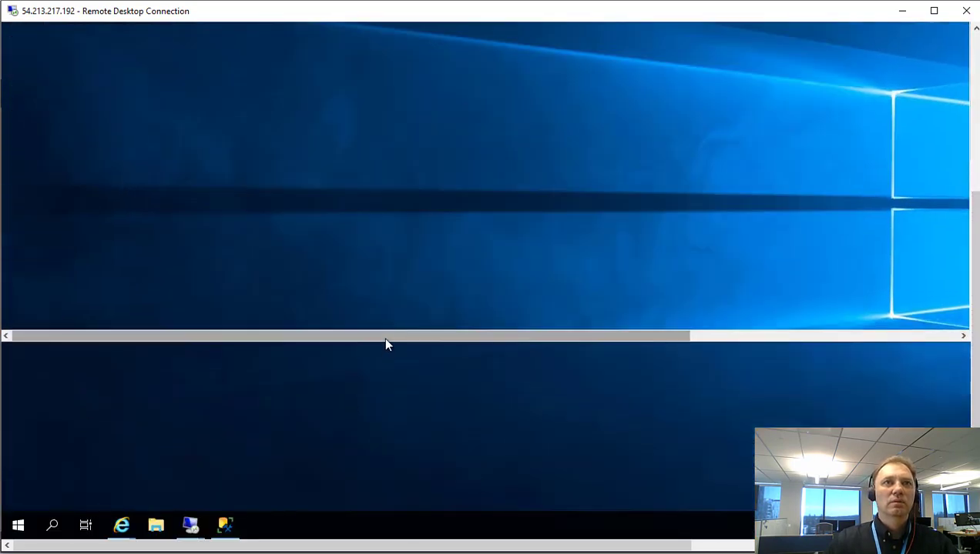
drag(385, 339, 293, 536)
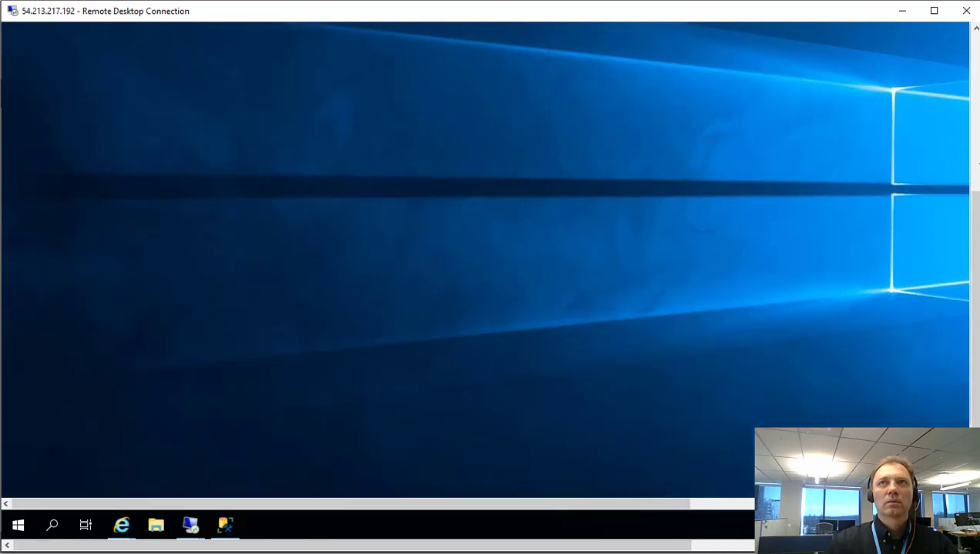
drag(974, 308, 974, 362)
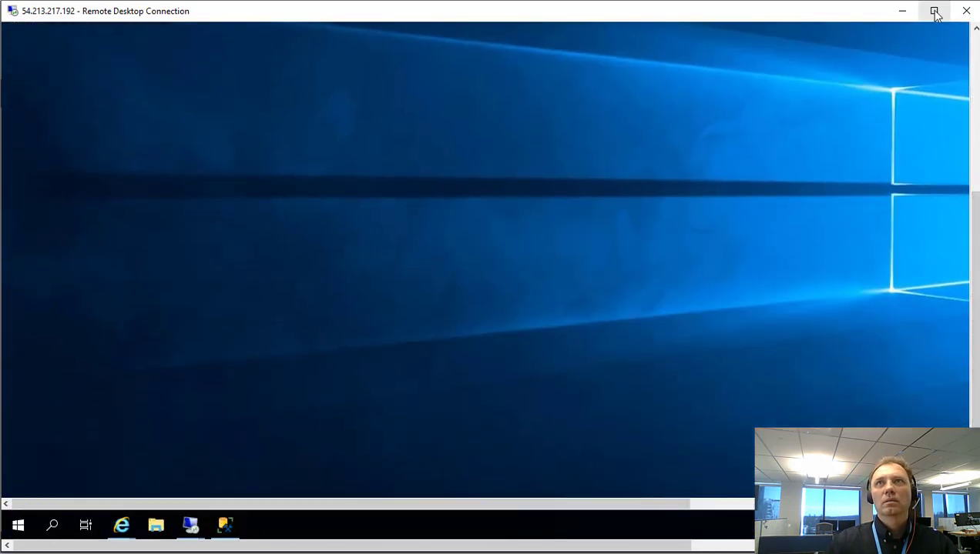
drag(974, 308, 974, 158)
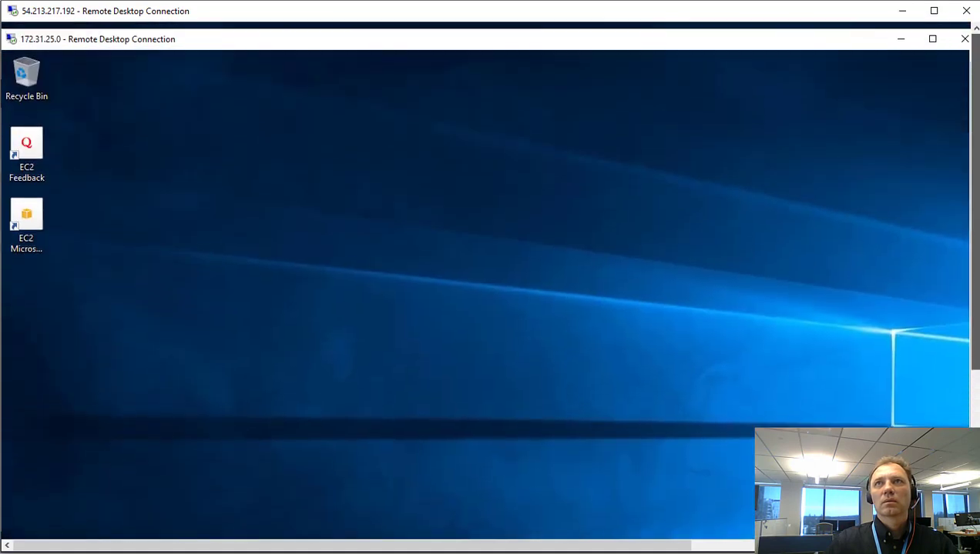
click(932, 38)
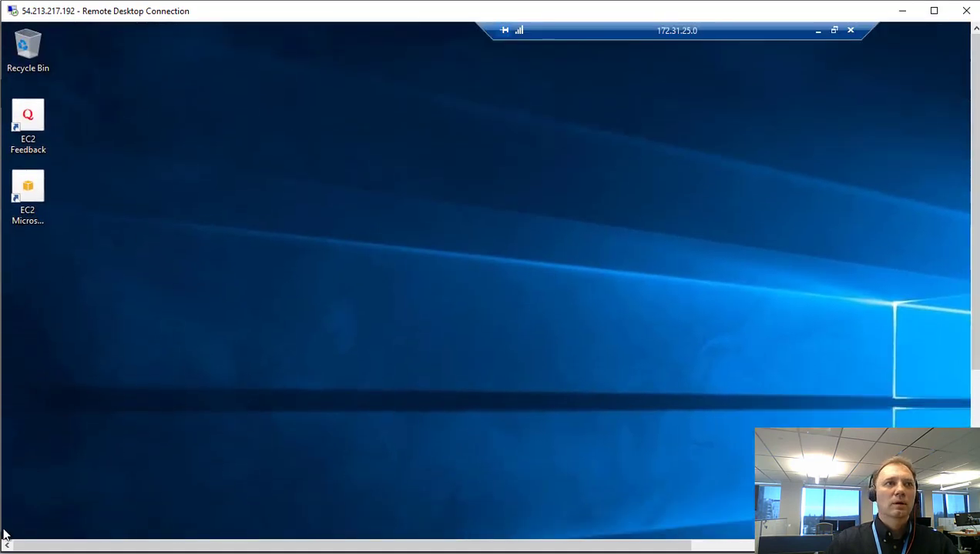
drag(969, 248, 969, 397)
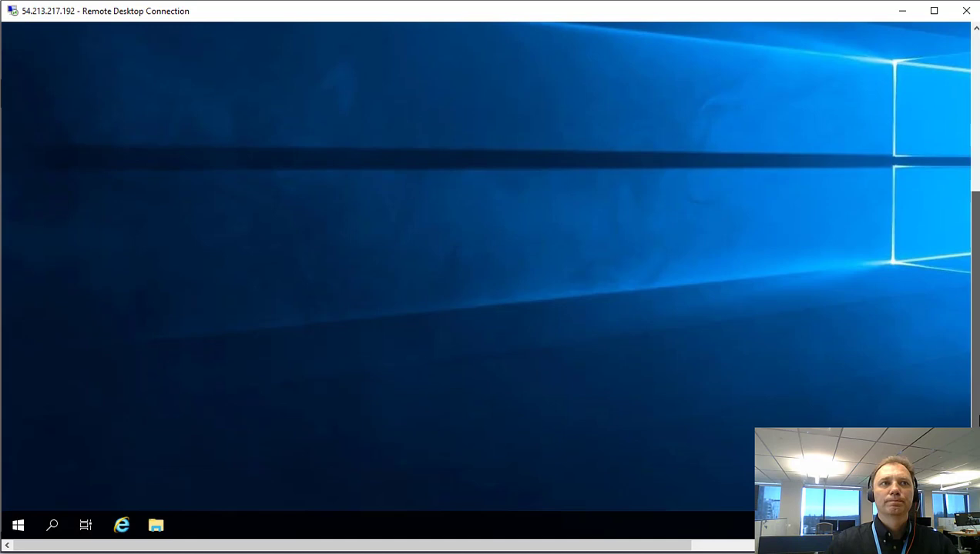
Search 'ssms' and launch SQL Server Management Studio 18 on the remote machine.
click(53, 525)
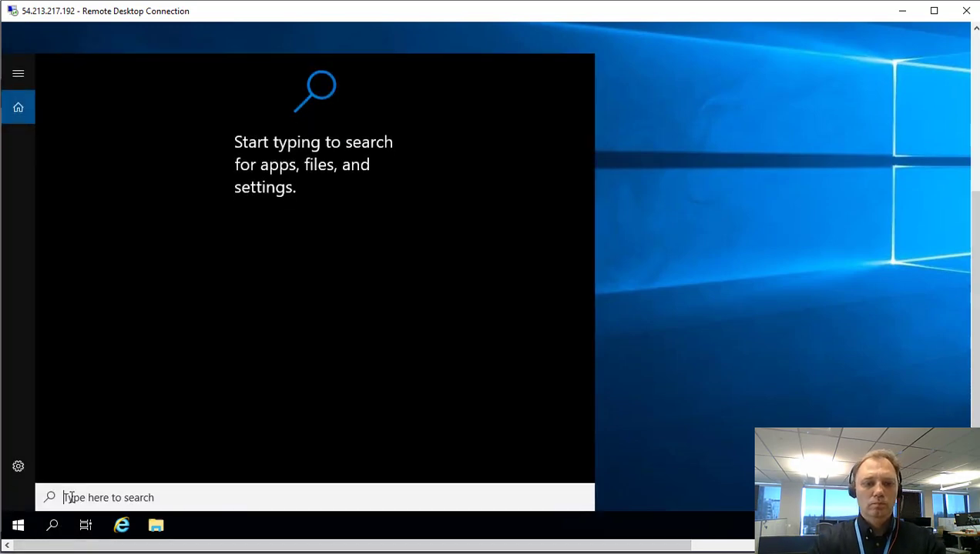
text(ssms)
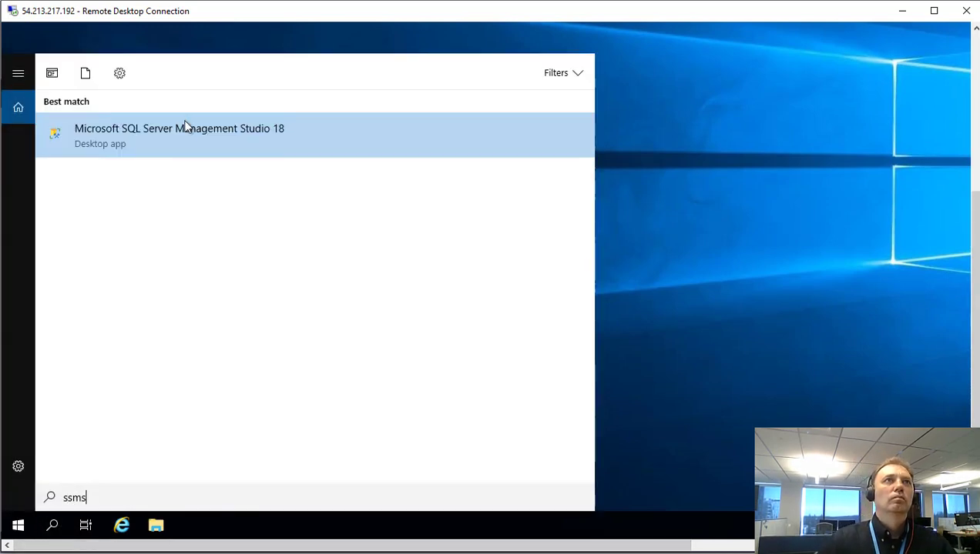
click(186, 129)
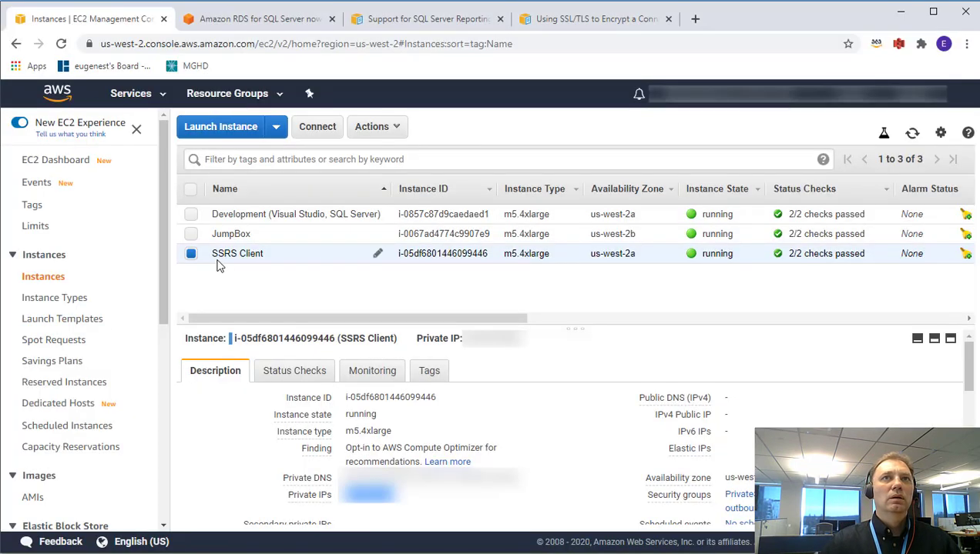
Copy database-3's endpoint address from its Connectivity & security section in RDS.
click(129, 93)
click(44, 187)
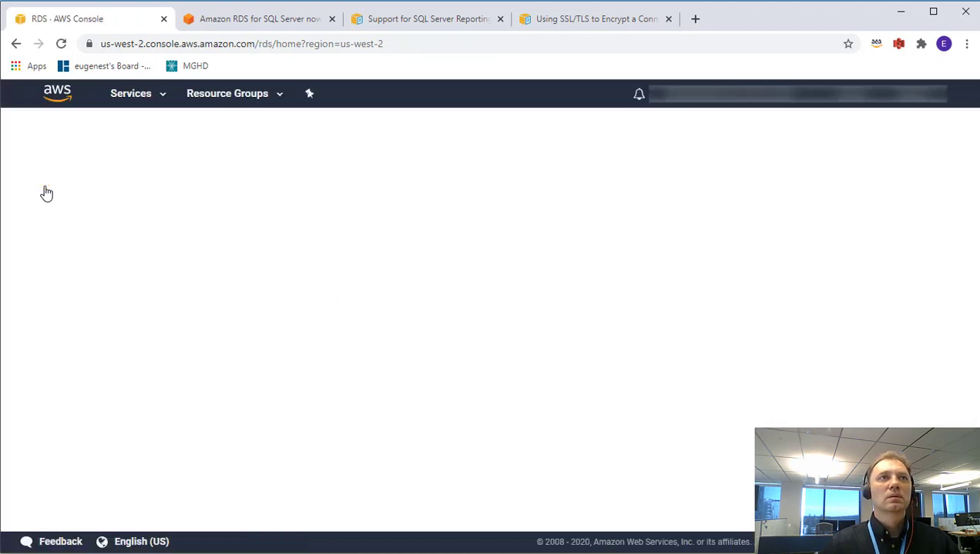
click(49, 195)
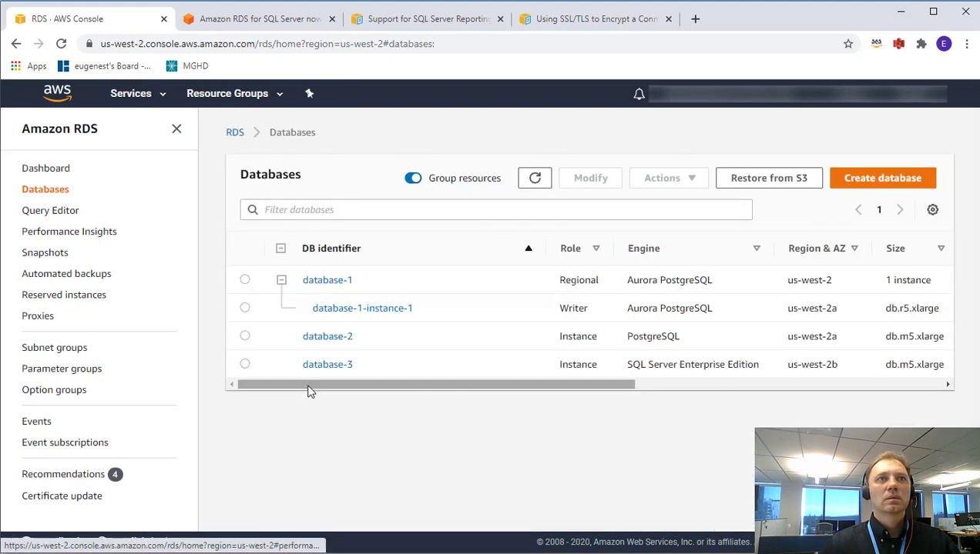
click(313, 368)
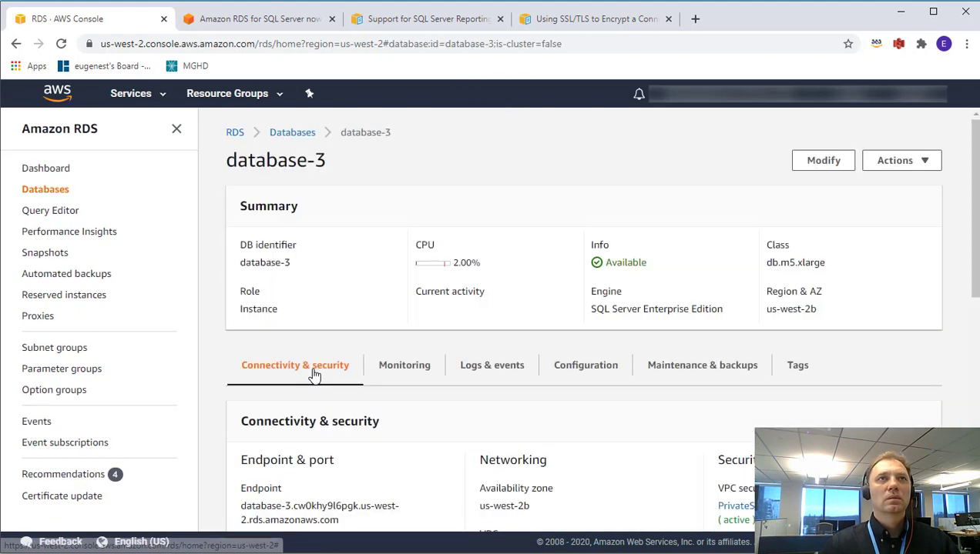
scroll(327, 429, down, 2)
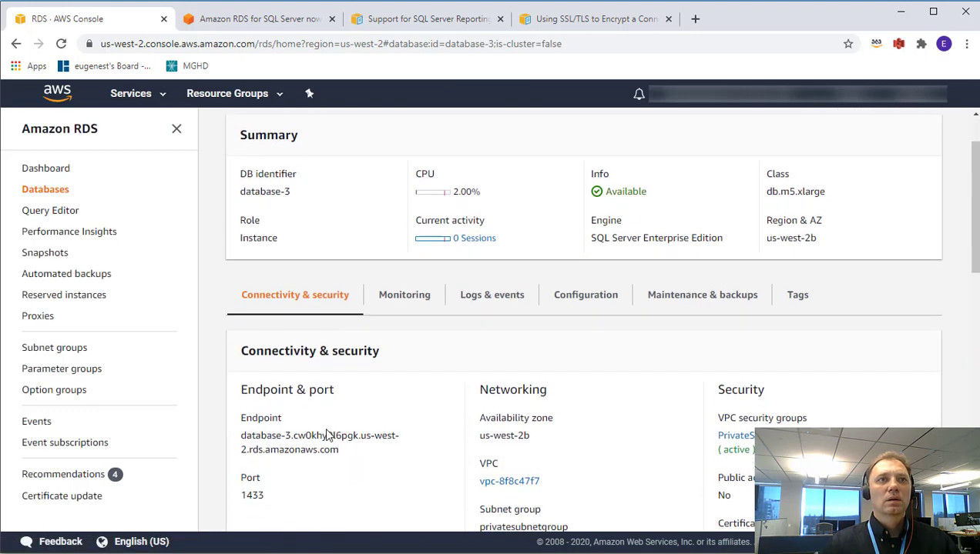
drag(344, 384, 238, 367)
right_click(280, 383)
click(294, 384)
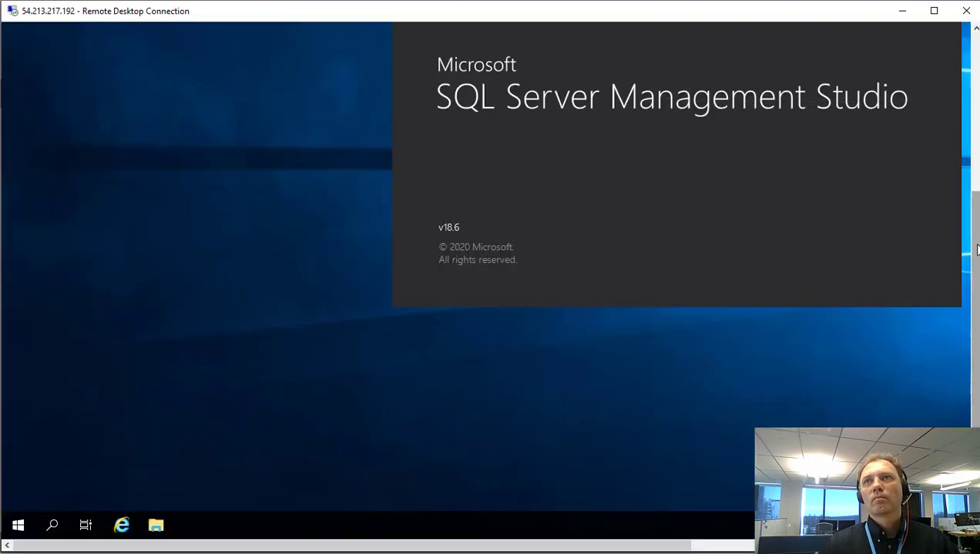
Paste database-3's endpoint as the server name in the Connect to Server dialog.
drag(977, 229, 975, 174)
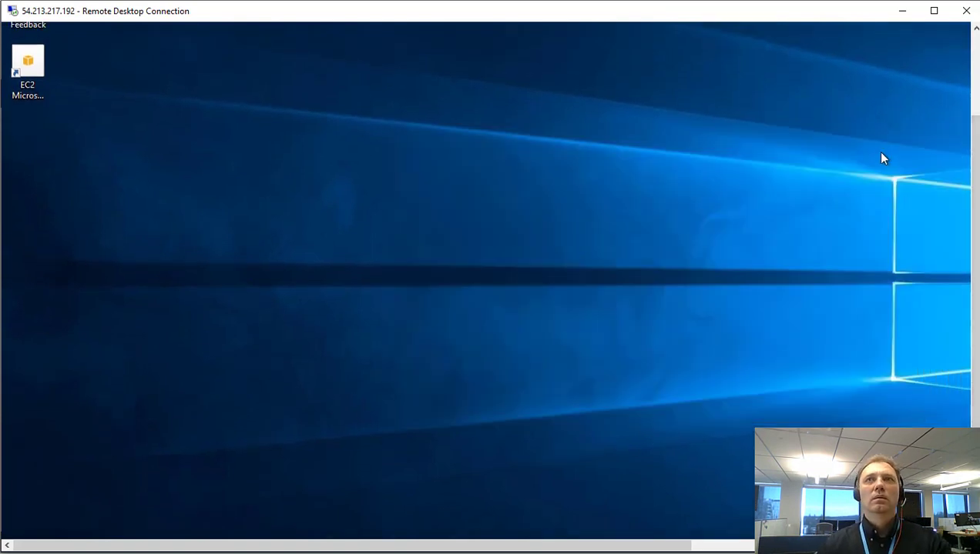
drag(975, 197, 975, 274)
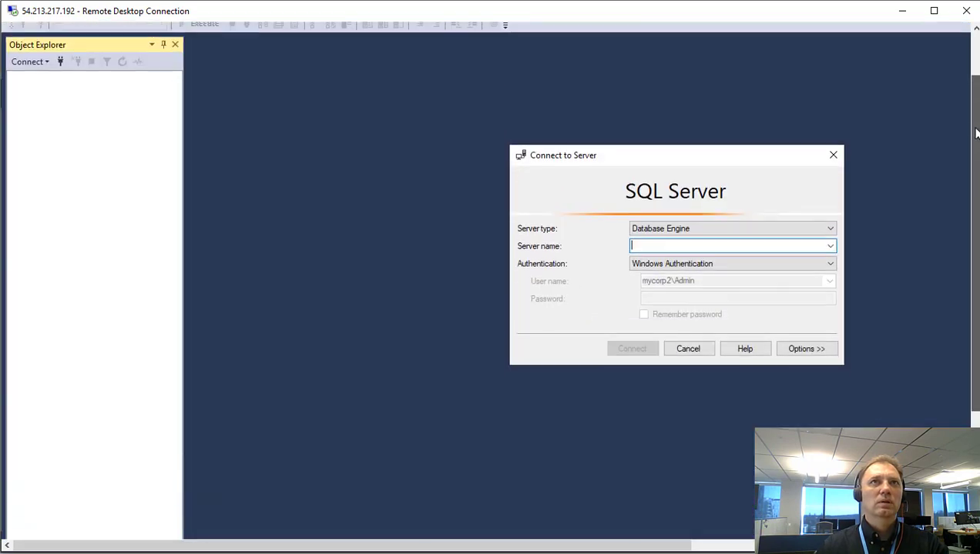
drag(976, 139, 977, 123)
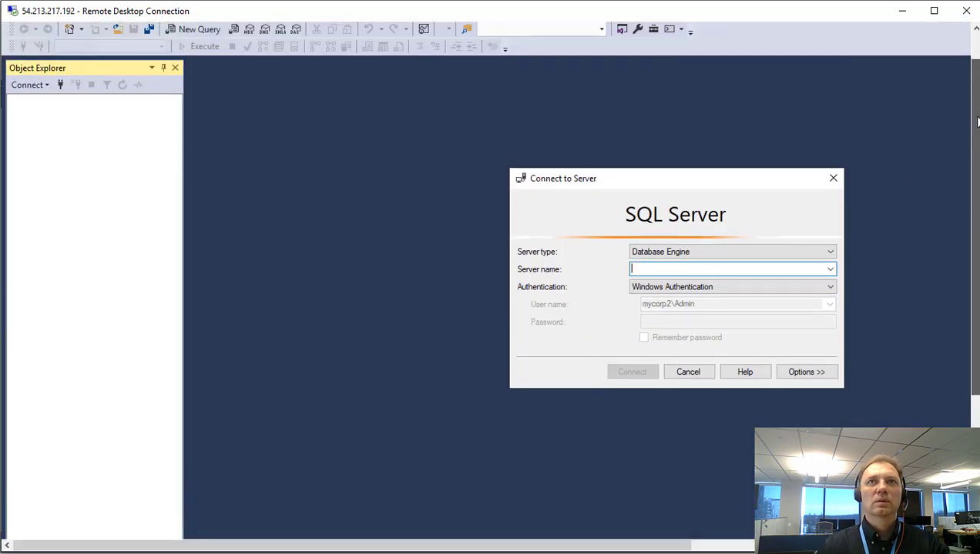
drag(699, 182, 478, 148)
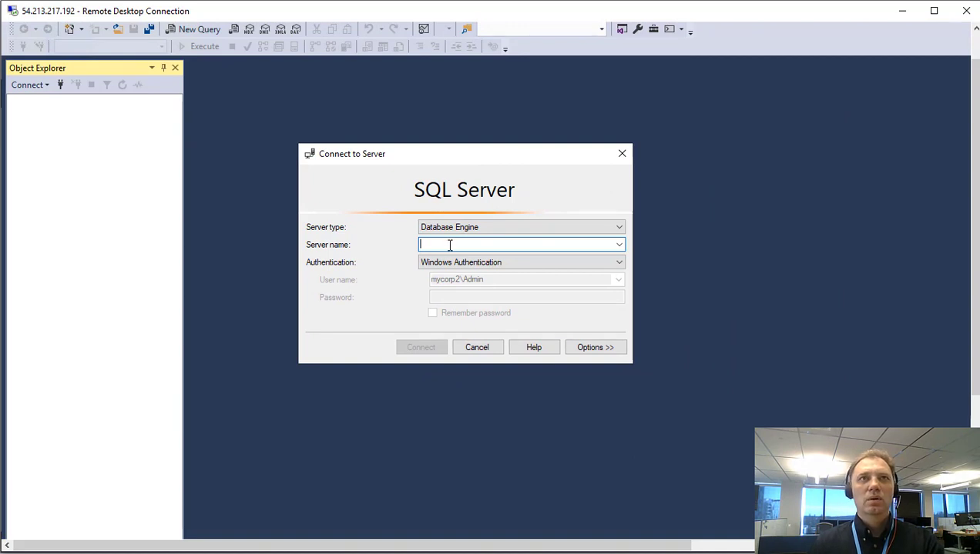
key(ctrl+v)
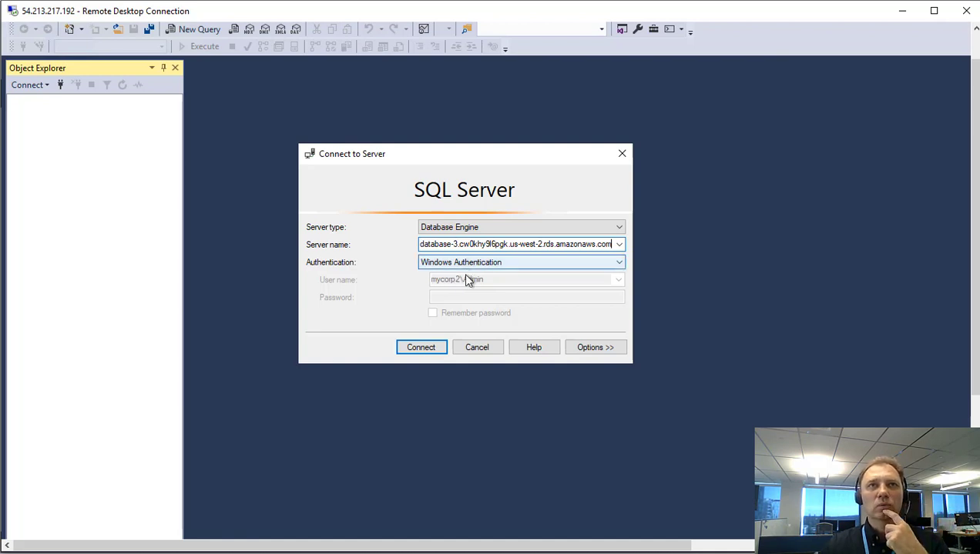
Choose SQL Server Authentication, enter the login name and password, and connect.
click(475, 263)
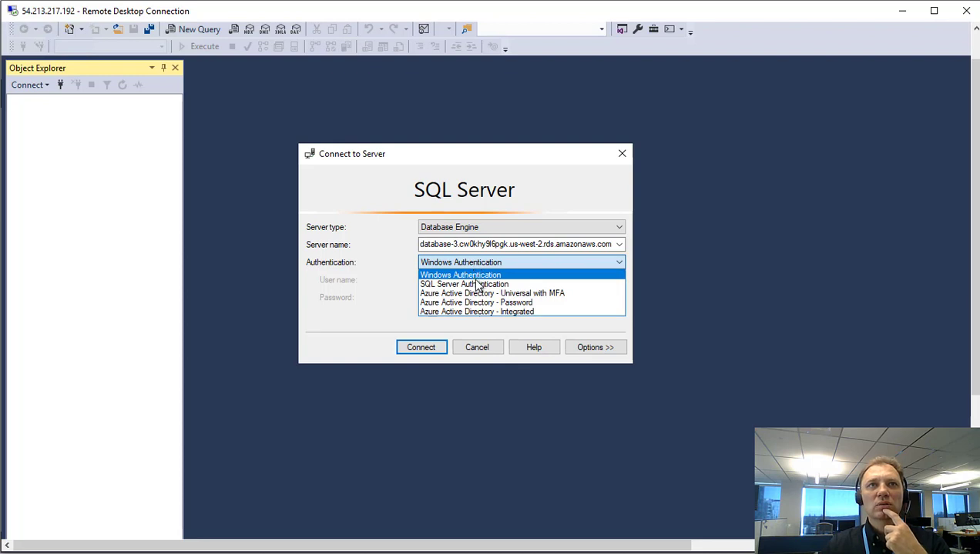
click(477, 285)
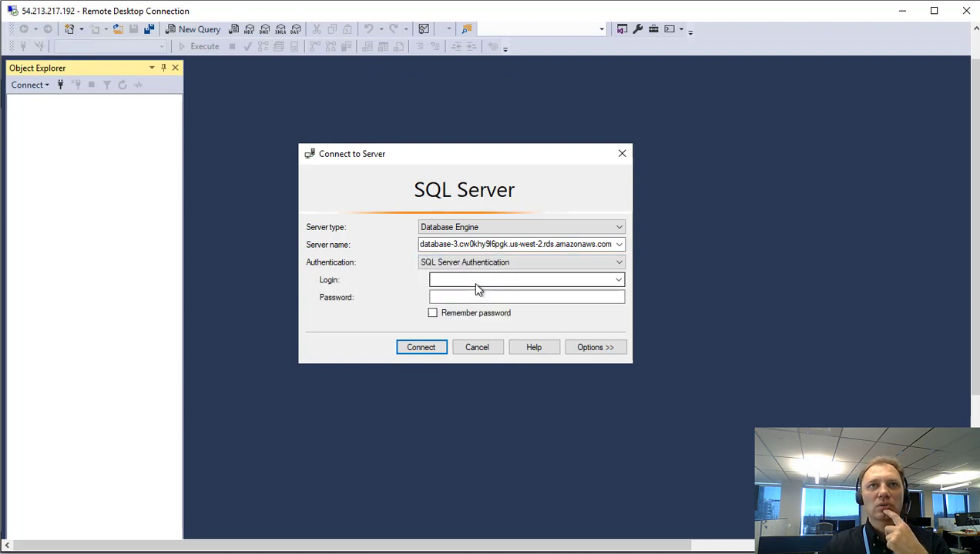
click(457, 280)
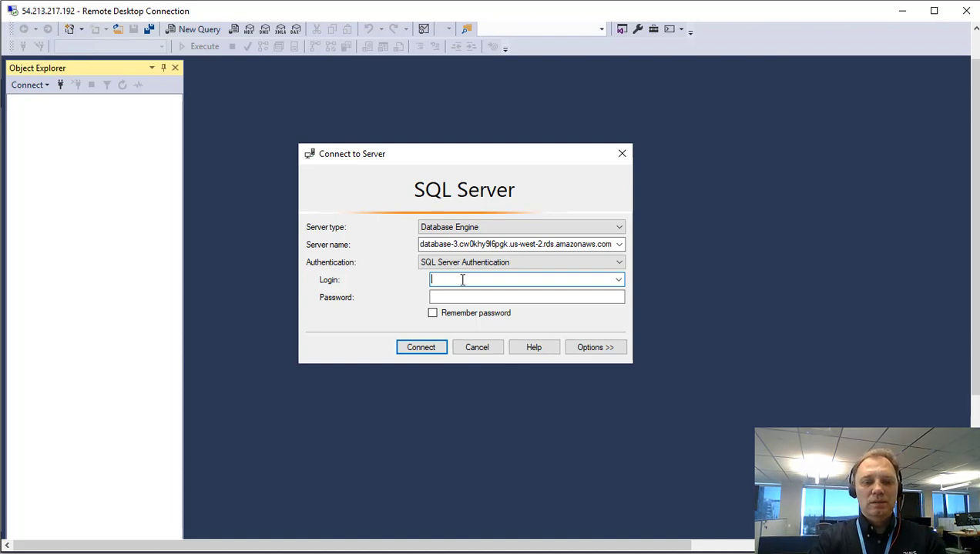
text(Eu)
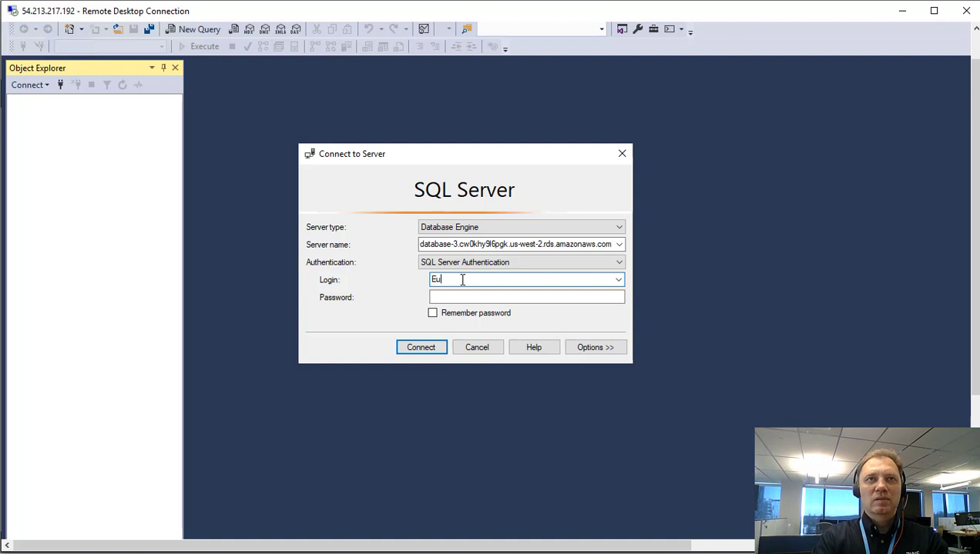
text(gene)
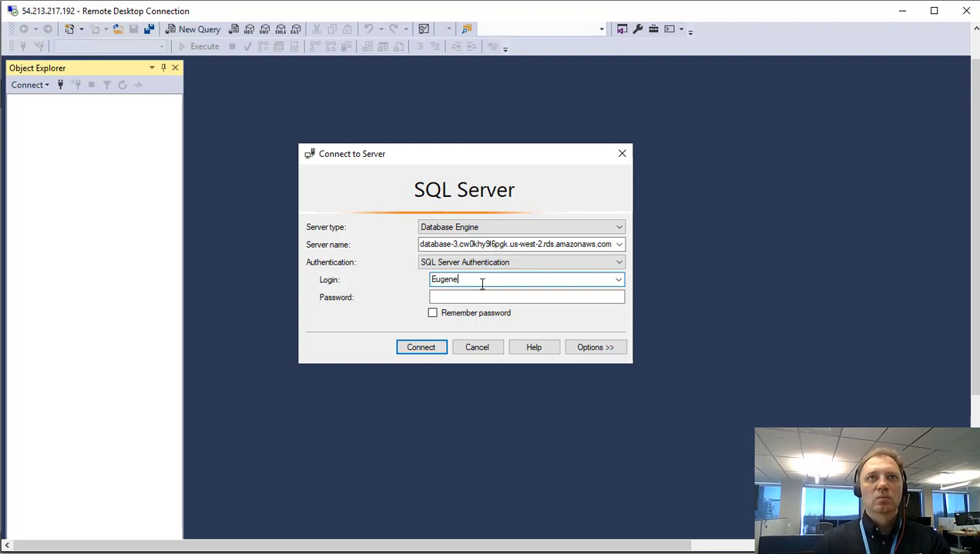
click(501, 296)
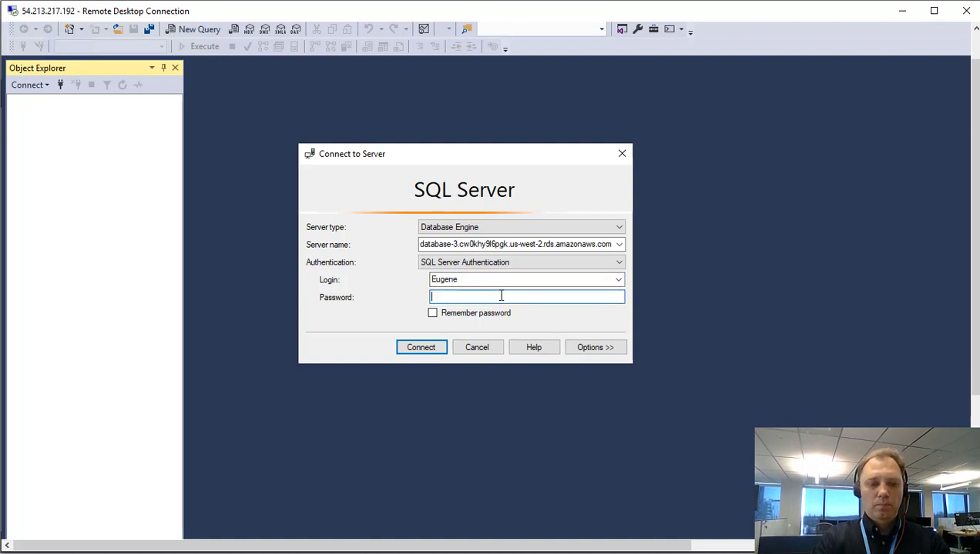
text(*****)
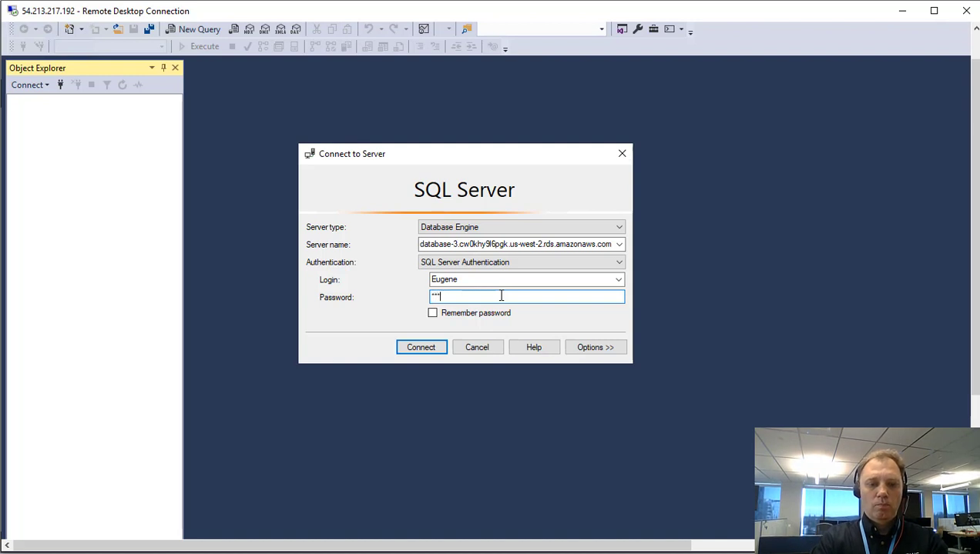
text(**)
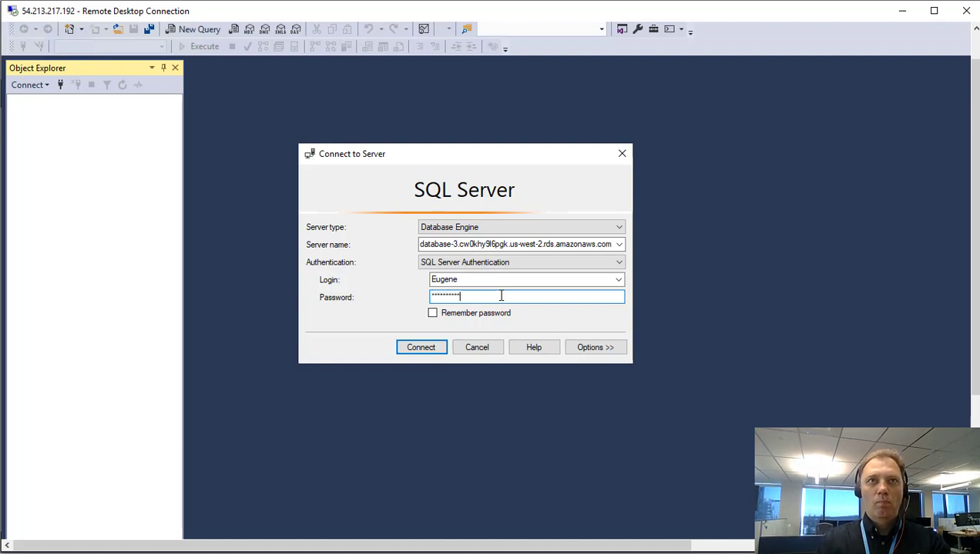
click(431, 348)
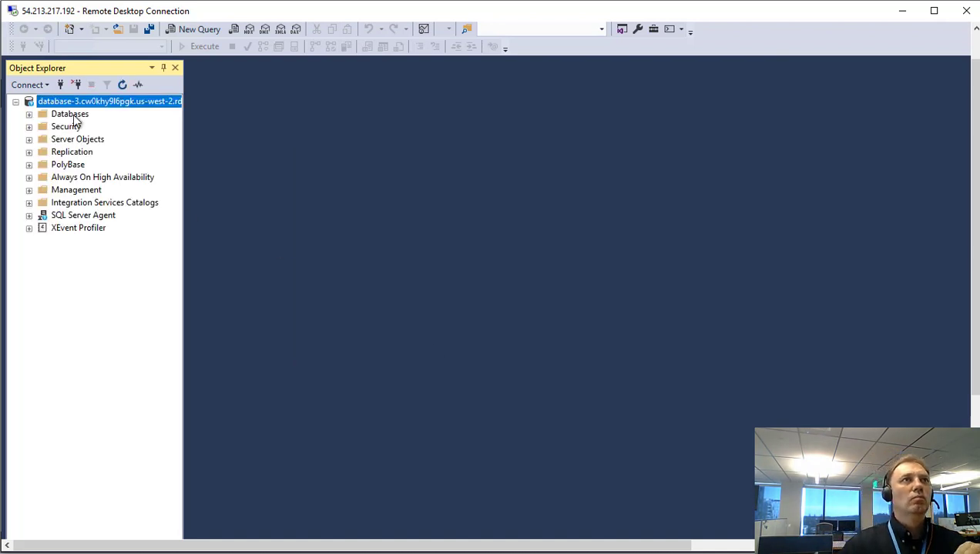
Expand Databases, open a new query window, and select the CREATE LOGIN lines in the prepared script.
double_click(74, 116)
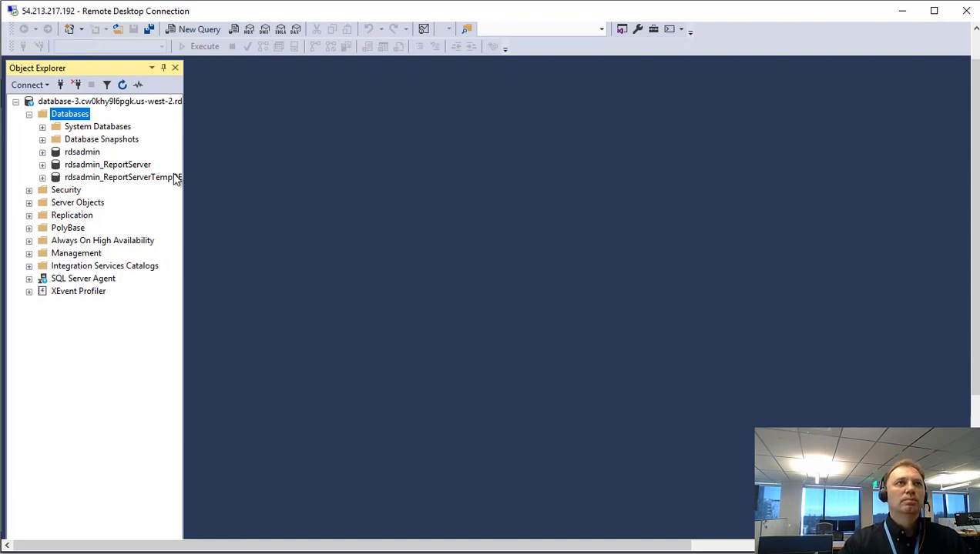
click(189, 35)
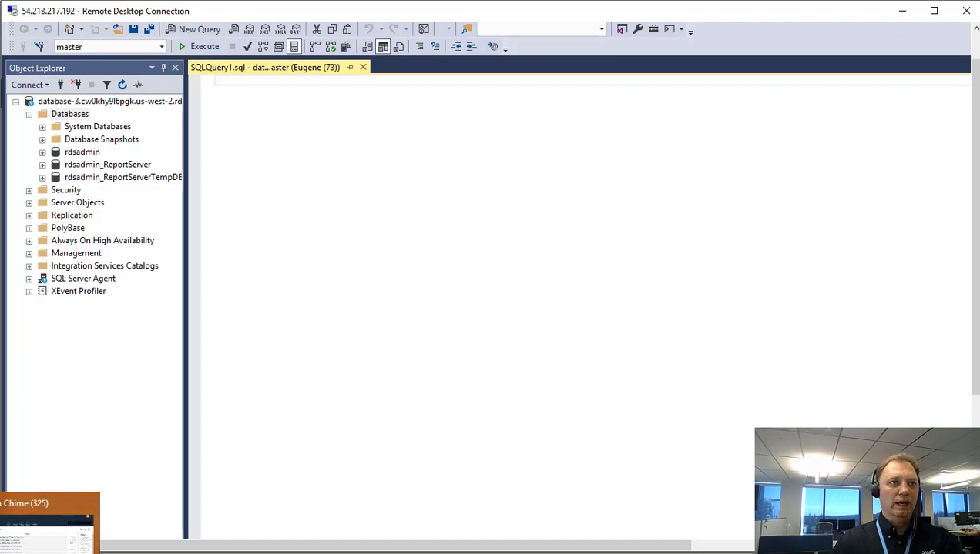
click(185, 530)
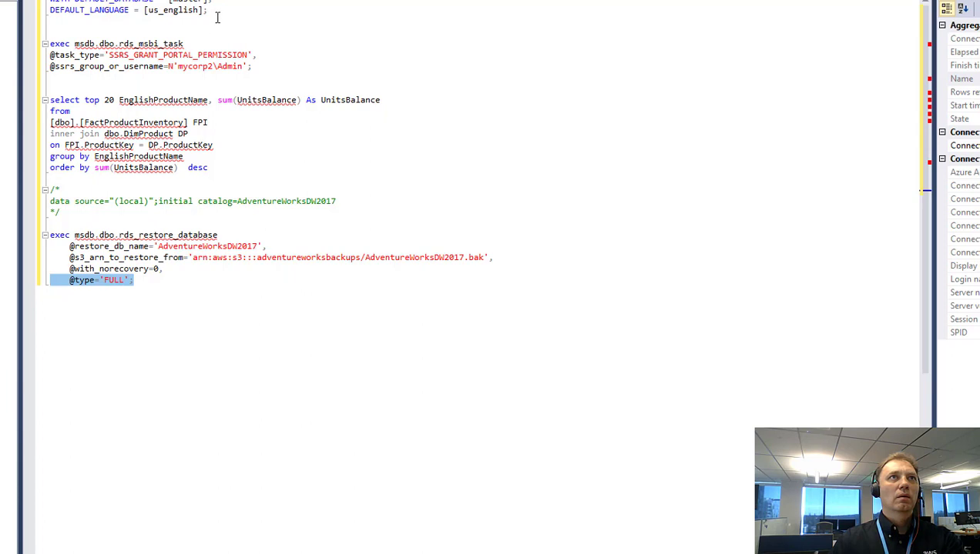
drag(278, 14, 231, 0)
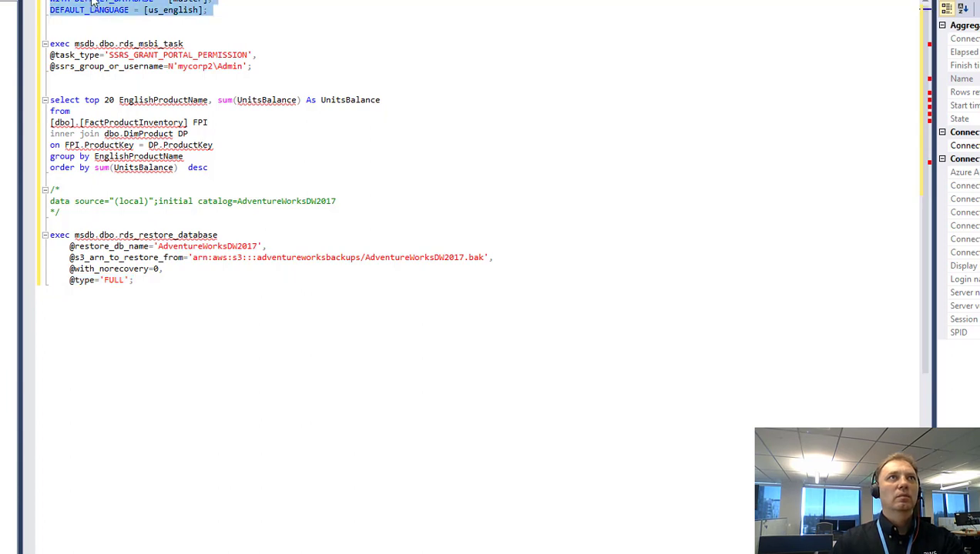
Paste the CREATE LOGIN statement for the mycorp2 Admin Windows login into the new query and execute it.
right_click(108, 6)
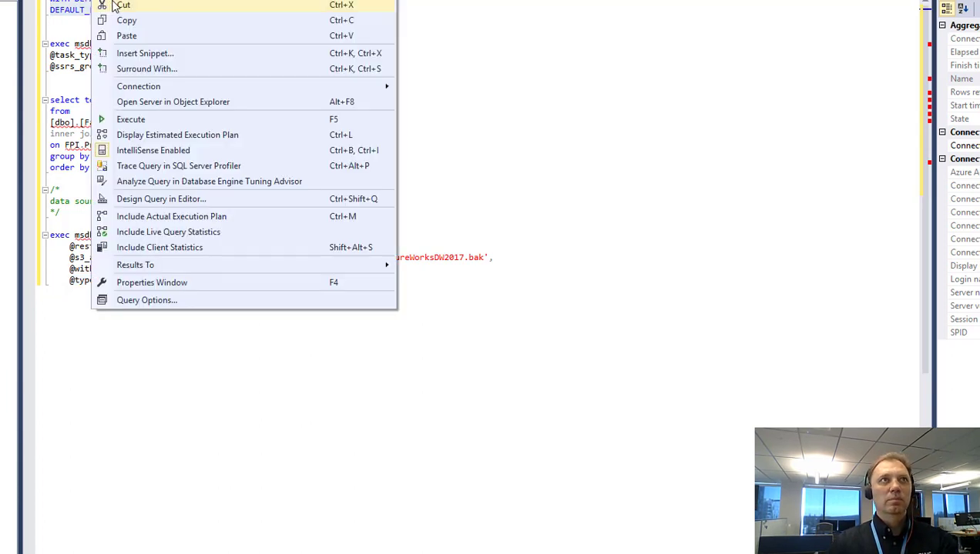
click(144, 23)
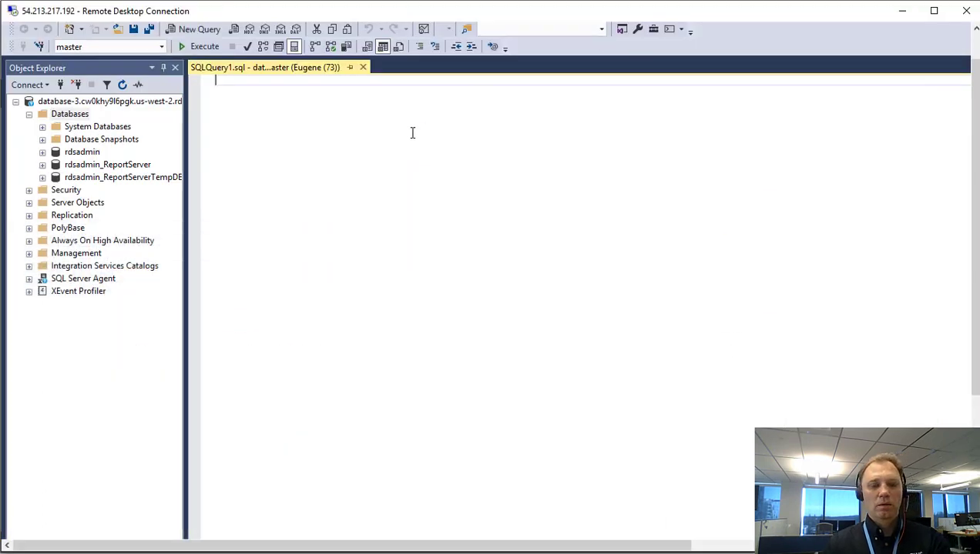
key(ctrl+v)
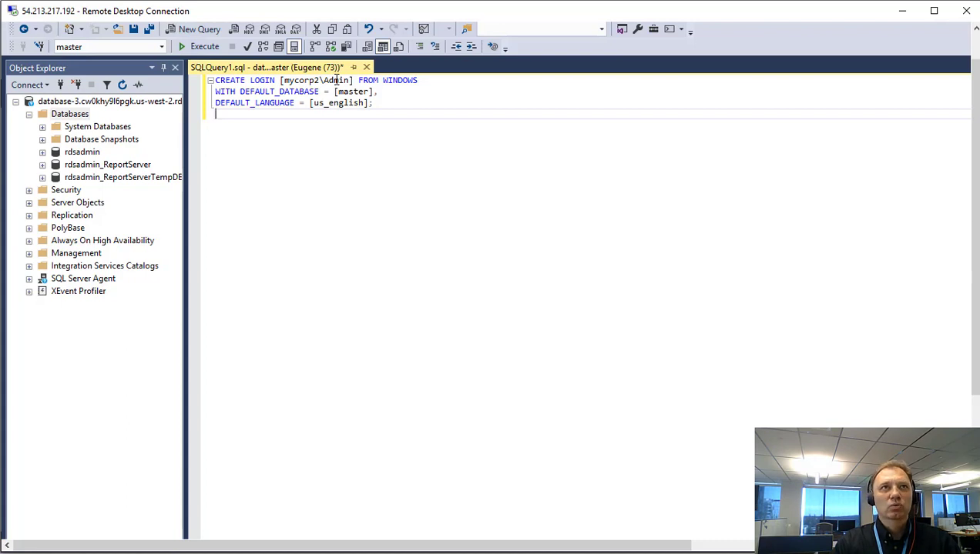
click(196, 46)
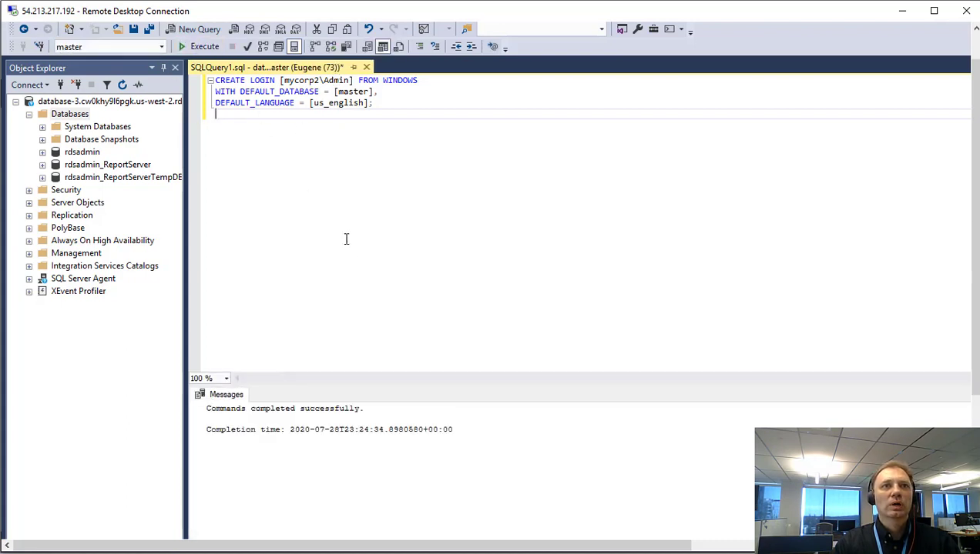
drag(372, 385, 338, 276)
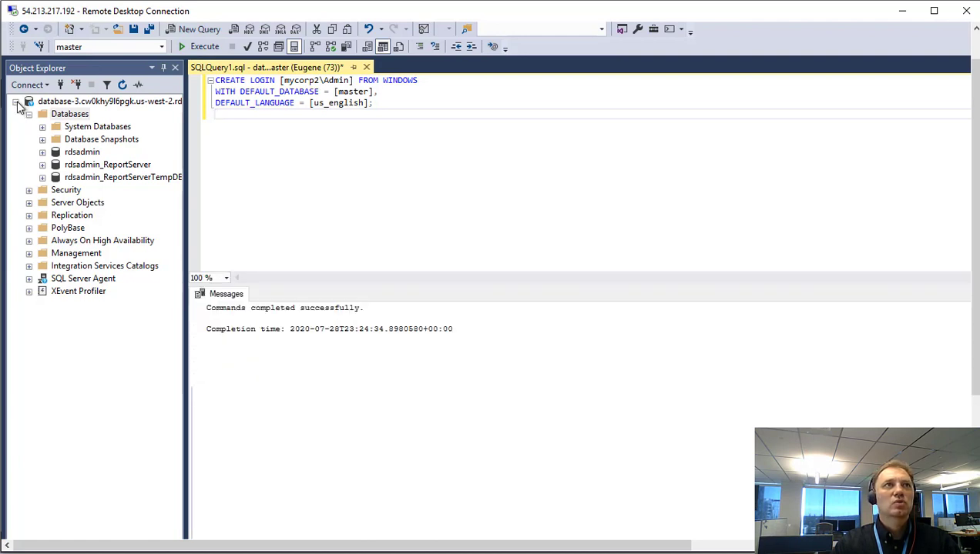
Connect a second Database Engine session to database-3 using Windows Authentication.
click(16, 102)
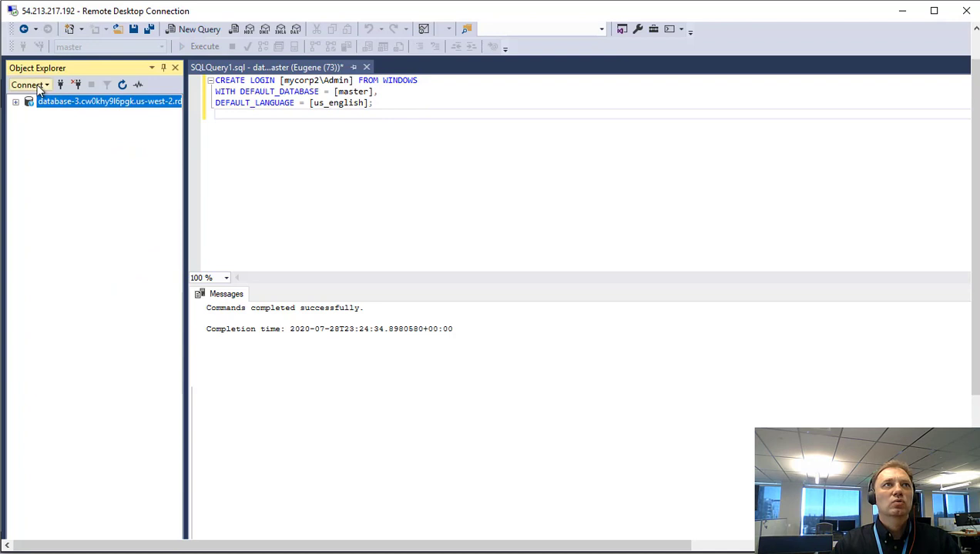
click(35, 84)
click(61, 101)
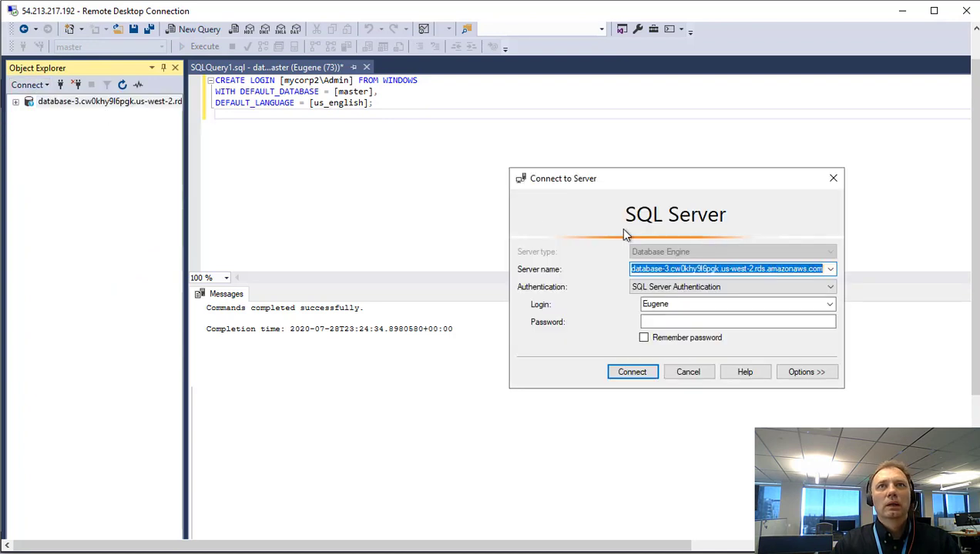
drag(673, 178, 380, 176)
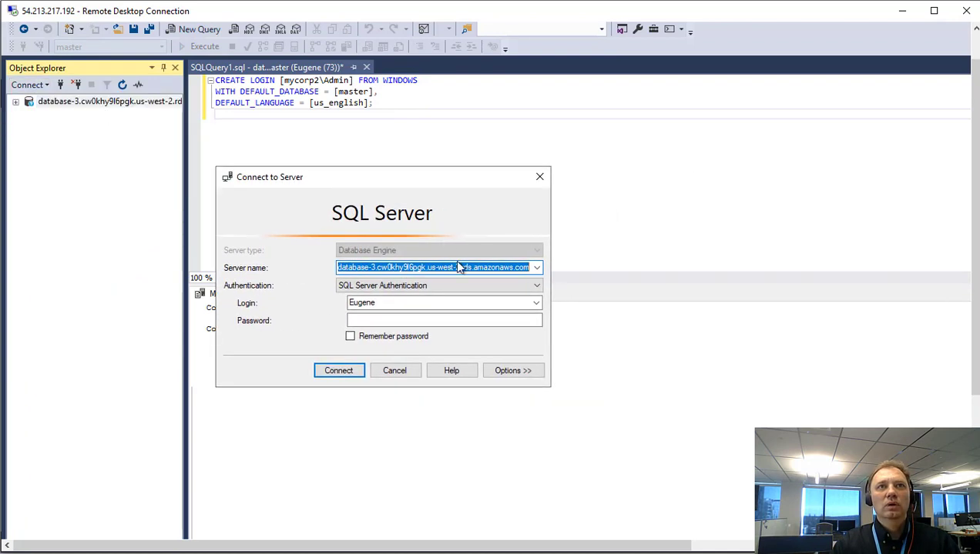
click(475, 286)
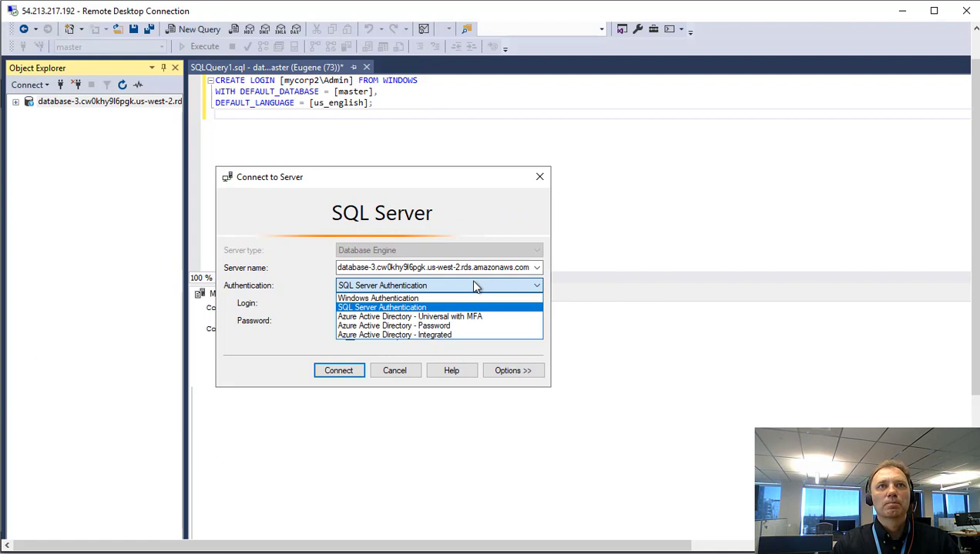
click(402, 300)
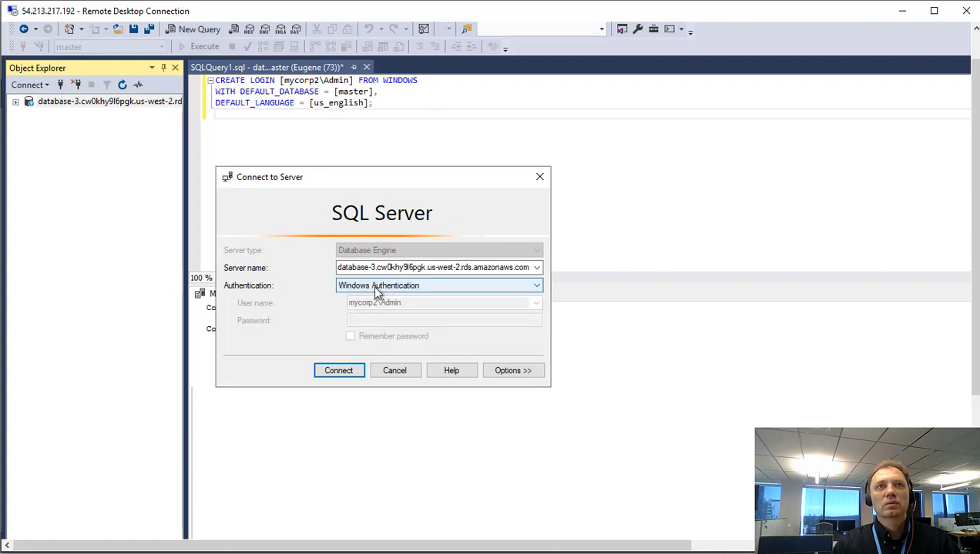
click(348, 376)
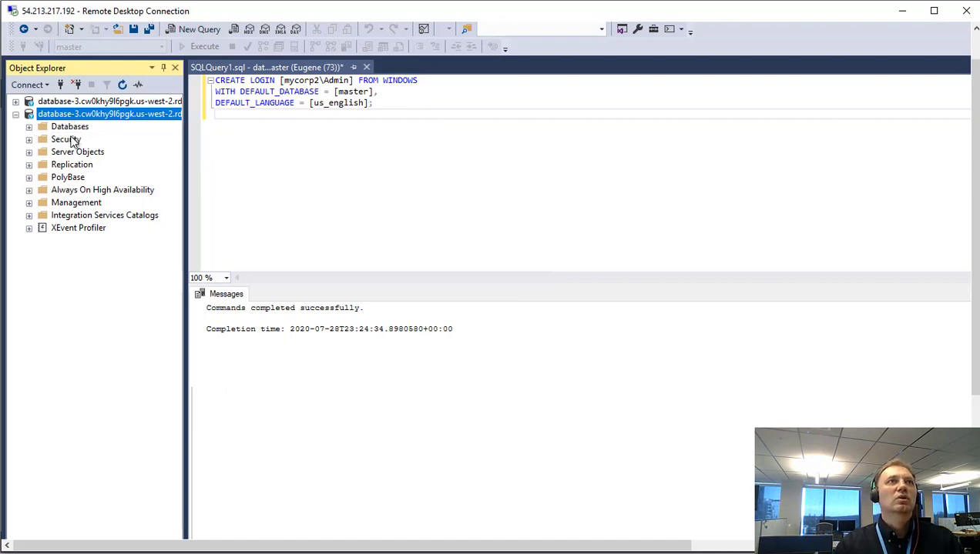
click(16, 116)
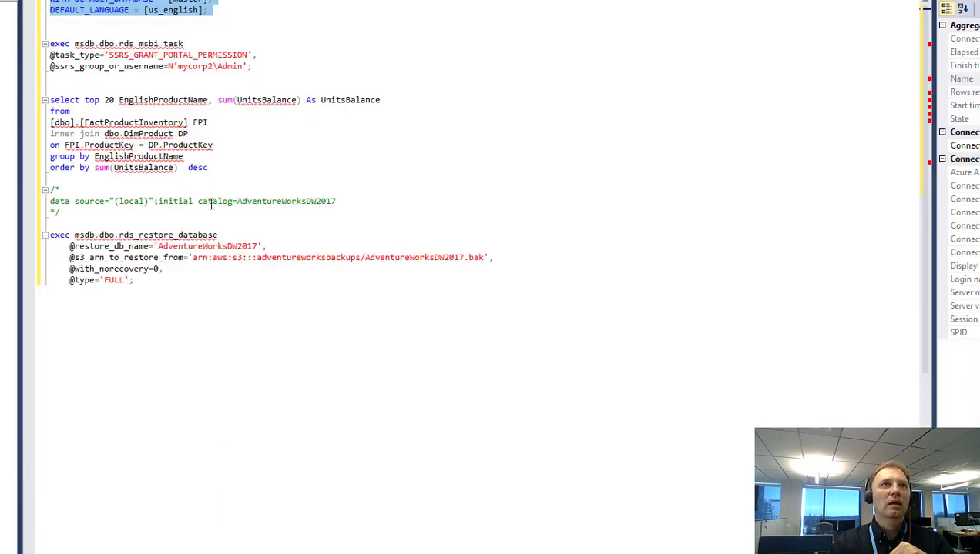
Paste and run rds_restore_database for AdventureWorksDW2017 from the S3 .bak file, creating task 1.
drag(174, 289, 38, 234)
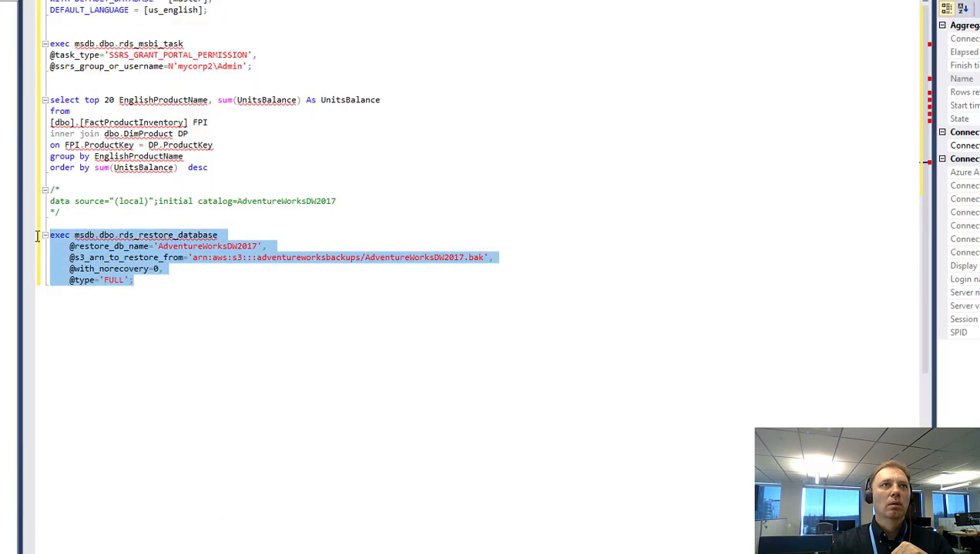
right_click(111, 261)
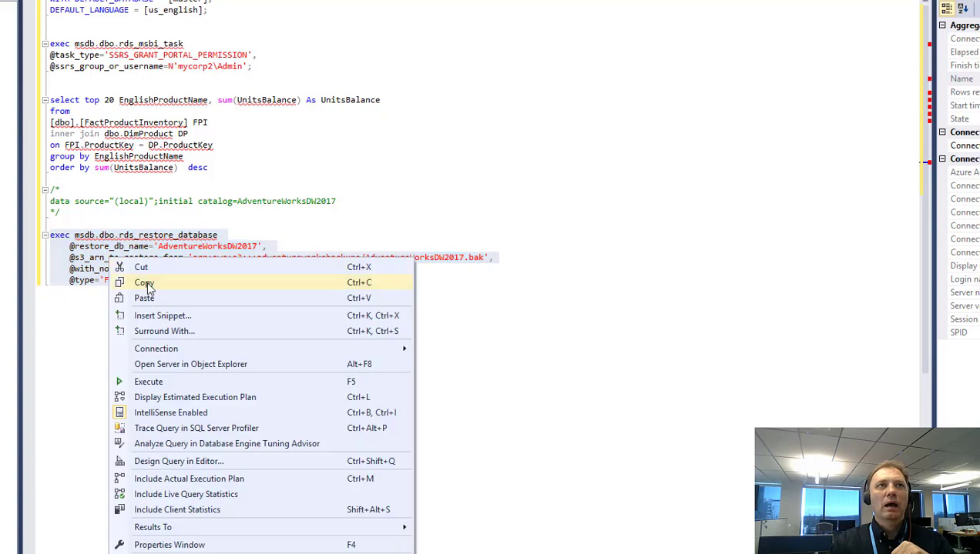
click(147, 283)
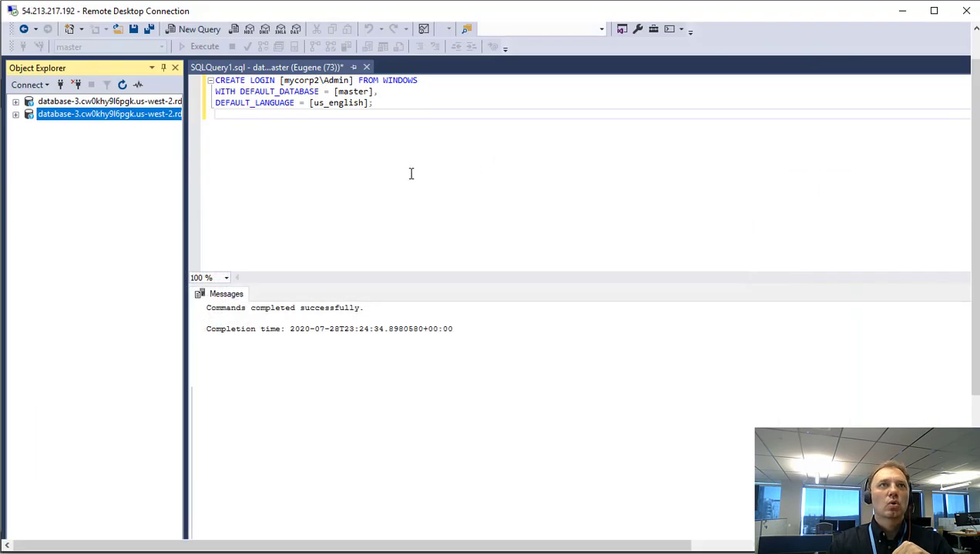
click(296, 165)
key(Return)
key(Return)
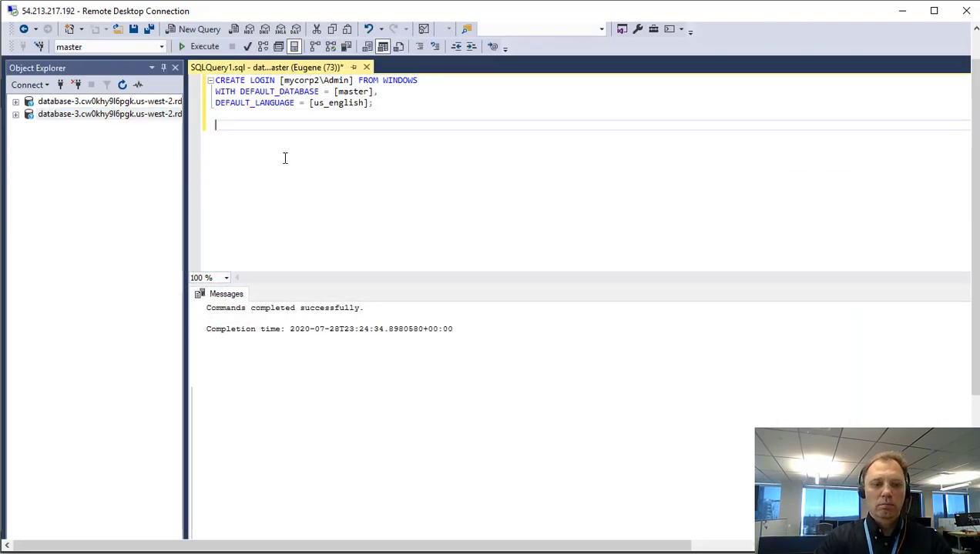
key(ctrl+v)
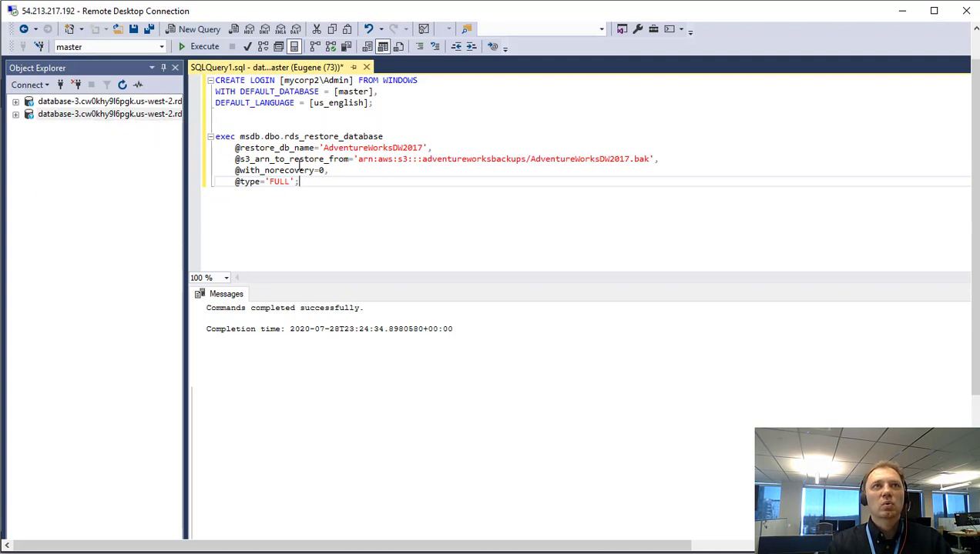
drag(321, 190, 209, 137)
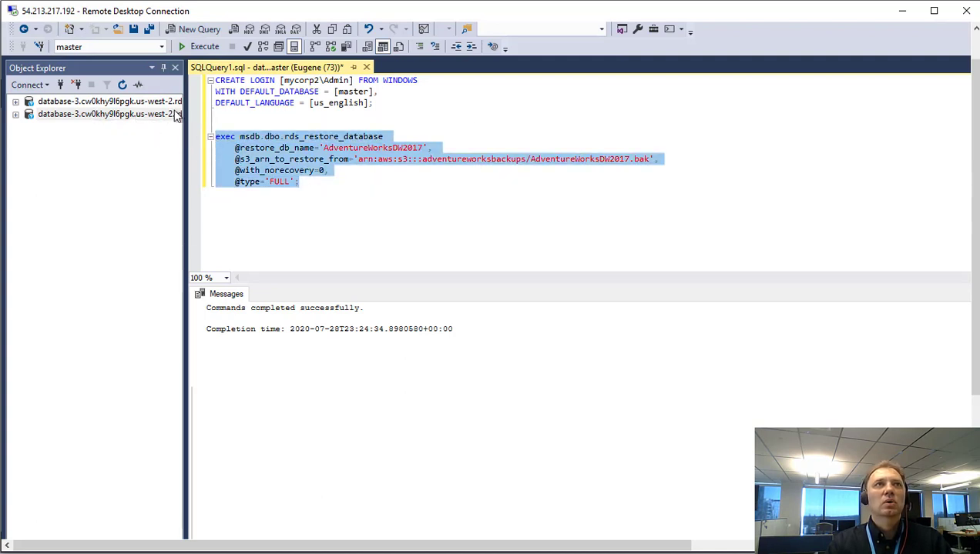
click(202, 47)
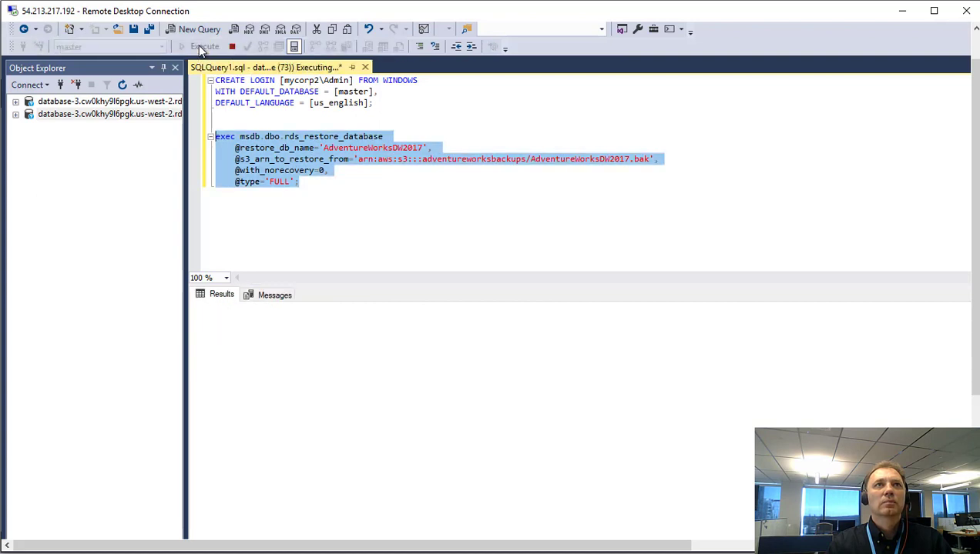
click(310, 215)
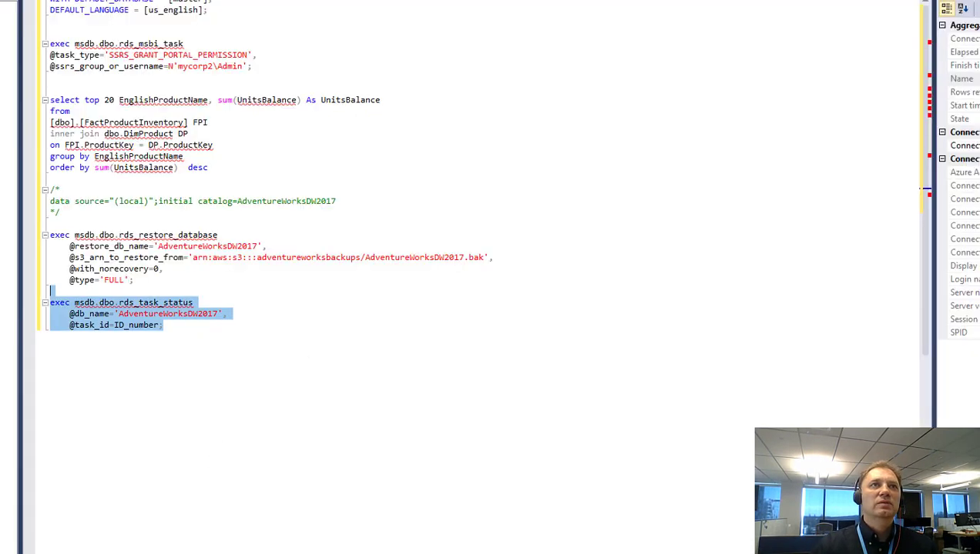
Run rds_task_status with task ID 1 and confirm the restore reached 100% with SUCCESS.
click(201, 319)
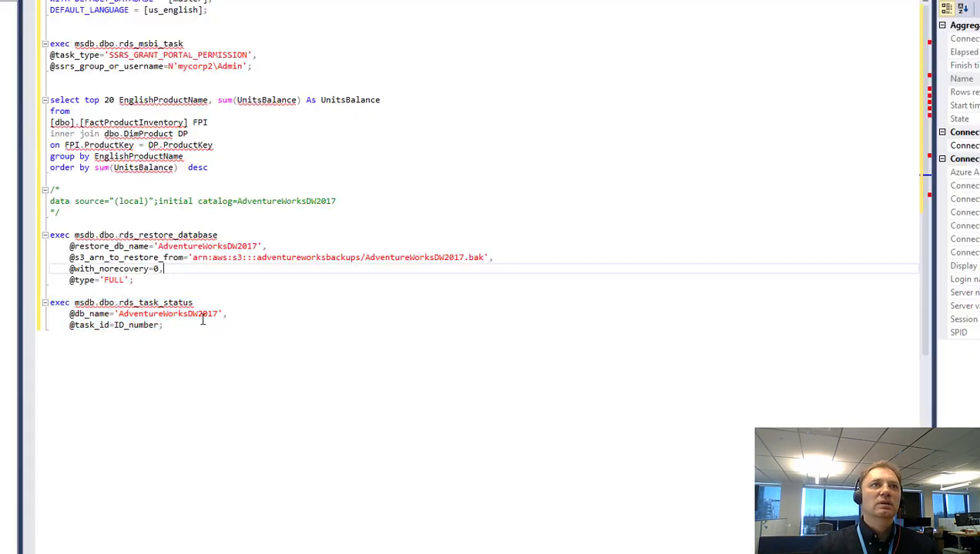
drag(195, 347, 31, 301)
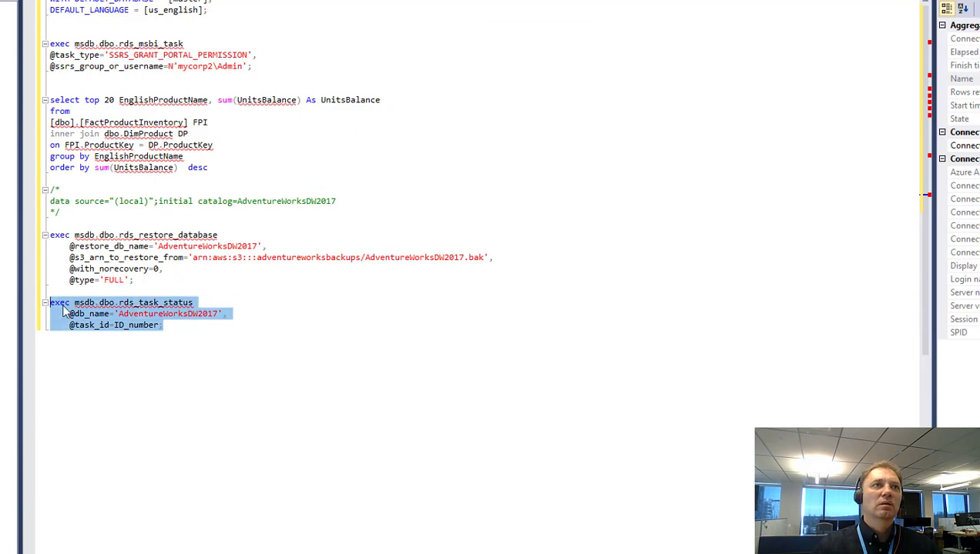
right_click(66, 308)
click(100, 14)
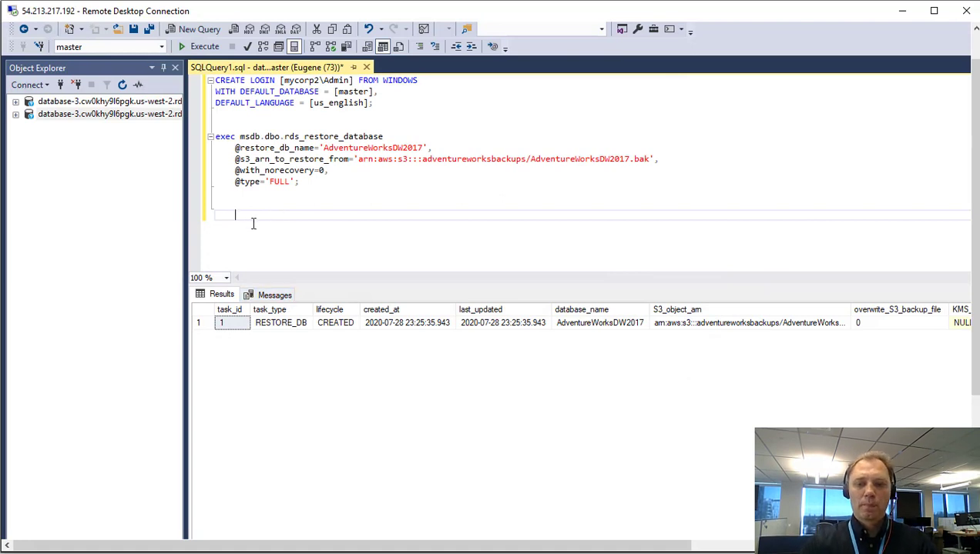
key(ctrl+v)
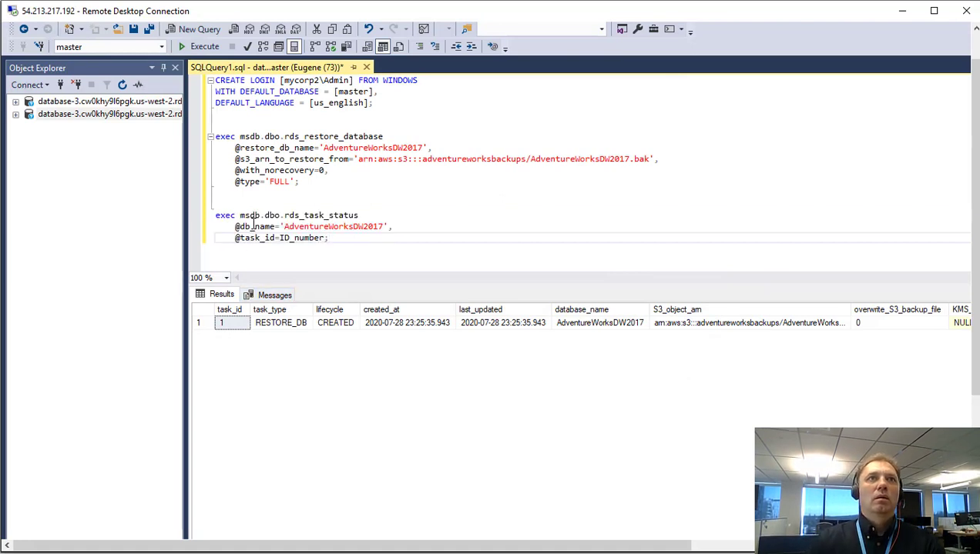
click(313, 229)
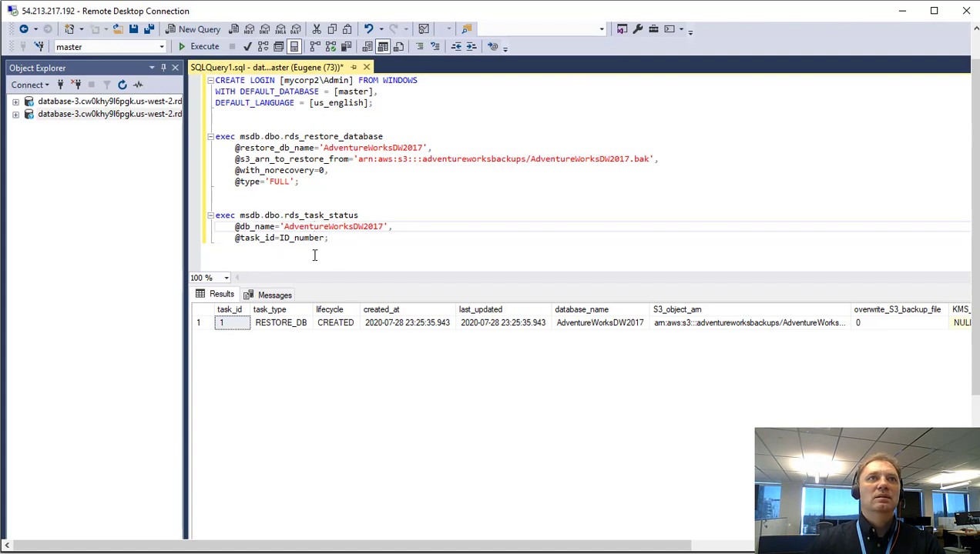
double_click(303, 239)
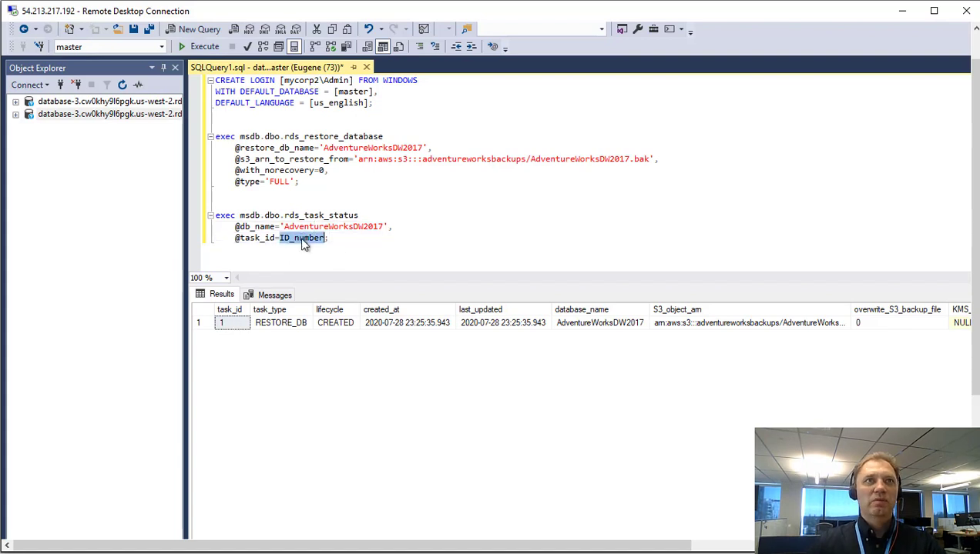
text(1)
drag(289, 239, 214, 215)
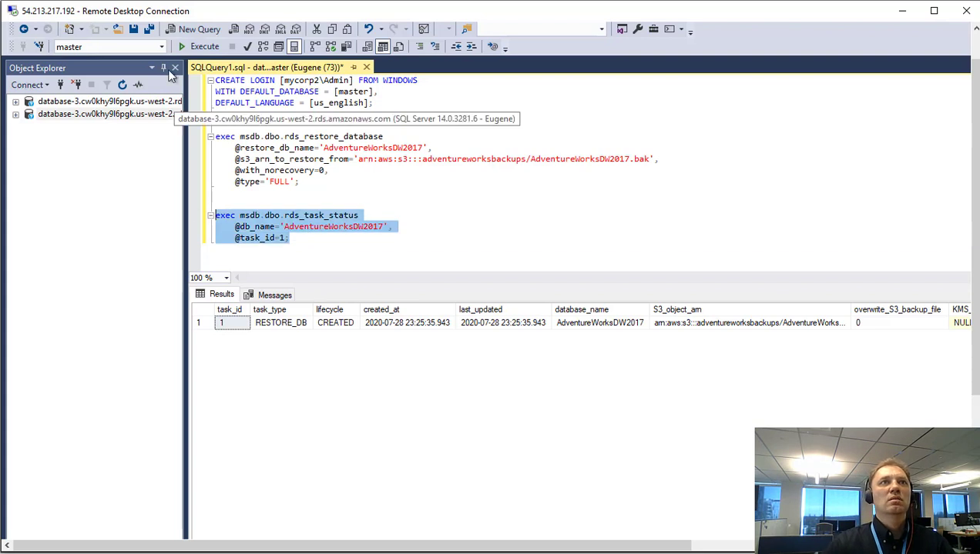
click(195, 44)
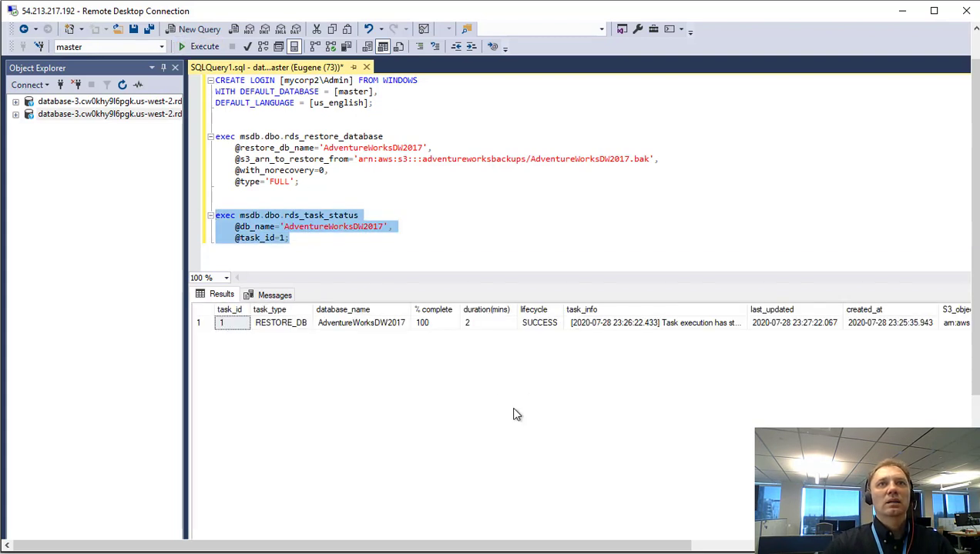
click(547, 324)
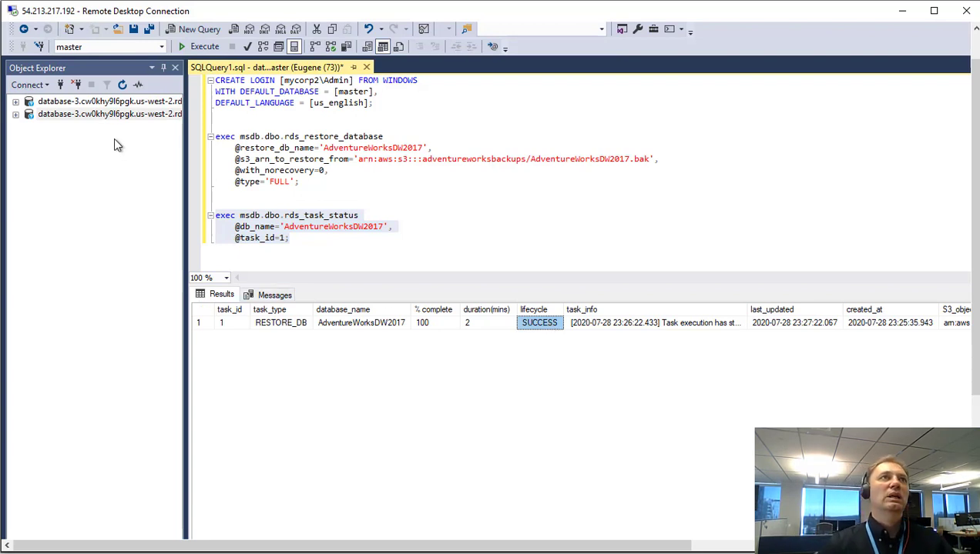
Refresh the Databases list and locate the restored AdventureWorksDW2017 database.
double_click(96, 102)
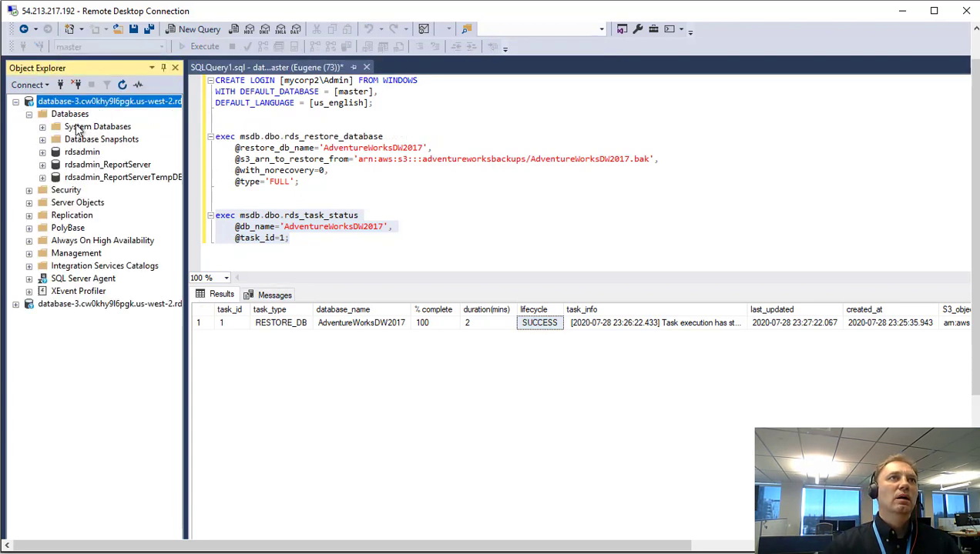
click(68, 114)
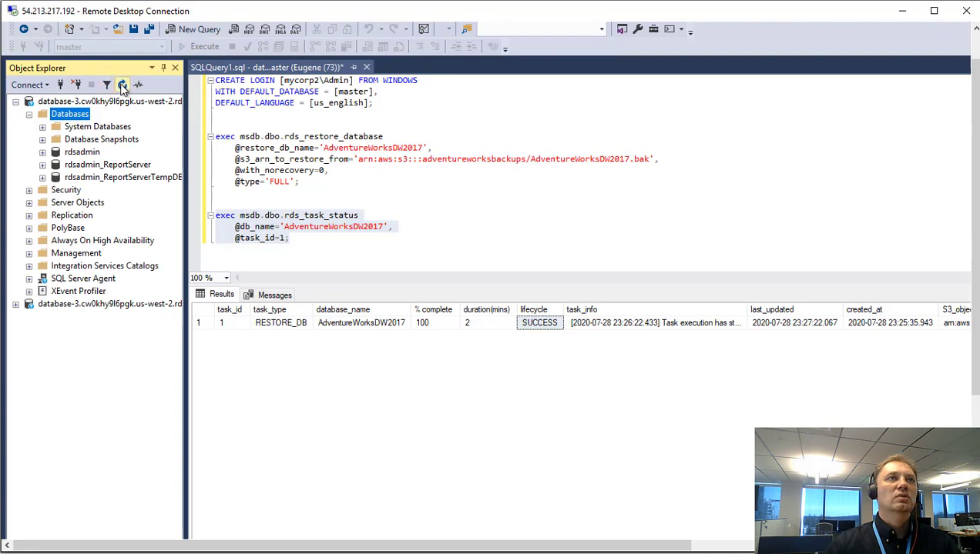
click(121, 85)
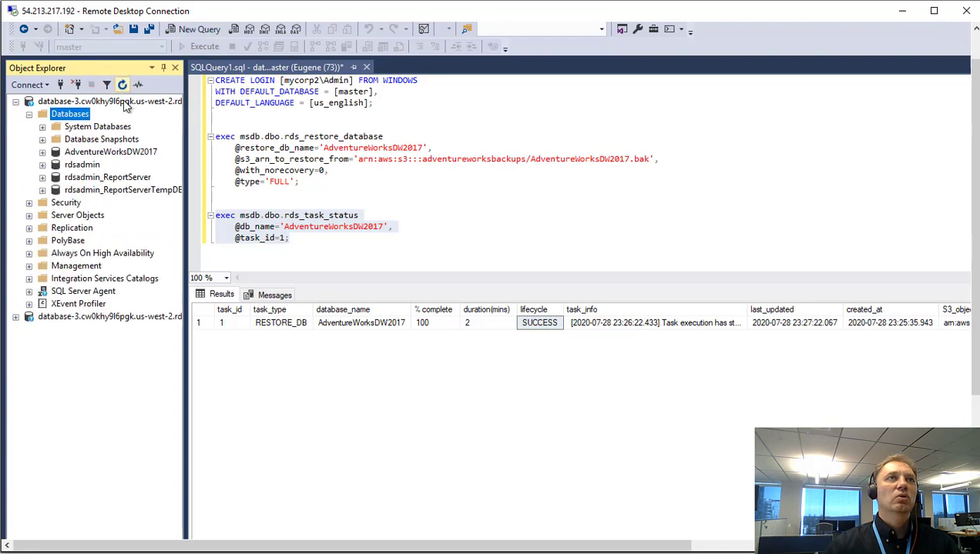
click(95, 156)
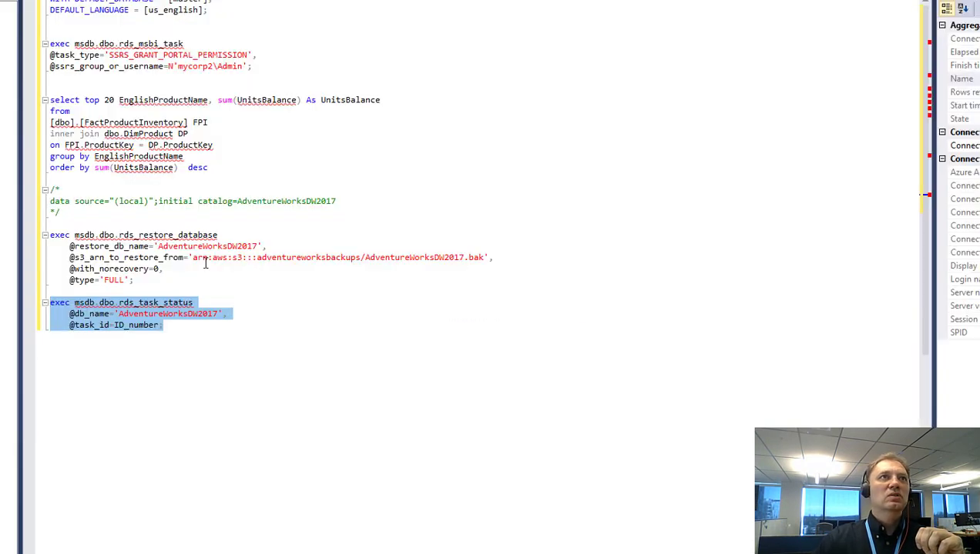
Copy the top-20 UnitsBalance product query into the remote query window below the task status statement.
drag(217, 168, 49, 100)
right_click(97, 136)
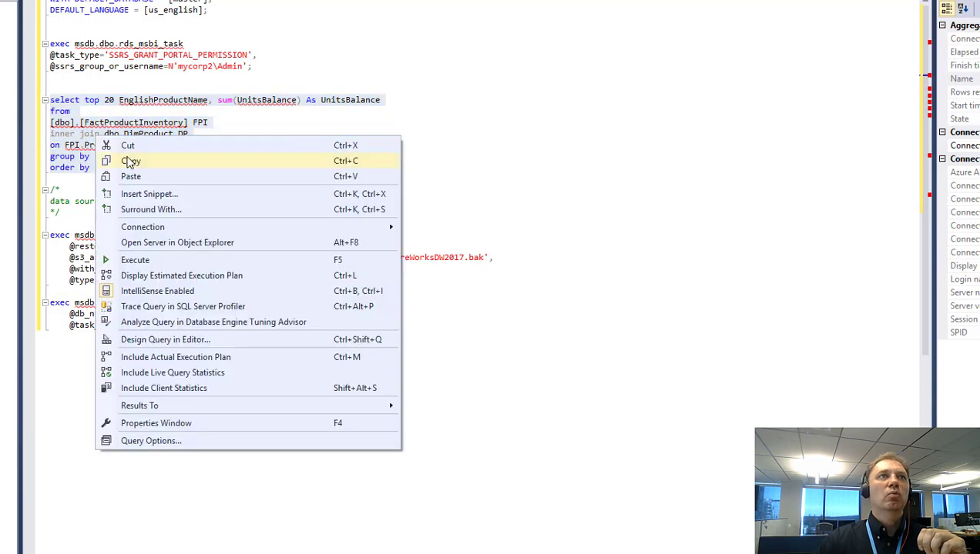
click(131, 162)
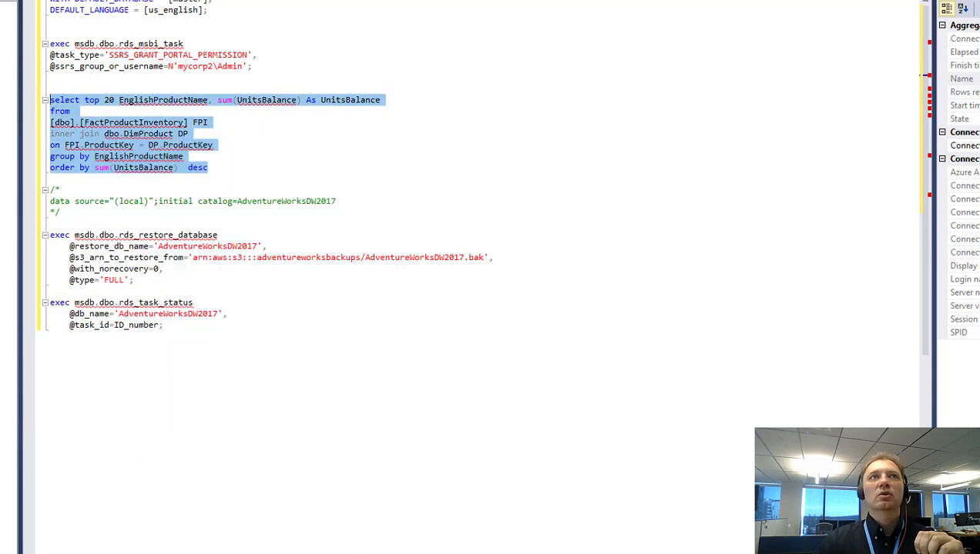
key(alt+Tab)
click(306, 251)
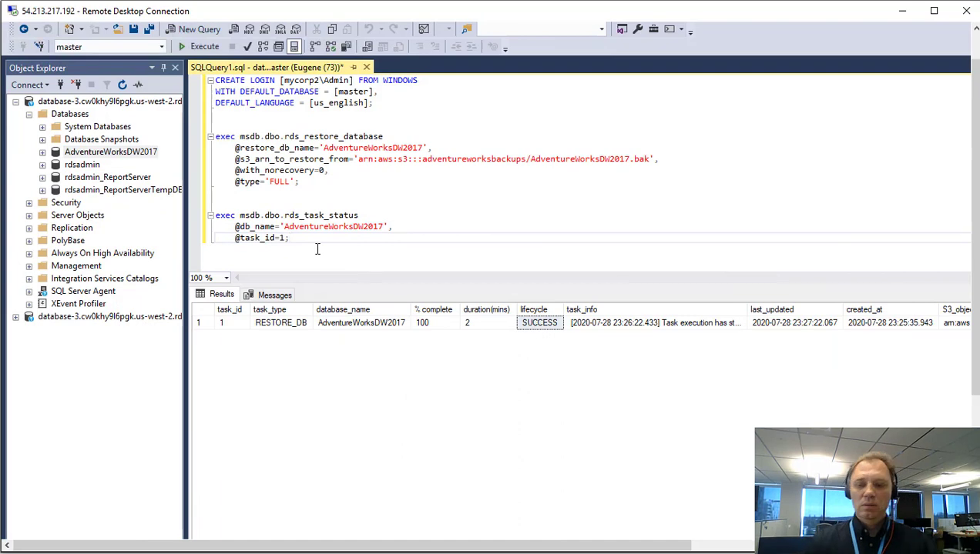
key(Return)
key(Return)
key(ctrl+v)
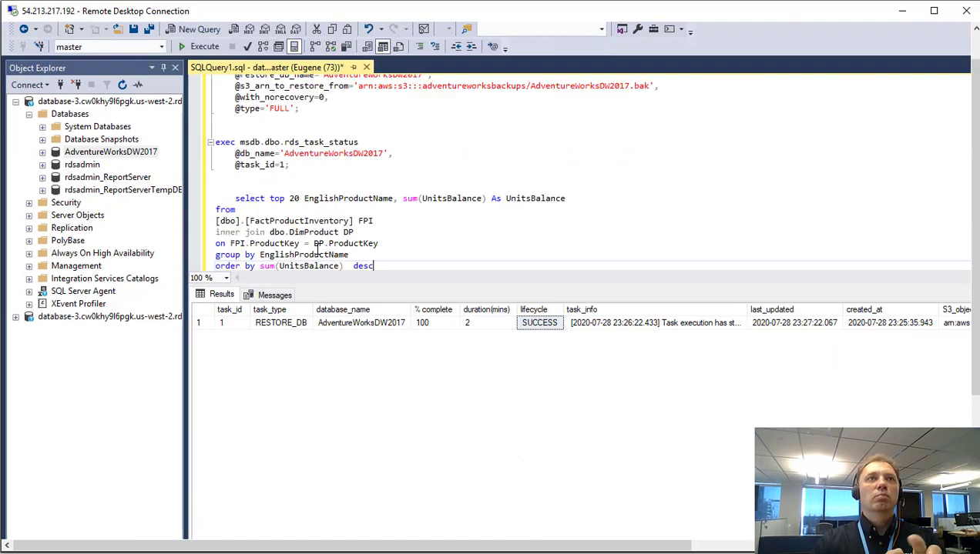
Run the top-20 UnitsBalance query, which fails with Invalid object name 'dbo.FactProductInventory'.
click(232, 198)
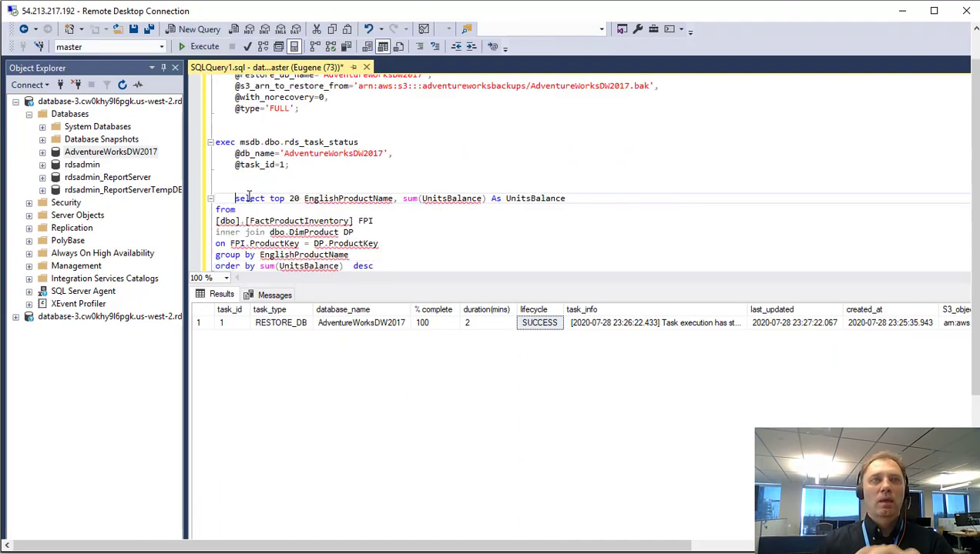
key(BackSpace)
scroll(266, 207, down, 1)
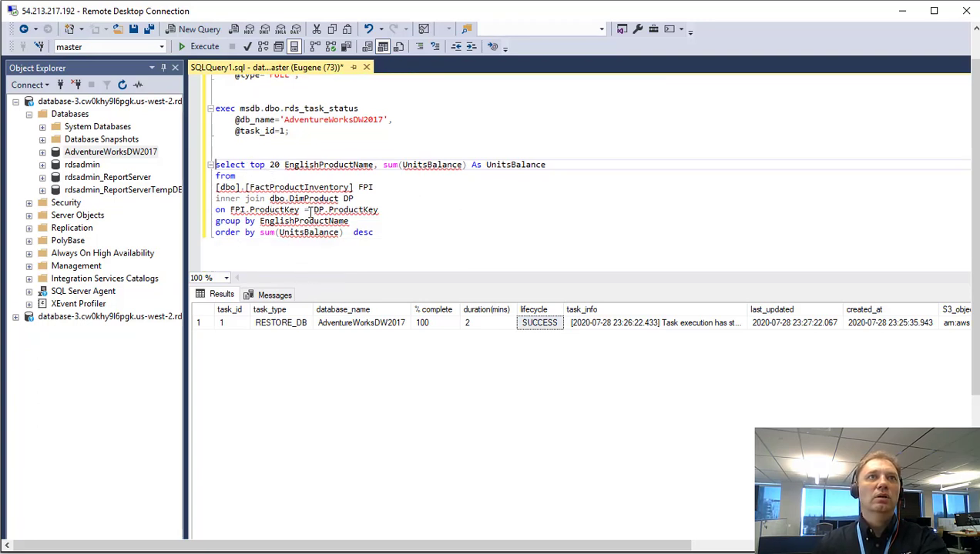
drag(392, 238, 201, 161)
click(204, 46)
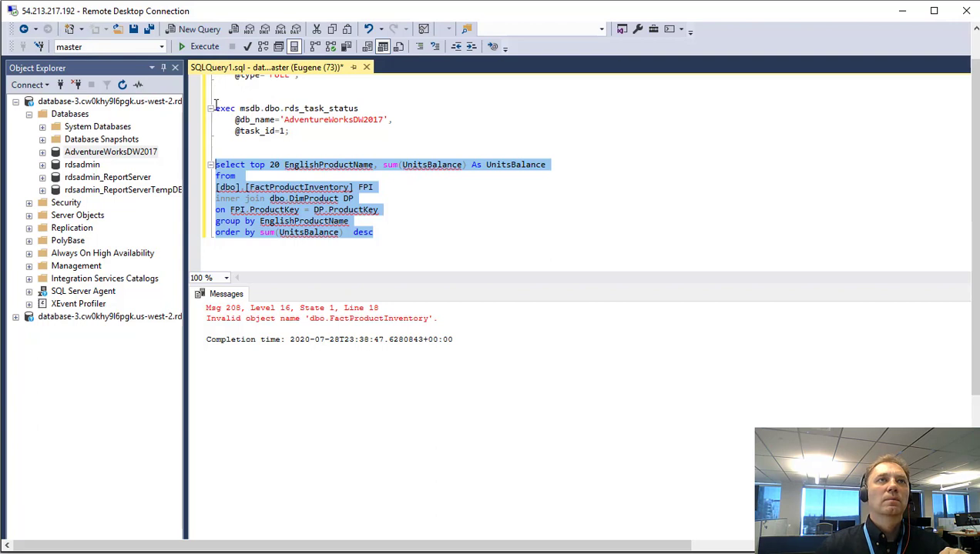
Switch the active database to AdventureWorksDW2017 and rerun the top-20 UnitsBalance query.
click(164, 47)
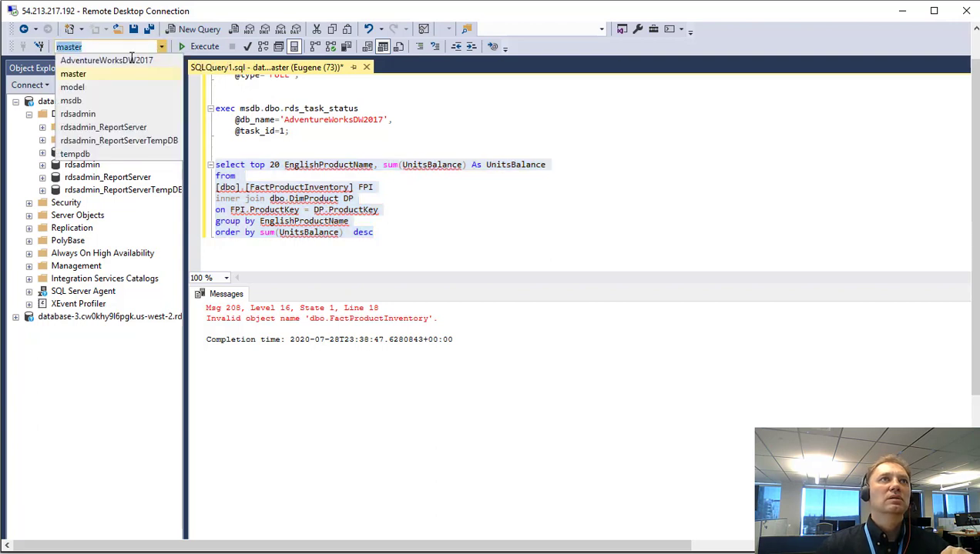
click(131, 60)
click(195, 46)
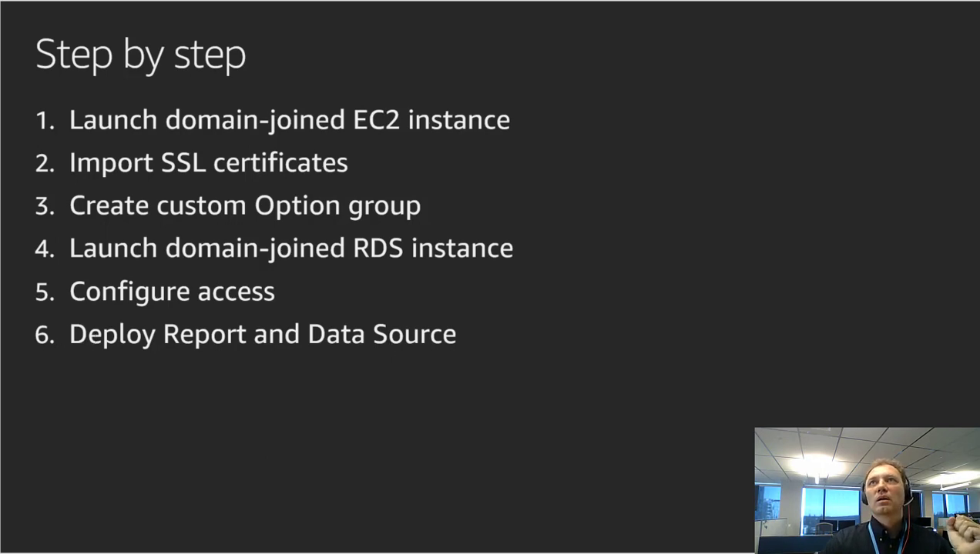
Copy the database-3 endpoint address from its RDS console connectivity details.
key(alt+Tab)
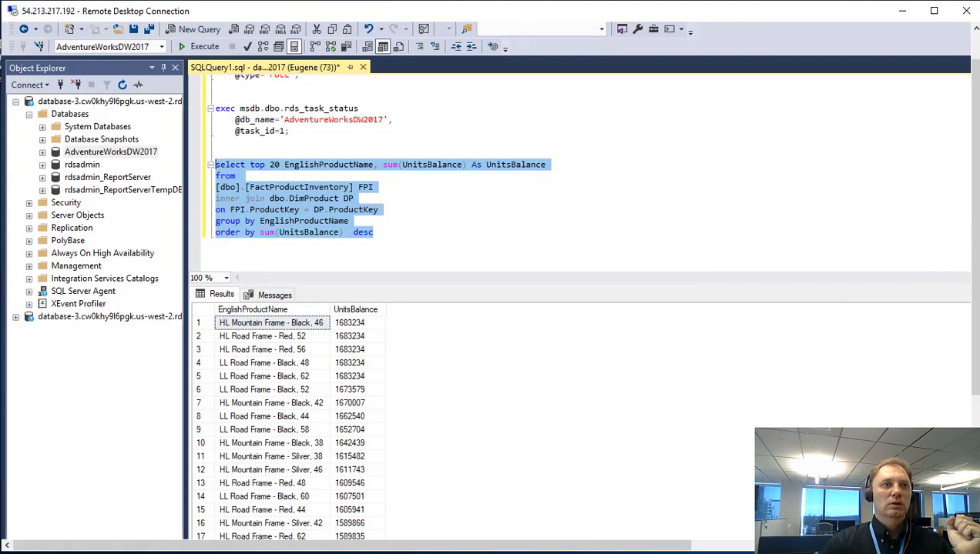
key(alt+Tab)
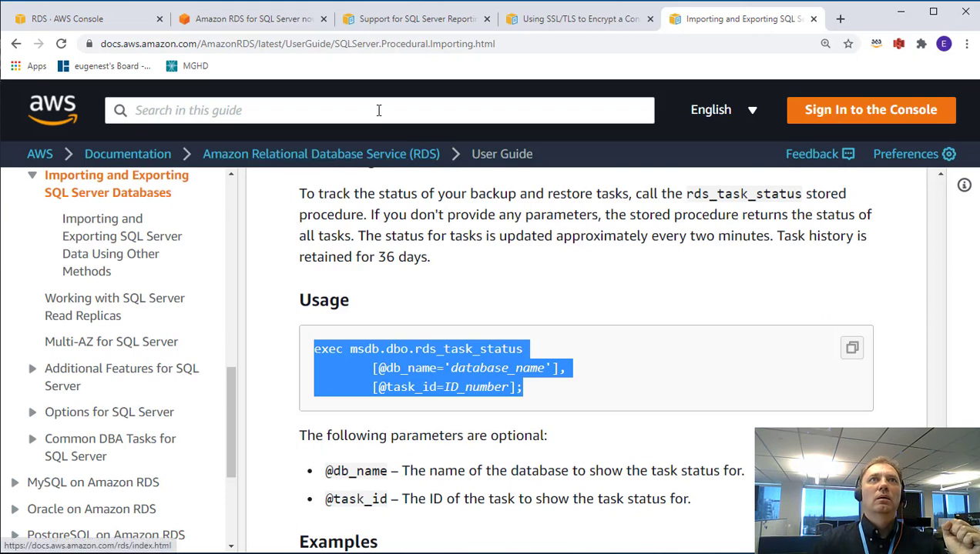
click(130, 21)
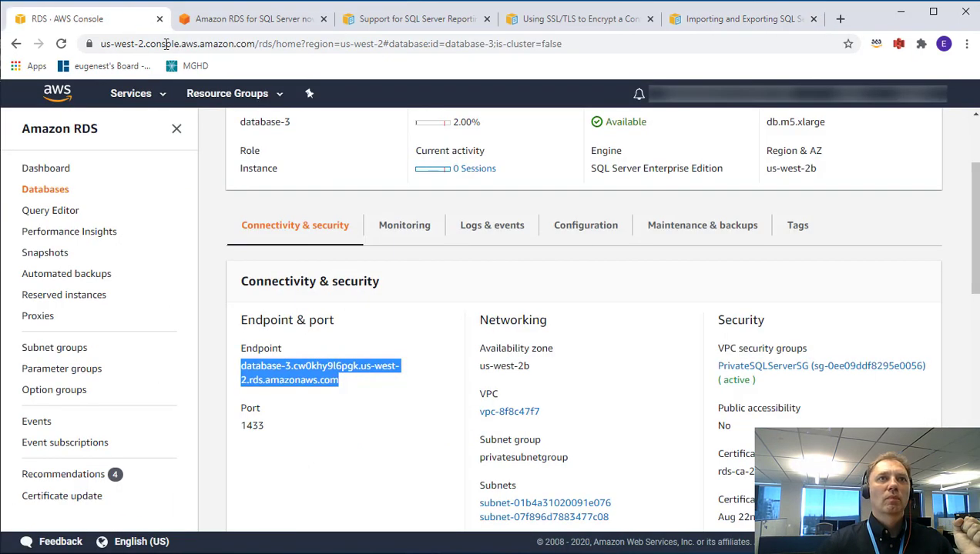
right_click(296, 379)
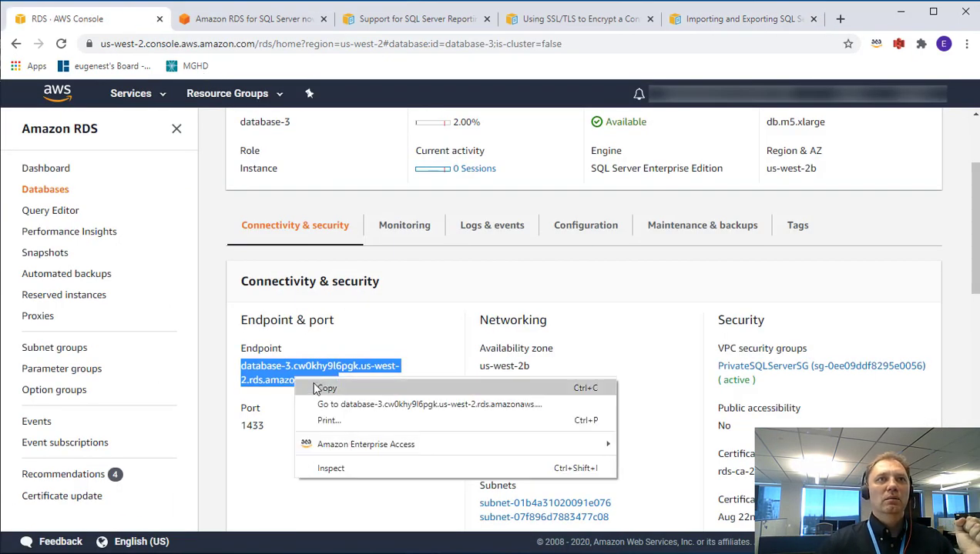
click(326, 391)
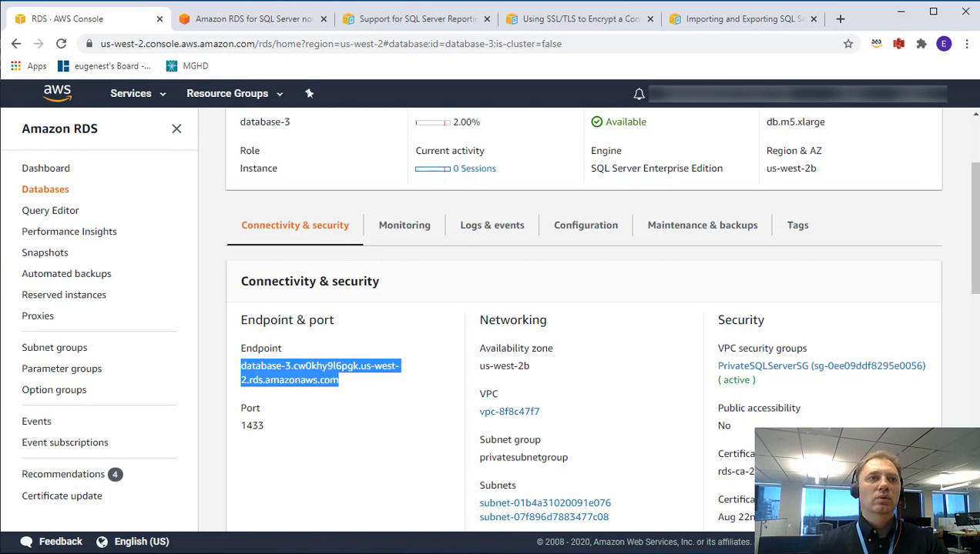
Launch Internet Explorer on the remote server and accept its recommended settings.
key(alt+Tab)
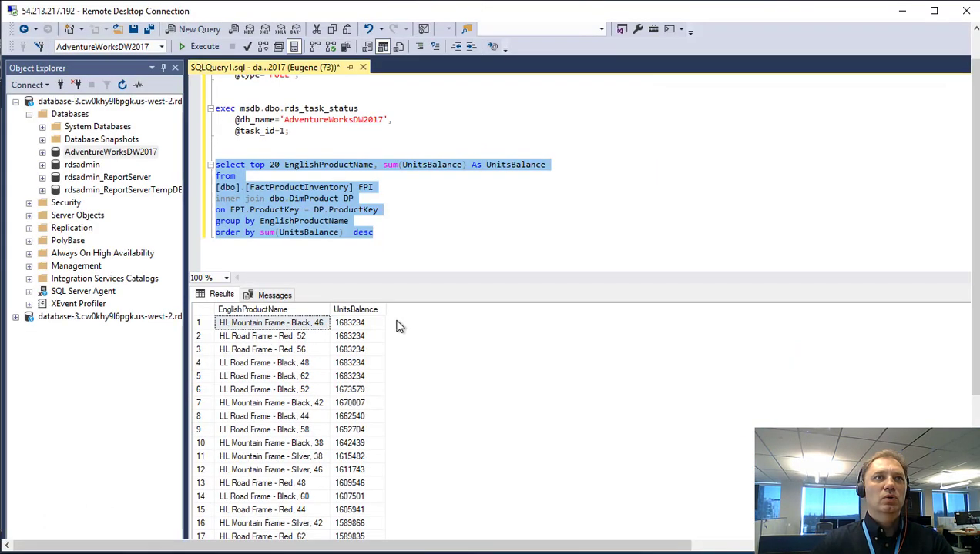
drag(975, 224, 974, 377)
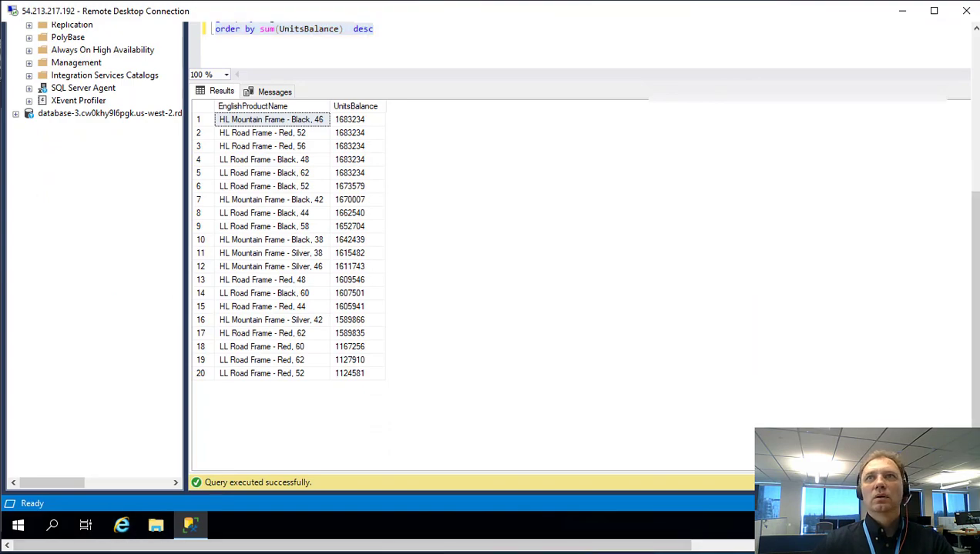
click(122, 525)
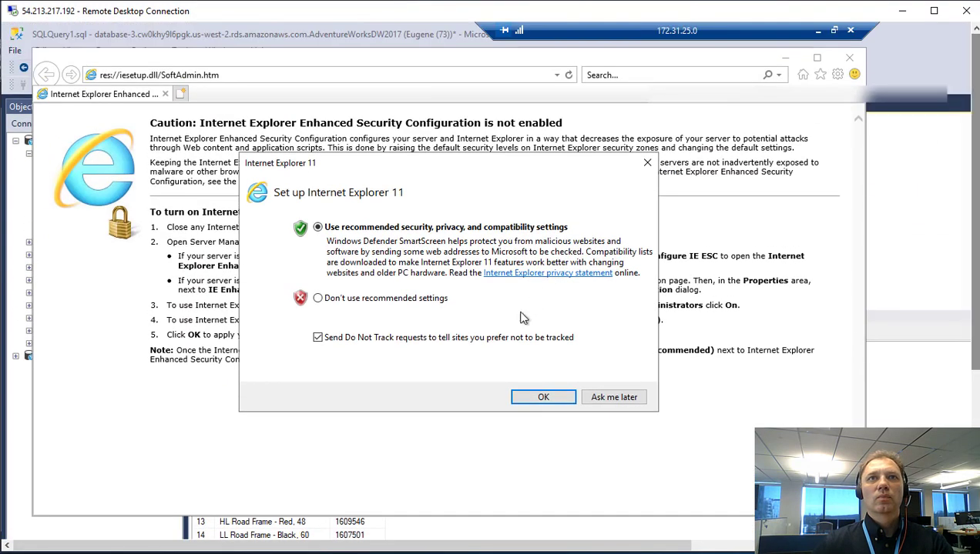
click(543, 398)
click(234, 74)
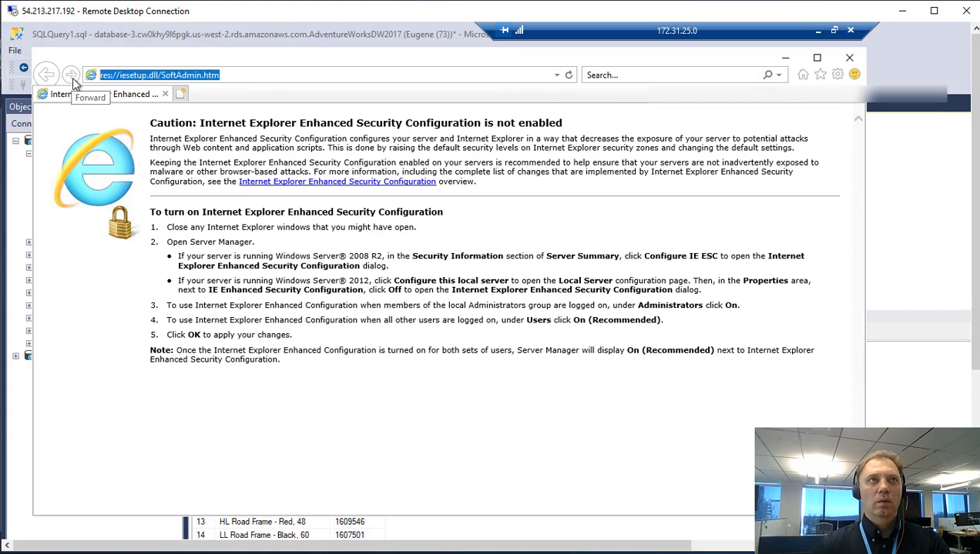
key(ctrl+v)
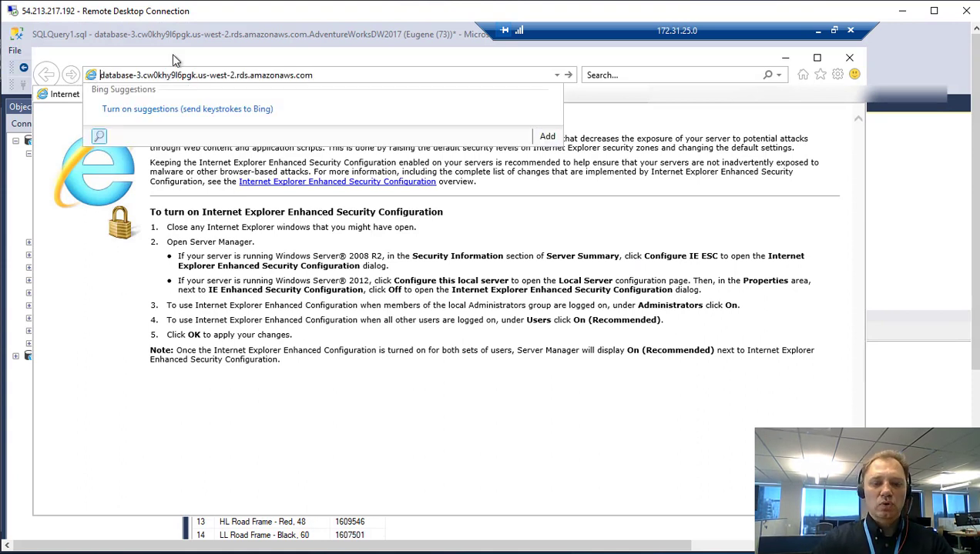
text(https)
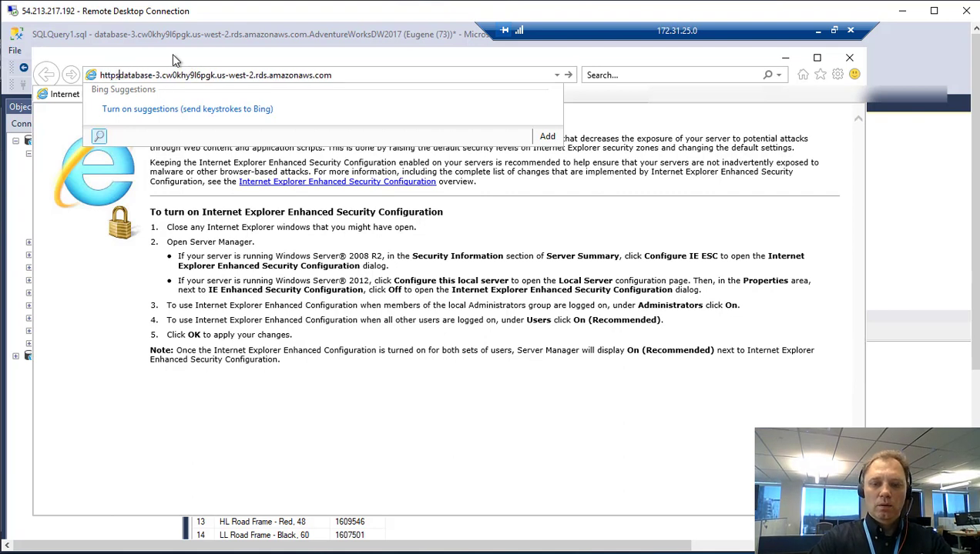
text(://)
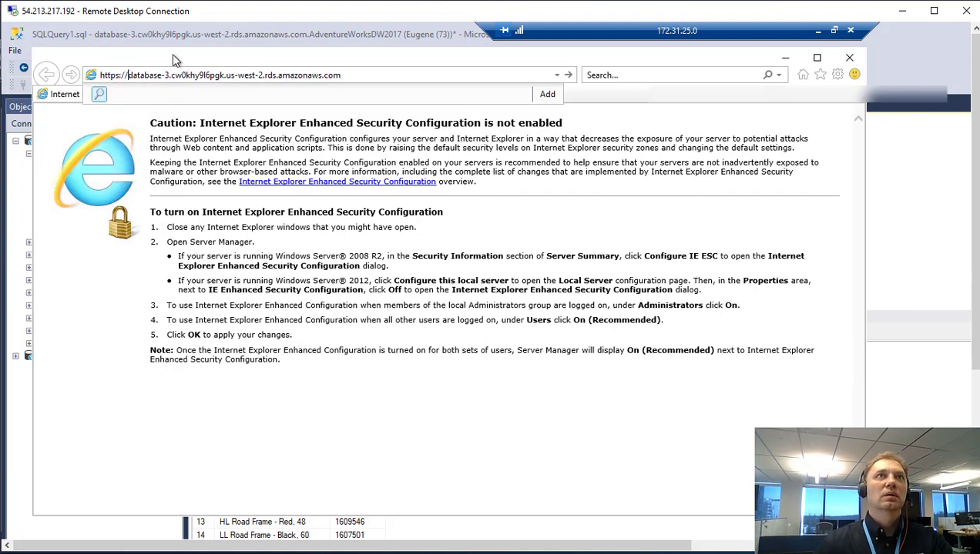
click(370, 73)
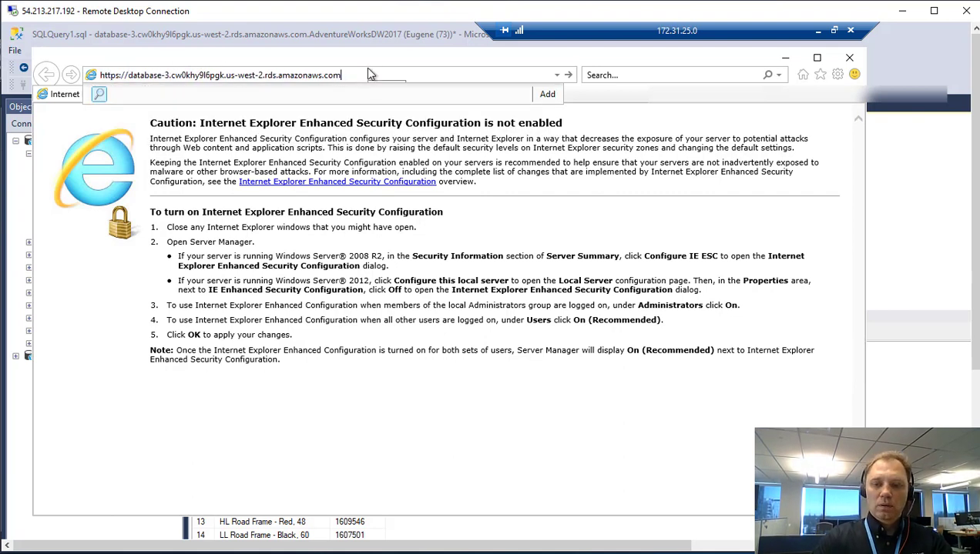
text(:10)
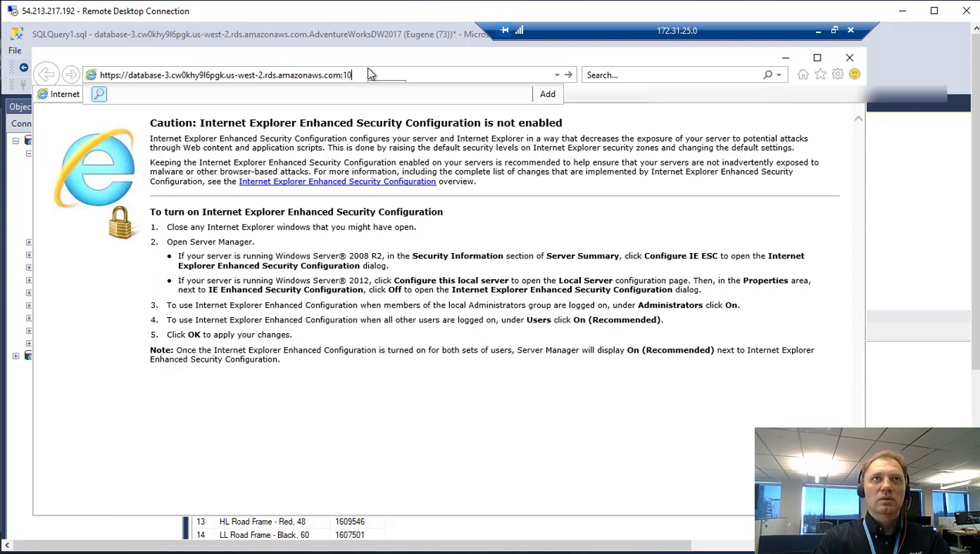
text(000)
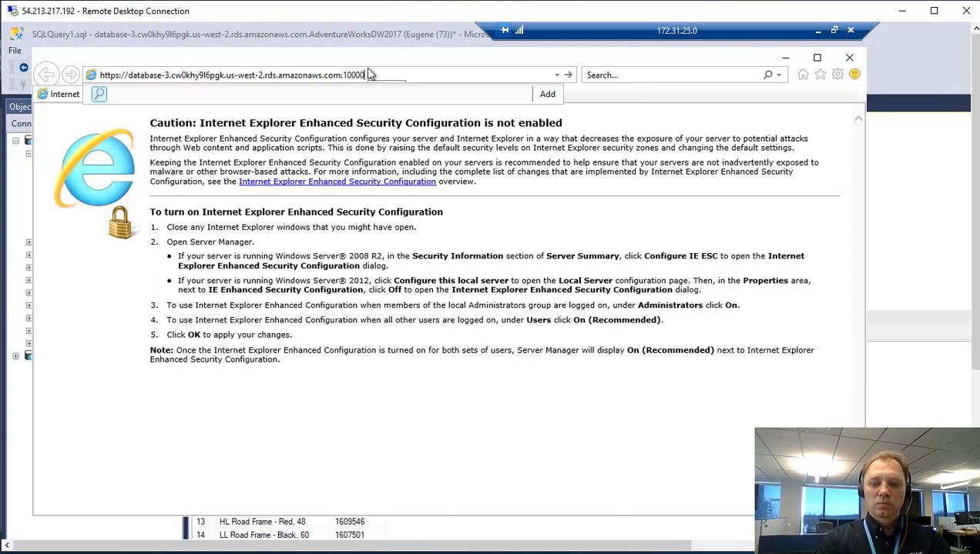
text(/)
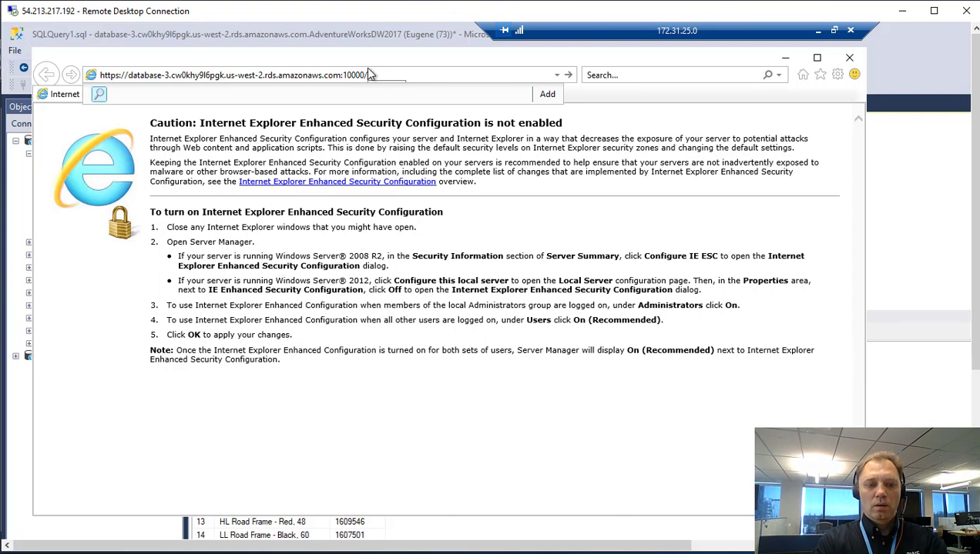
text(ReportSer)
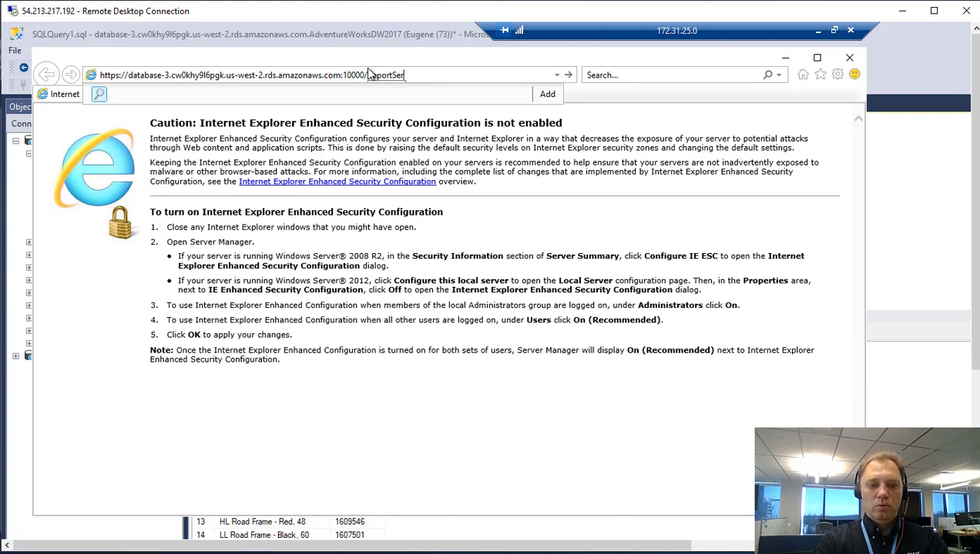
text(ver)
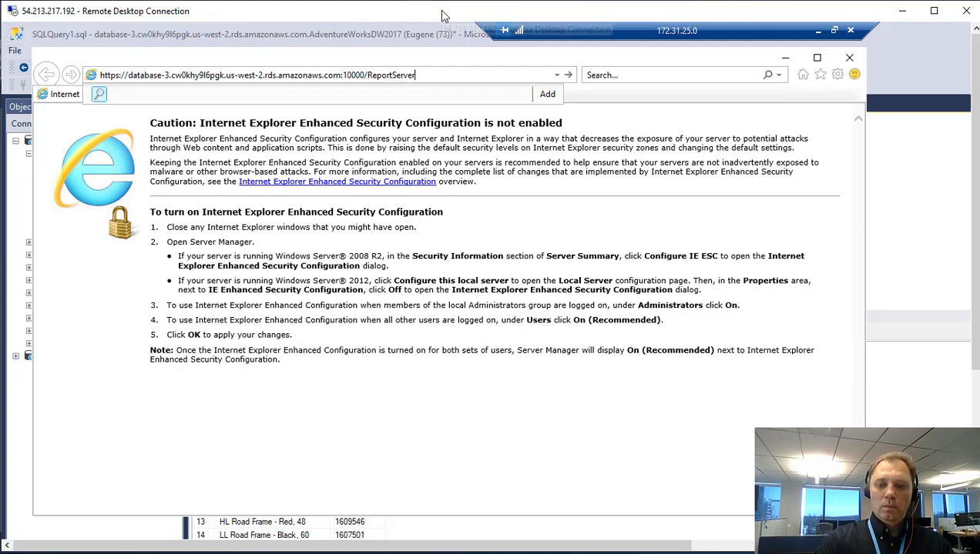
key(Return)
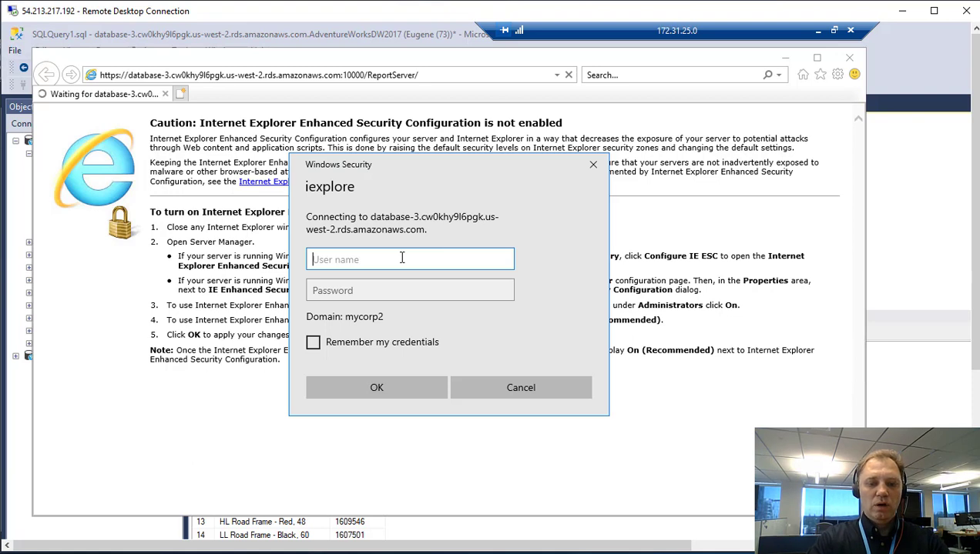
Sign in to the report server as mycorp2/Admin with the domain admin password.
text(my)
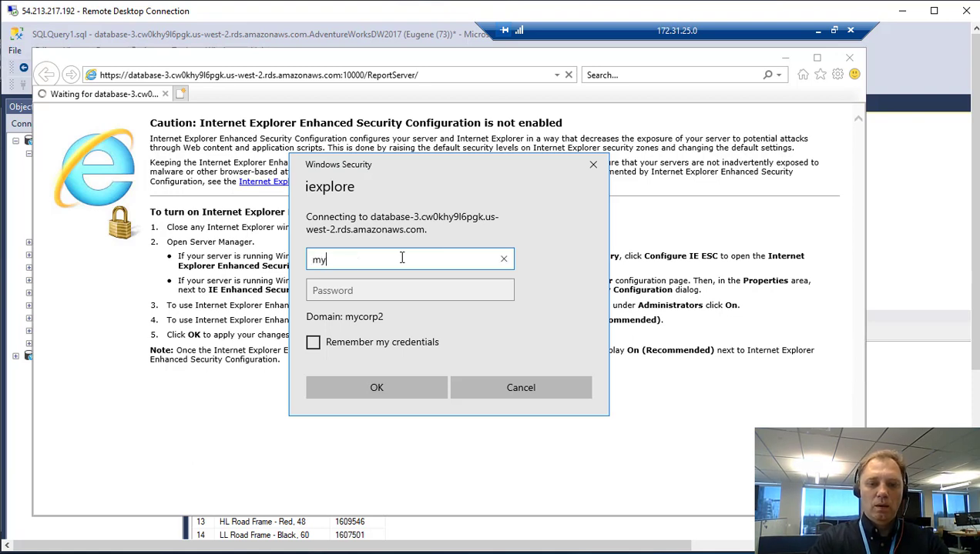
text(corp2)
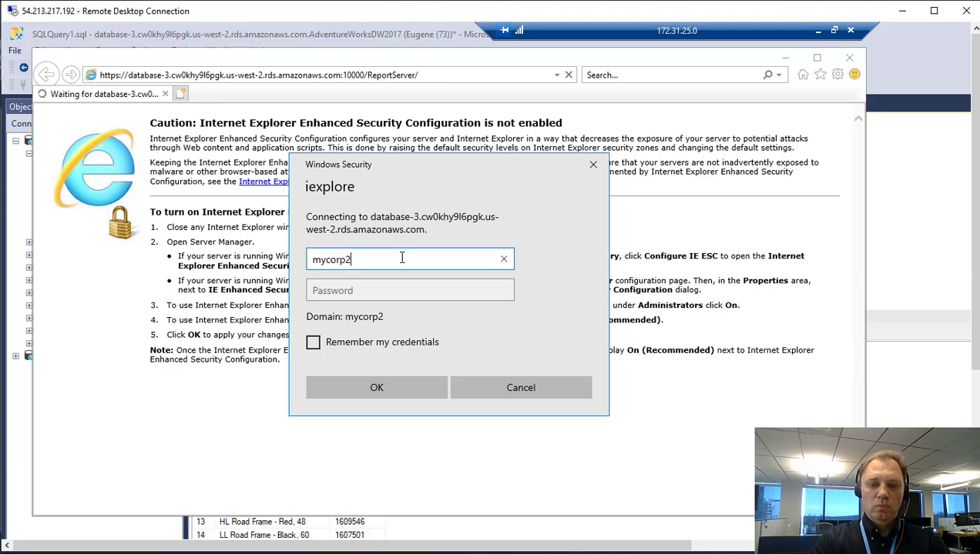
text(/Admin)
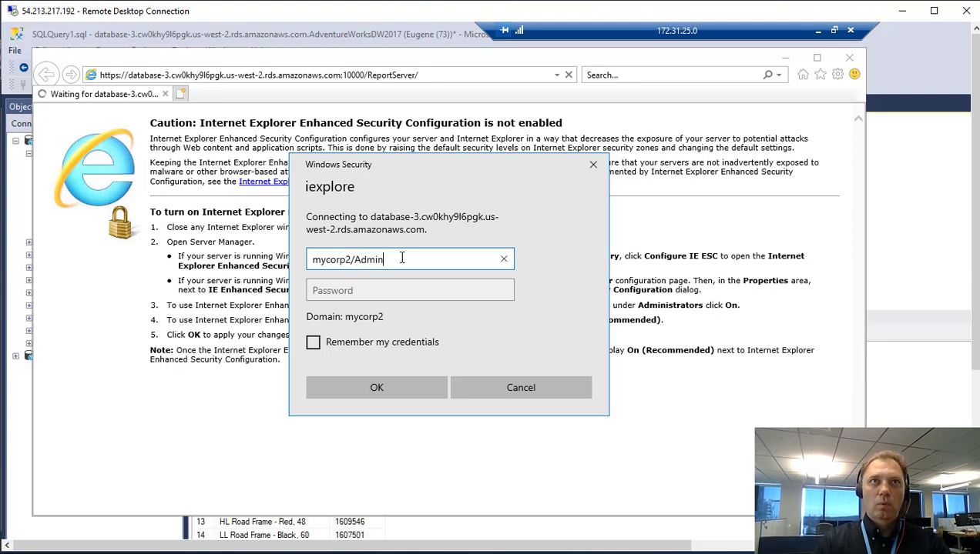
click(385, 290)
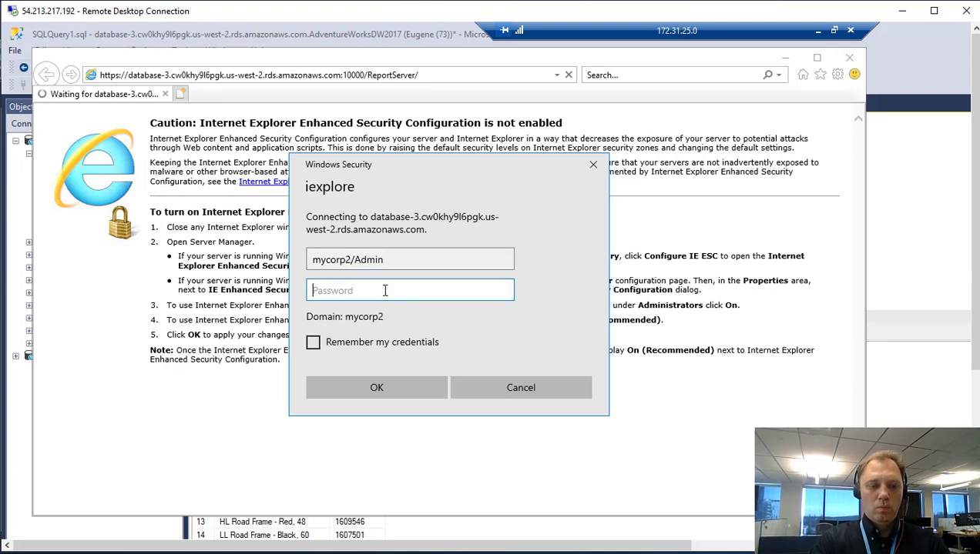
text(*****)
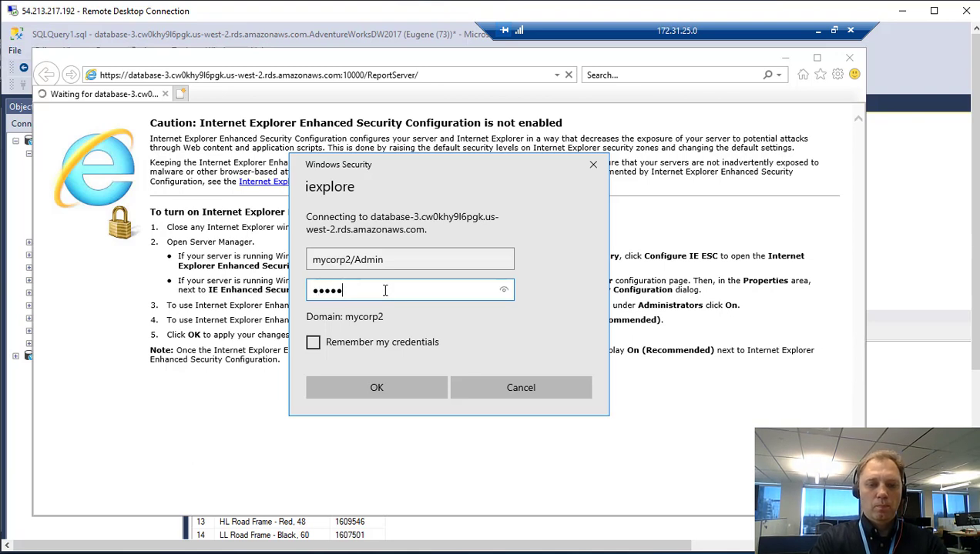
text(***)
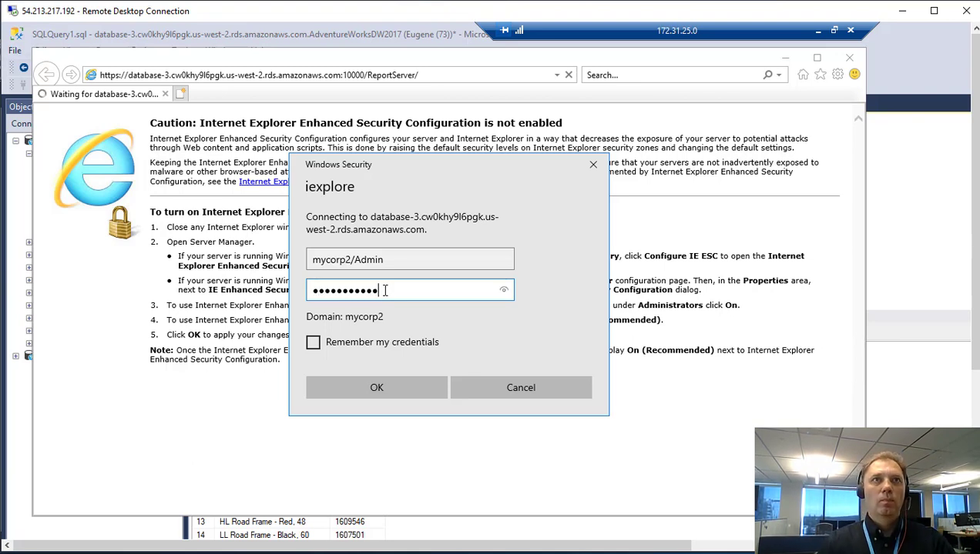
text(****)
click(377, 388)
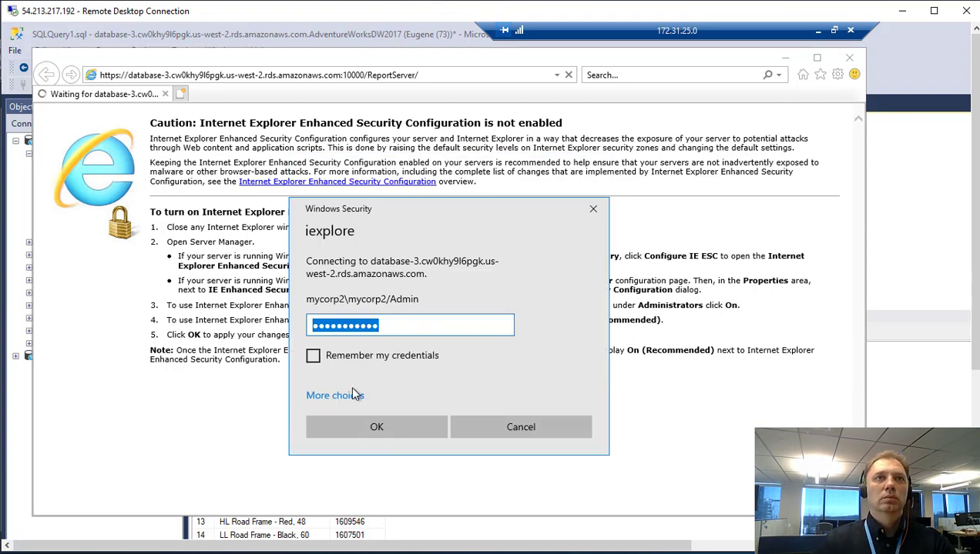
Choose a different account and re-enter the Admin user name and password.
click(354, 395)
drag(414, 204, 387, 137)
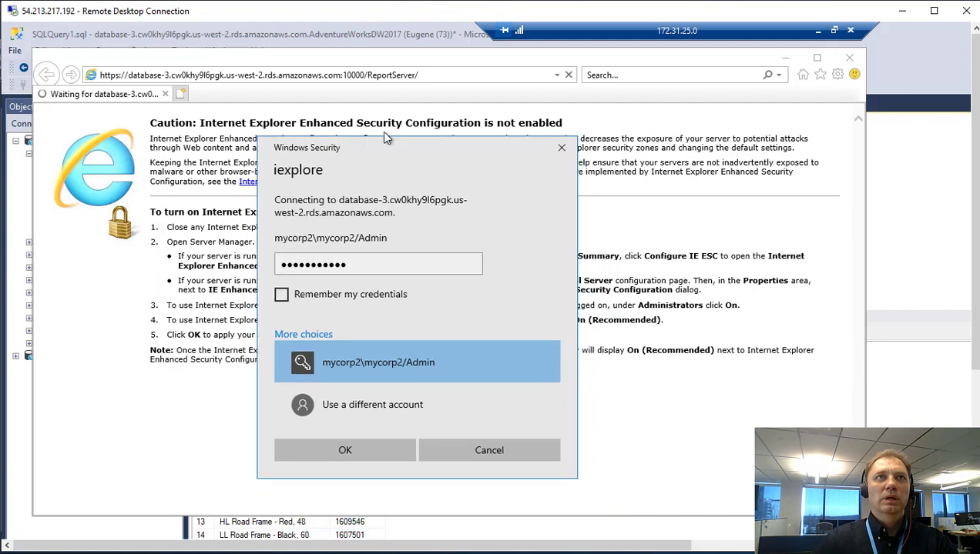
click(376, 385)
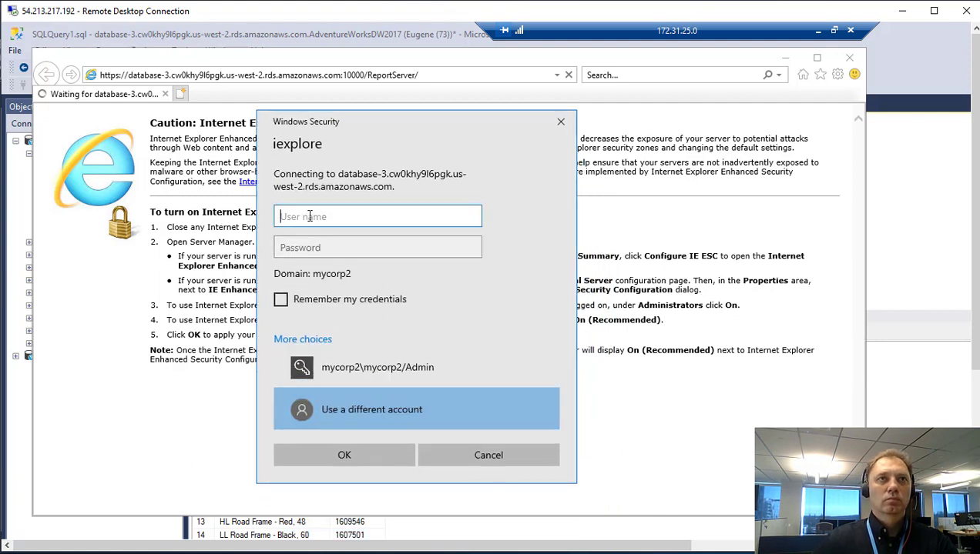
text(Admin)
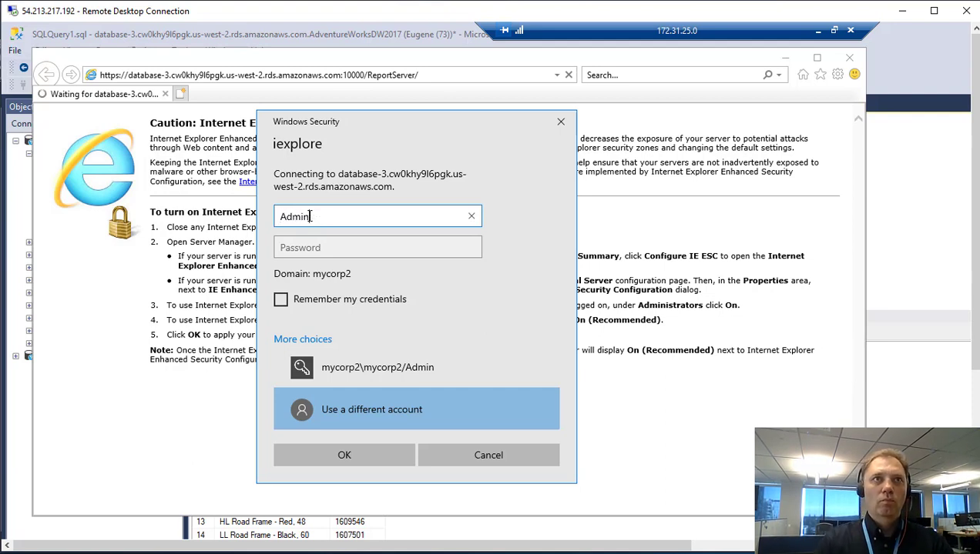
click(312, 245)
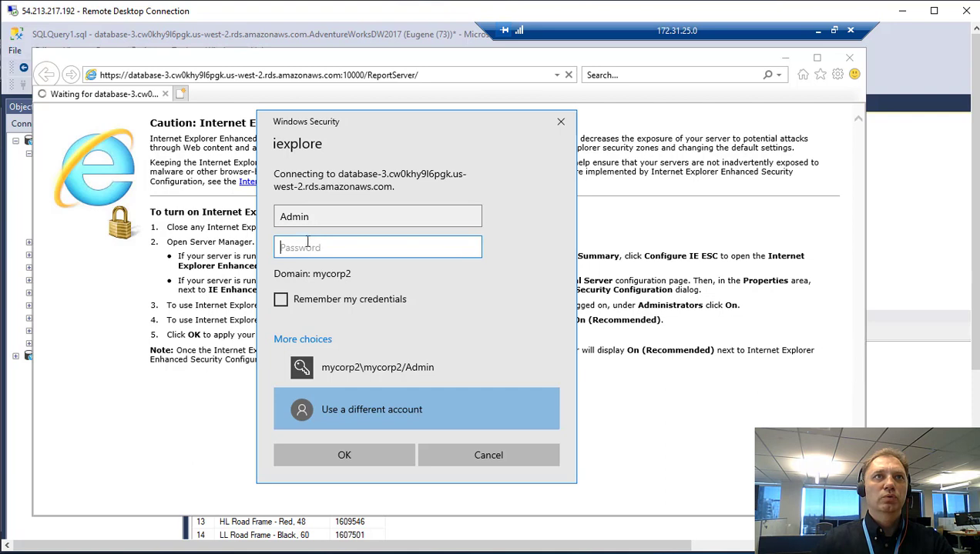
text(••••••)
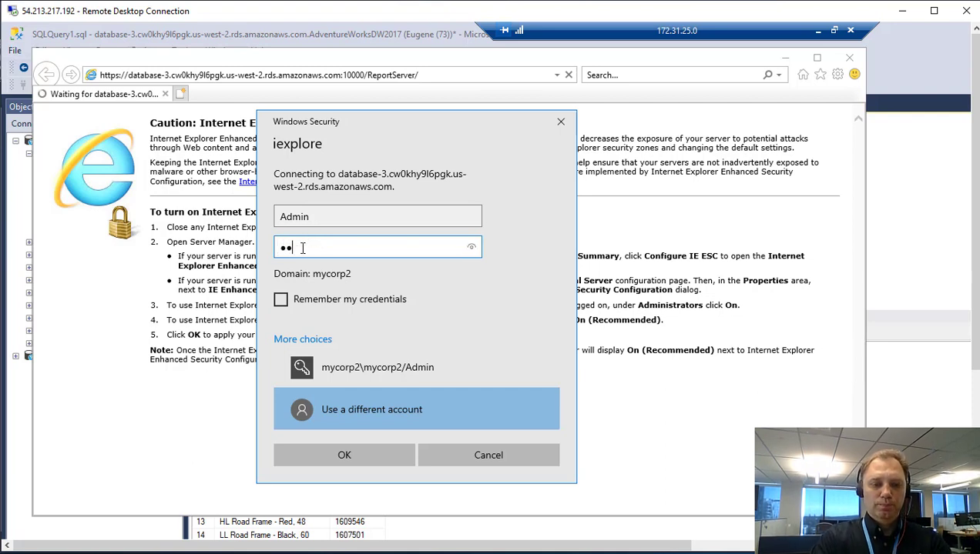
text(•••••)
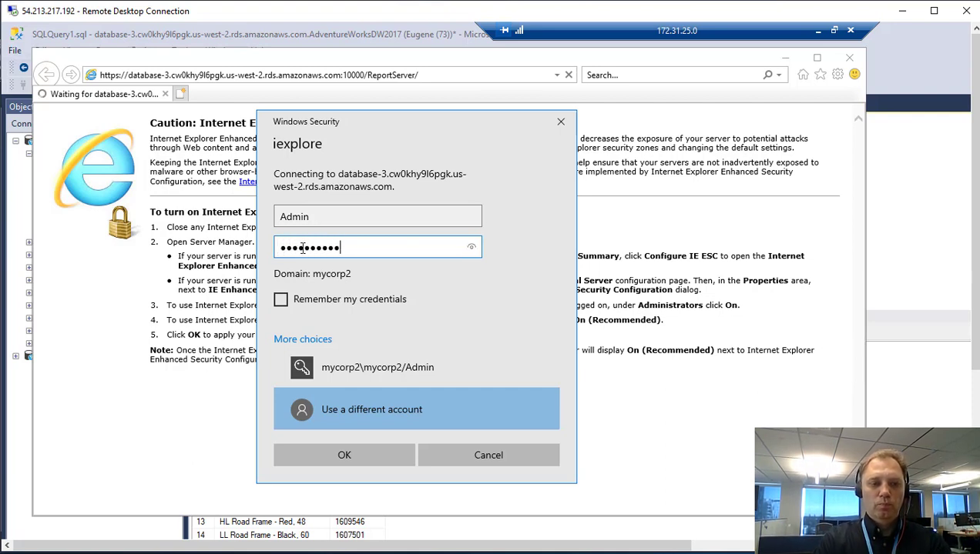
Submit the credentials, copy the rds_msbi_task portal permission statement, and close the access-denied page.
click(307, 449)
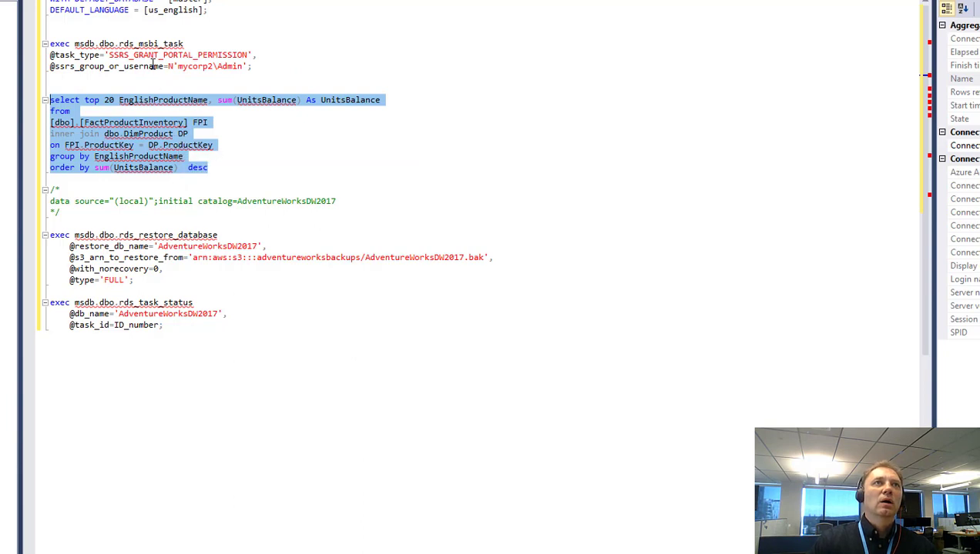
click(270, 68)
drag(269, 68, 49, 44)
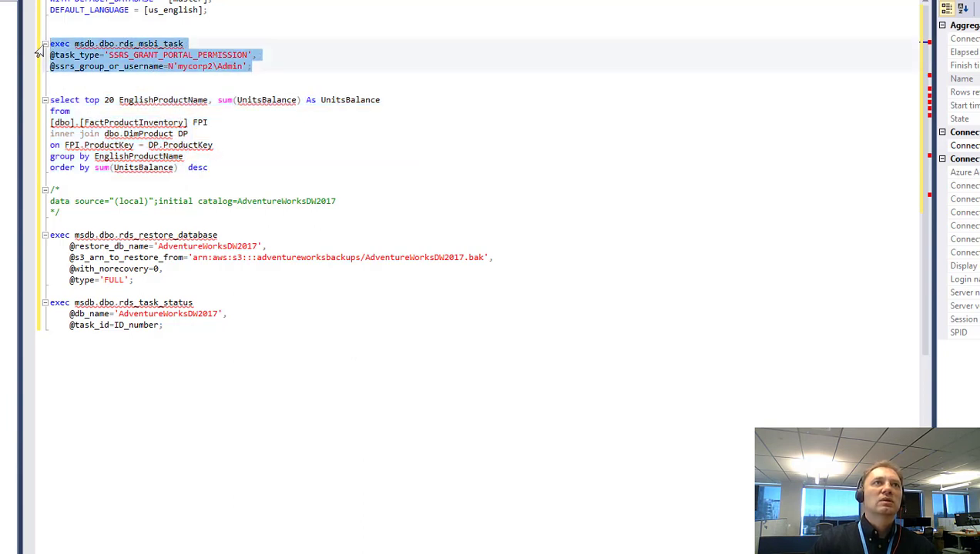
right_click(85, 59)
click(115, 78)
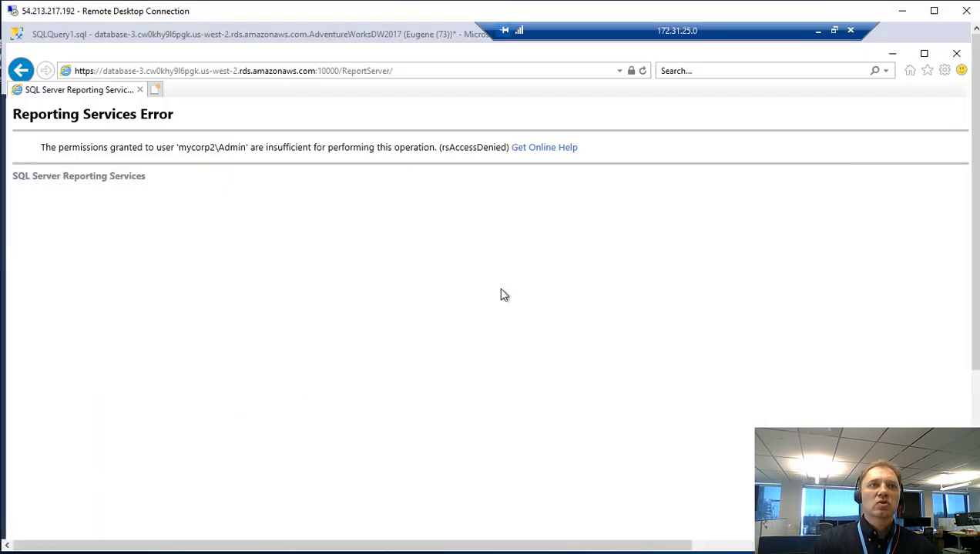
click(955, 53)
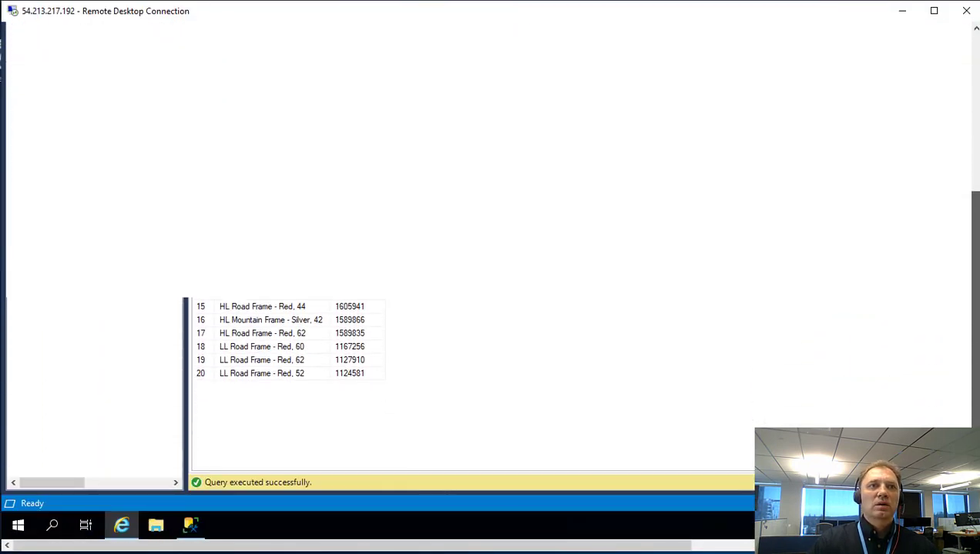
mouse_move(192, 526)
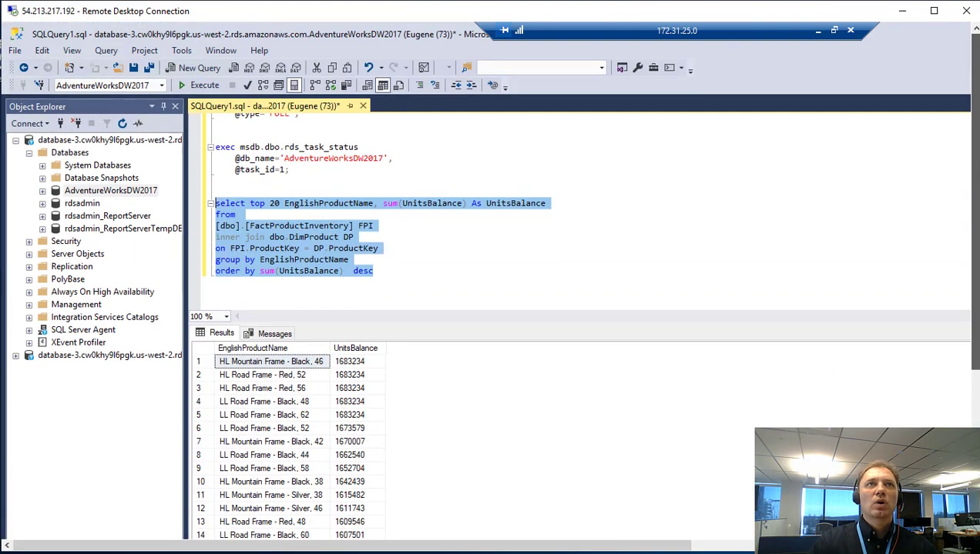
Paste and run the SSRS_GRANT_PORTAL_PERMISSION statement, confirming task 2 shows CREATED.
click(433, 234)
scroll(400, 250, down, 2)
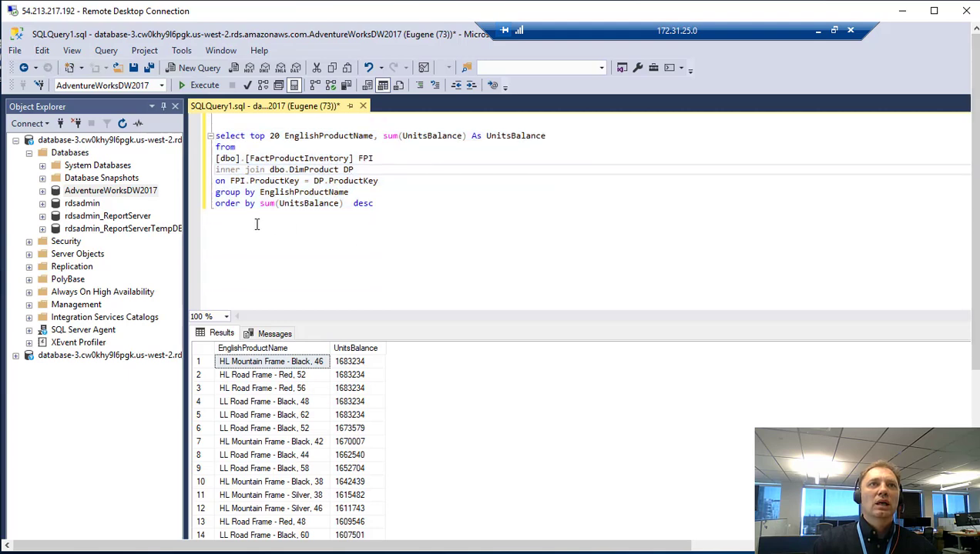
click(385, 209)
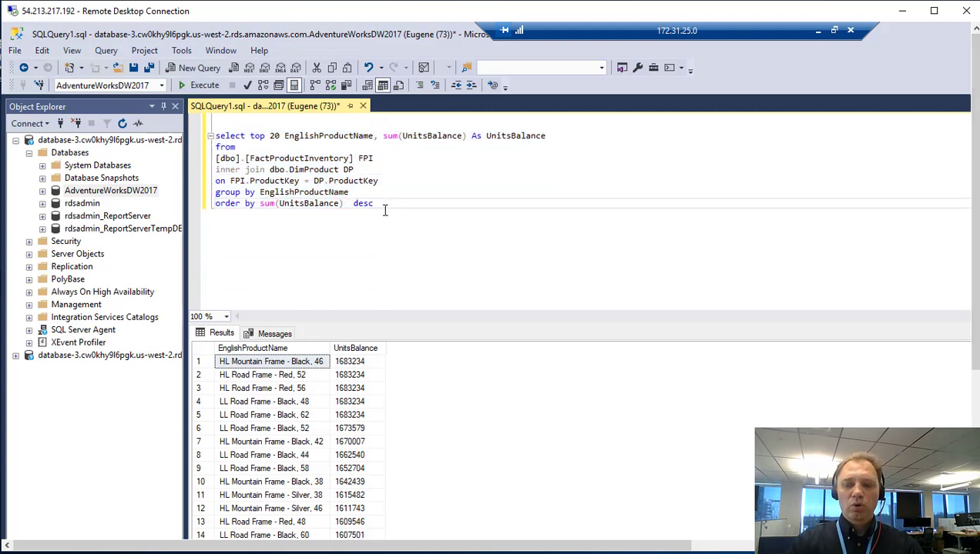
key(Return)
key(Return)
key(Return)
key(ctrl+v)
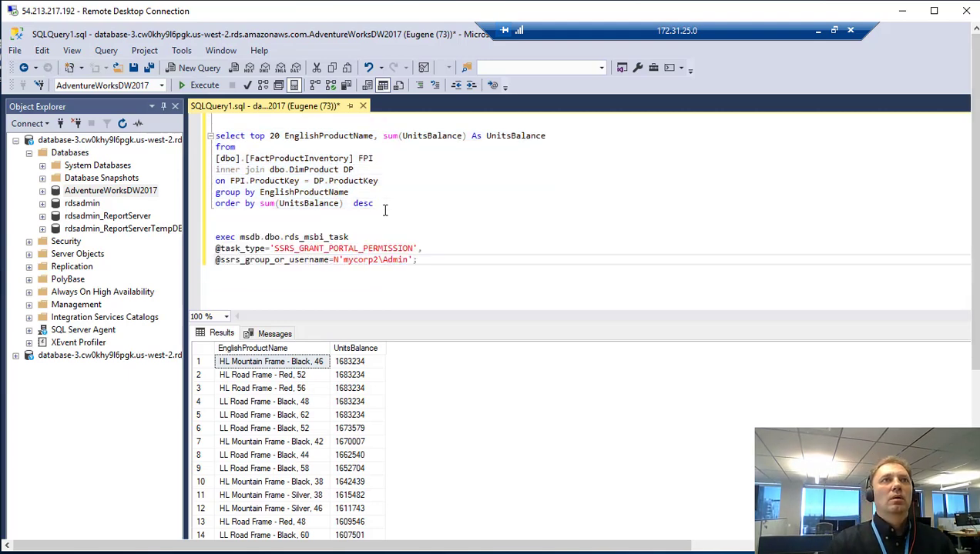
drag(440, 260, 168, 233)
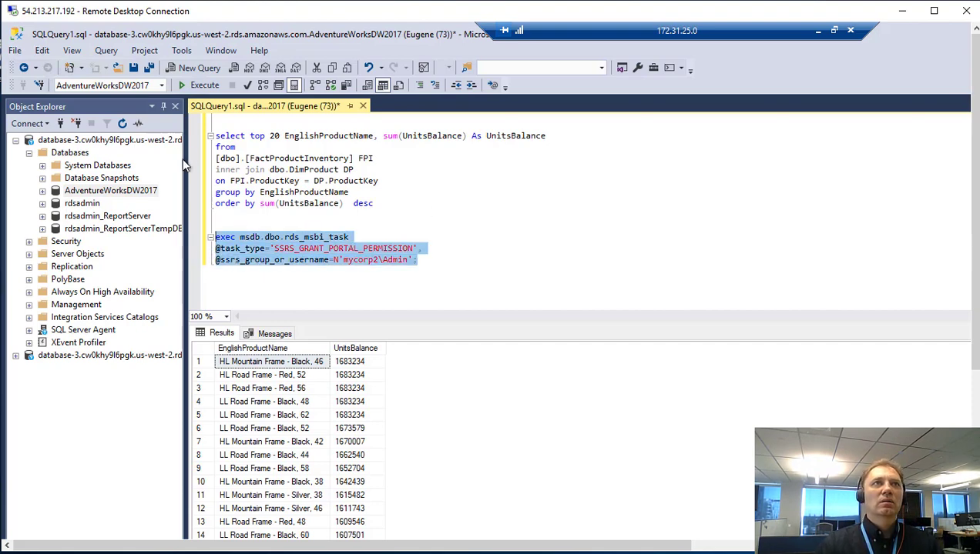
click(201, 82)
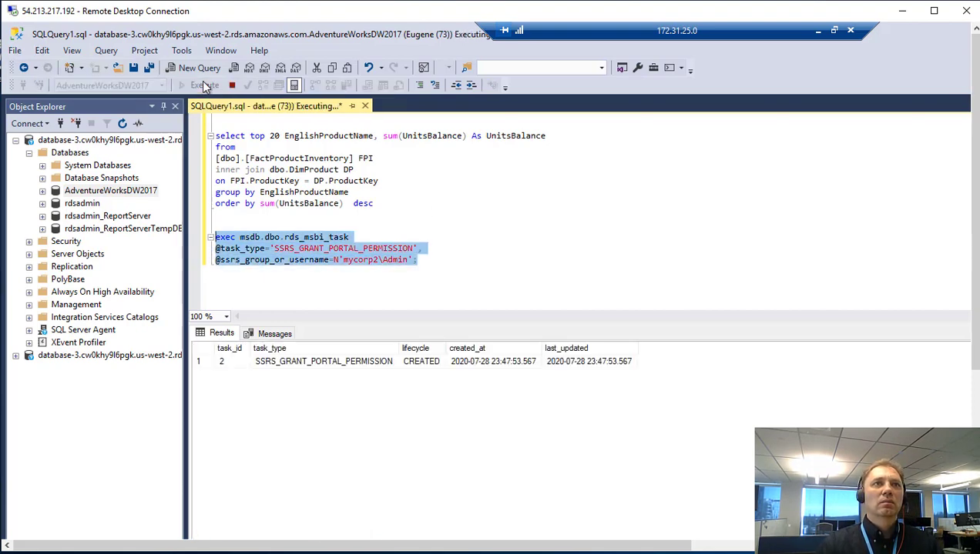
click(422, 362)
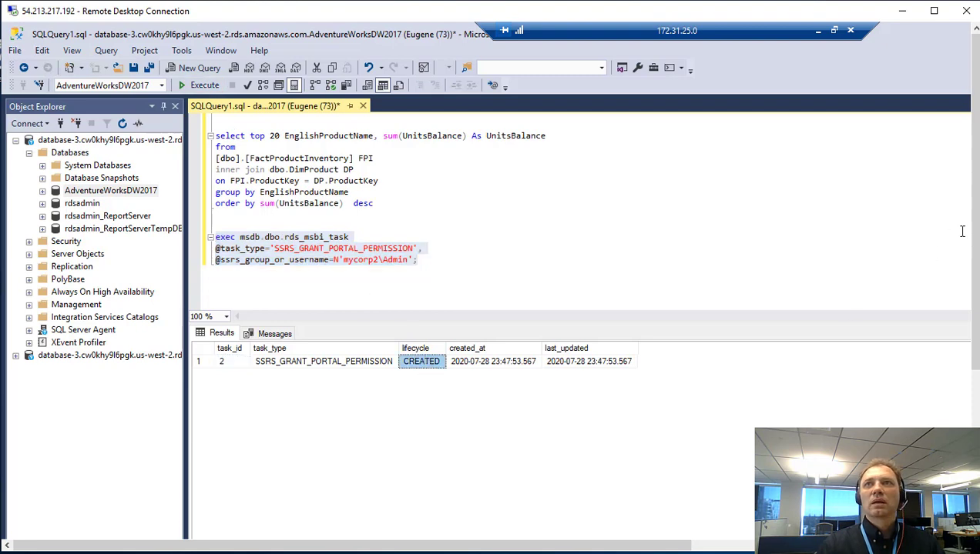
Open Internet Explorer and load the ReportServer root page.
drag(968, 231, 969, 387)
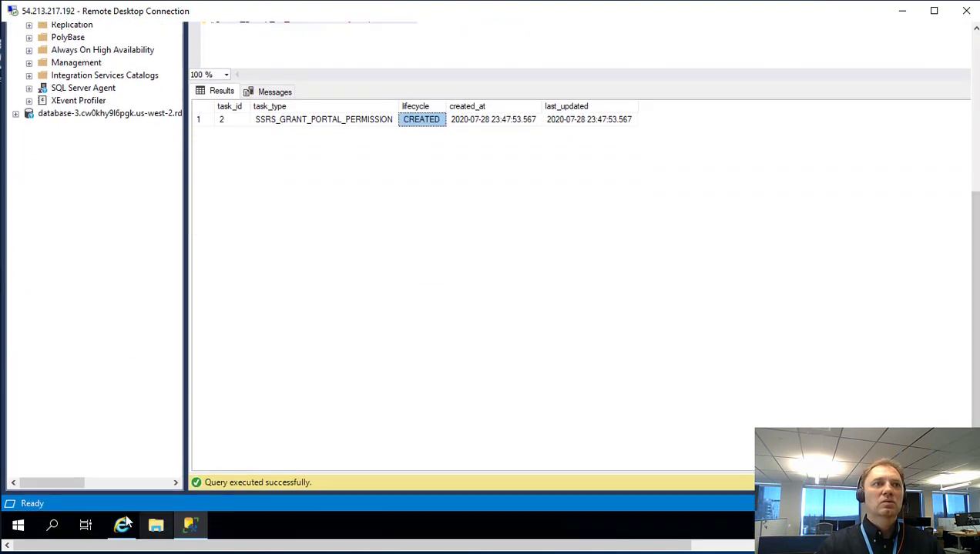
click(122, 526)
drag(968, 308, 963, 147)
key(Return)
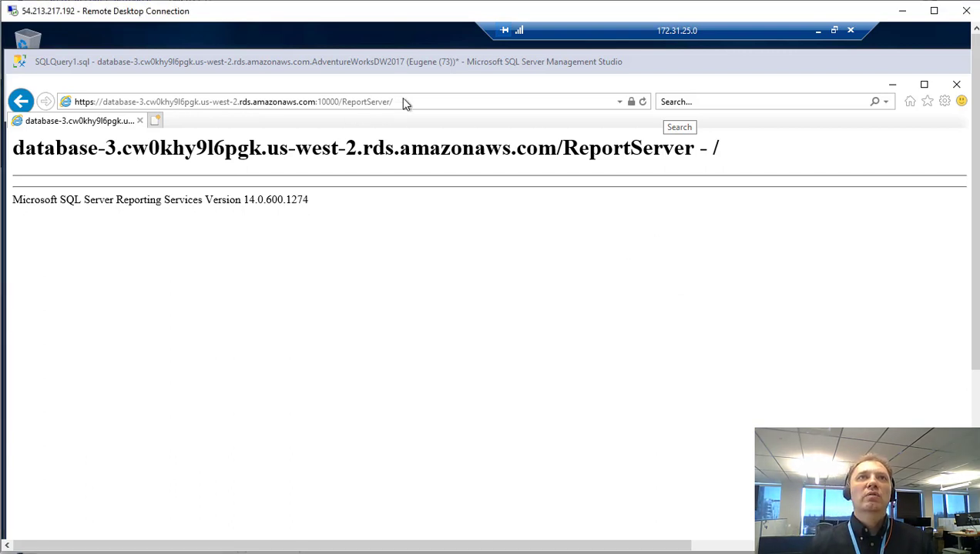
Change the address from /ReportServer/ to /Reports/ to open the SSRS web portal.
click(402, 102)
drag(397, 101, 368, 102)
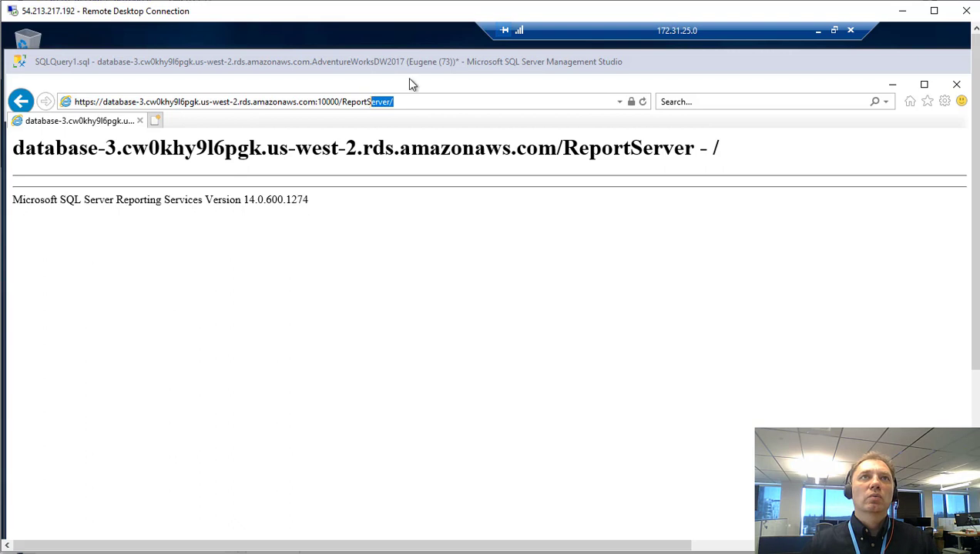
text(s/)
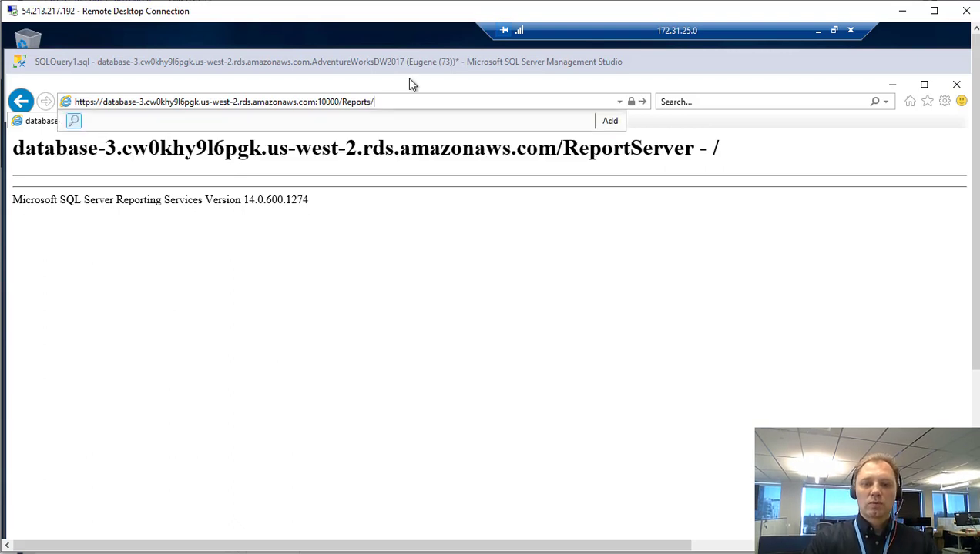
key(Return)
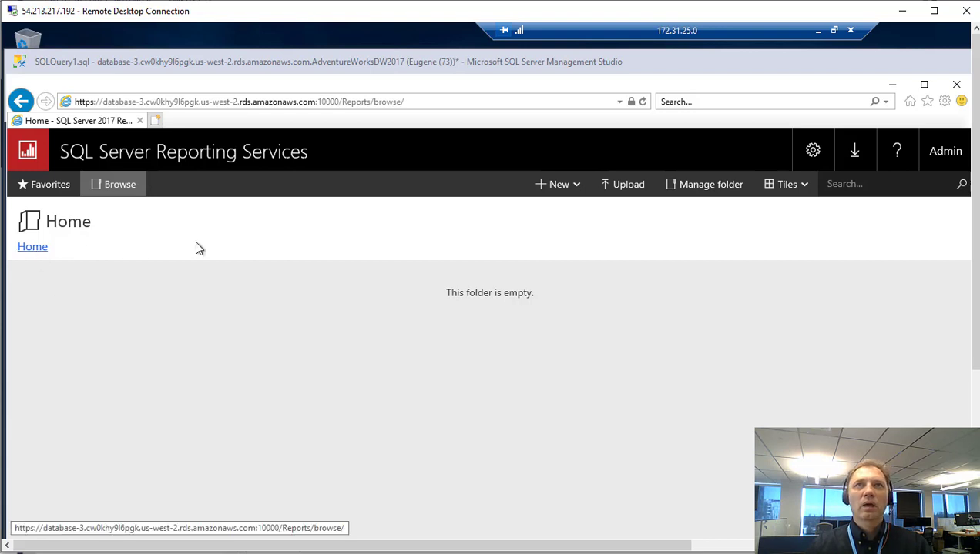
Start a new data source and name it DataSource1.
click(558, 189)
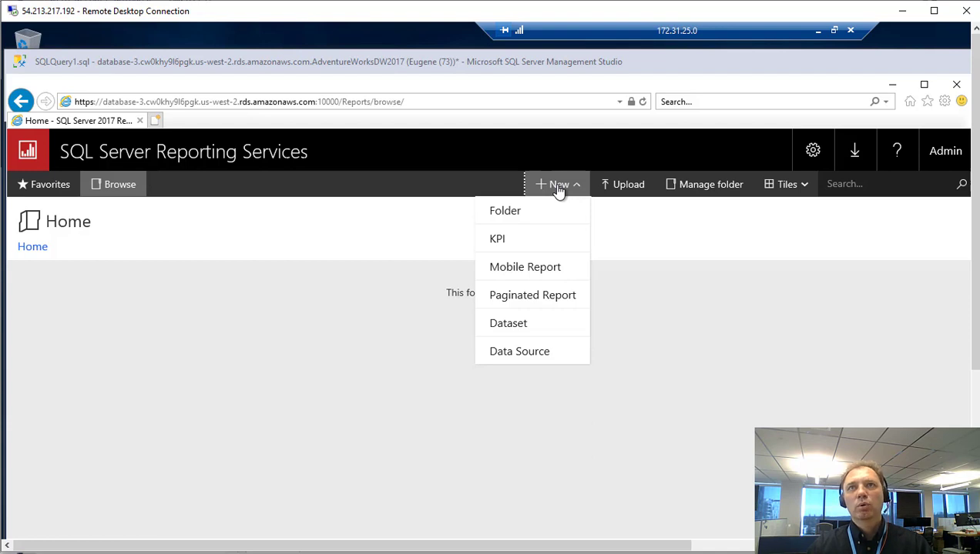
click(547, 356)
scroll(531, 333, down, 2)
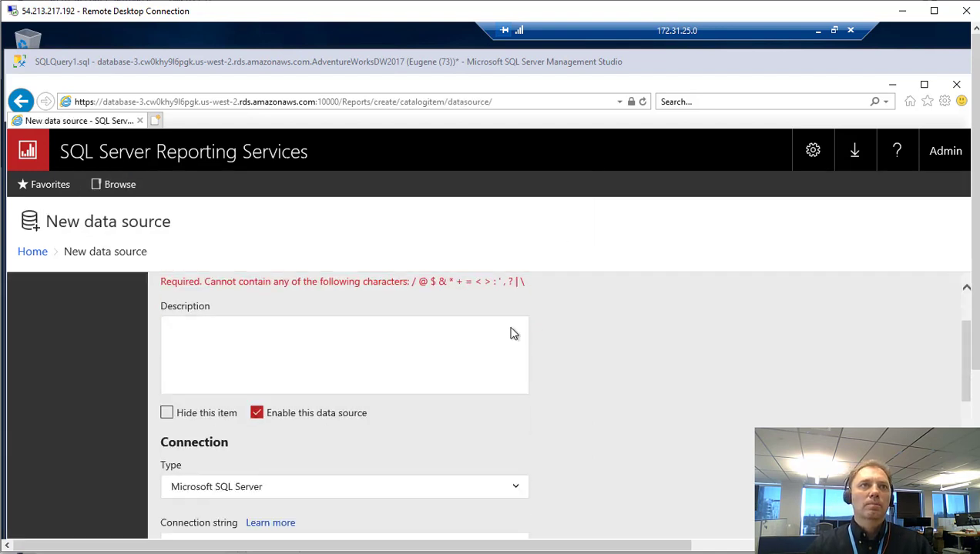
scroll(512, 332, up, 2)
click(303, 340)
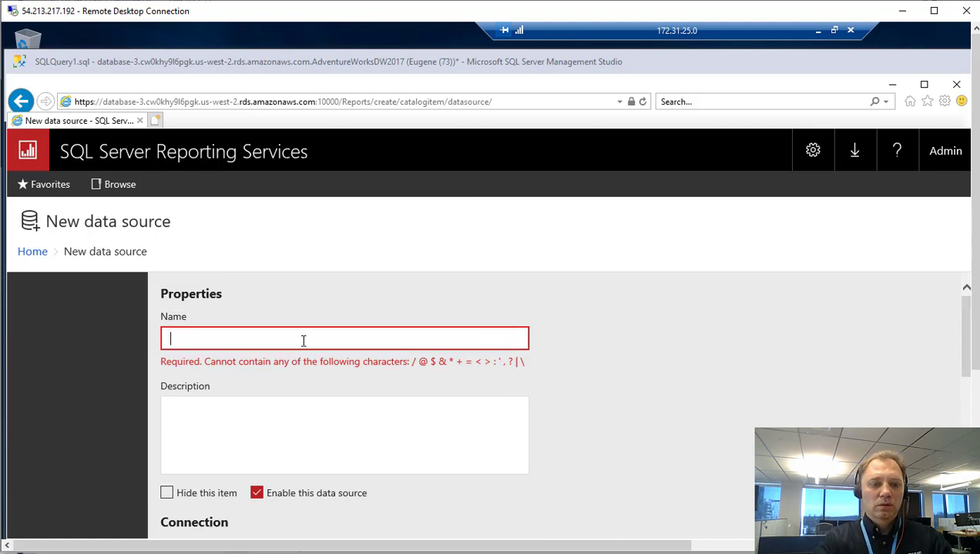
text(DataSource)
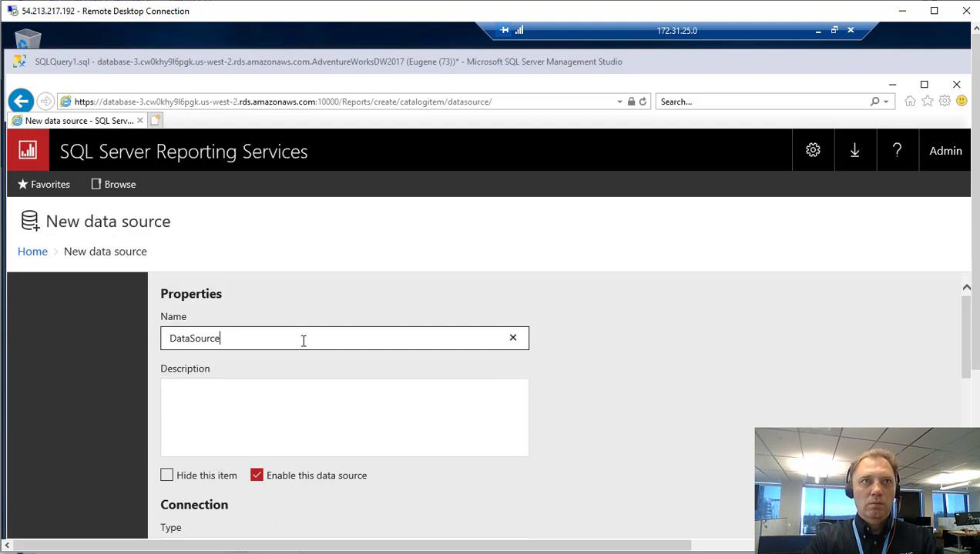
text(1)
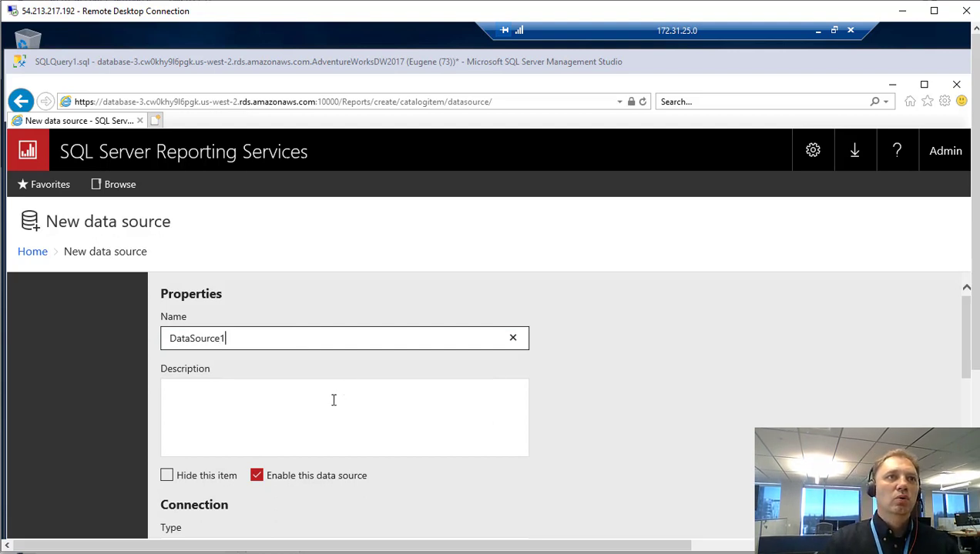
Paste the connection string data source="(local)";initial catalog=AdventureWorksDW2017 copied from SSMS.
click(333, 400)
key(Return)
key(Return)
scroll(333, 400, down, 1)
scroll(333, 400, down, 1)
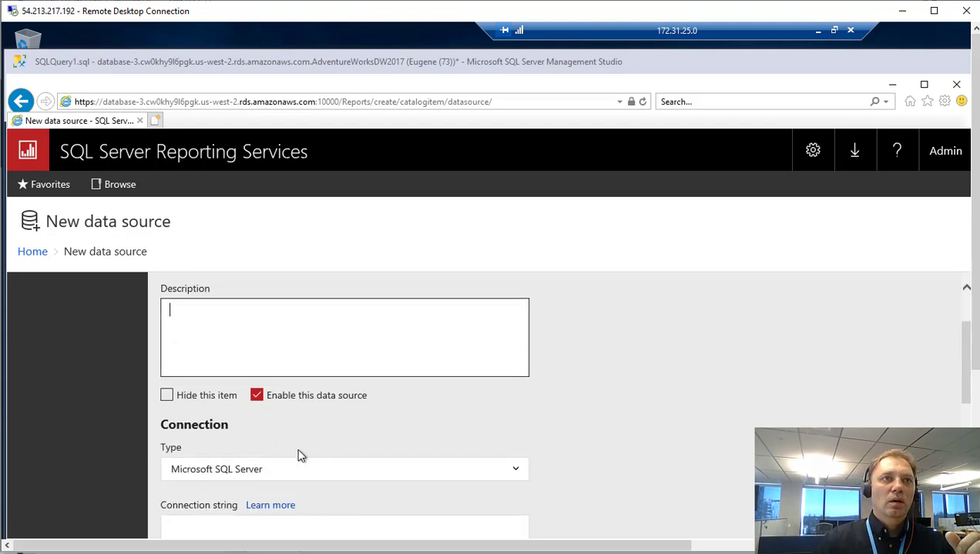
scroll(299, 455, down, 1)
scroll(261, 445, down, 1)
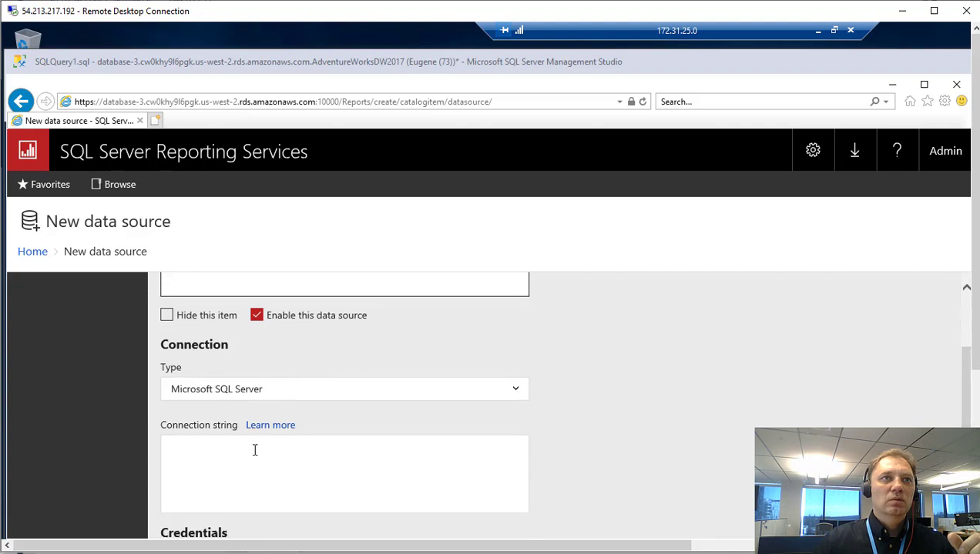
click(255, 450)
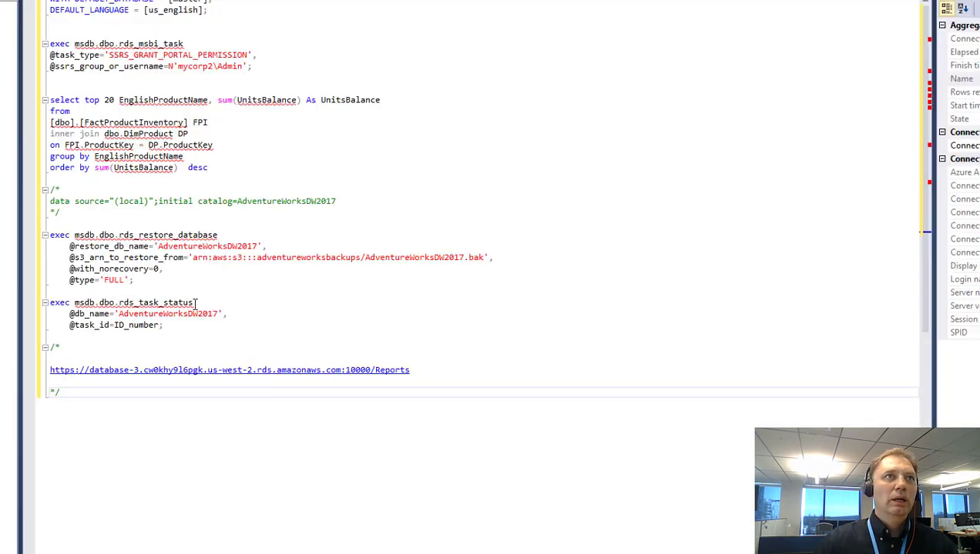
drag(336, 201, 33, 203)
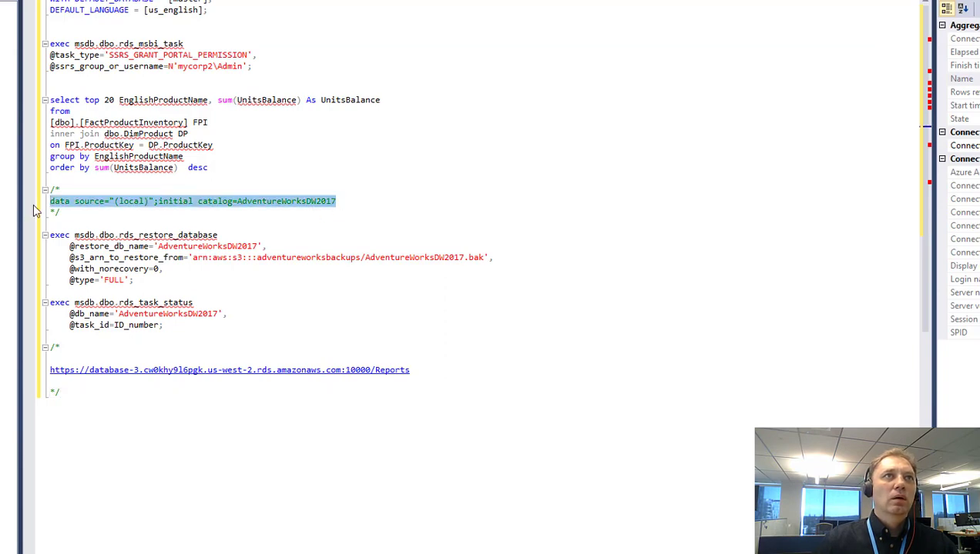
right_click(106, 206)
click(139, 225)
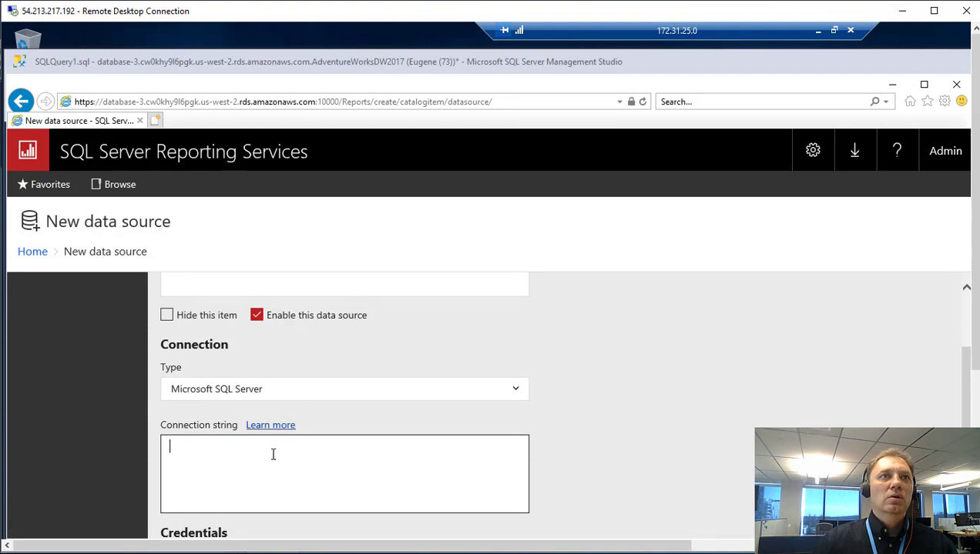
key(ctrl+v)
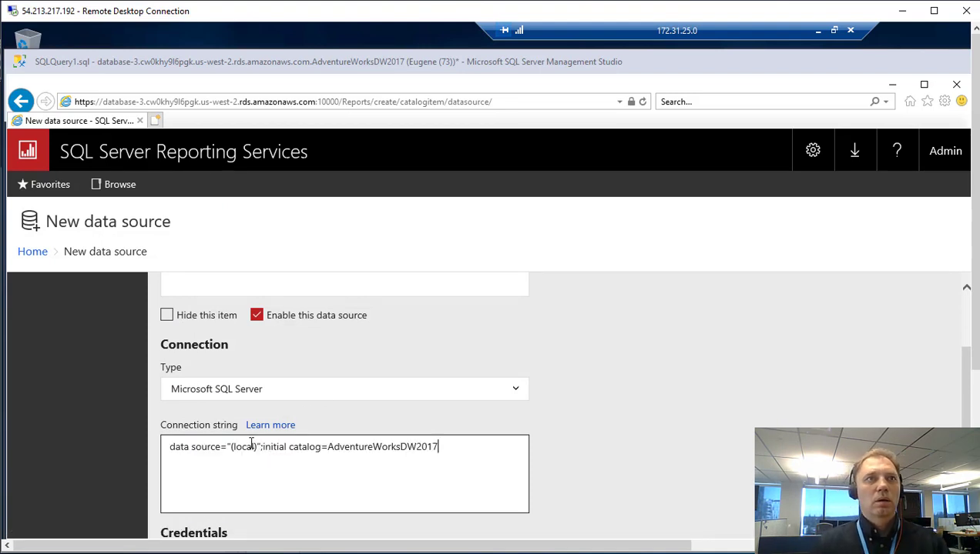
double_click(249, 448)
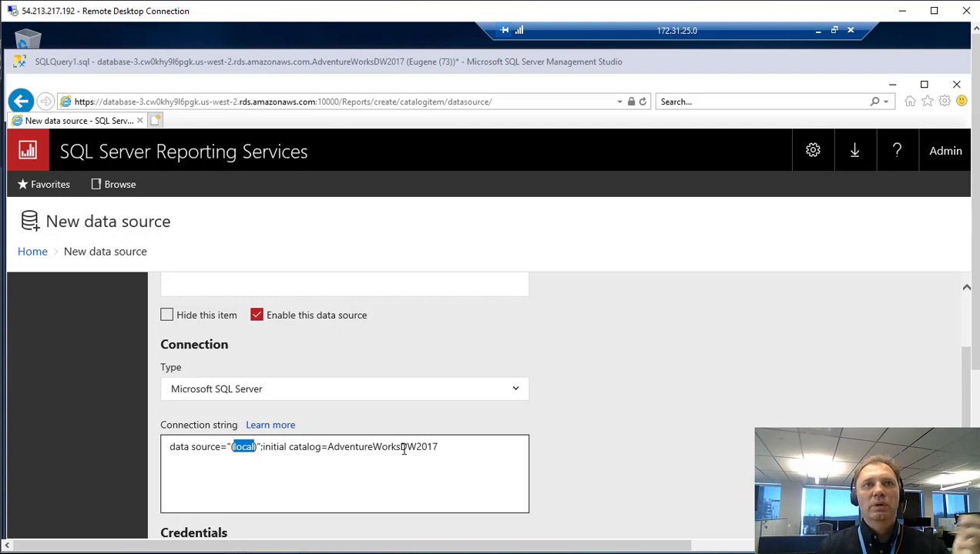
scroll(436, 449, down, 3)
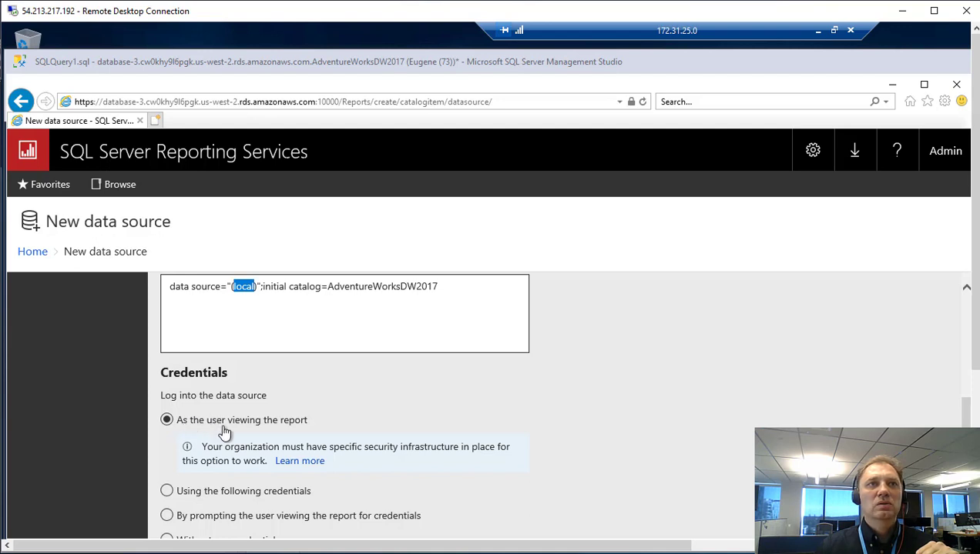
scroll(316, 422, down, 3)
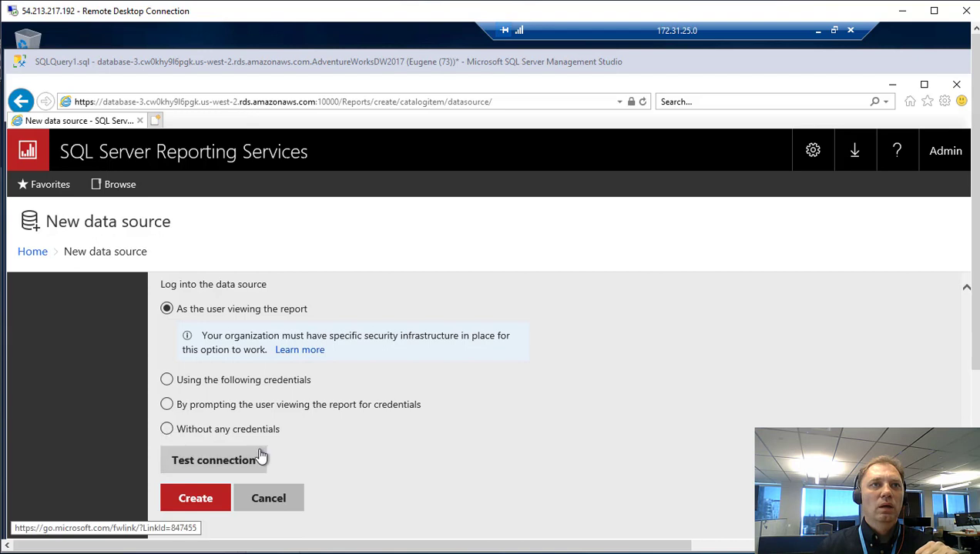
Test DataSource1's connection, read the Admin login-failed details, and return to Management Studio.
click(252, 462)
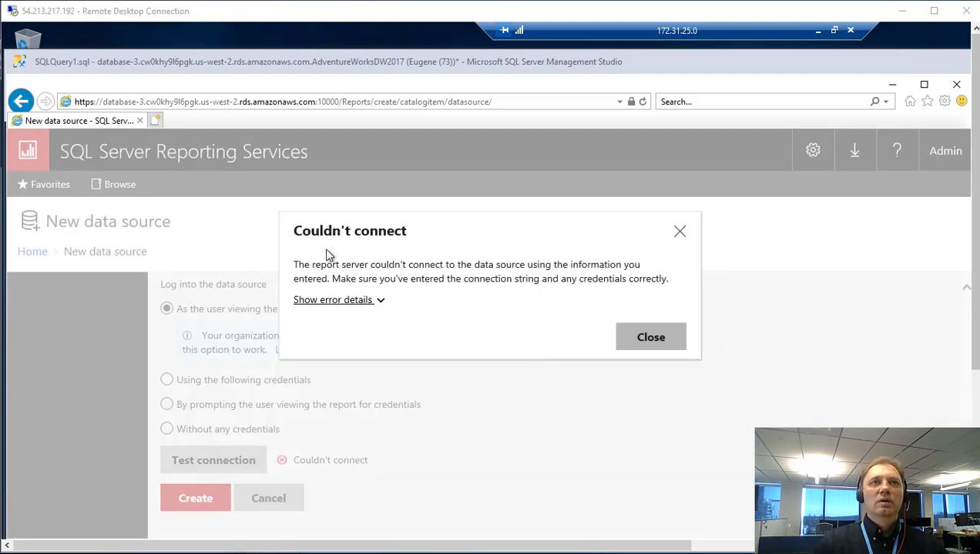
click(365, 305)
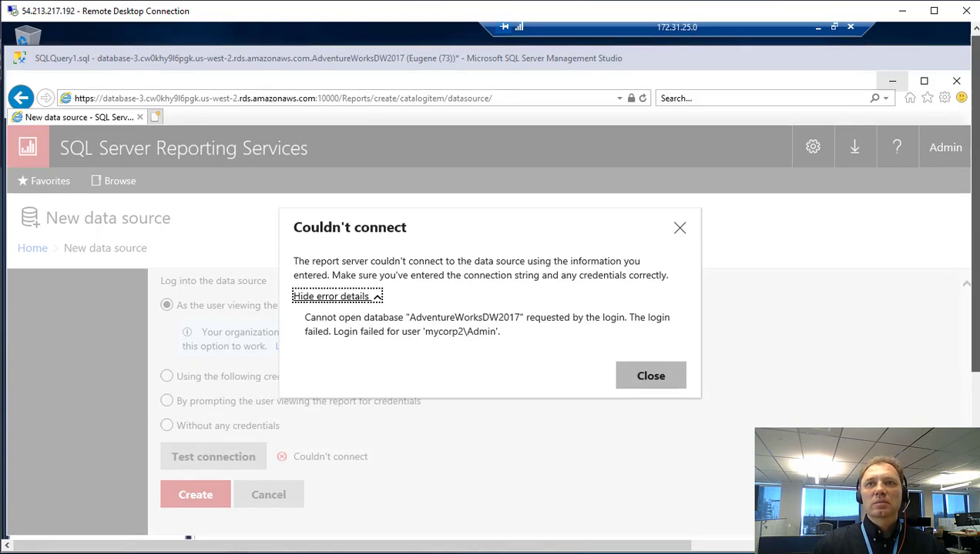
drag(972, 237, 972, 392)
click(190, 527)
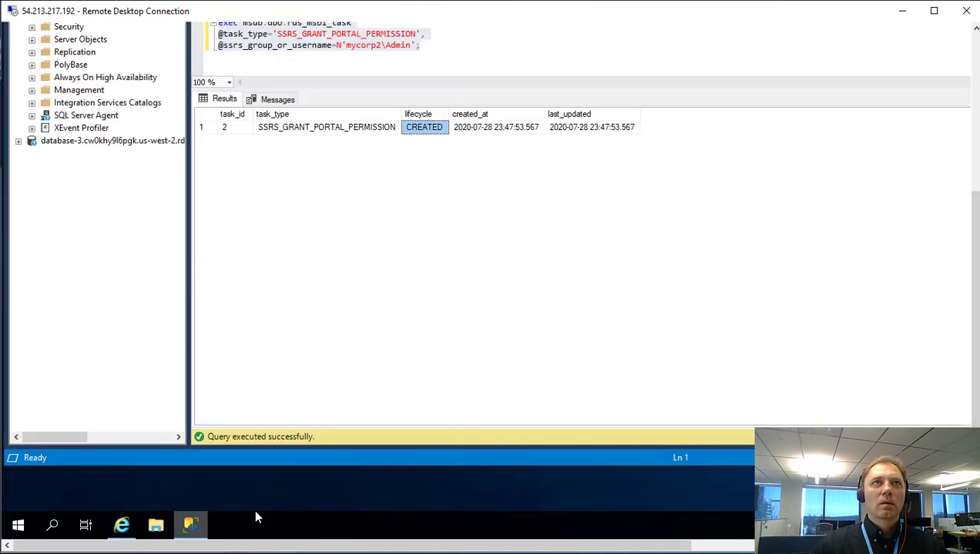
Open the domain Admin login's properties under Security > Logins.
drag(972, 344, 972, 188)
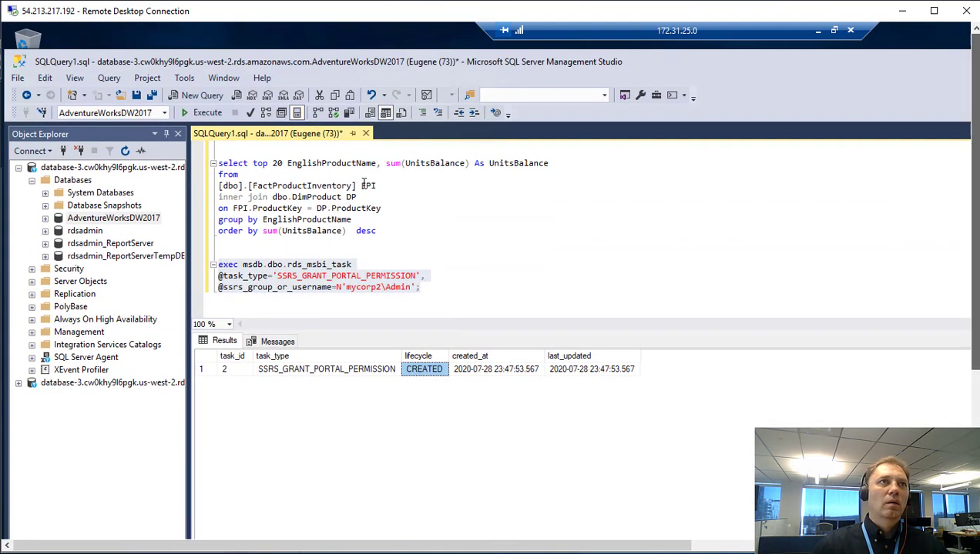
click(65, 170)
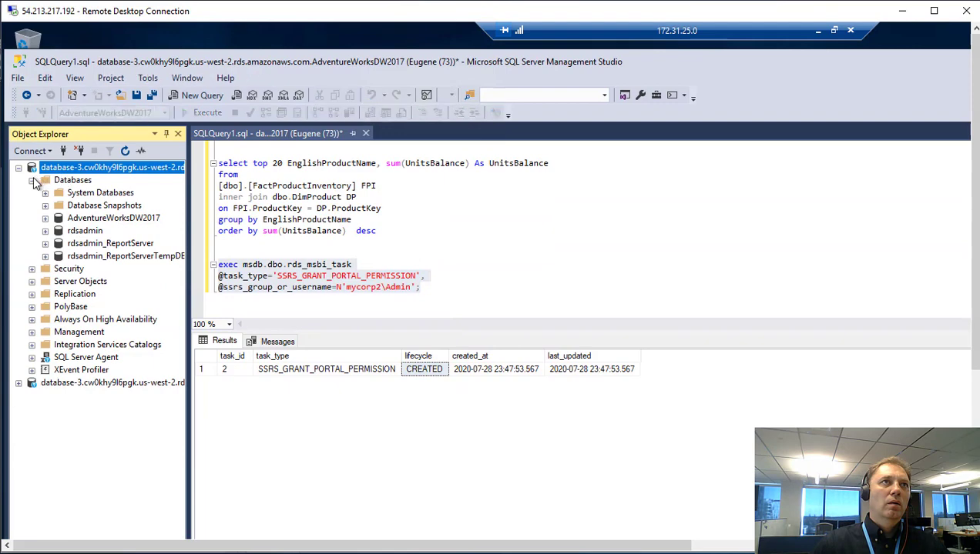
click(32, 181)
double_click(69, 194)
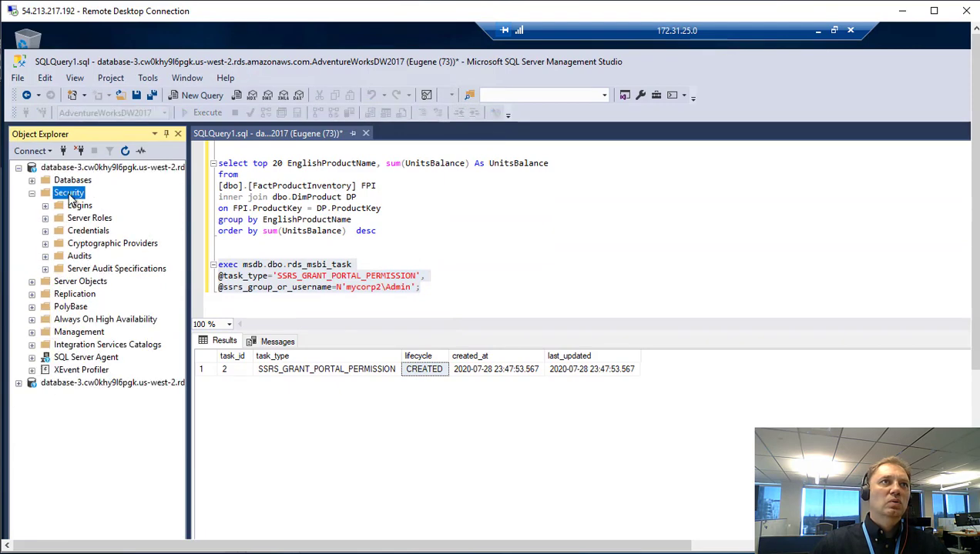
double_click(80, 206)
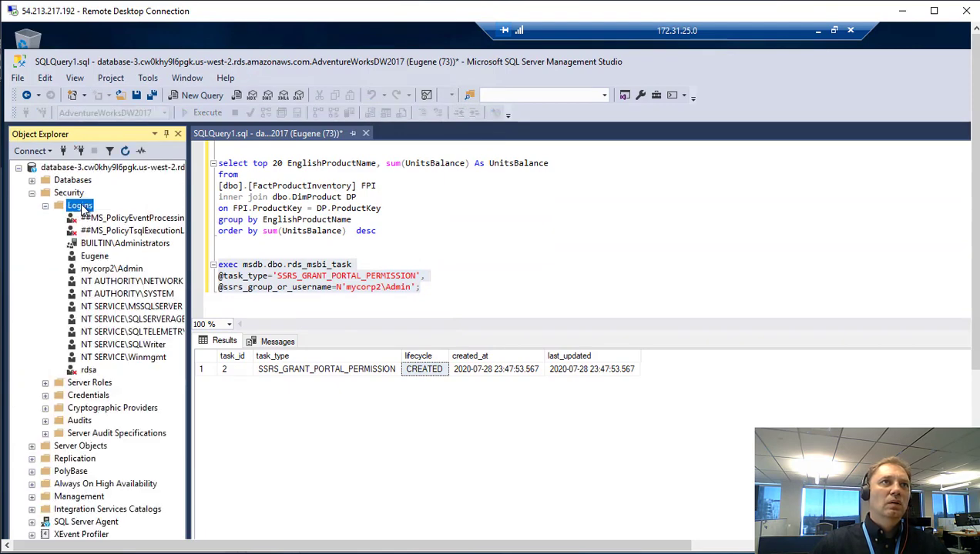
double_click(108, 271)
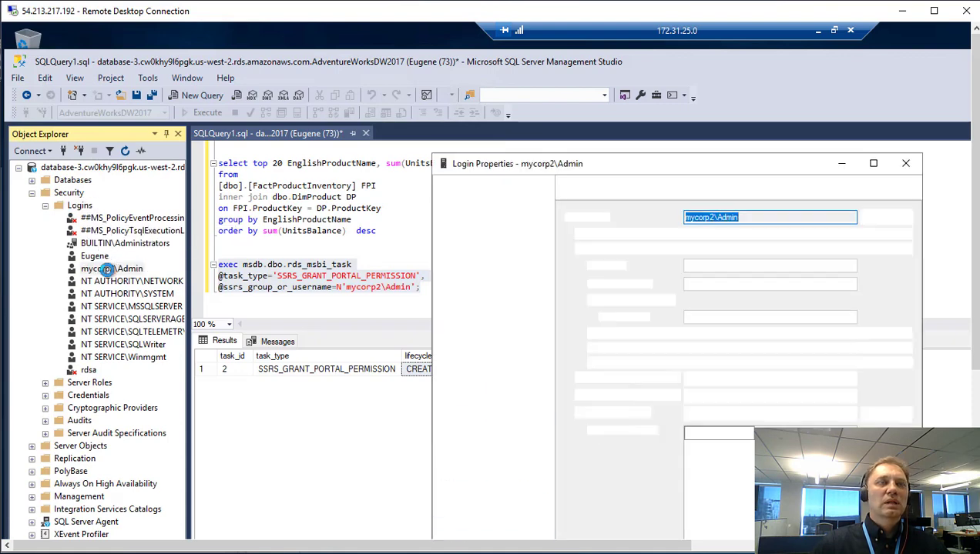
drag(647, 161, 417, 114)
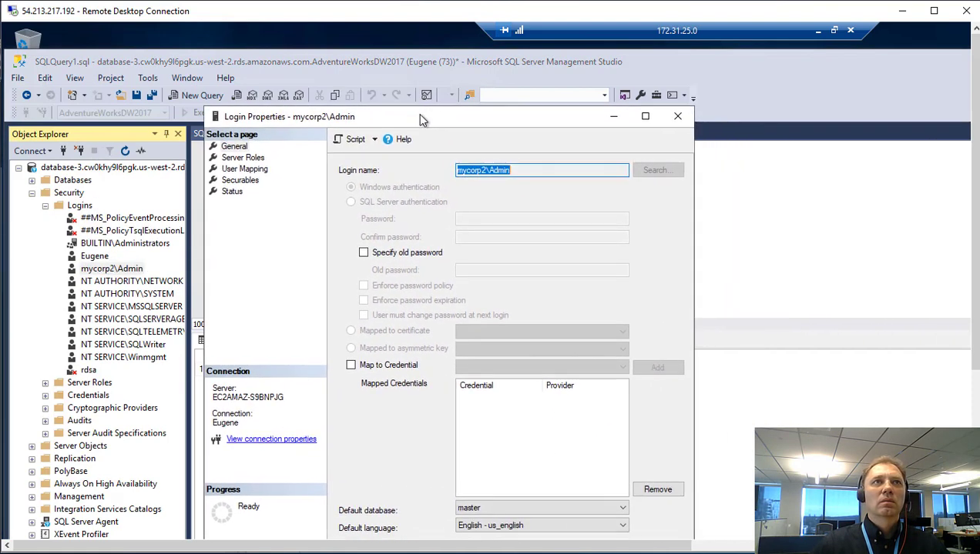
Map the login to AdventureWorksDW2017 with db_owner membership and apply it.
click(243, 168)
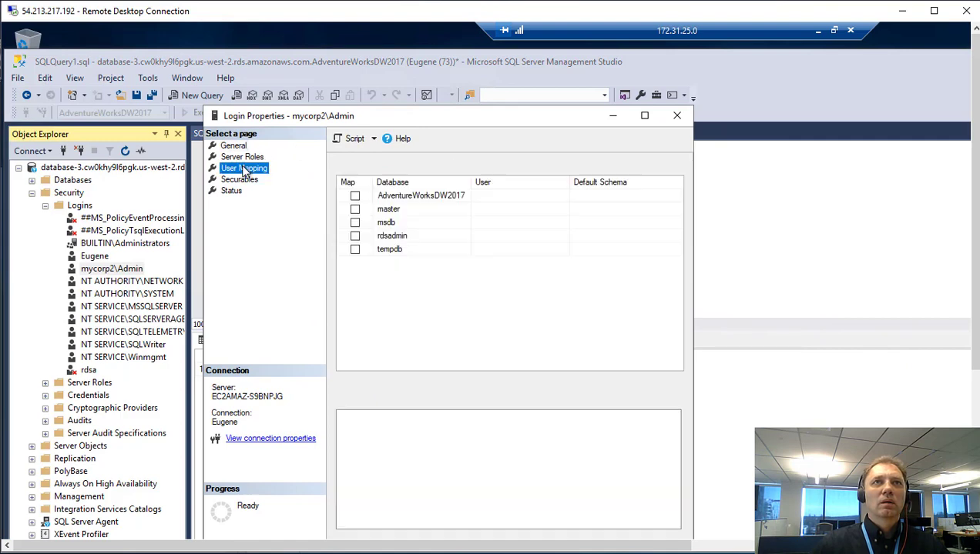
click(621, 366)
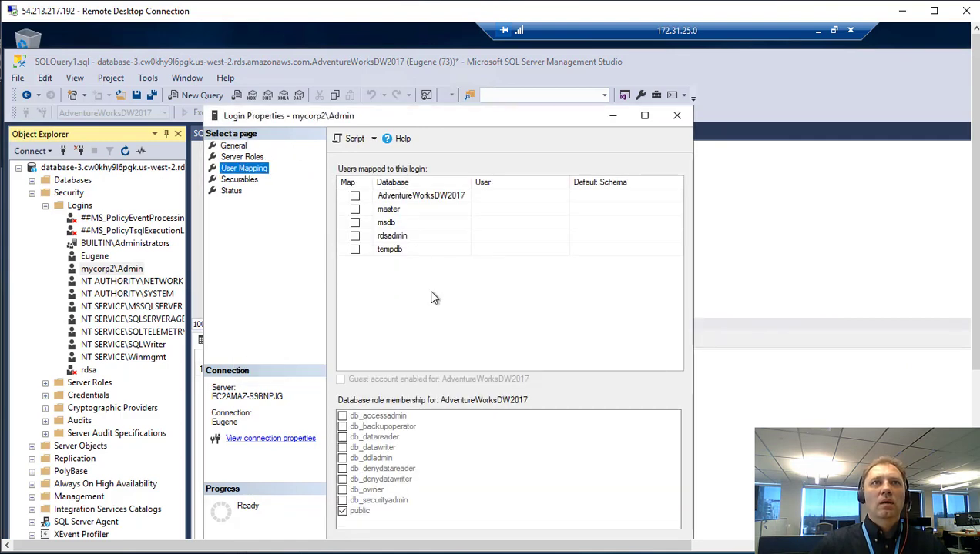
click(355, 196)
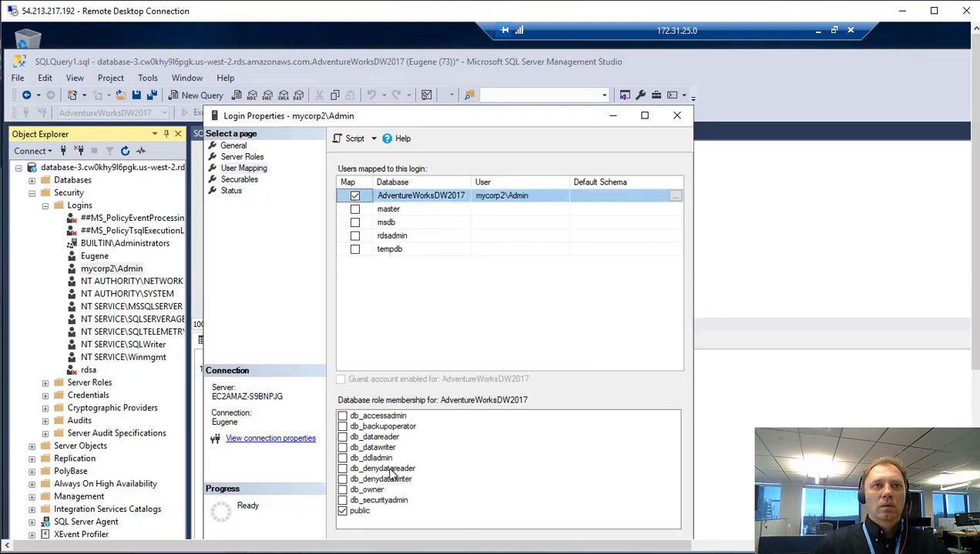
click(343, 490)
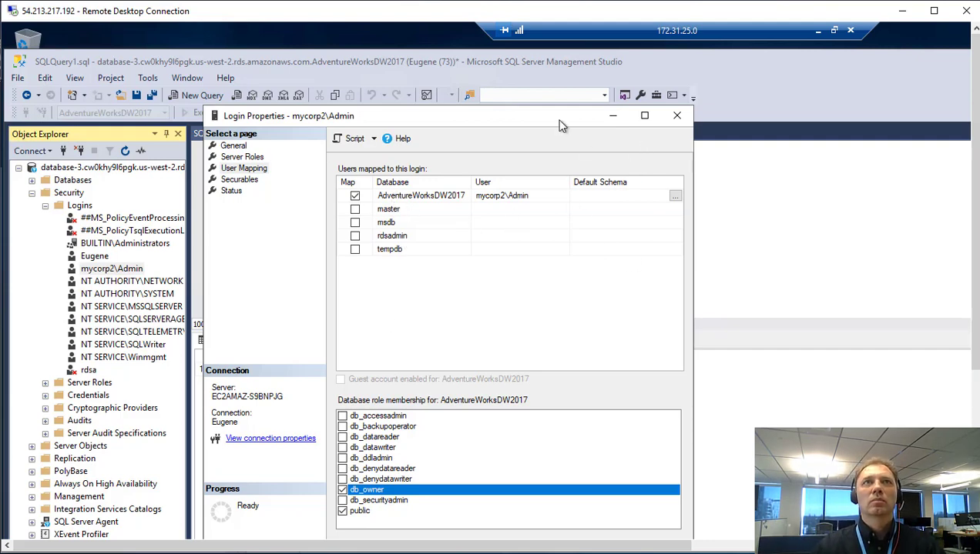
drag(557, 123, 551, 50)
click(615, 483)
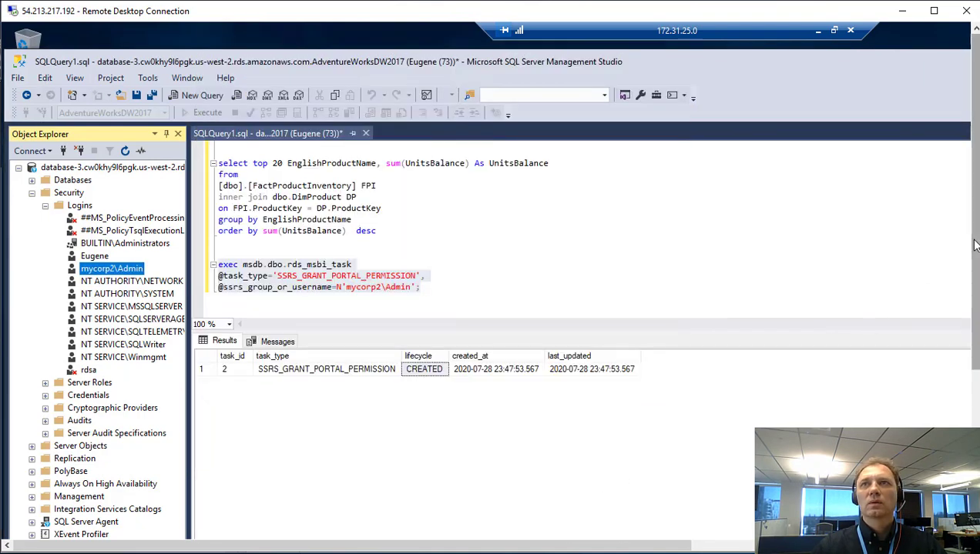
drag(974, 244, 974, 400)
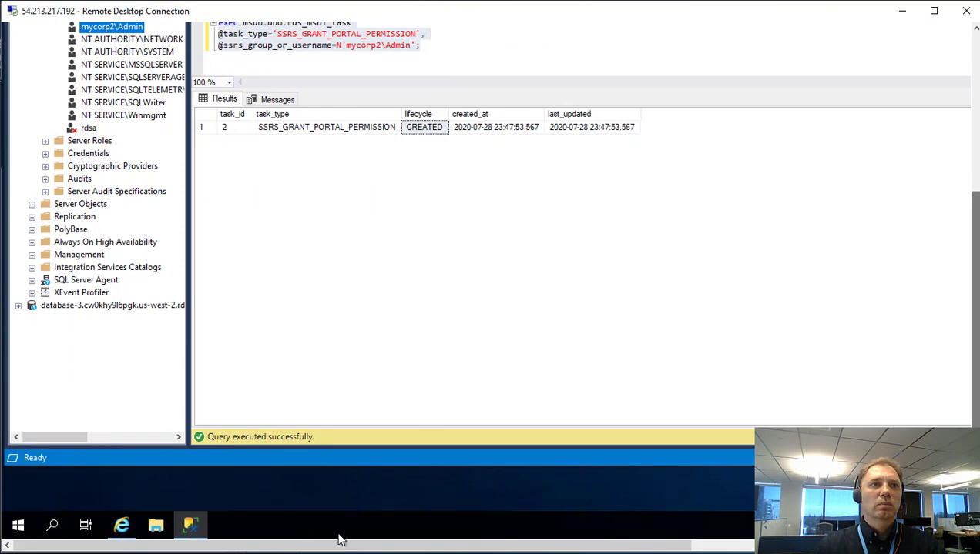
click(122, 526)
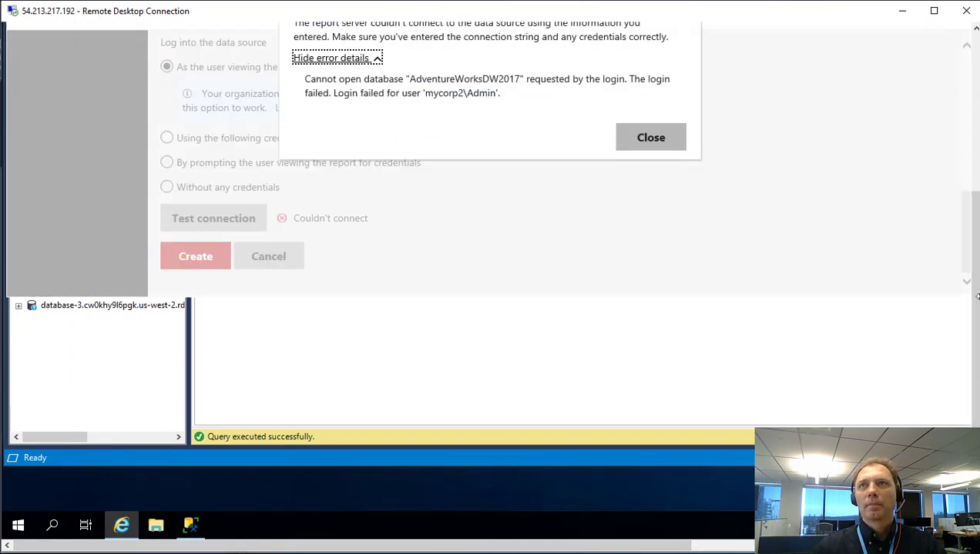
Dismiss the error, retest DataSource1's connection successfully, and create the data source.
drag(975, 295, 975, 199)
click(654, 288)
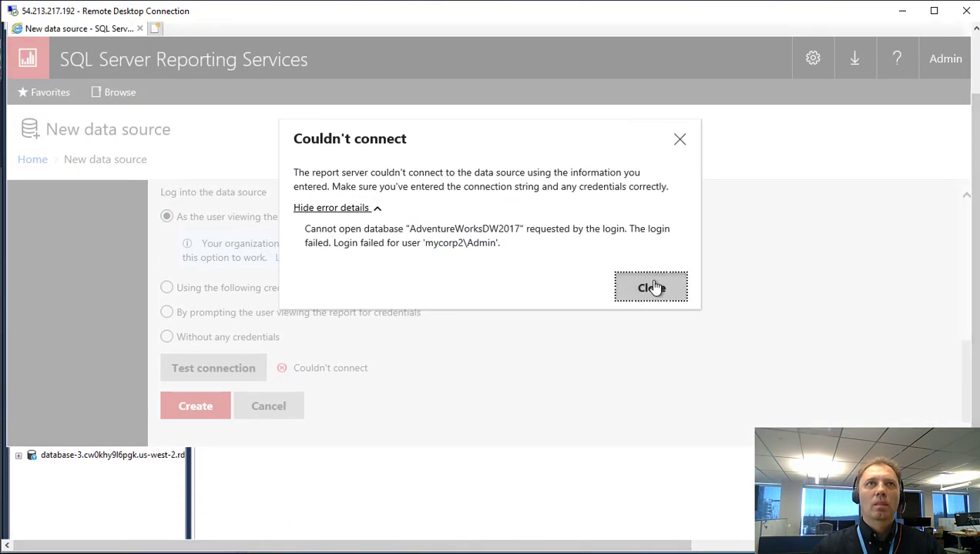
scroll(424, 319, down, 3)
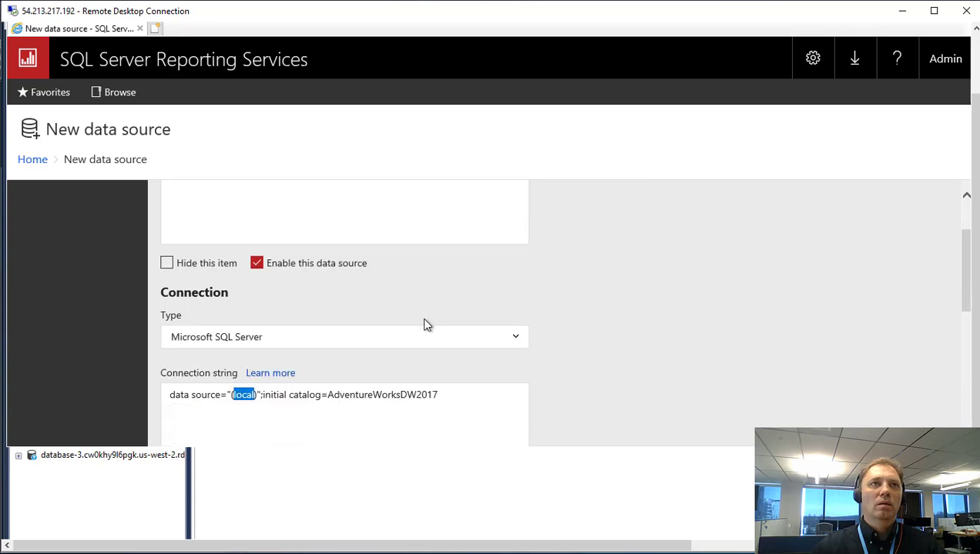
scroll(368, 341, down, 7)
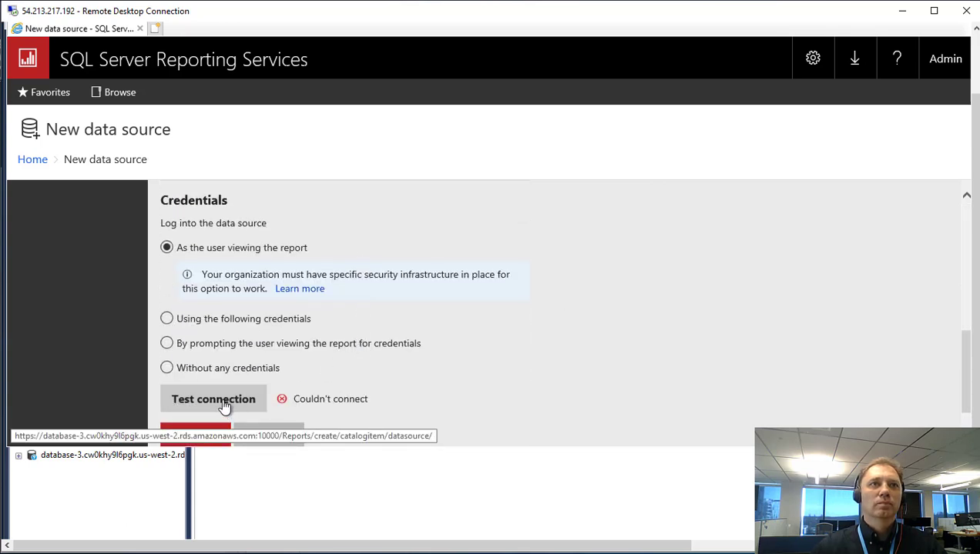
click(225, 406)
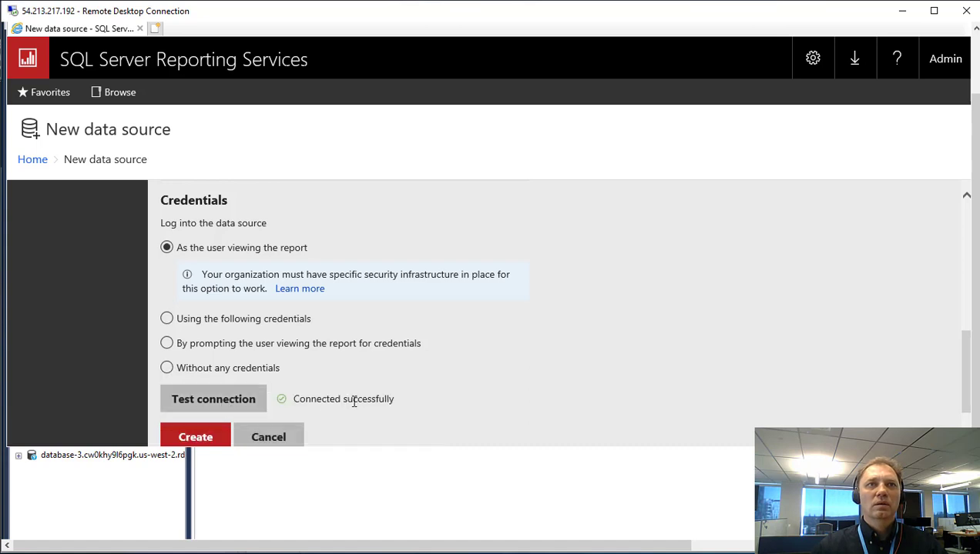
click(194, 436)
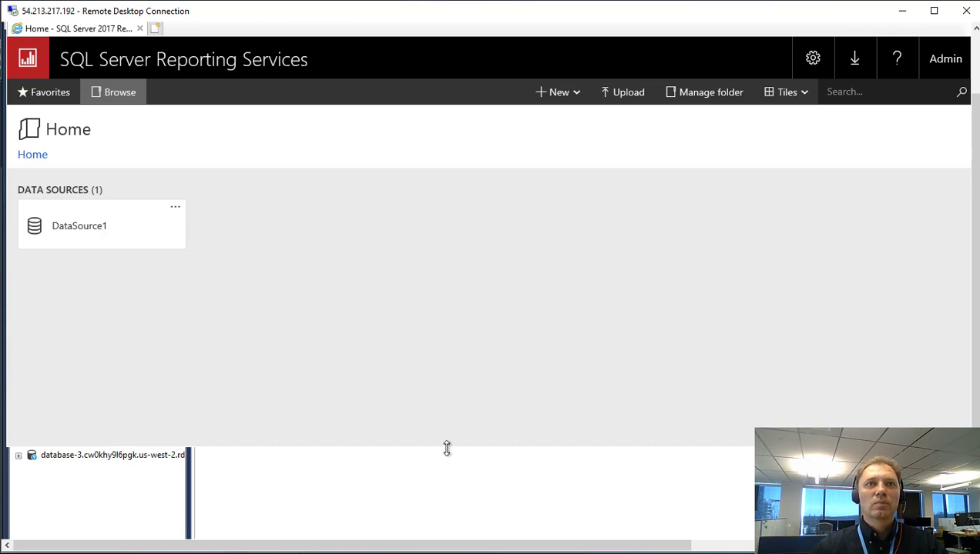
Switch to the remote desktop session holding the DemoReport project folder.
drag(446, 448, 440, 500)
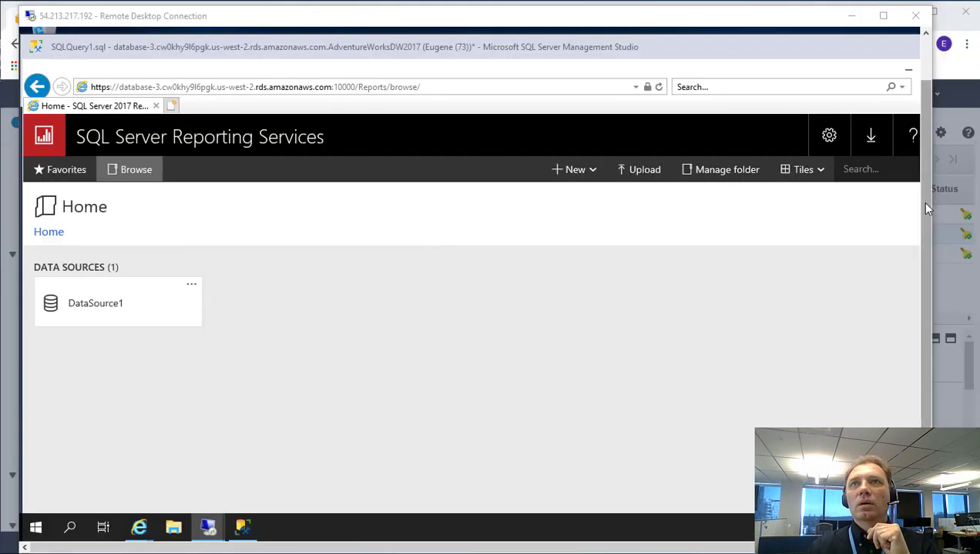
click(926, 204)
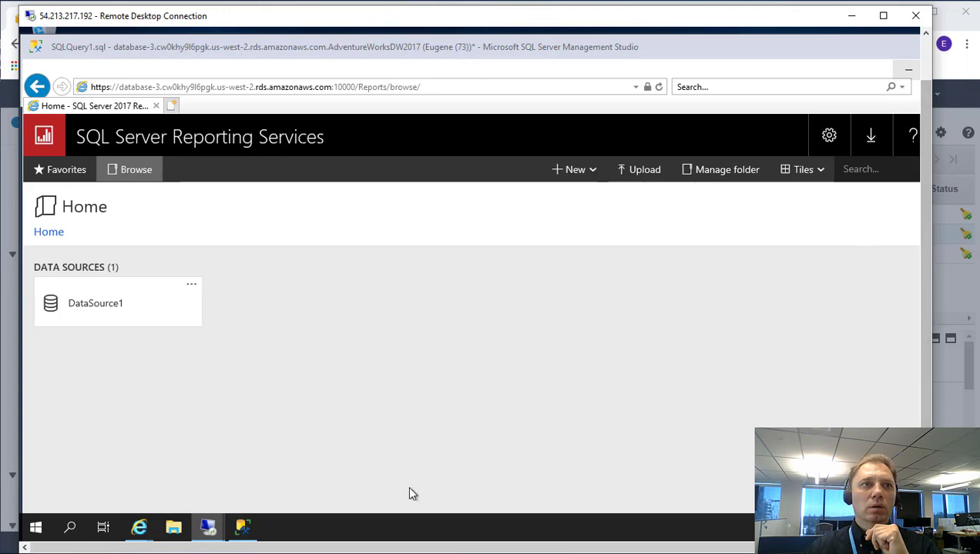
mouse_move(208, 527)
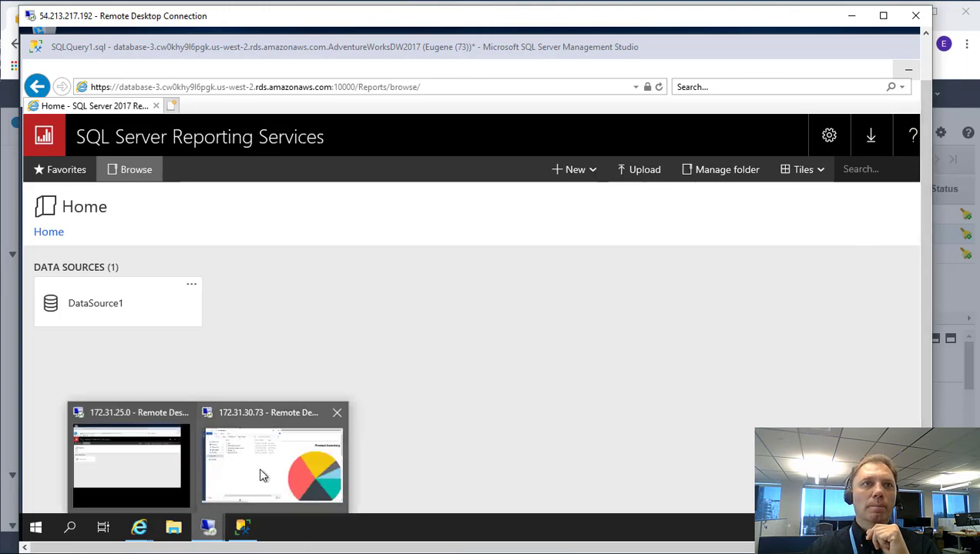
click(260, 472)
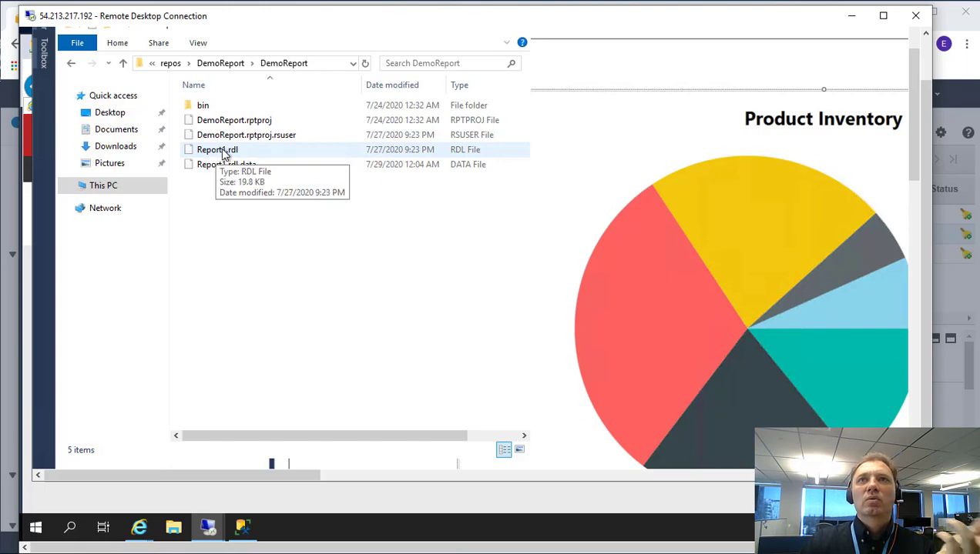
Copy Report1.rdl to the clipboard and minimize that session to reach the report server.
right_click(224, 155)
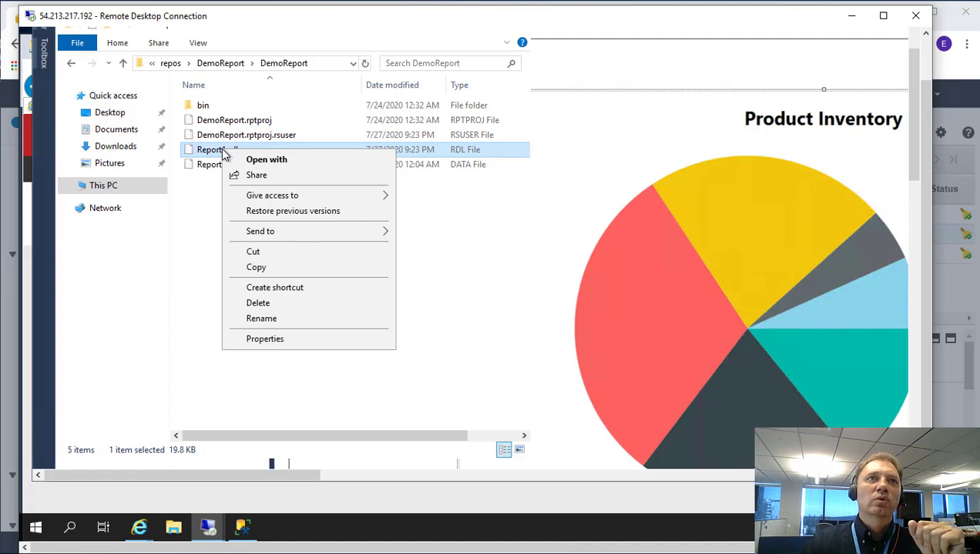
click(257, 268)
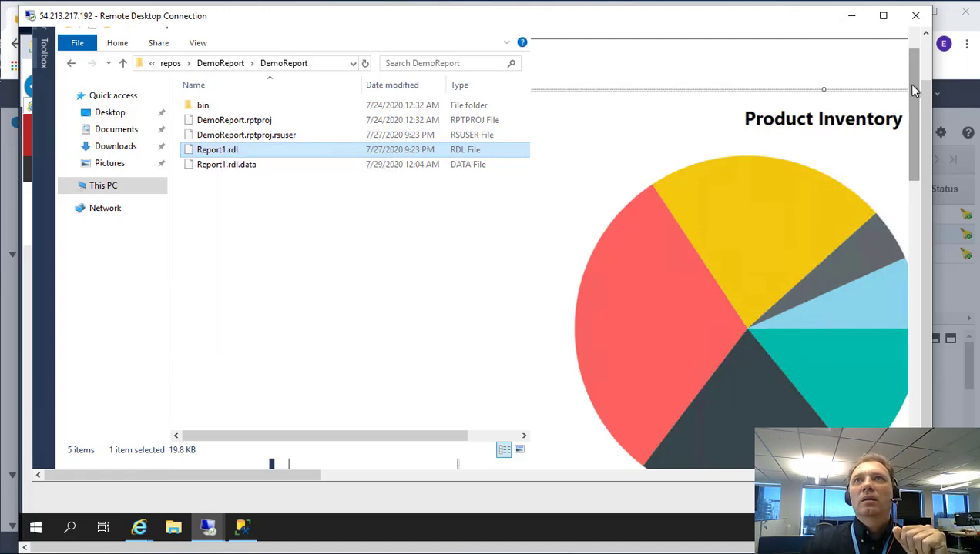
scroll(928, 102, up, 1)
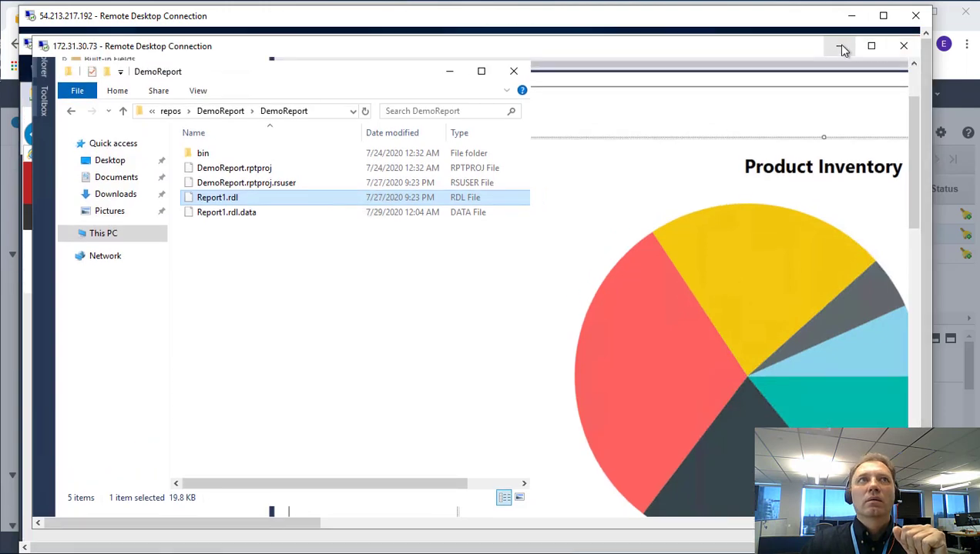
click(842, 44)
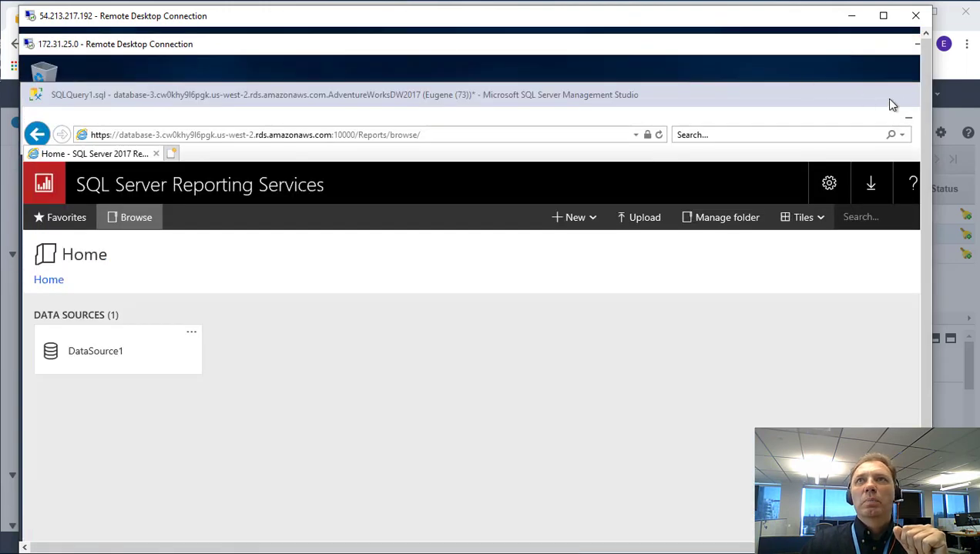
Paste Report1.rdl onto the report server's desktop.
drag(884, 104, 604, 109)
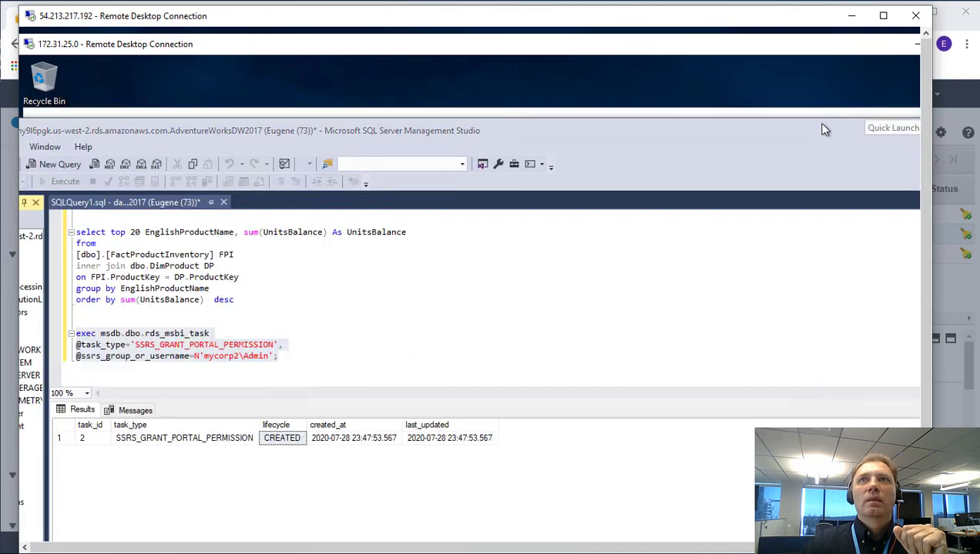
drag(824, 126, 692, 242)
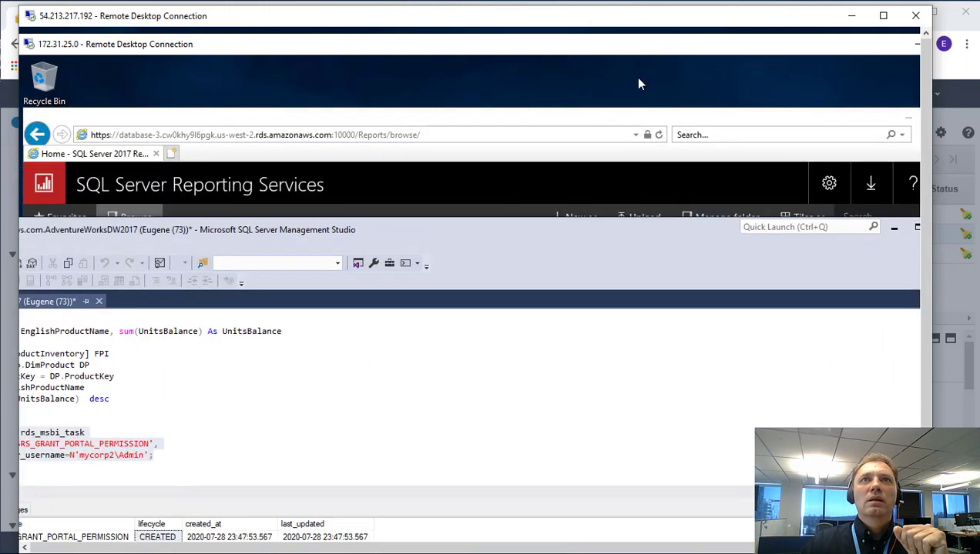
right_click(637, 78)
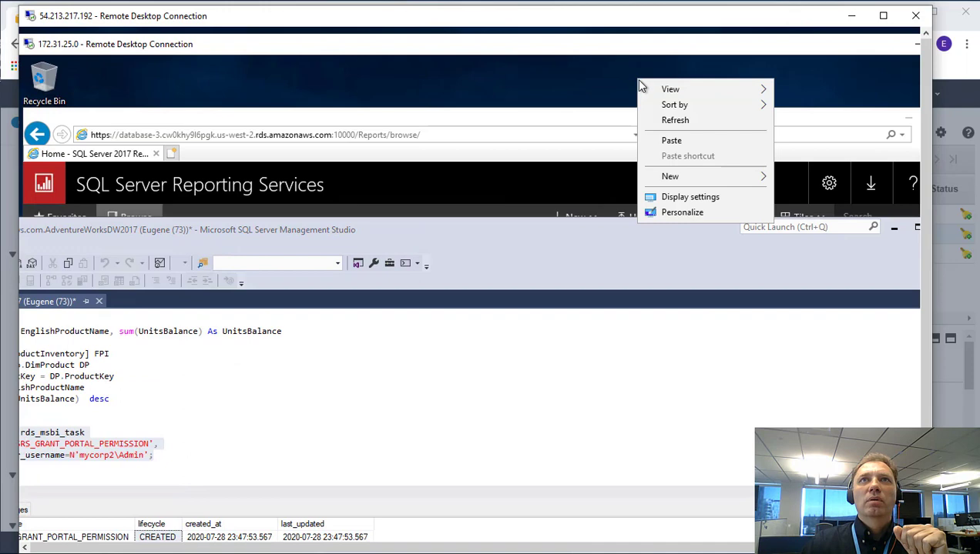
click(671, 141)
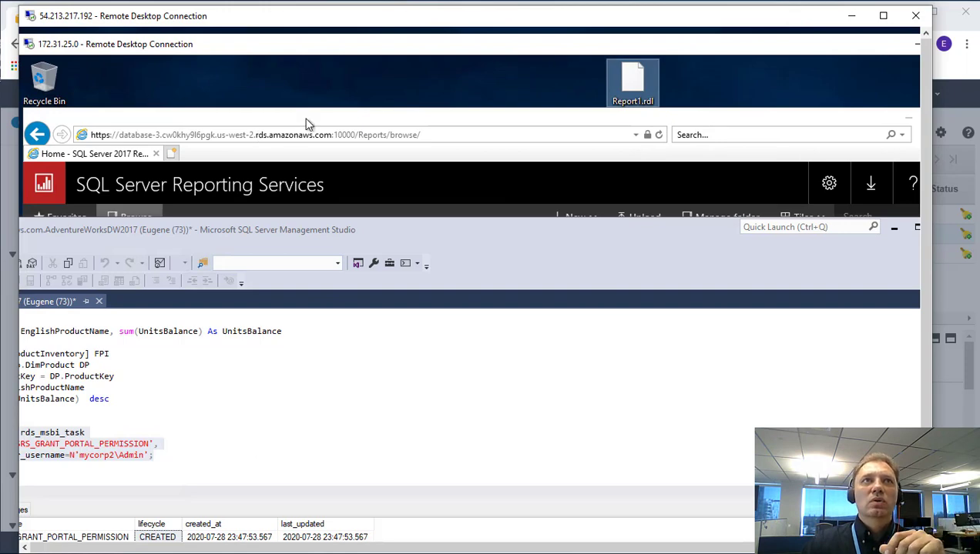
Upload Report1.rdl from the desktop to the SSRS portal and open the Report1 paginated report.
drag(307, 123, 349, 98)
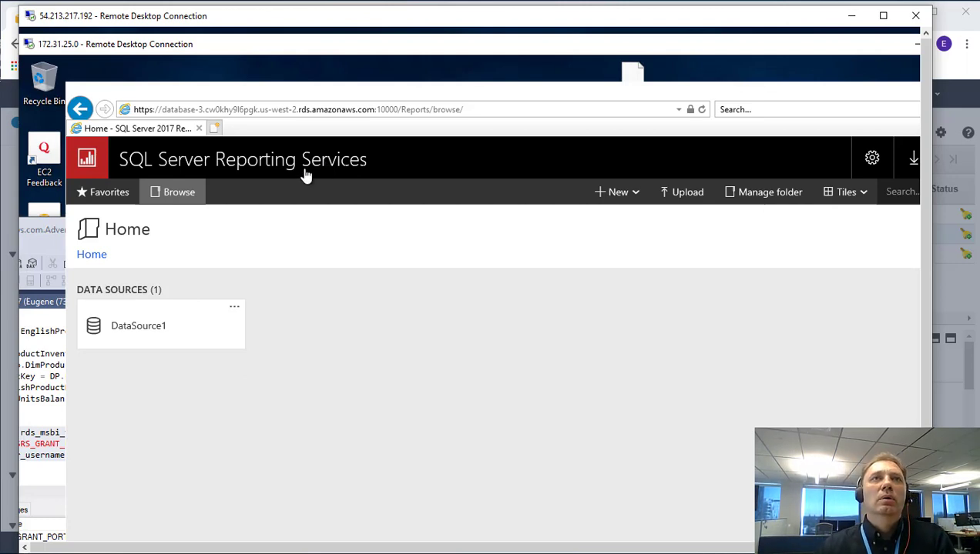
click(685, 199)
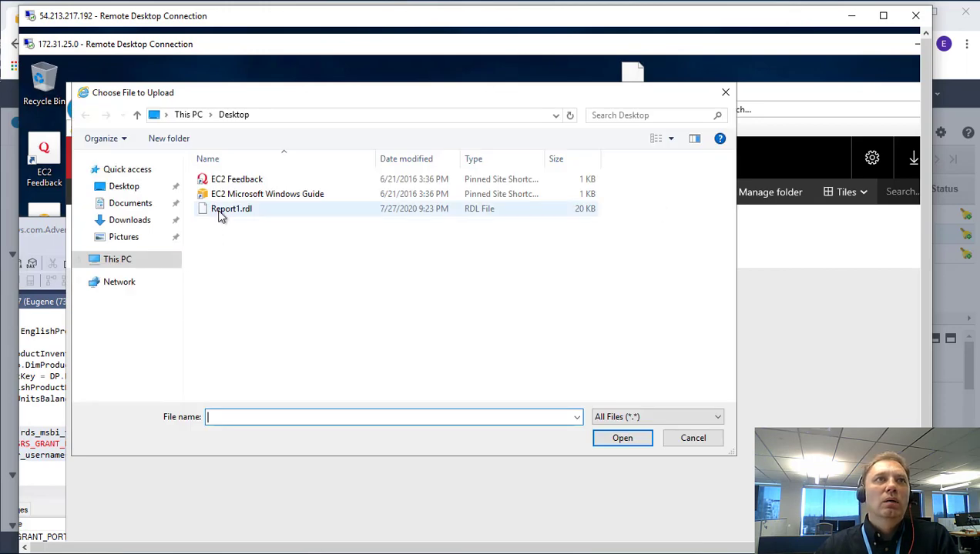
click(219, 214)
click(627, 444)
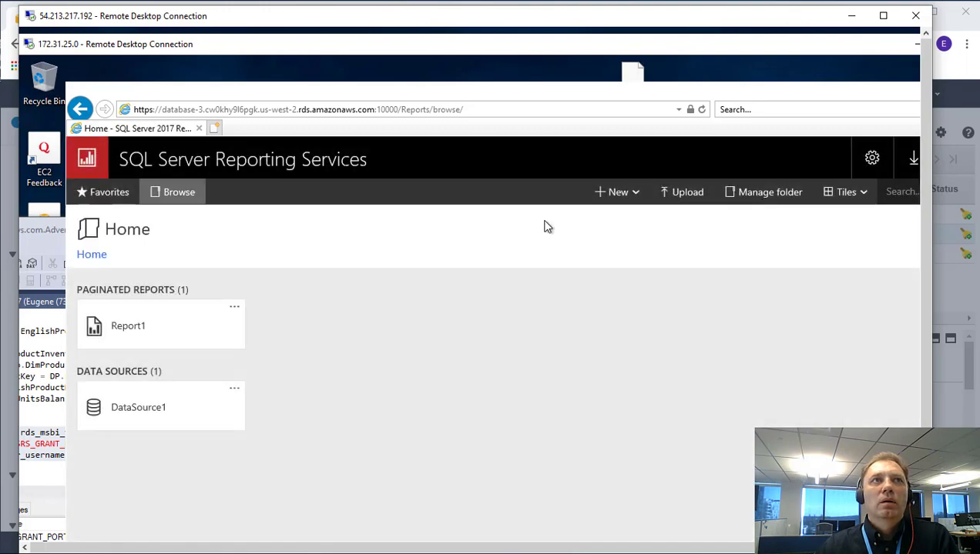
click(127, 327)
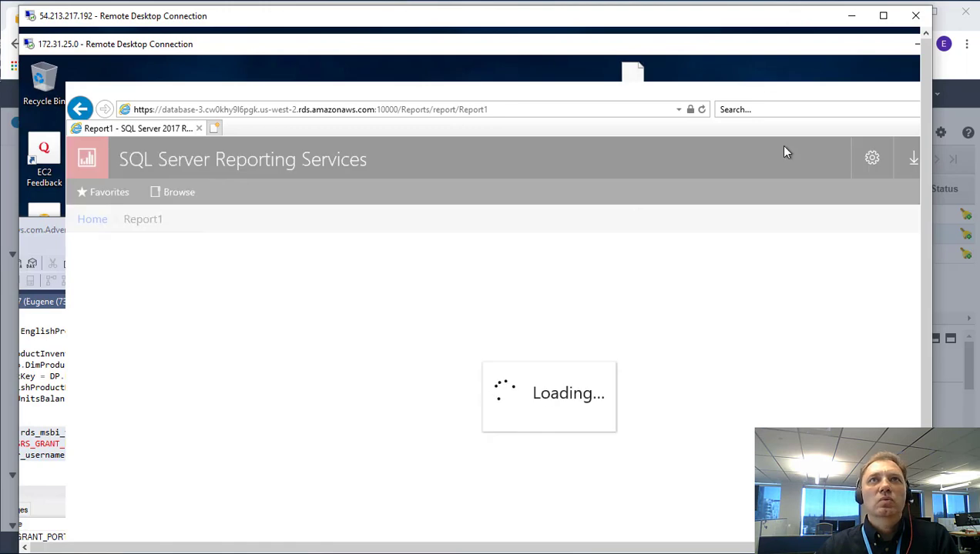